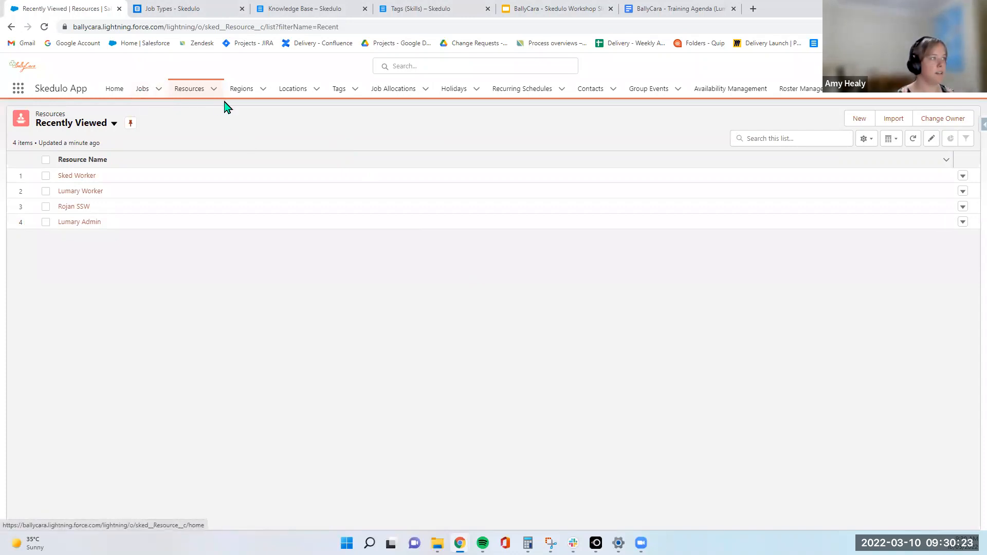
Switch to the Lumary app and open the first client record in the recently viewed contacts
click(19, 88)
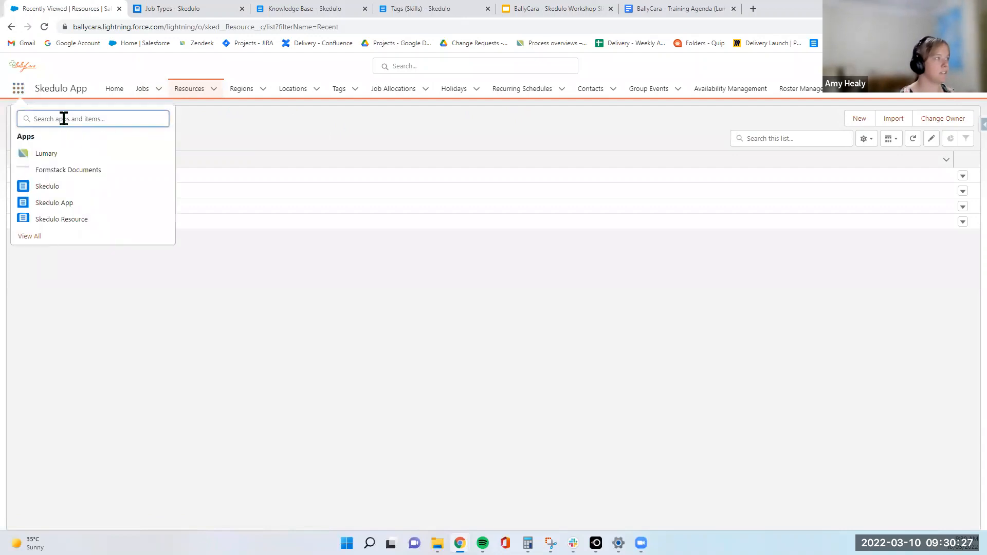
click(50, 154)
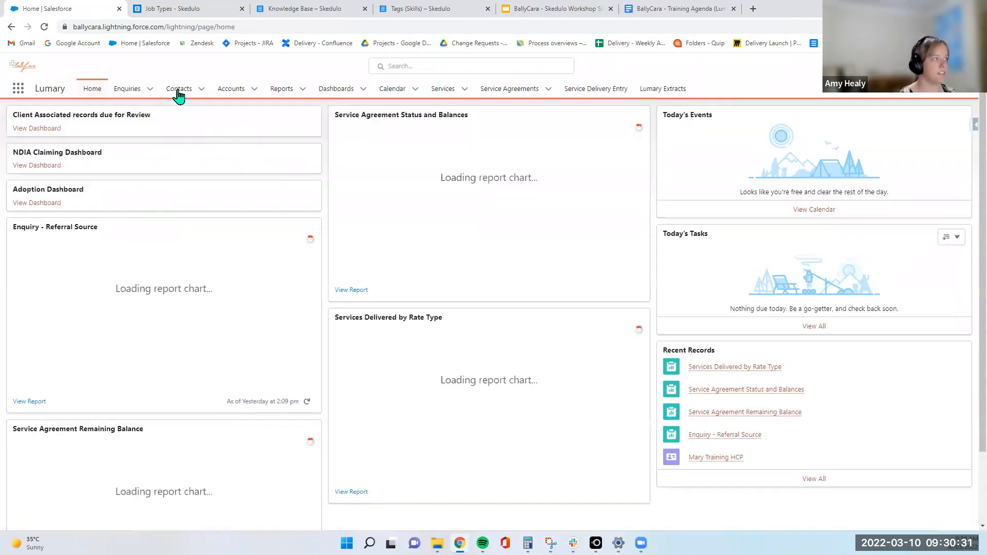
click(179, 91)
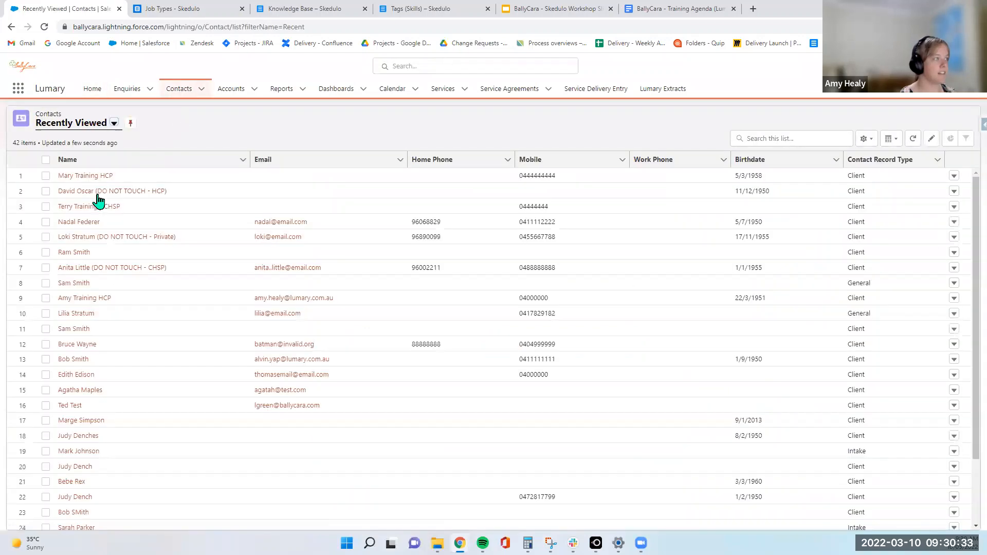
click(94, 176)
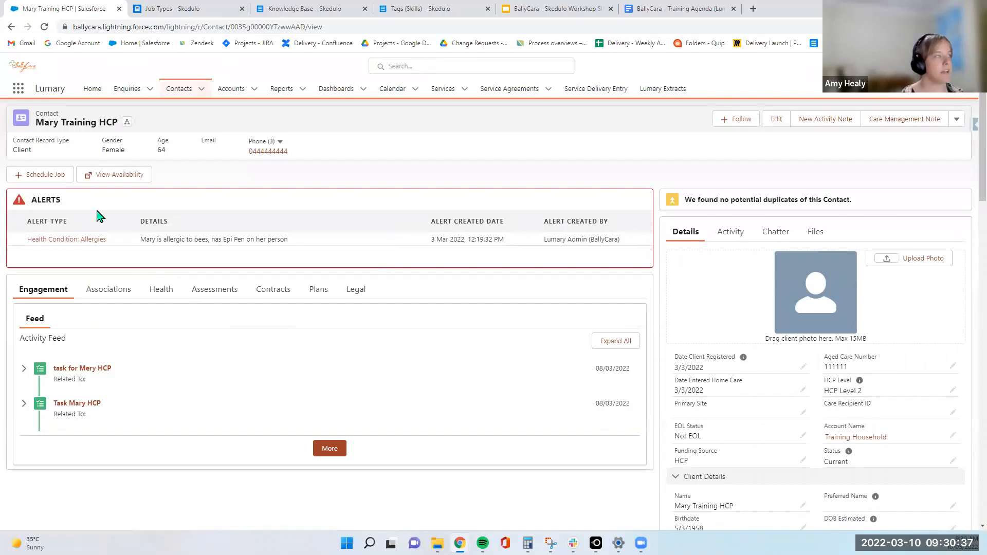
Open the client's availability console and examine the availability and jobs in the calendar from 10 March
click(122, 177)
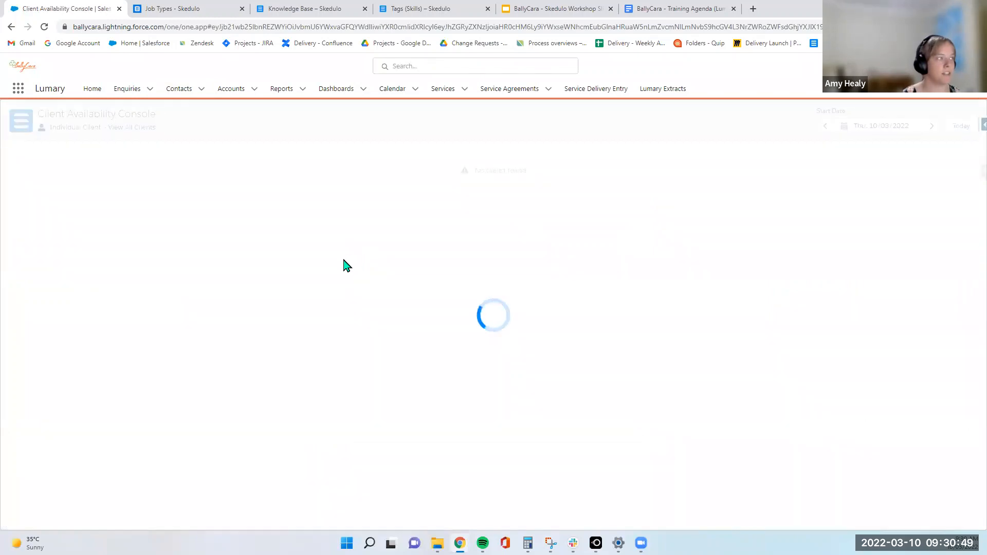
scroll(494, 313, down, 2)
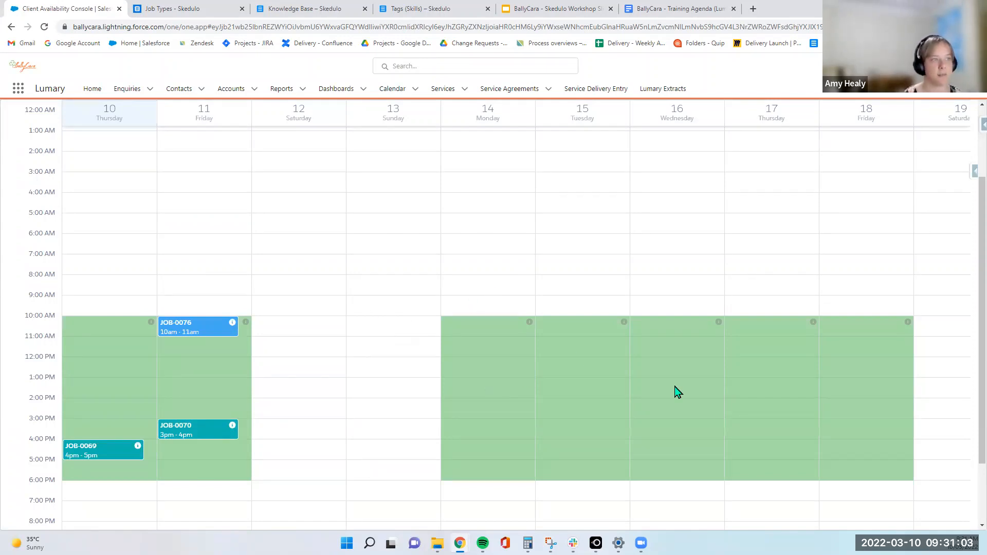
scroll(676, 392, down, 1)
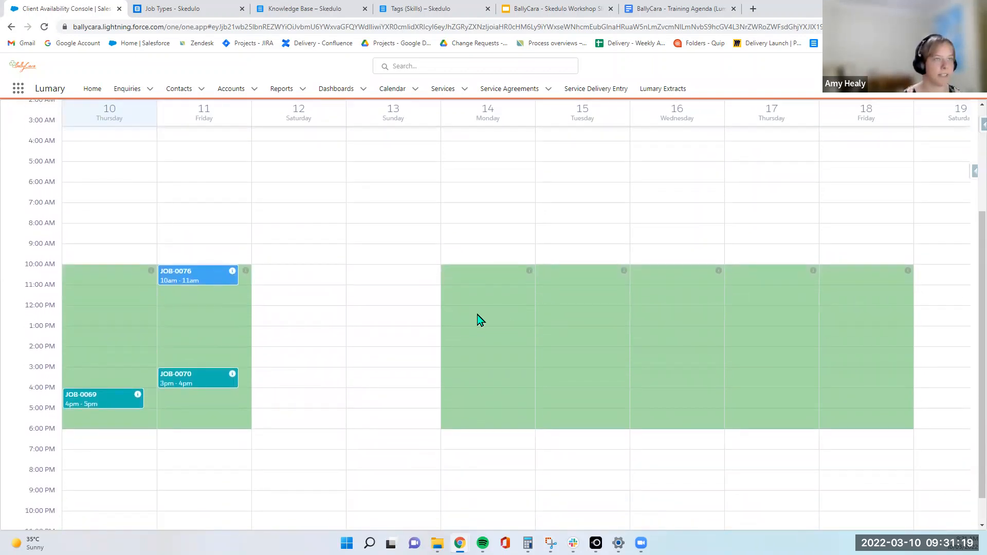
Start a new client availability entry for Sunday 13/03/2022 as Unavailable from 10:00 AM to 09:00 PM
click(386, 273)
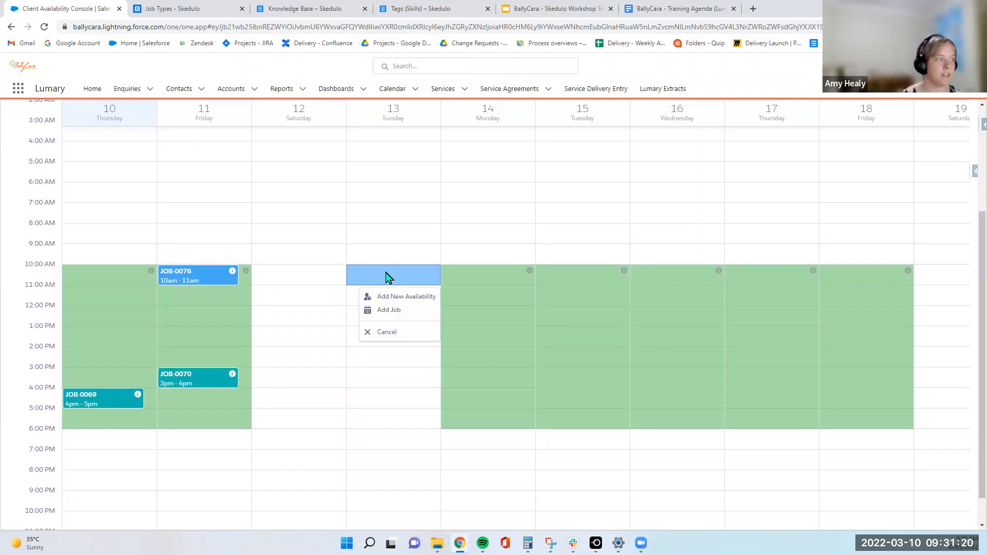
click(400, 298)
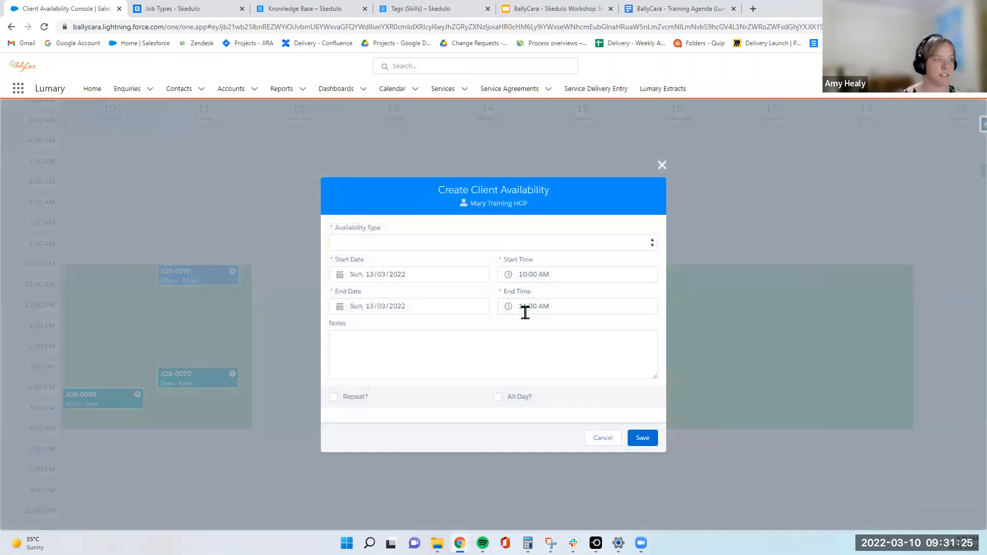
click(642, 246)
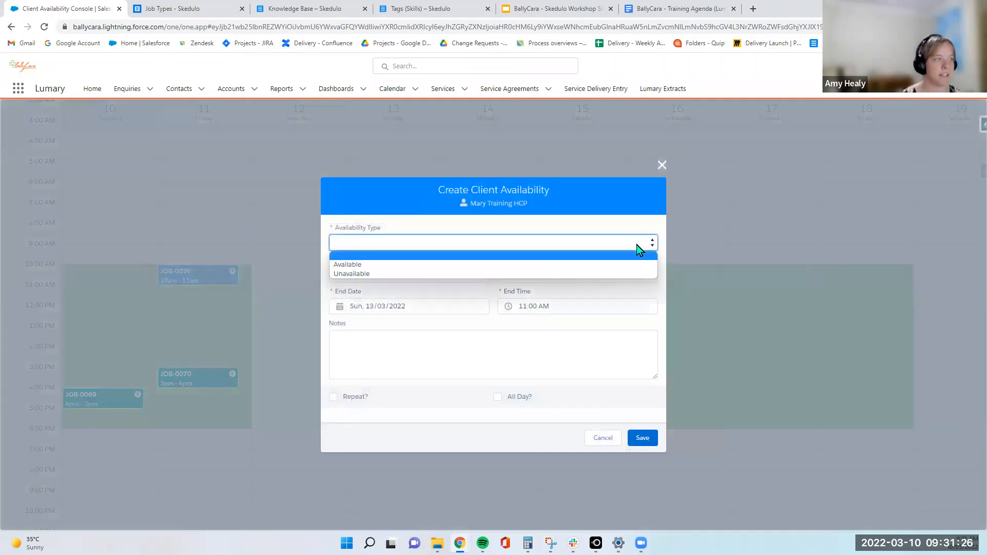
click(370, 275)
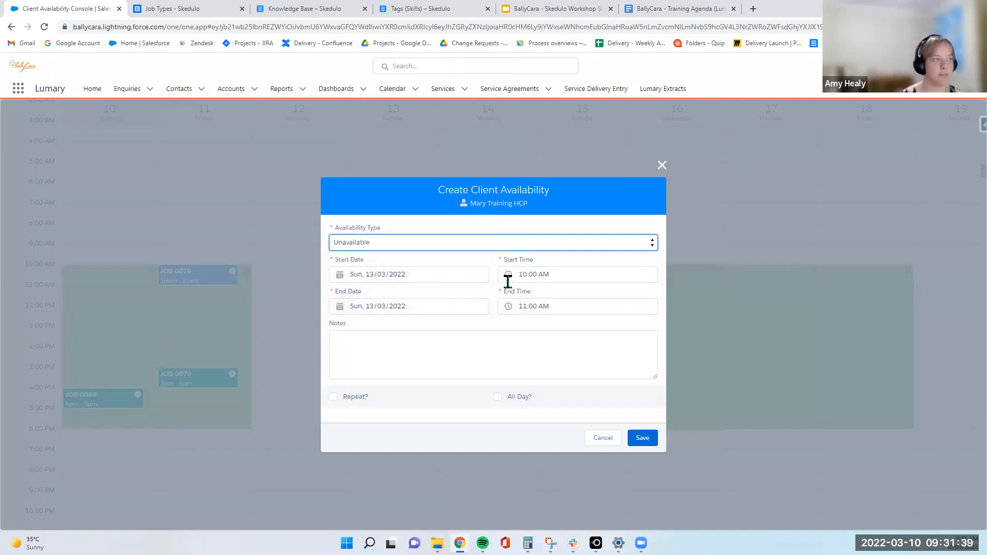
click(562, 304)
scroll(527, 373, down, 5)
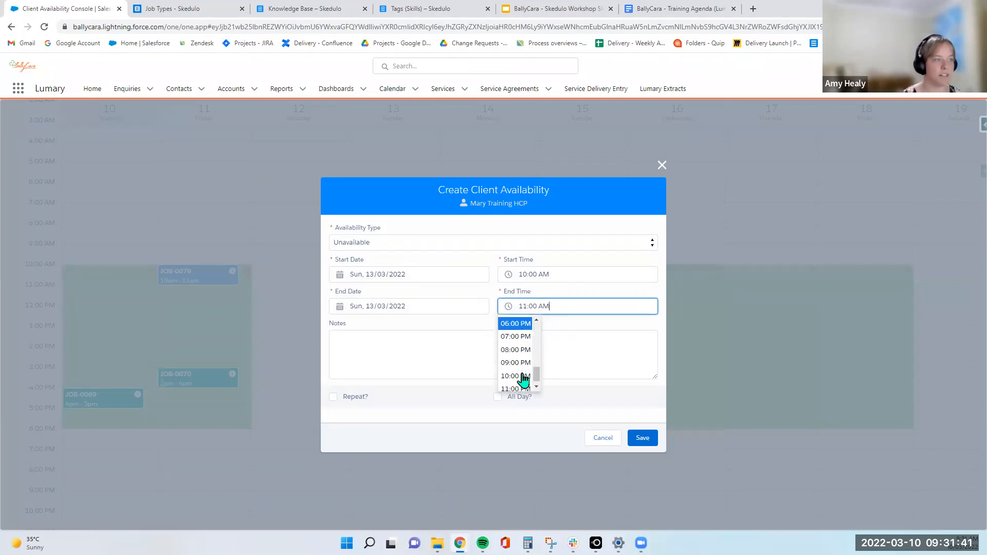
click(515, 363)
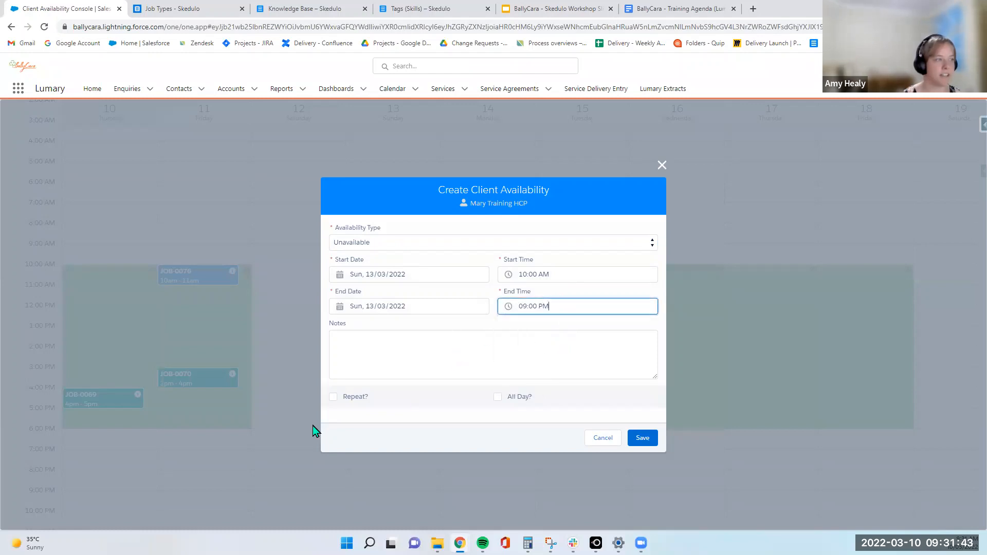
Set the unavailability to repeat weekly for 2 weeks on Monday through Sunday
click(333, 397)
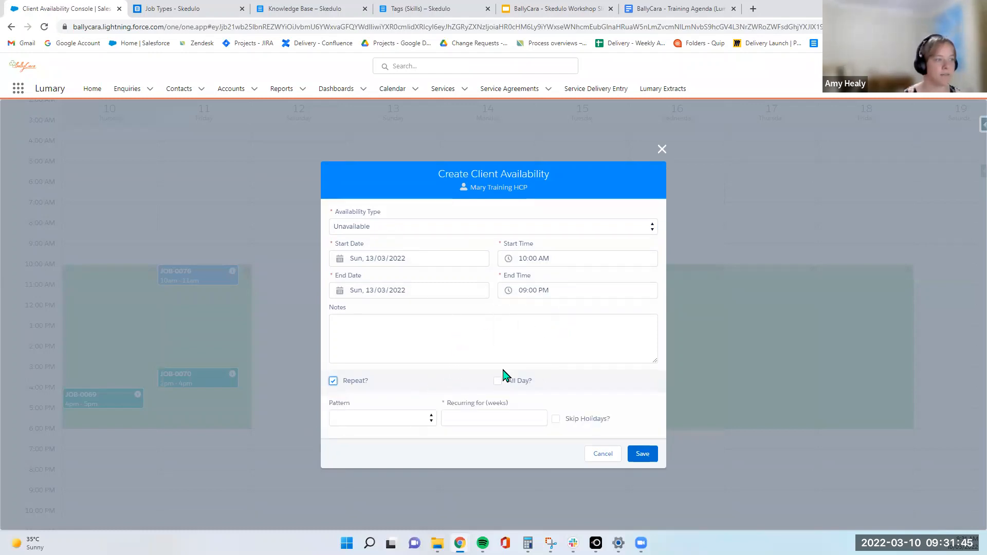
click(387, 417)
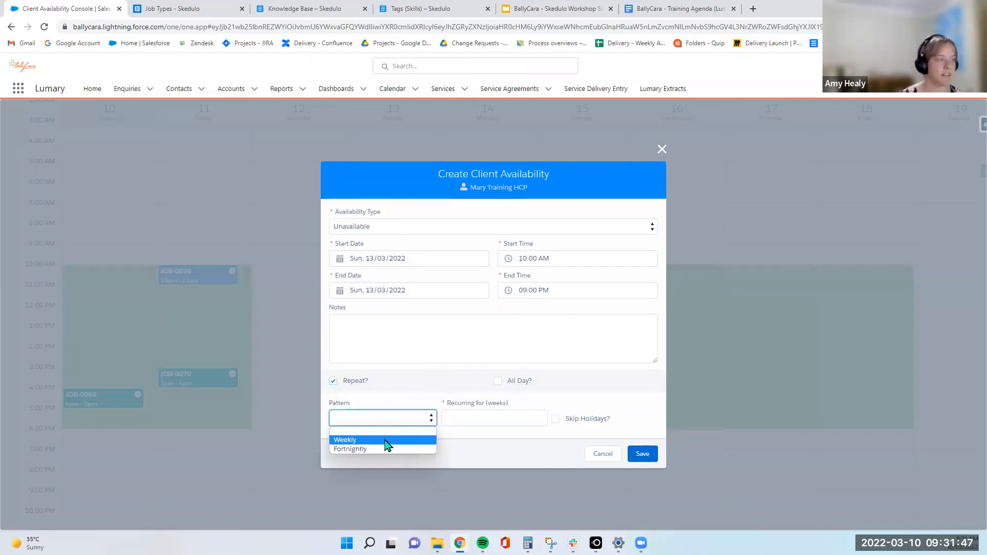
click(385, 440)
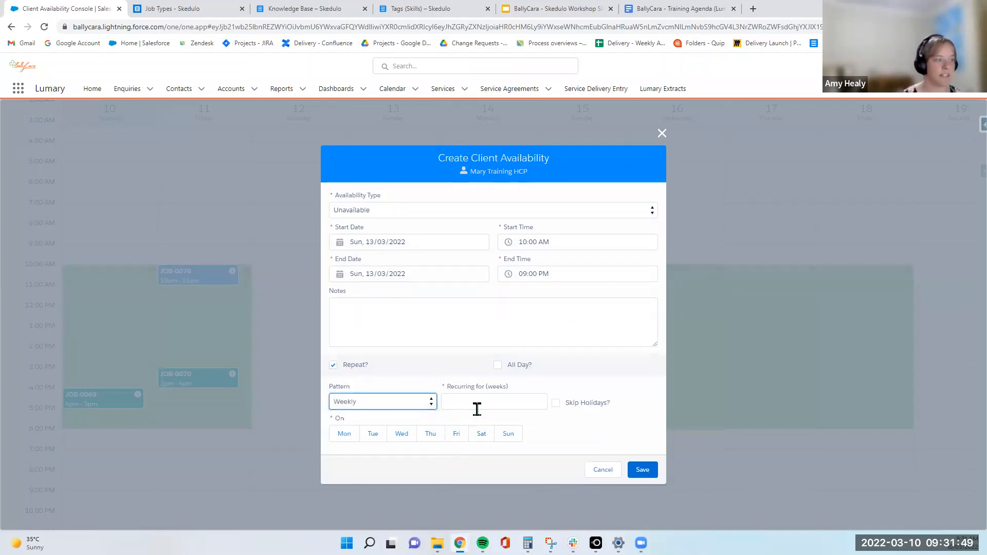
click(344, 434)
click(373, 434)
click(402, 433)
click(430, 436)
click(457, 435)
click(481, 434)
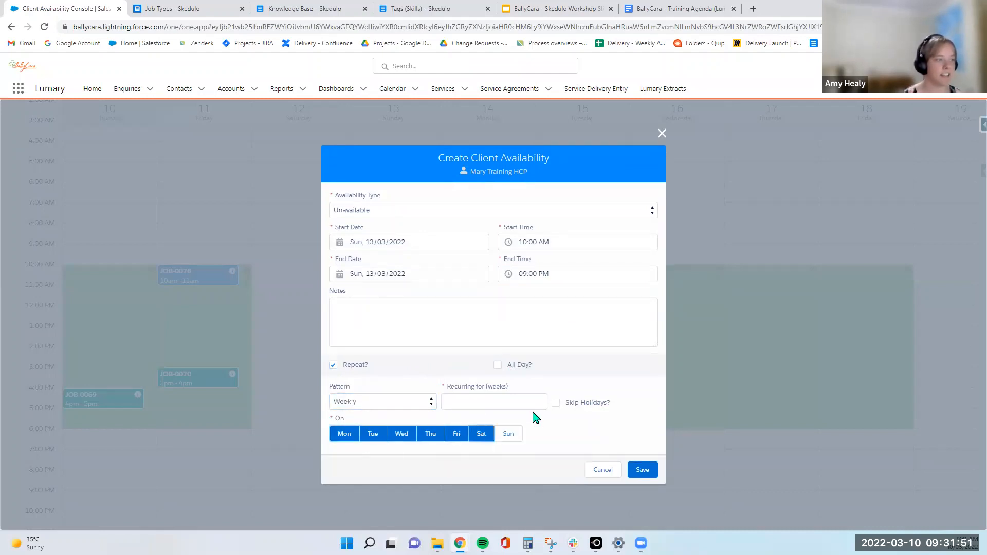
click(522, 401)
text(2)
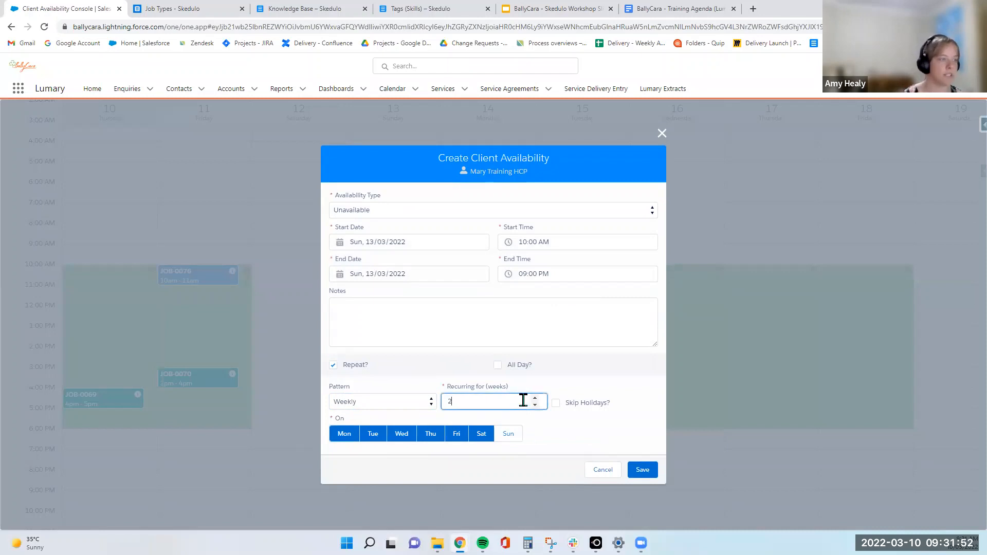
click(516, 434)
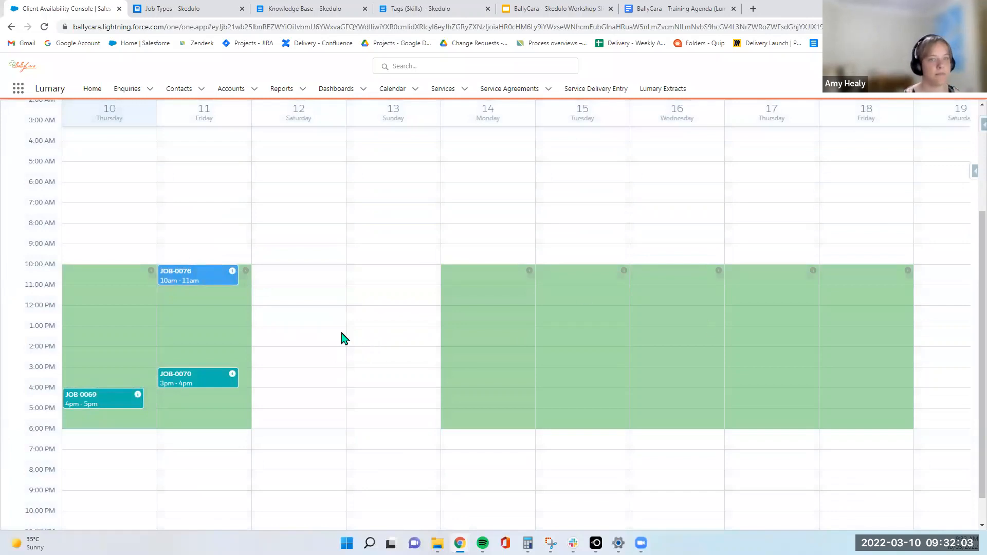
Return to the client's contact record and start scheduling a job dated 16/03/2022 with a duration of 60 minutes
scroll(201, 202, up, 1)
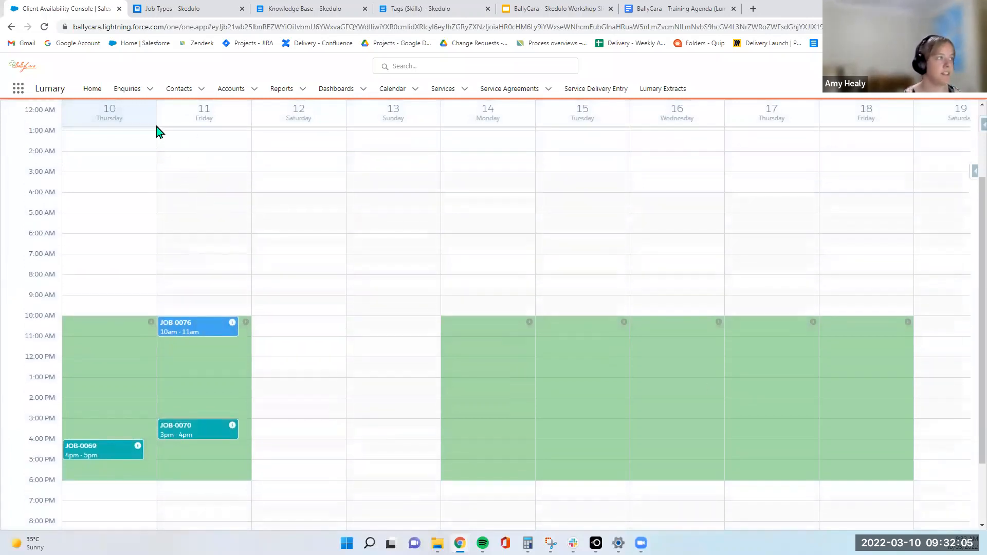
click(11, 27)
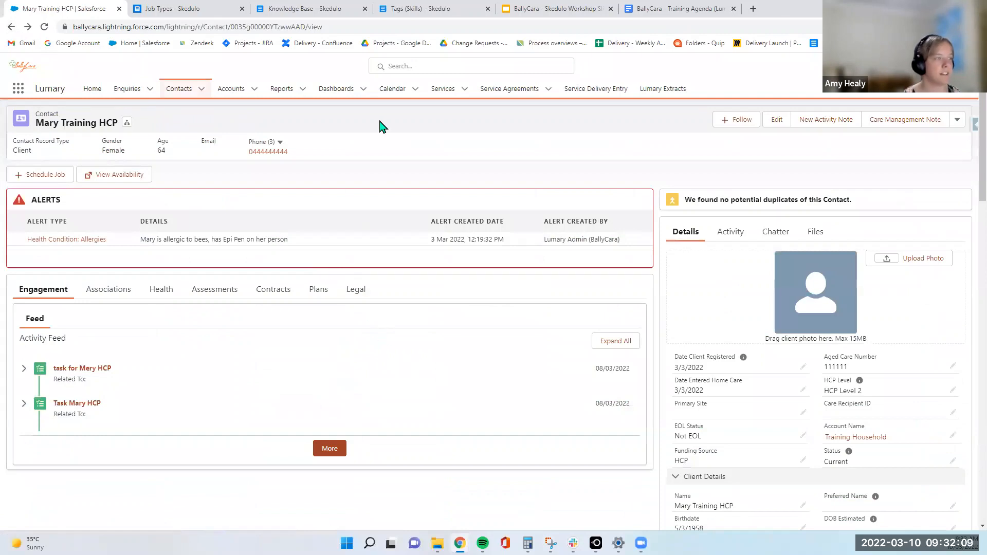
click(35, 178)
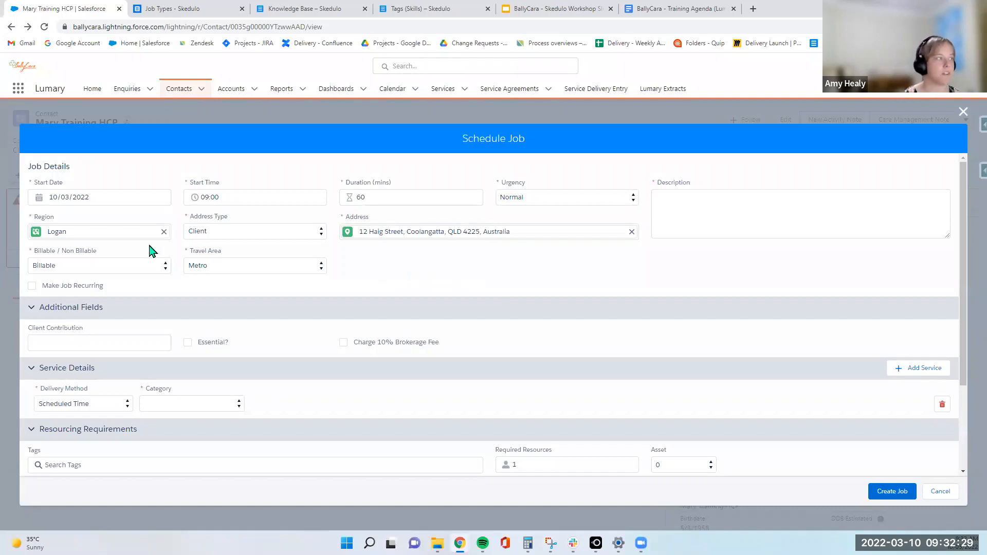
click(128, 204)
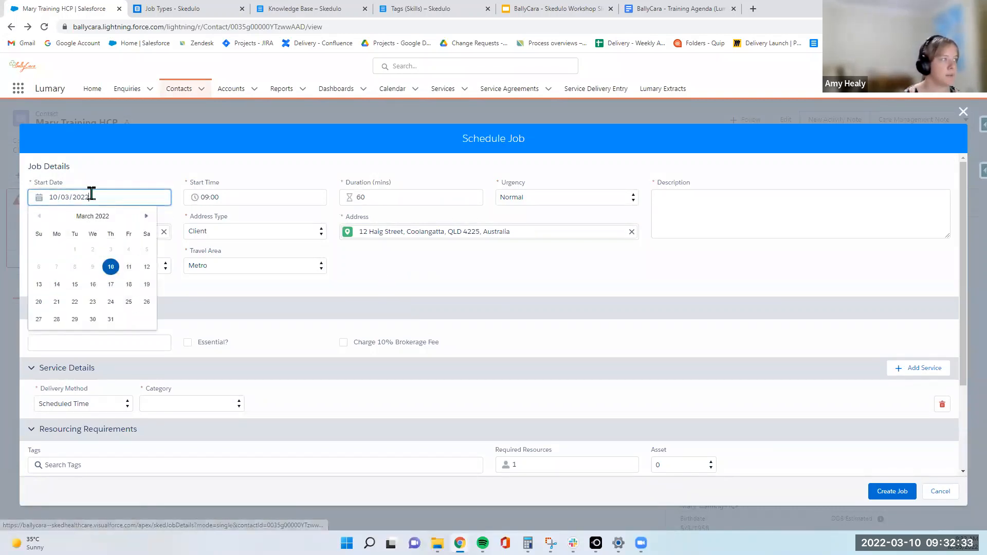
click(92, 284)
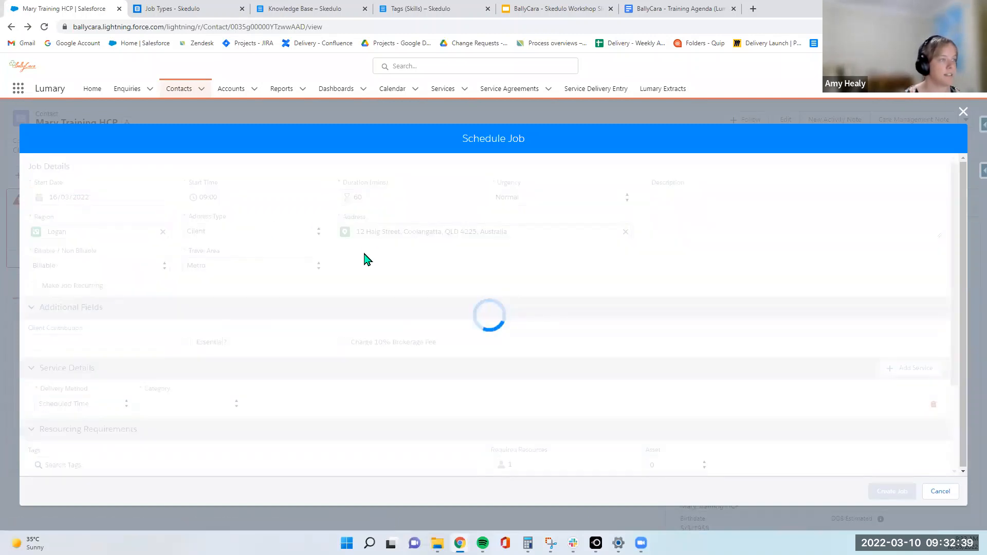
click(374, 197)
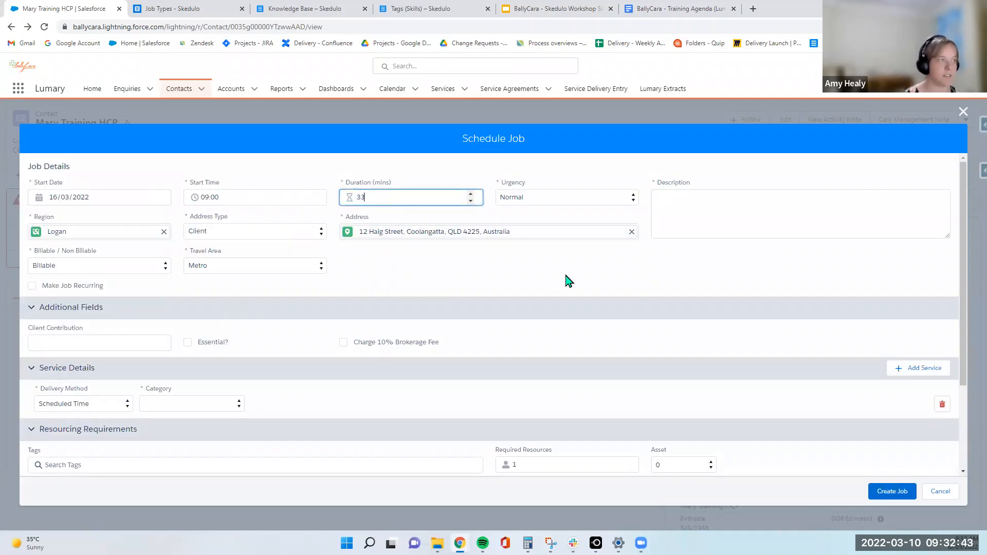
click(462, 267)
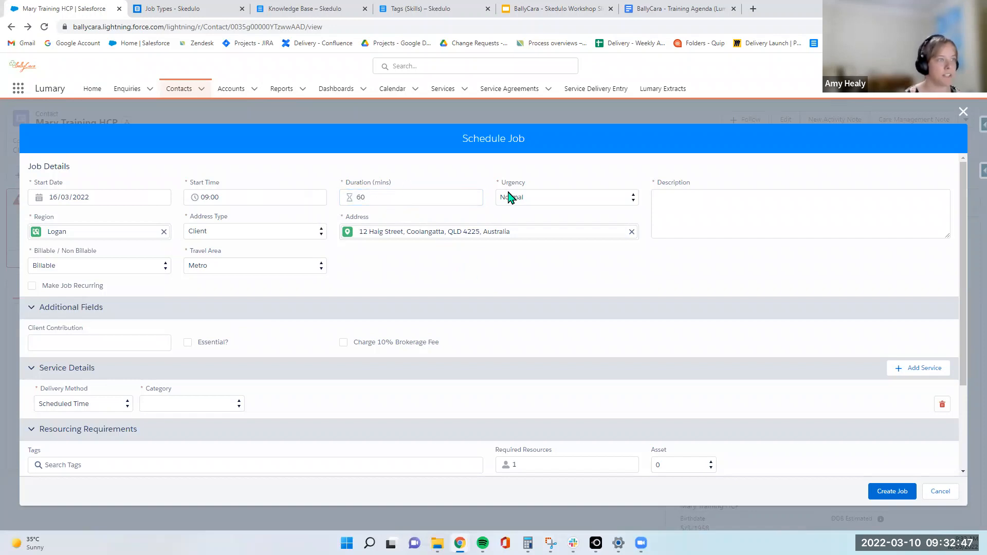
Describe the job as "Meal Prep" and change its region to Gold Coast
click(806, 214)
text(Meal Prep)
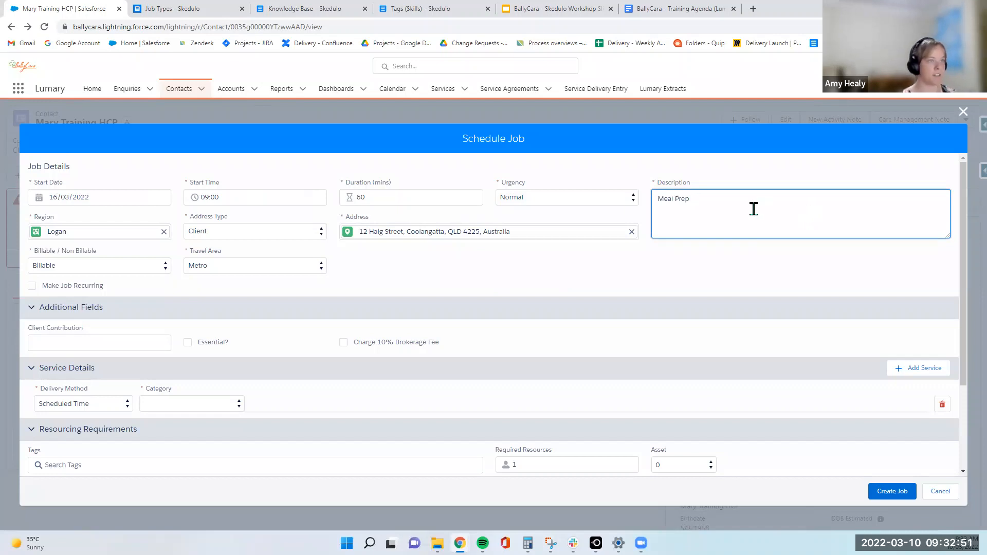
click(538, 271)
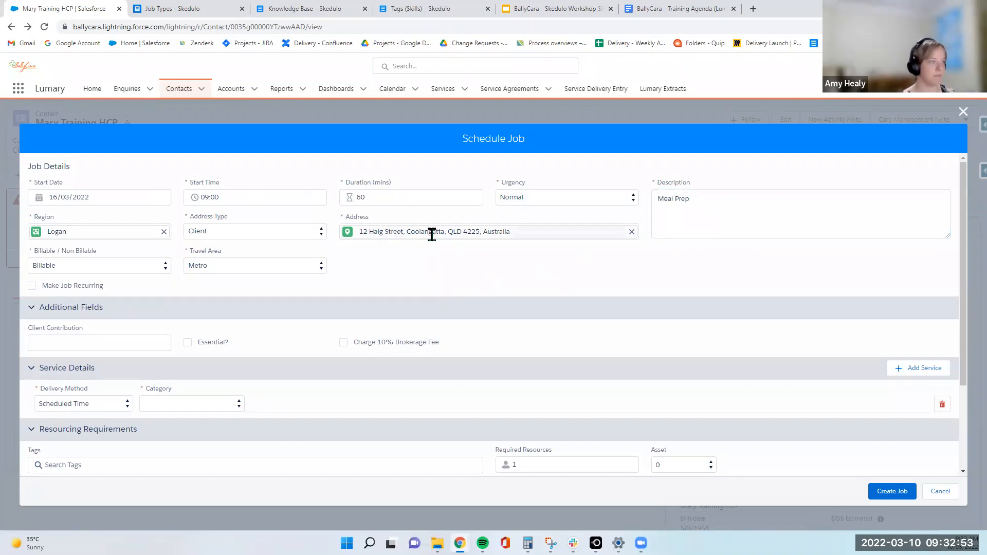
click(164, 232)
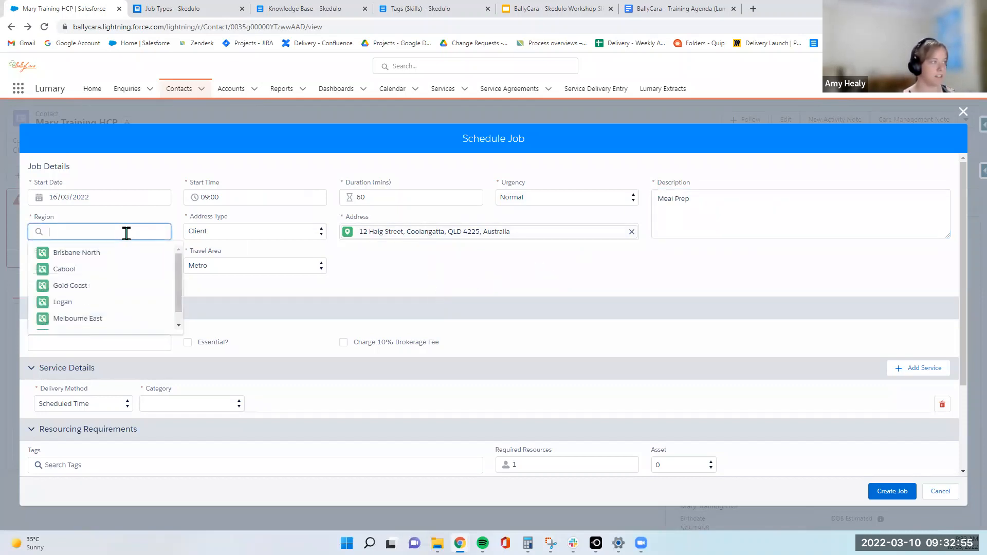
click(108, 287)
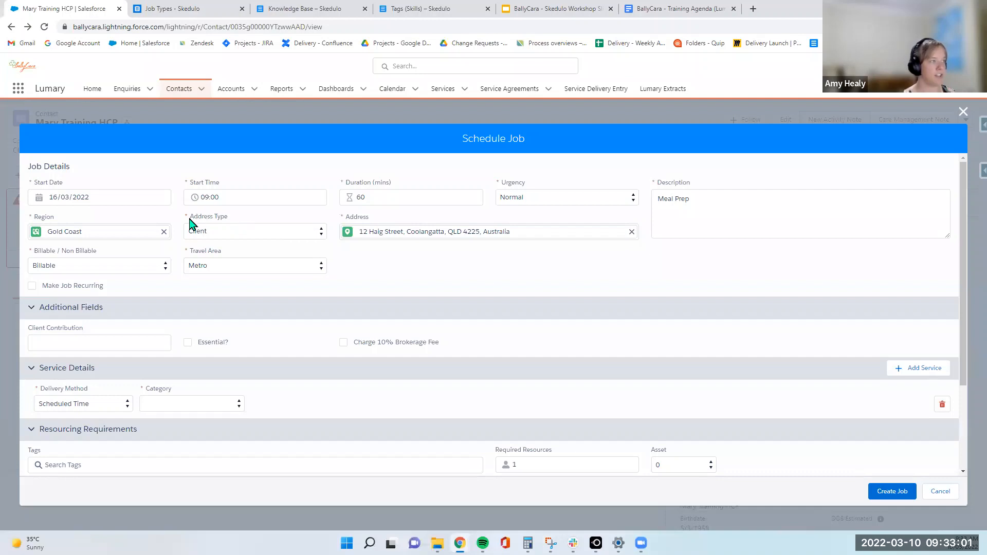
Change the job's address type to Location and clear the client's address
click(225, 236)
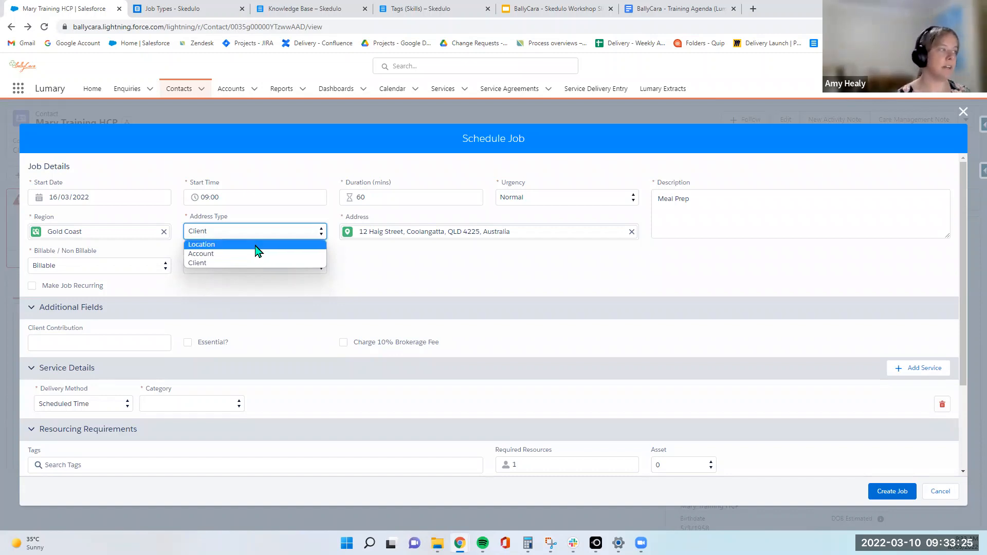
click(257, 245)
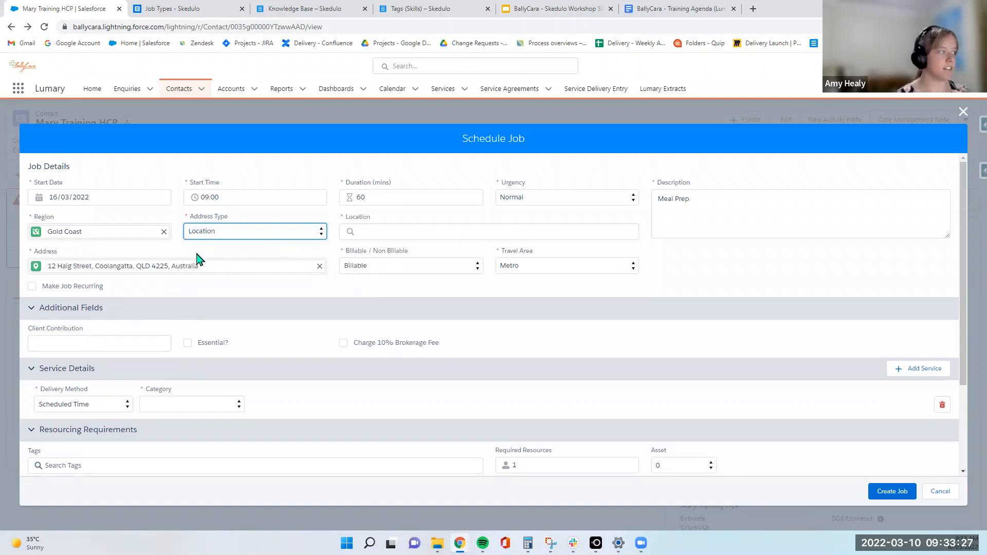
click(318, 268)
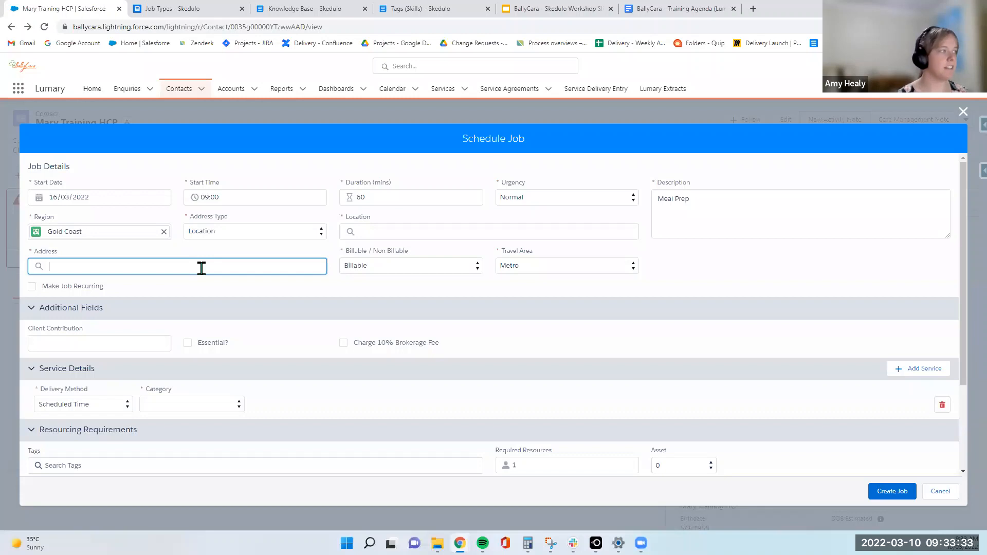
Change the job's address type to Account and select Allied Health Agency as the account
click(236, 231)
click(228, 255)
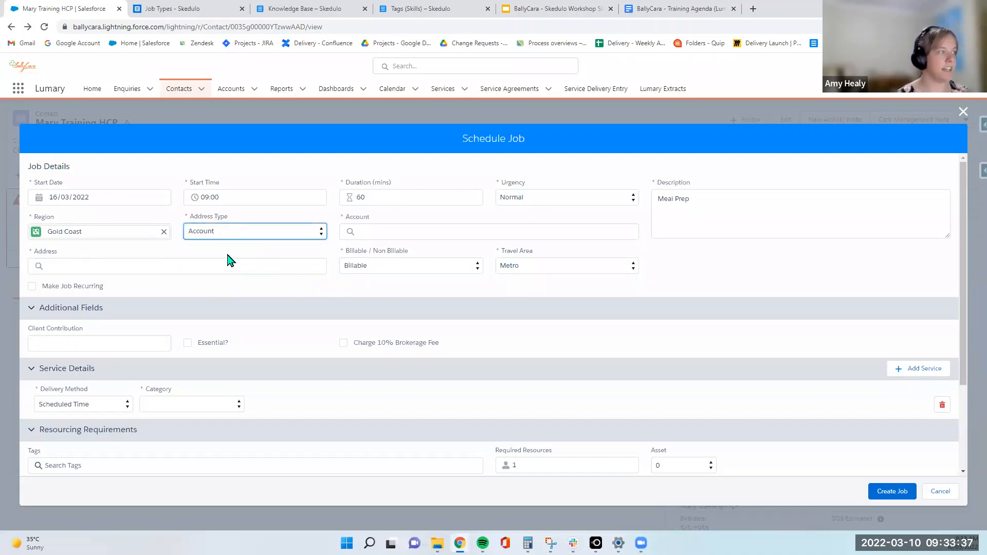
click(393, 236)
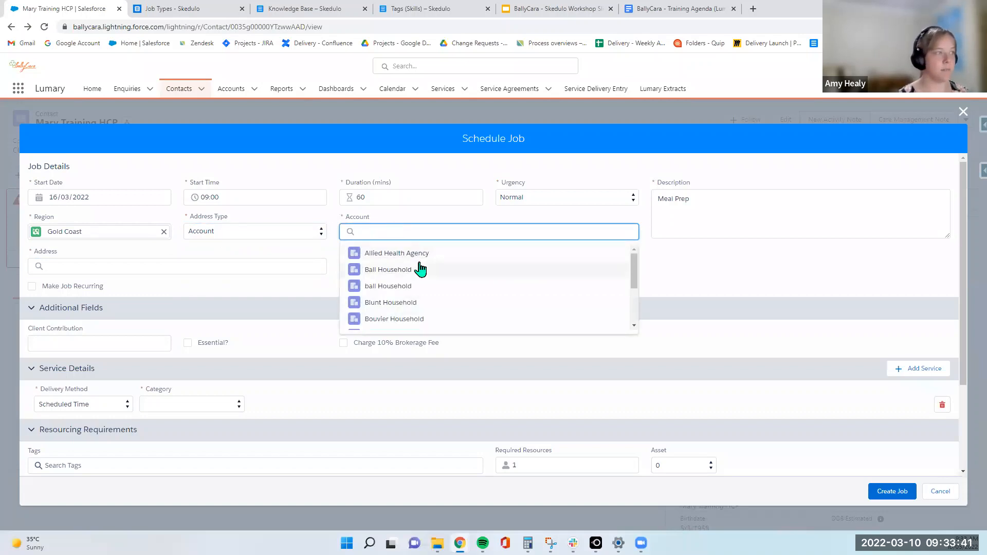
click(399, 260)
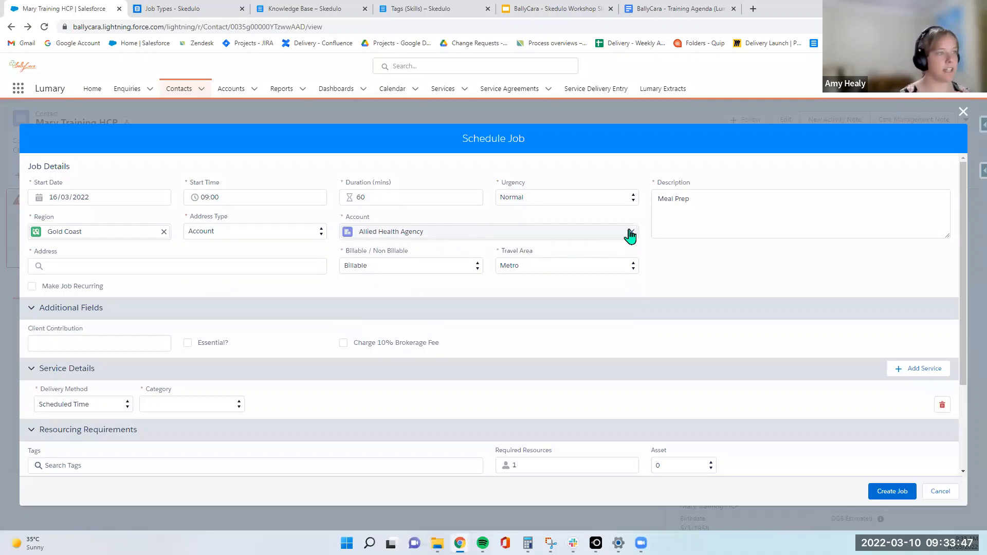
Set the job's address type to Client and check the available travel area options, keeping Metro
click(303, 231)
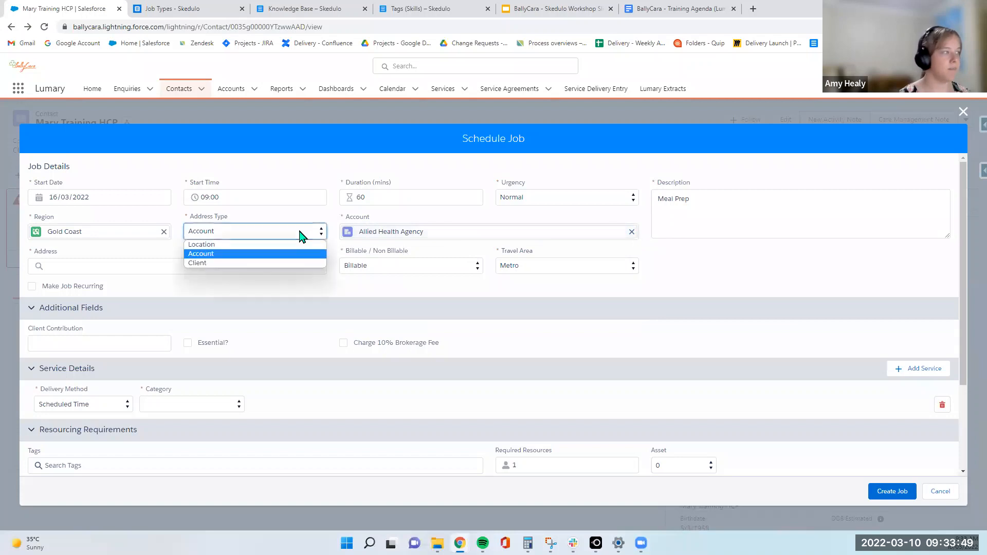
click(291, 263)
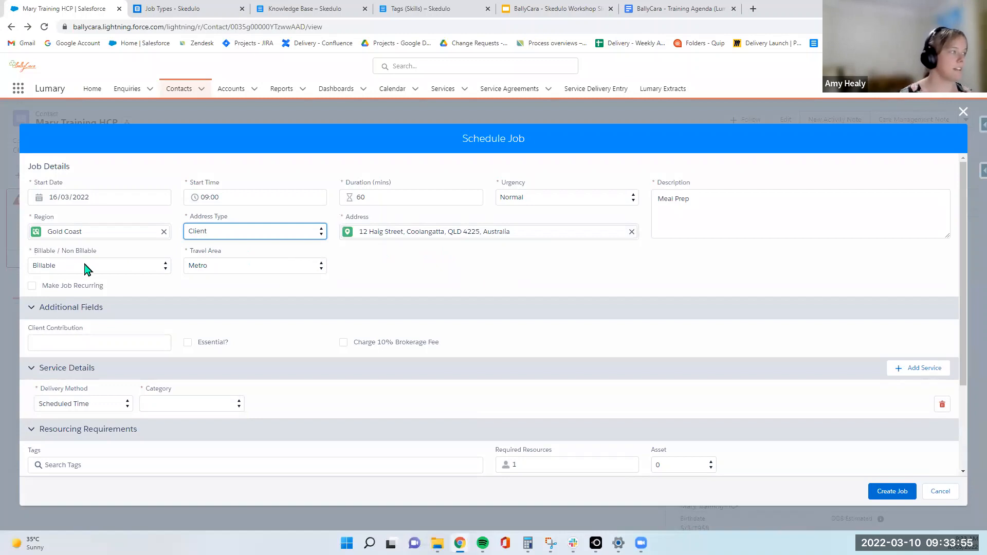
click(235, 271)
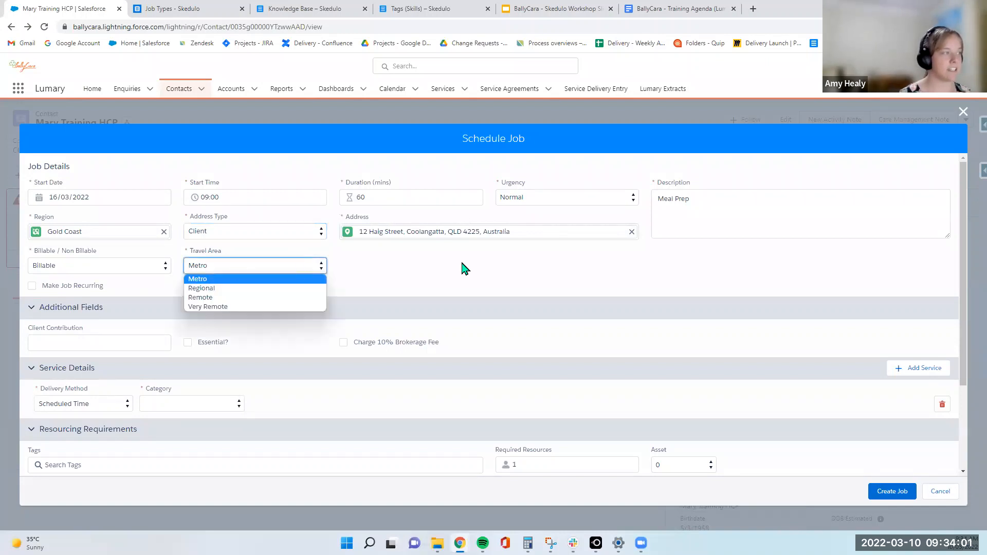
click(455, 270)
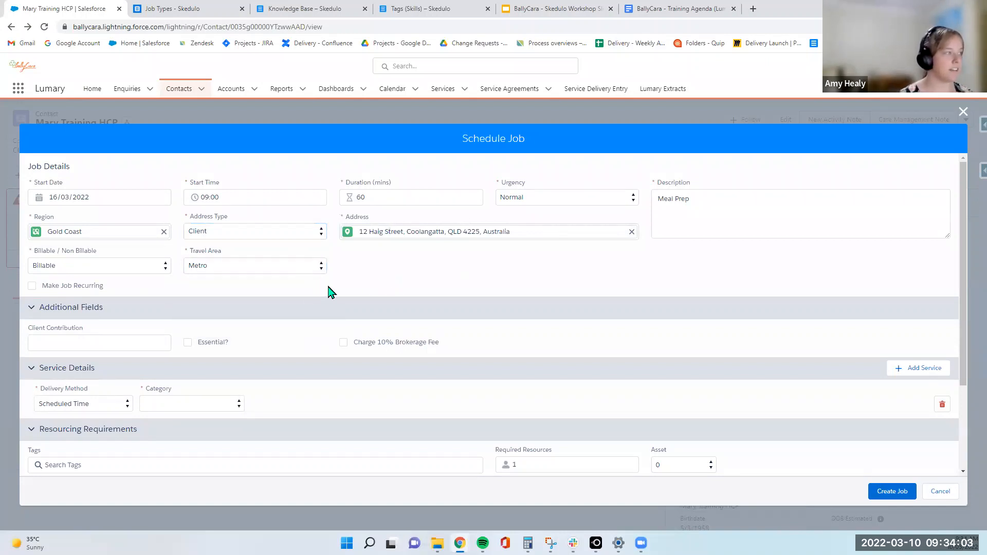
Make the job recurring and clear Sunday and Saturday from the skipped days of the week
click(32, 286)
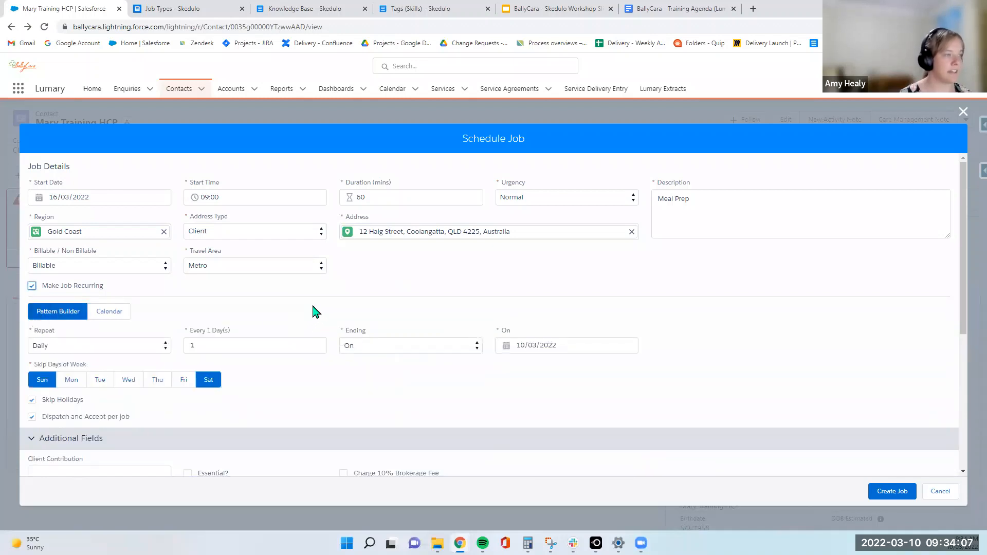
scroll(316, 312, down, 1)
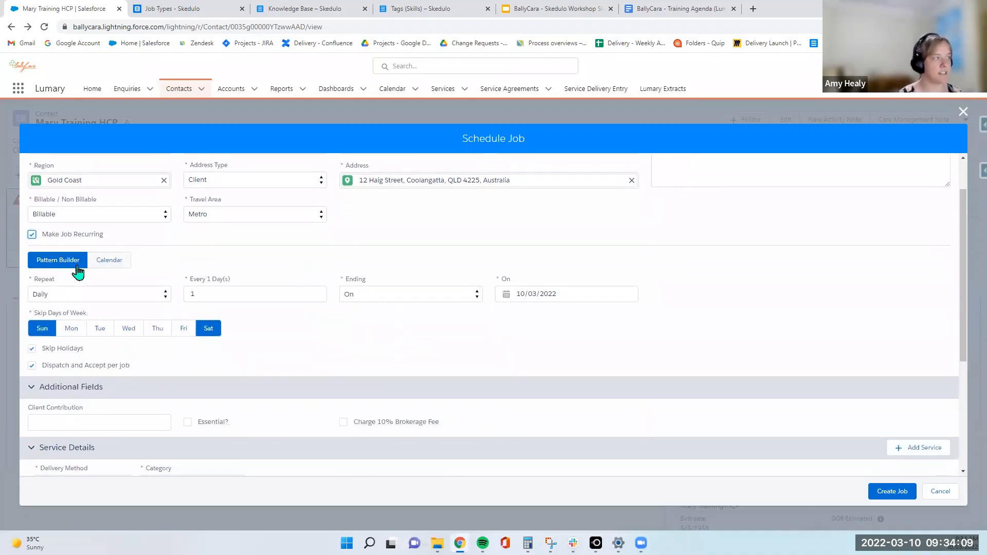
click(44, 329)
click(203, 329)
scroll(267, 355, up, 1)
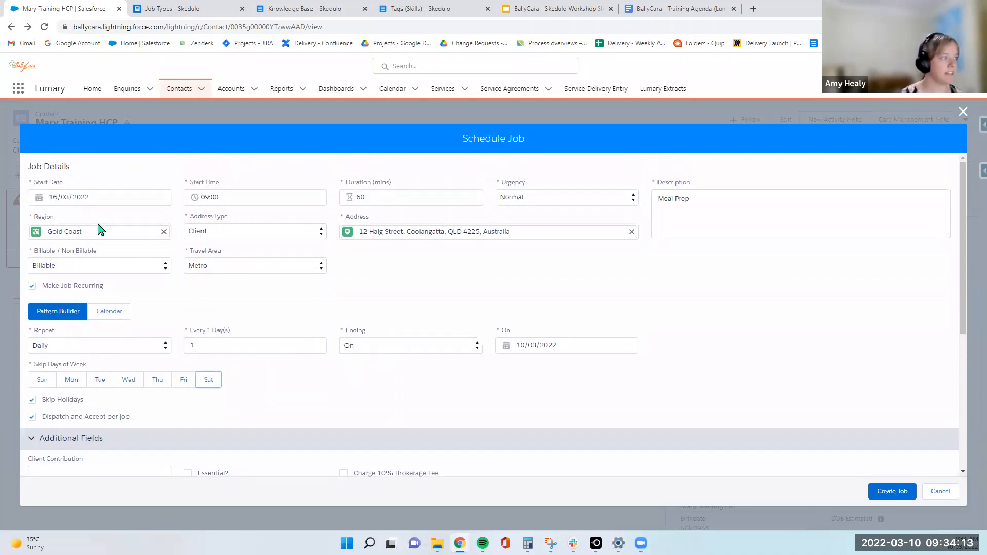
Check the job's start date and set the recurrence to repeat weekly on Wednesday
click(103, 197)
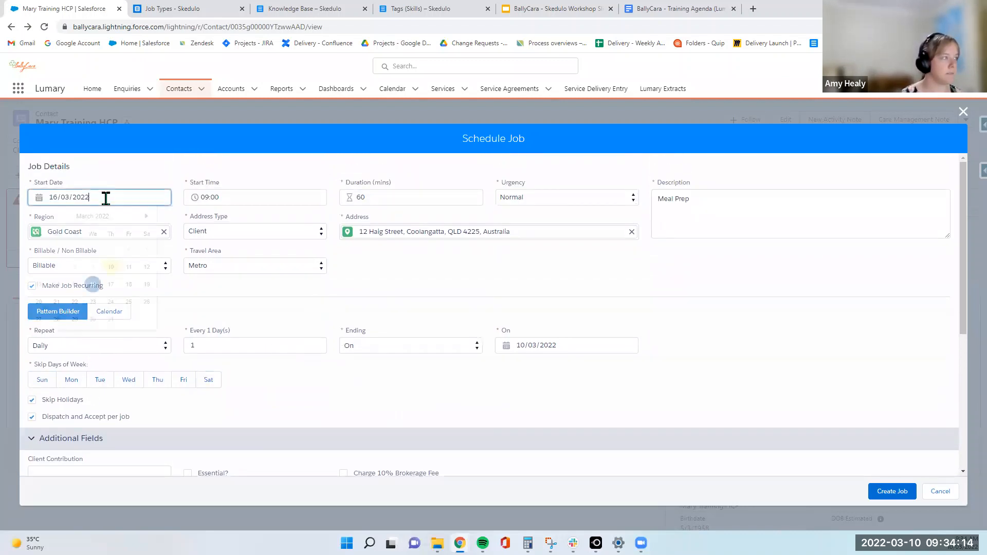
click(127, 383)
click(129, 347)
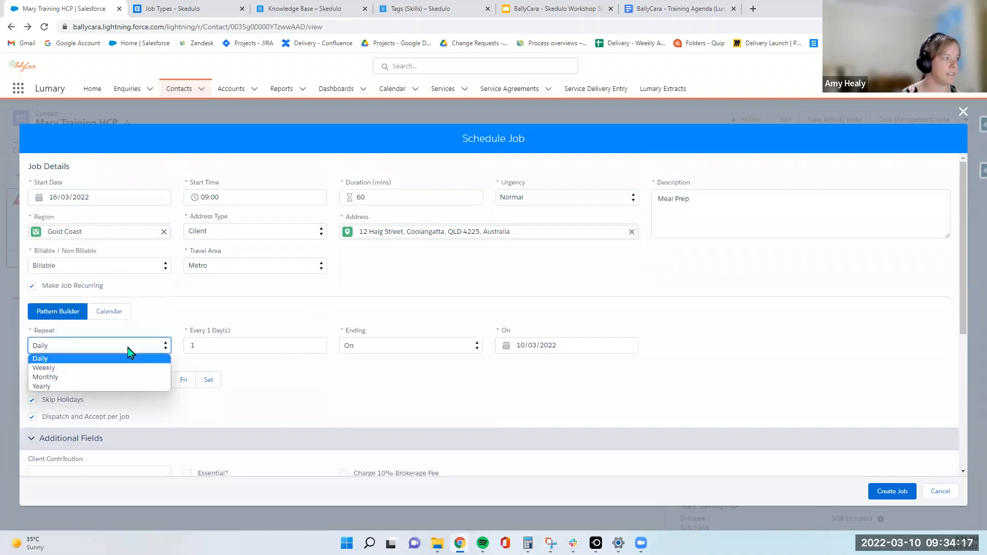
click(131, 363)
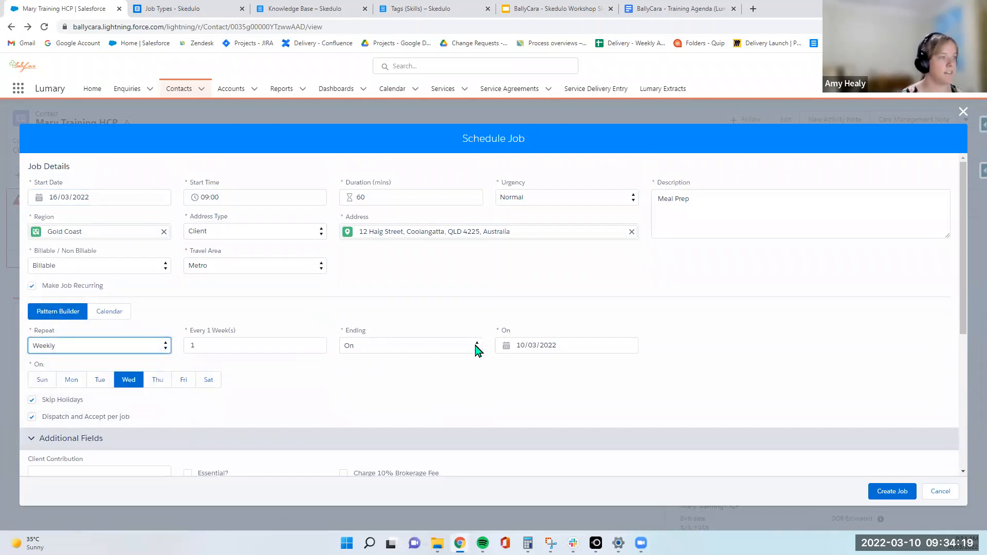
Set the weekly recurrence to end on 29/06/2022
click(535, 345)
click(614, 364)
click(613, 365)
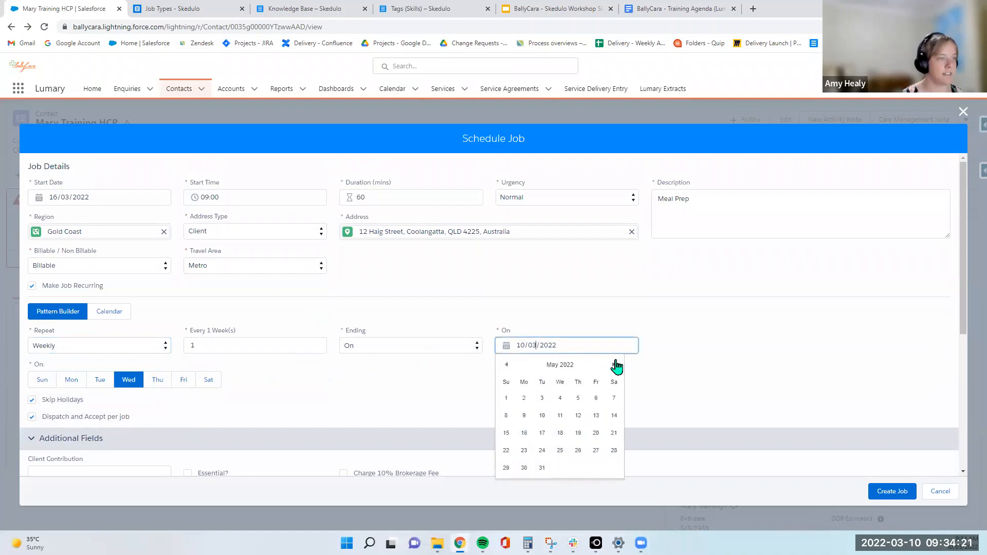
click(613, 365)
click(561, 468)
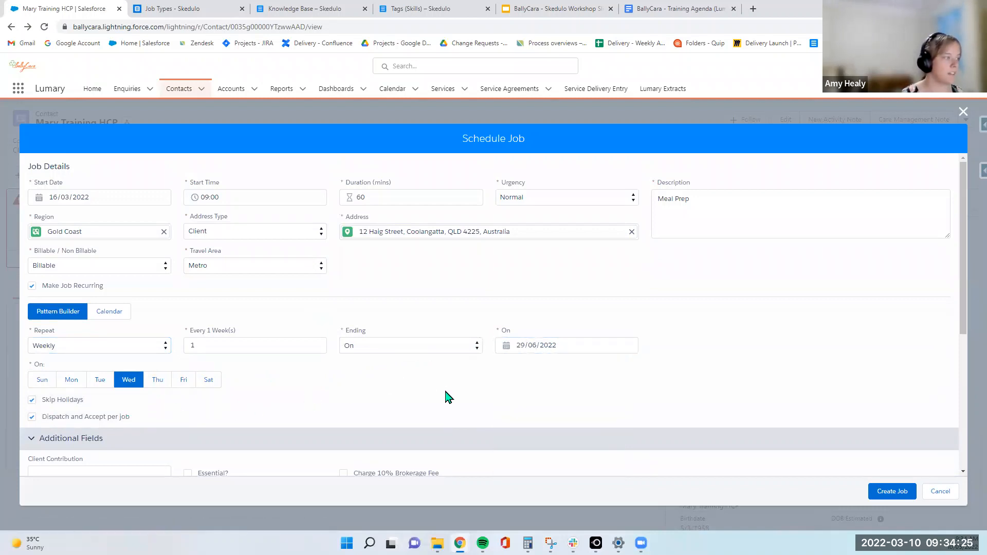
Review the job's recurrence pattern, including the Skip Holidays and Dispatch and Accept per job settings
scroll(462, 395, down, 3)
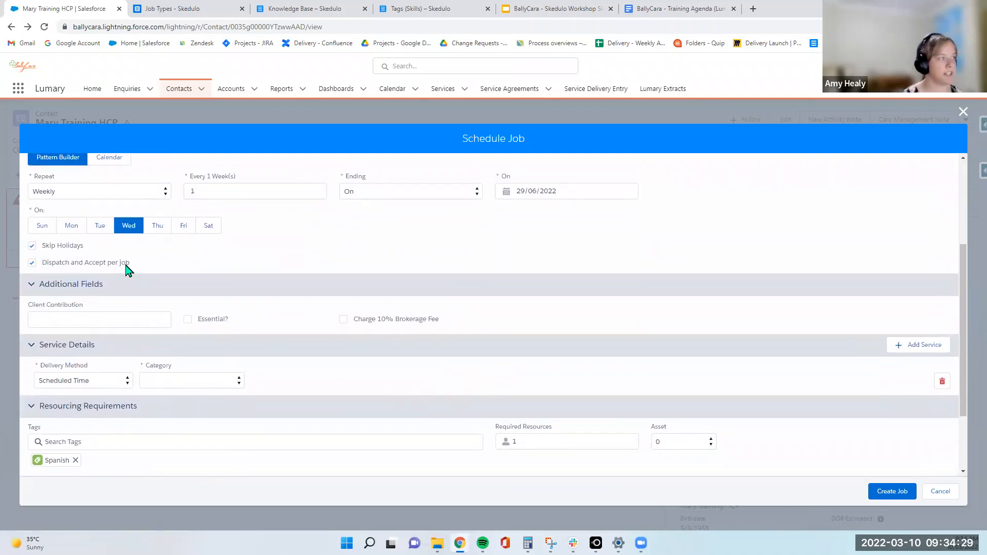
scroll(224, 302, up, 2)
scroll(224, 302, up, 1)
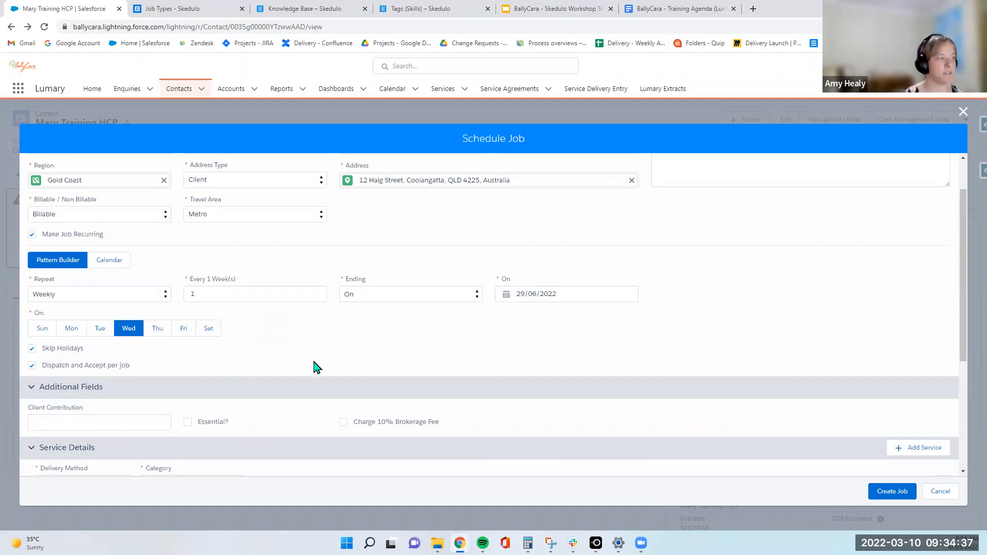
scroll(470, 342, down, 2)
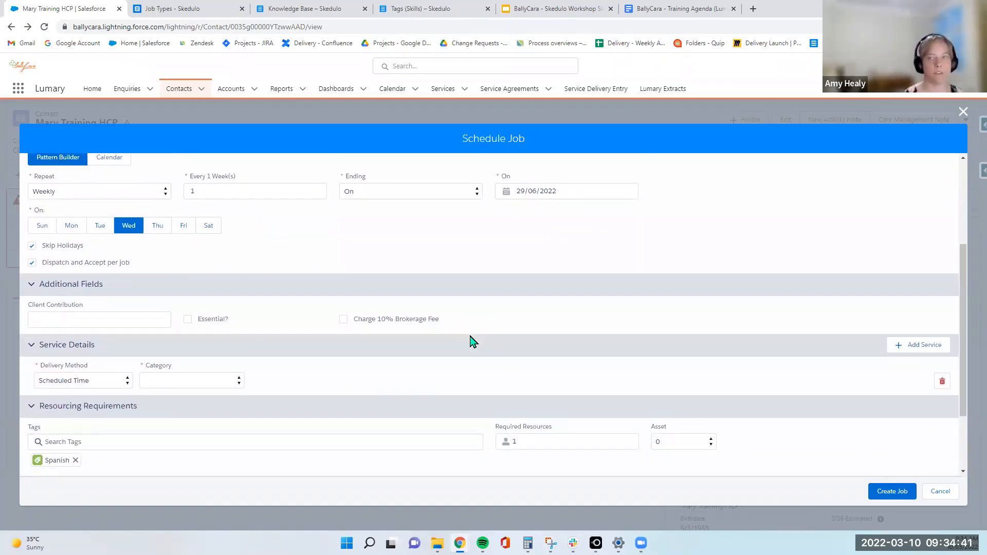
scroll(395, 337, up, 2)
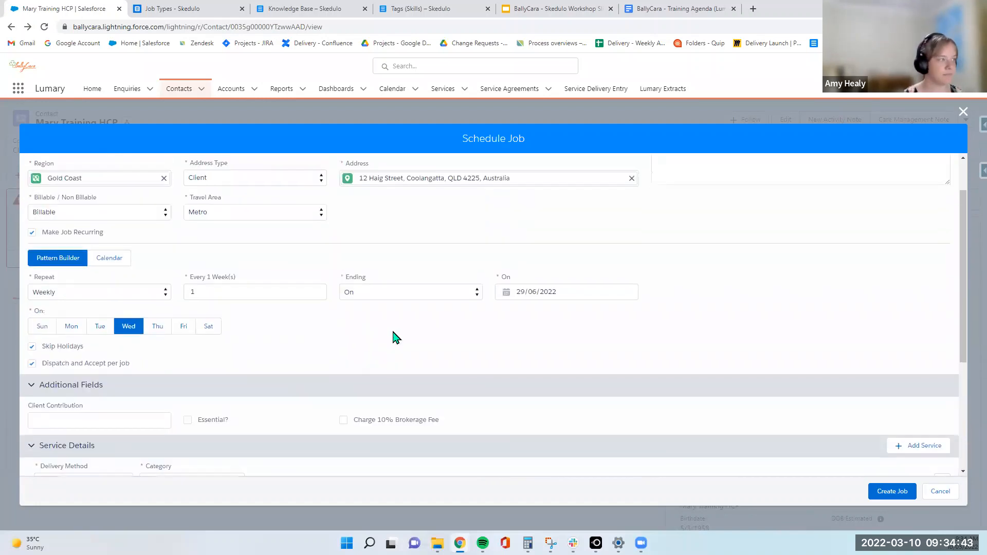
scroll(392, 336, down, 1)
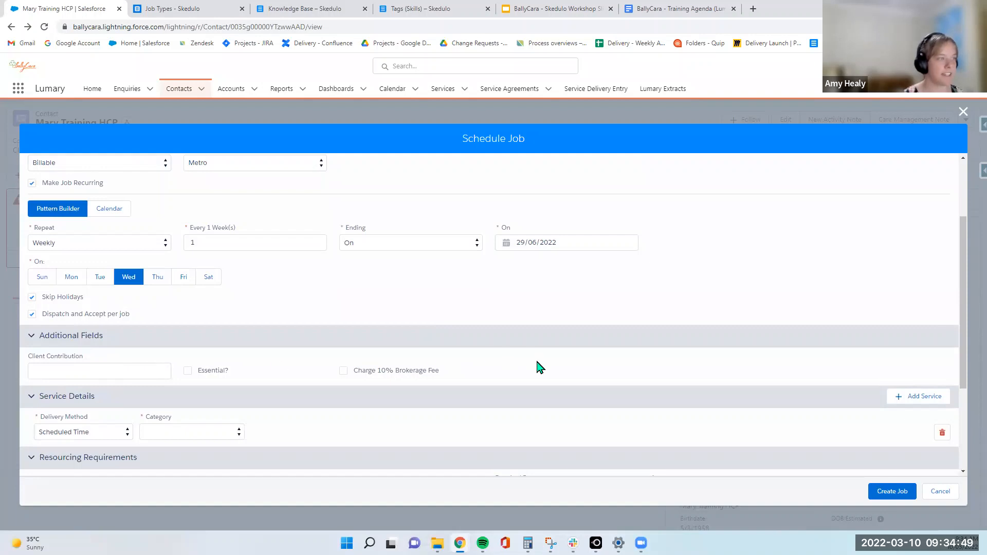
scroll(535, 365, up, 2)
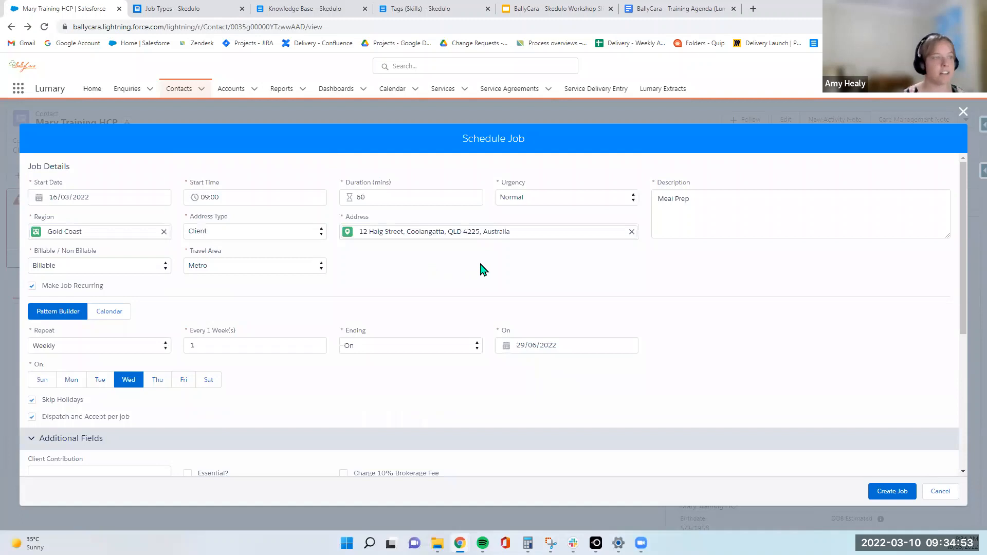
Try out the Charge 10% Brokerage Fee and Essential? options in the additional fields, turning each on and off again
scroll(478, 270, down, 3)
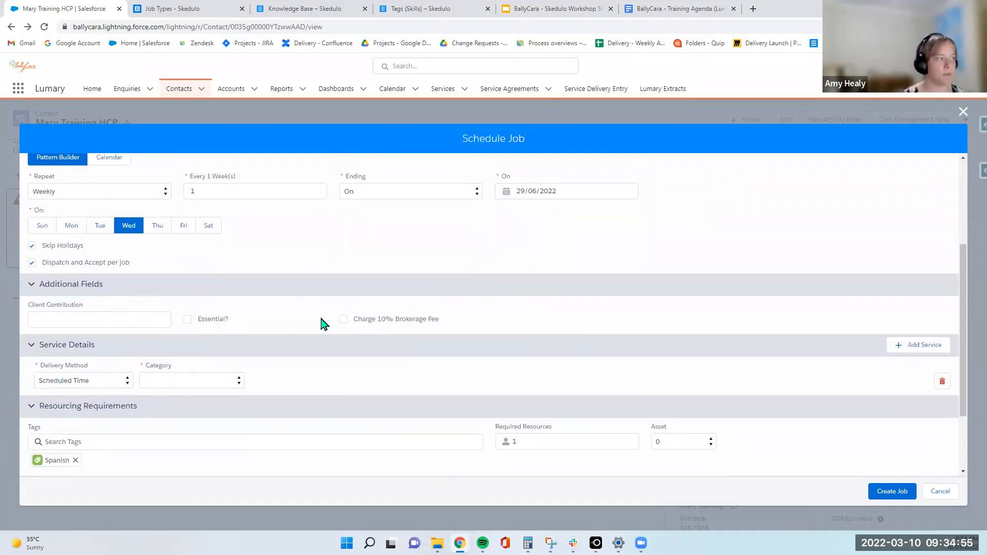
click(58, 318)
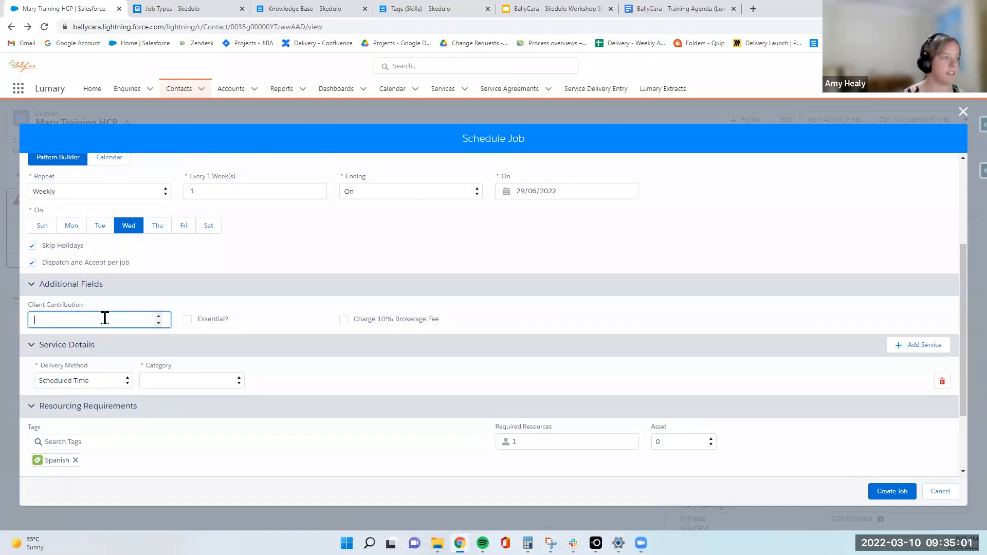
click(343, 319)
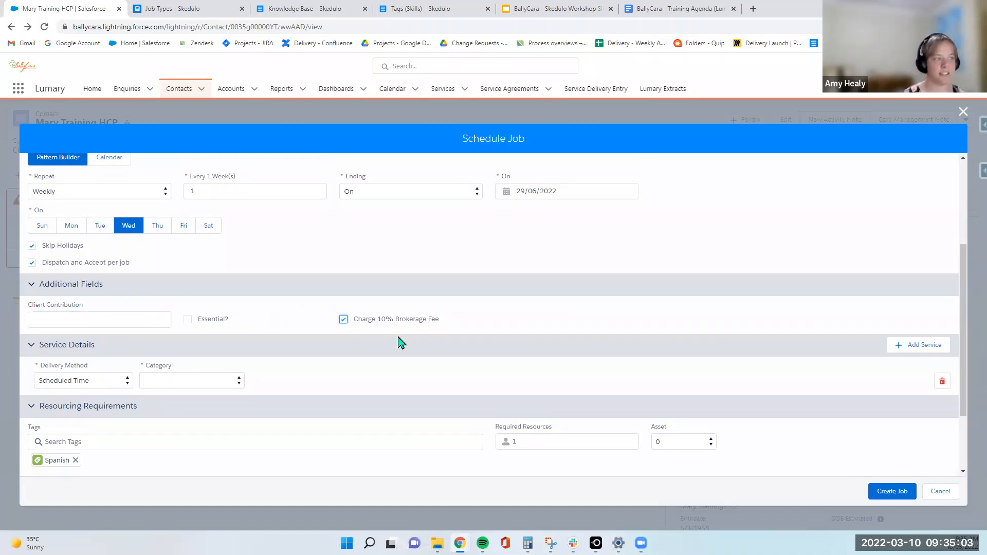
click(343, 319)
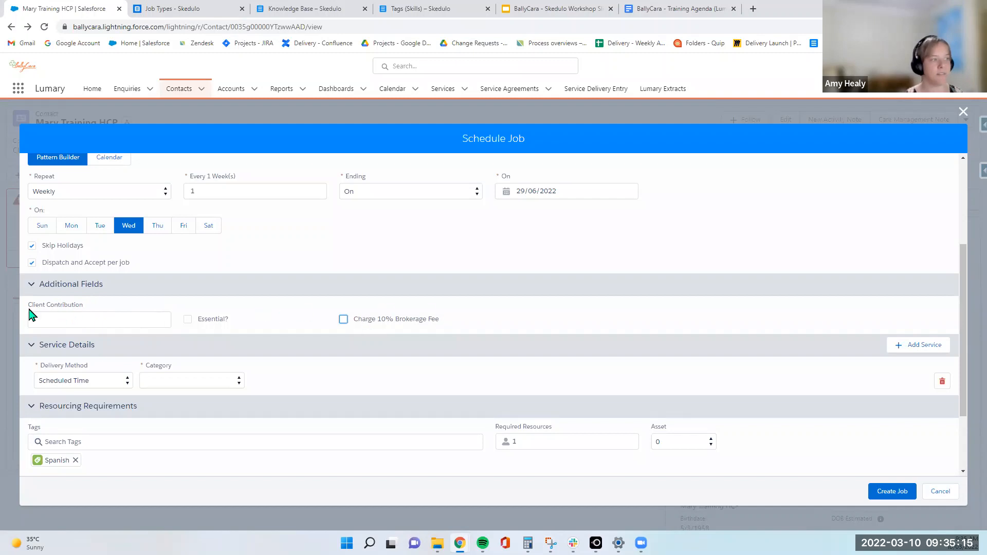
click(191, 320)
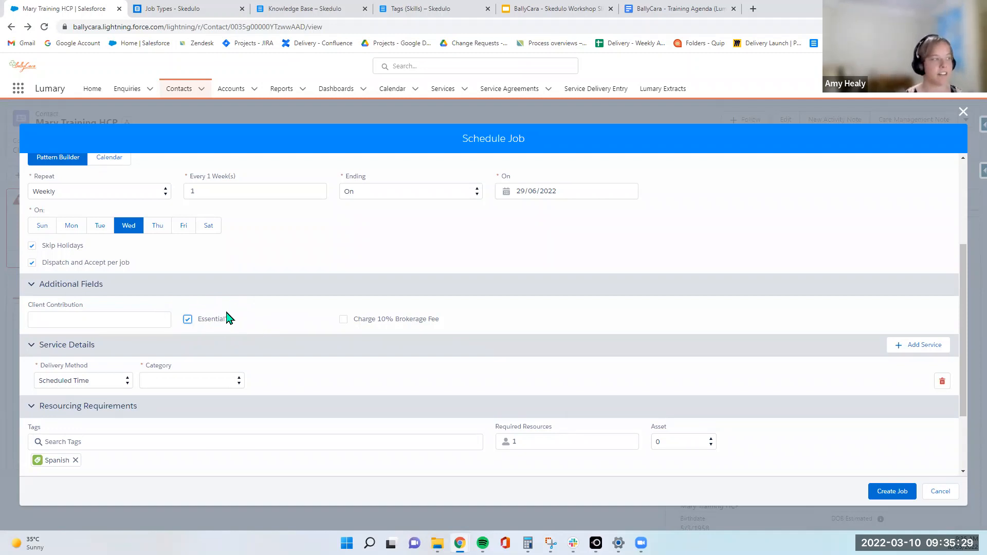
click(189, 321)
scroll(300, 326, up, 2)
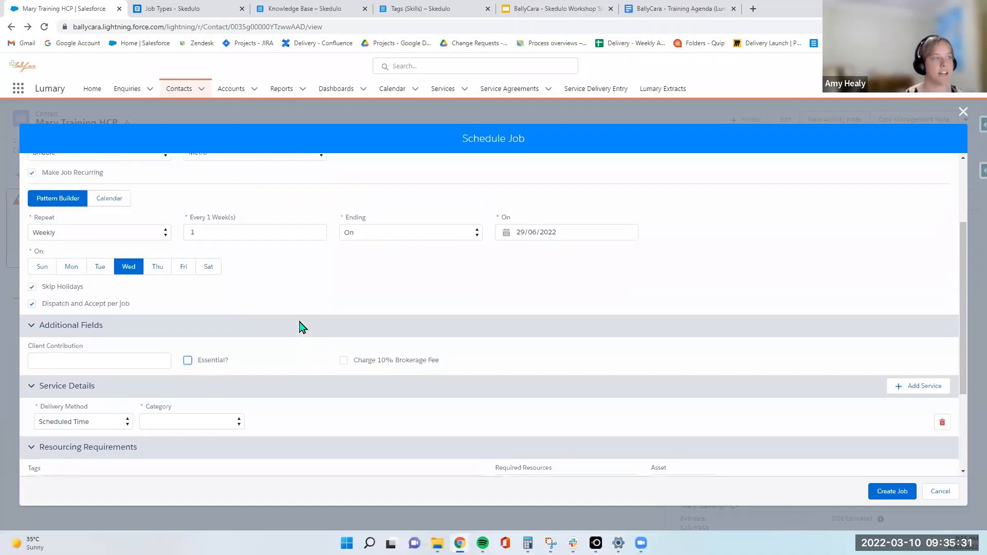
Check the service's category choices and set its delivery method to Workers Actual Time
scroll(639, 342, down, 3)
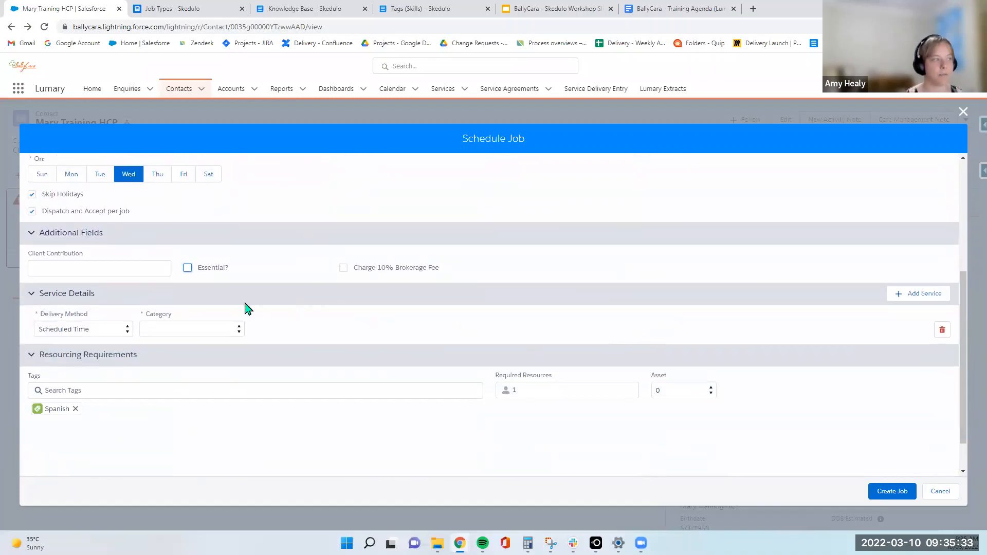
click(220, 330)
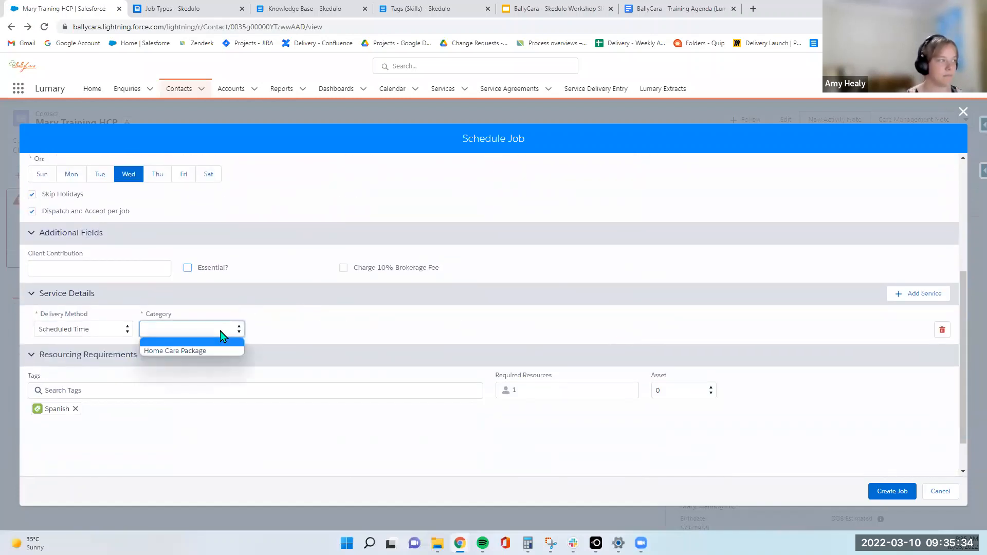
click(314, 329)
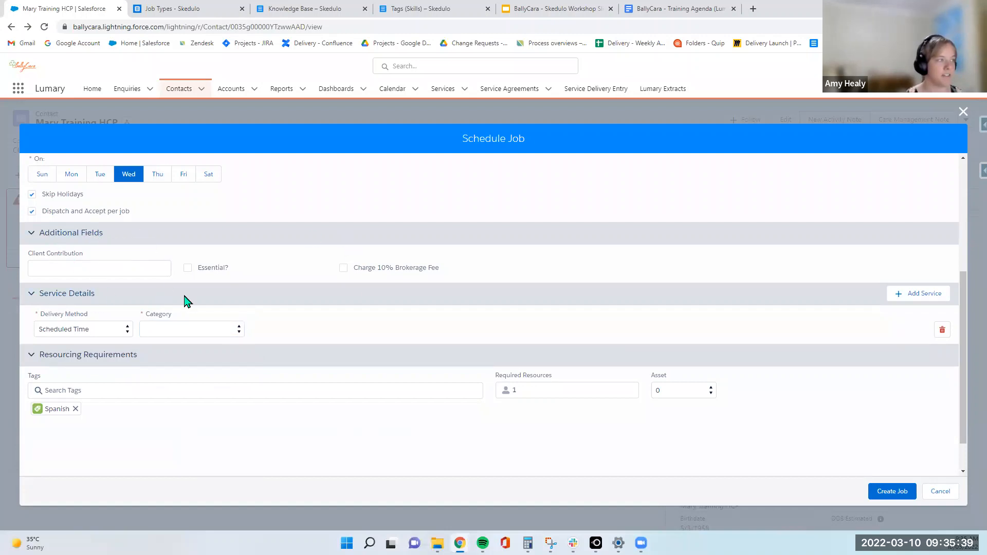
click(123, 333)
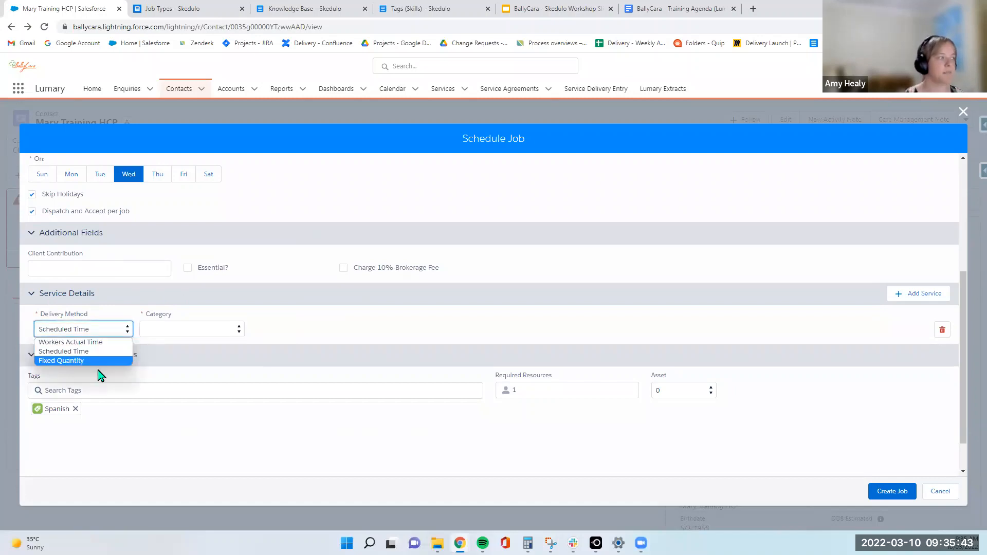
click(101, 344)
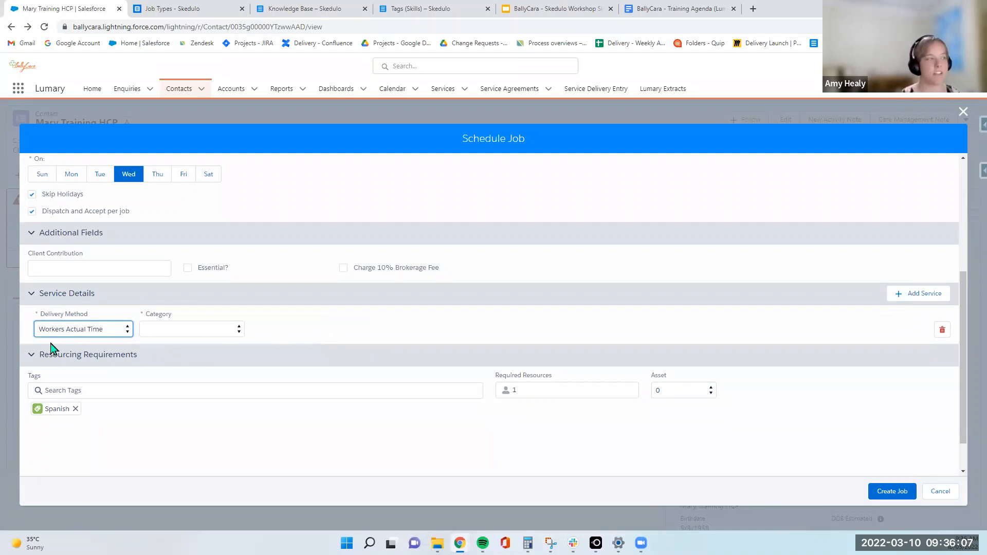
click(69, 332)
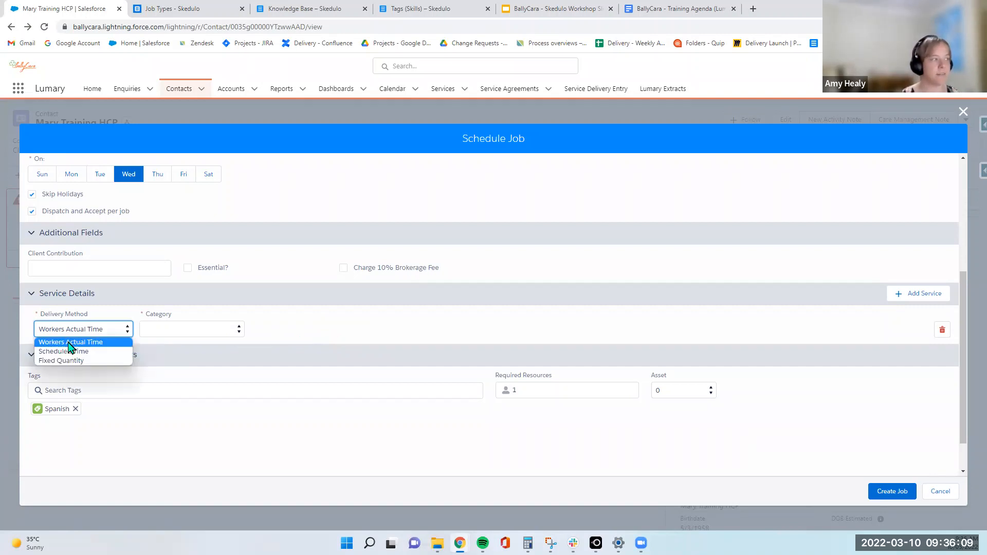
click(70, 343)
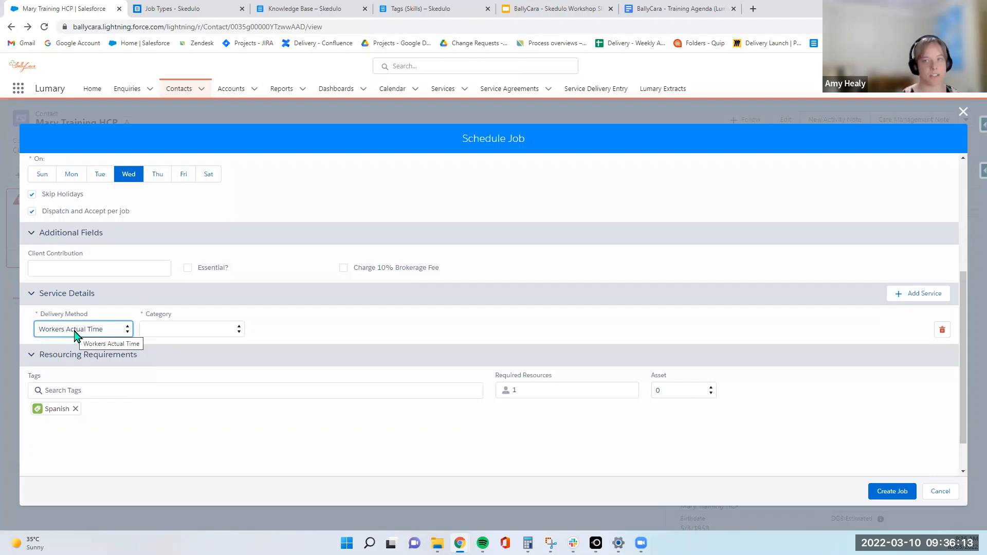
Set the service's category to Home Care Package and its delivery method to Scheduled Time
click(157, 332)
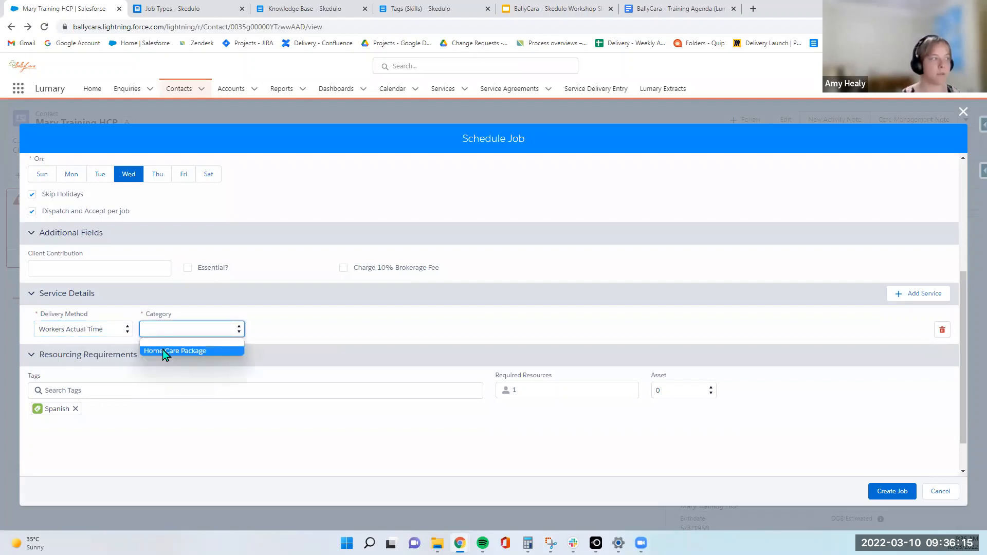
click(163, 347)
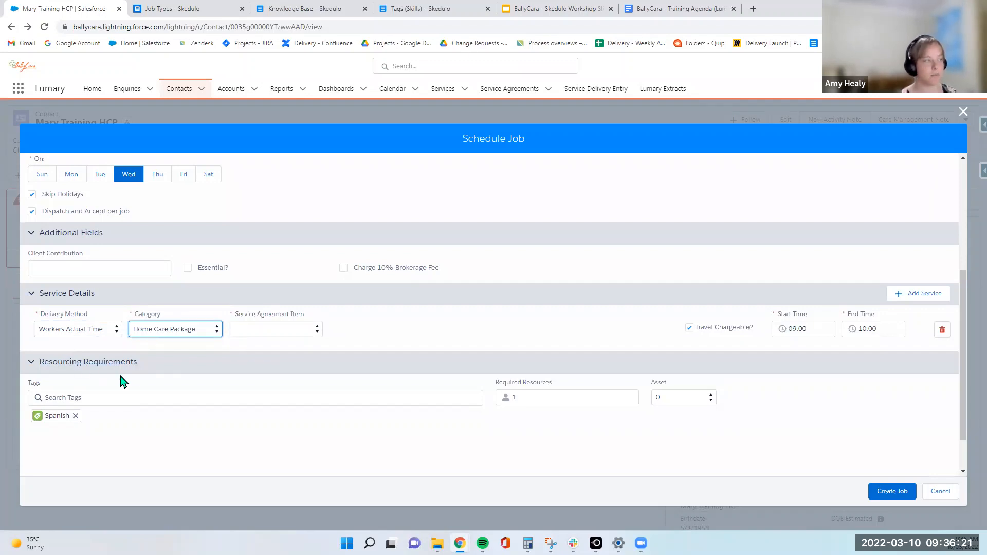
click(107, 328)
click(98, 353)
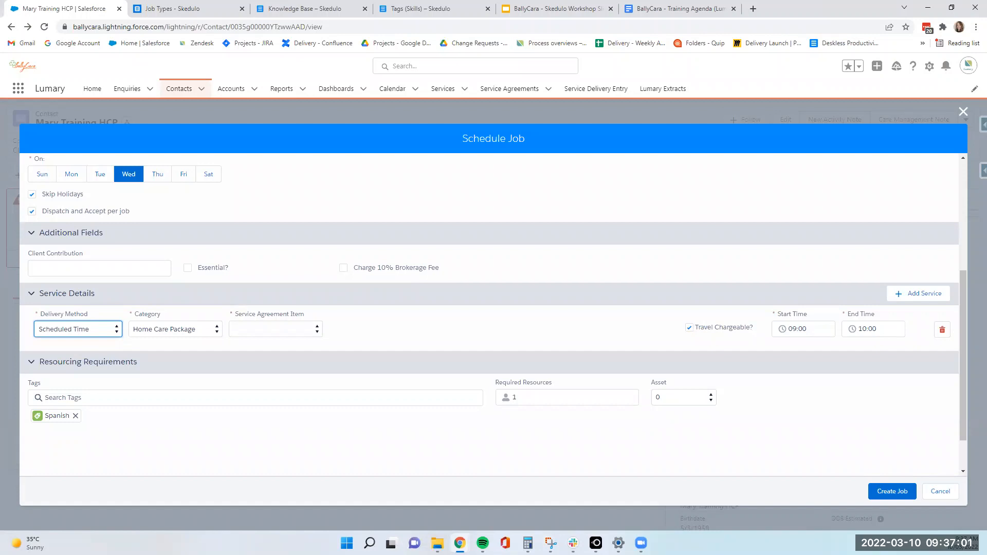
click(390, 323)
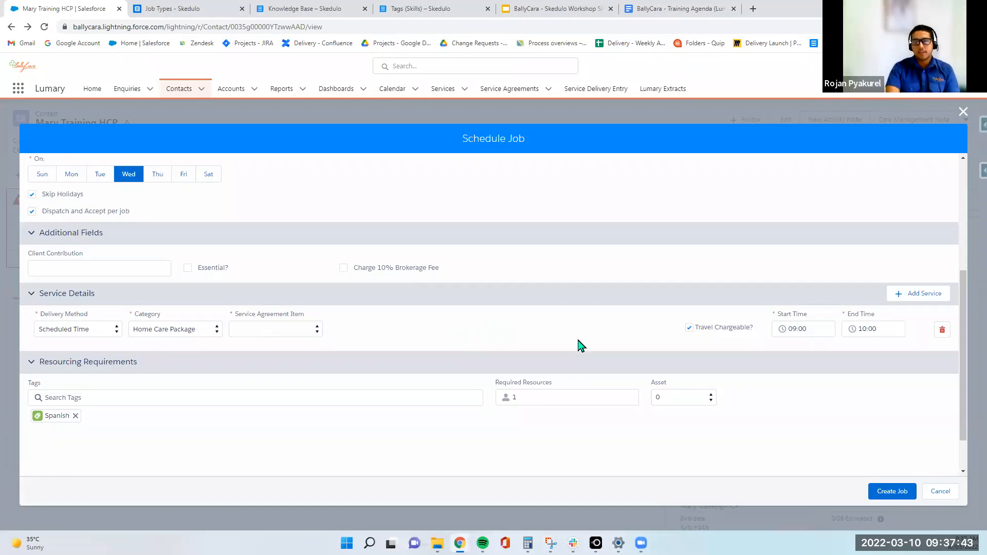
Check the service's category choices, keeping Home Care Package, and set the delivery method to Workers Actual Time
click(193, 332)
click(190, 340)
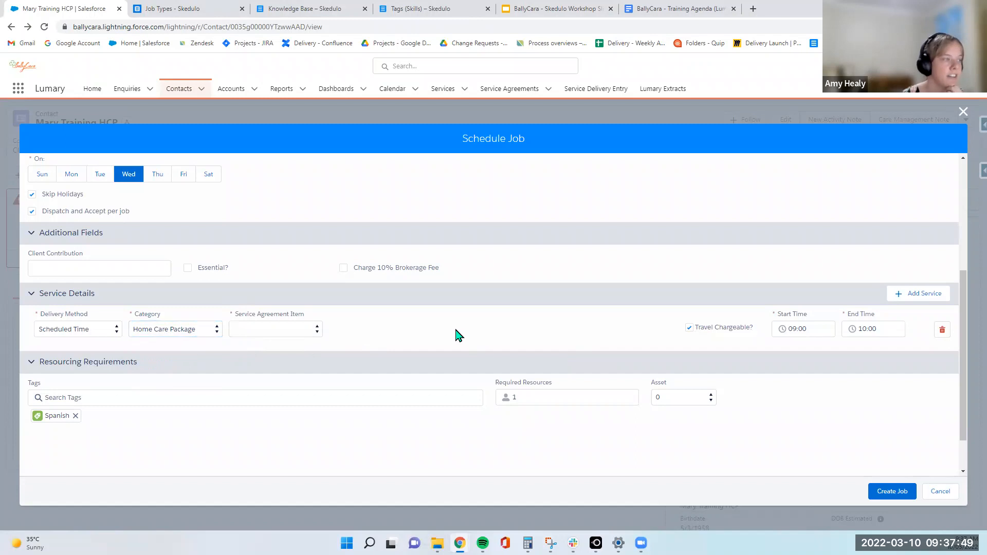
click(204, 334)
click(194, 344)
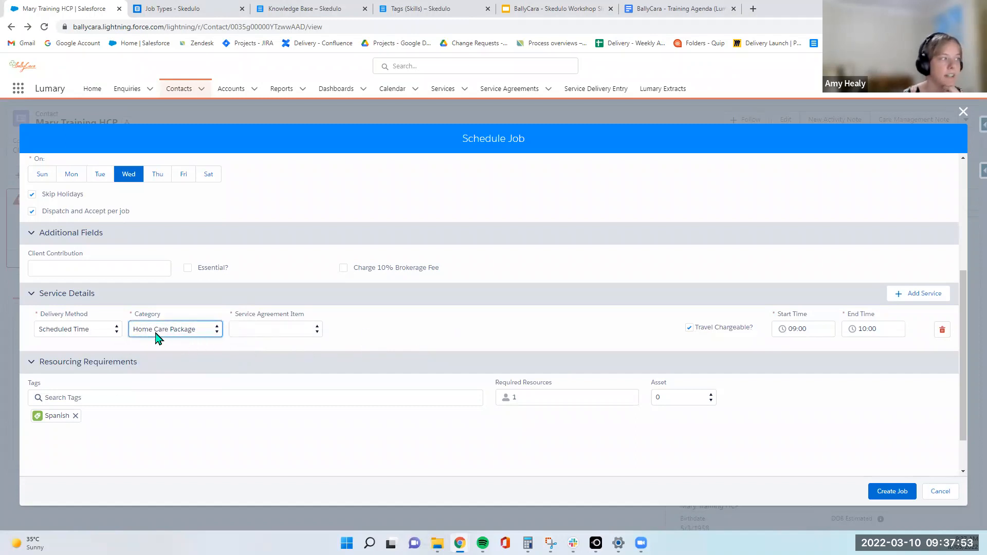
click(115, 333)
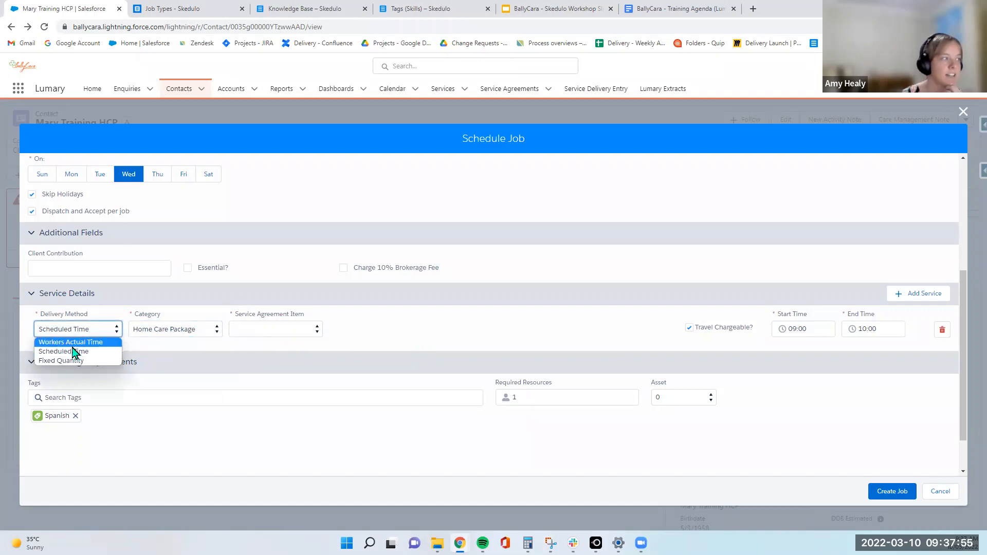
click(73, 346)
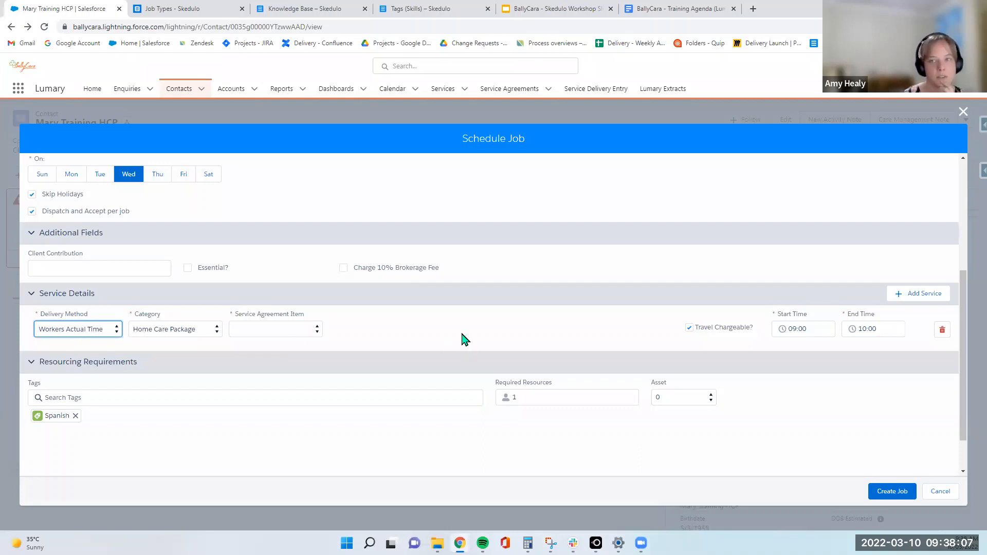
click(108, 332)
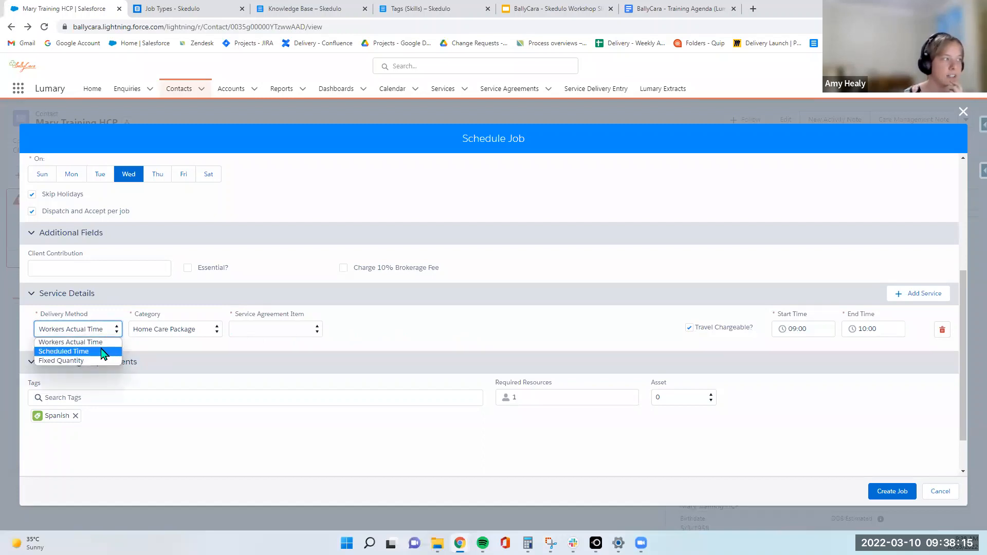
click(102, 343)
click(349, 344)
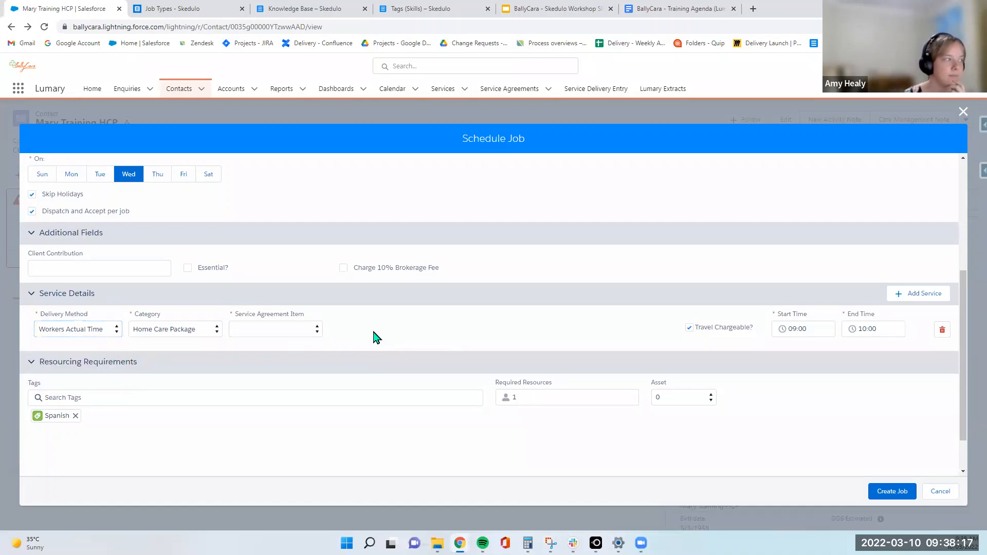
Set the service agreement item to BallyCara Head Office's Meal Preparation - 1:1 - HCP - Direct Delivery - After Hours - 6pm to 6am
click(282, 332)
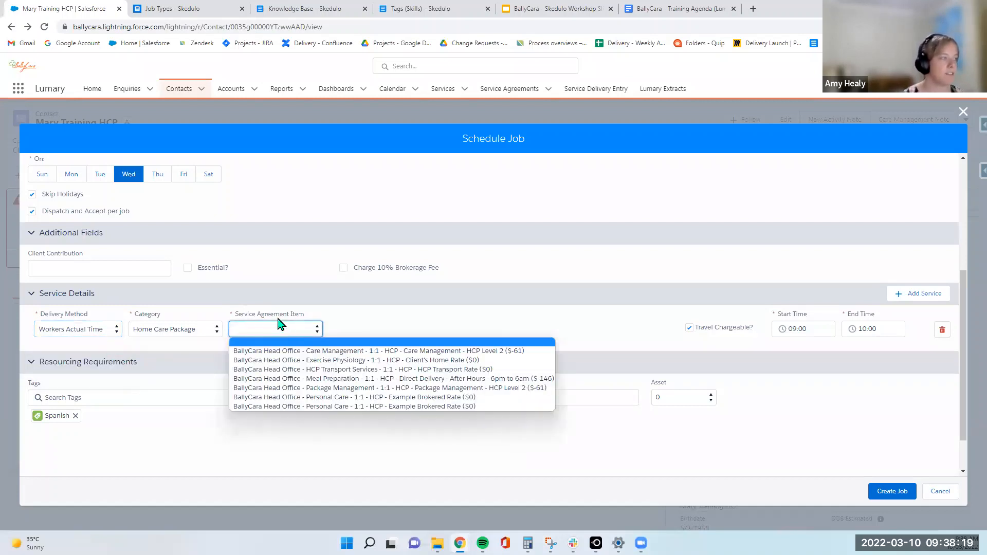
click(279, 298)
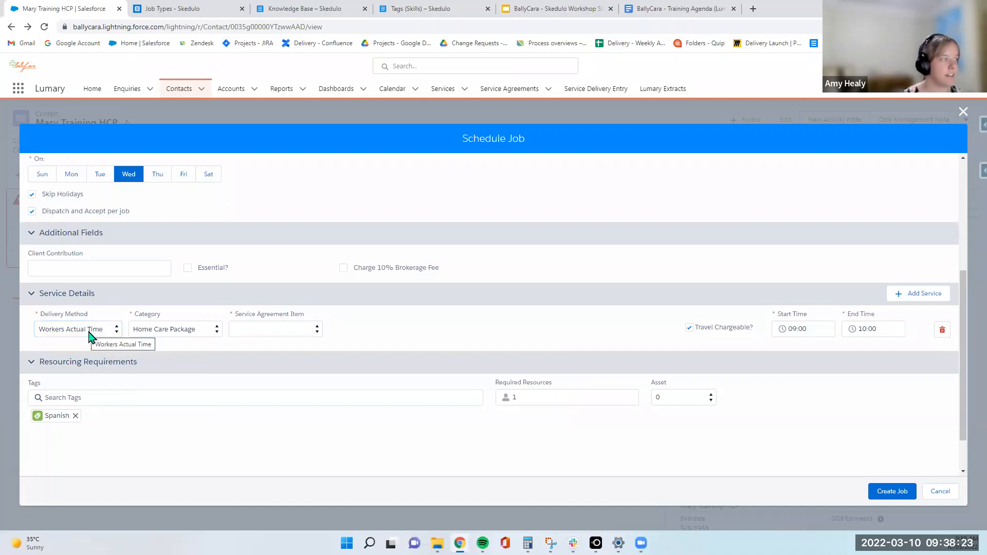
click(315, 332)
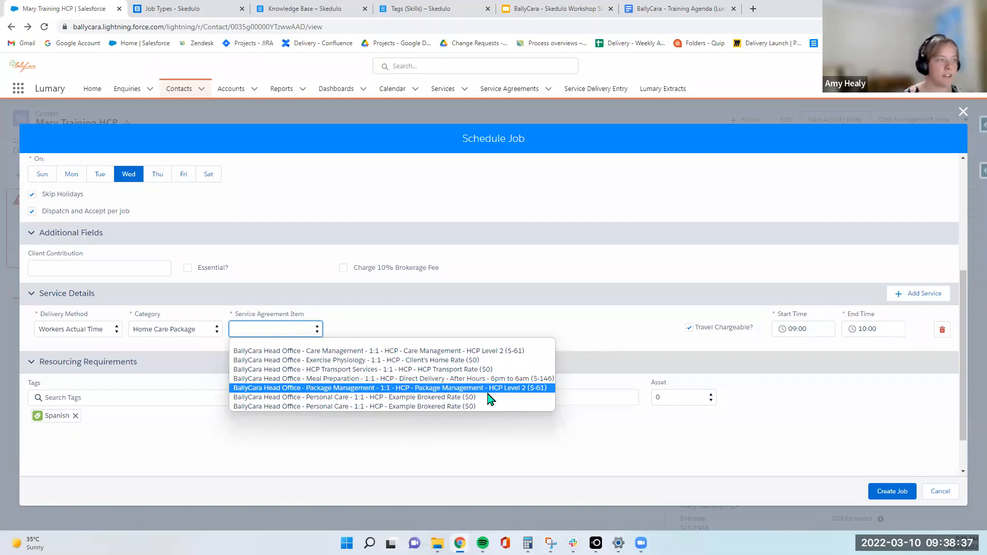
click(346, 385)
click(304, 328)
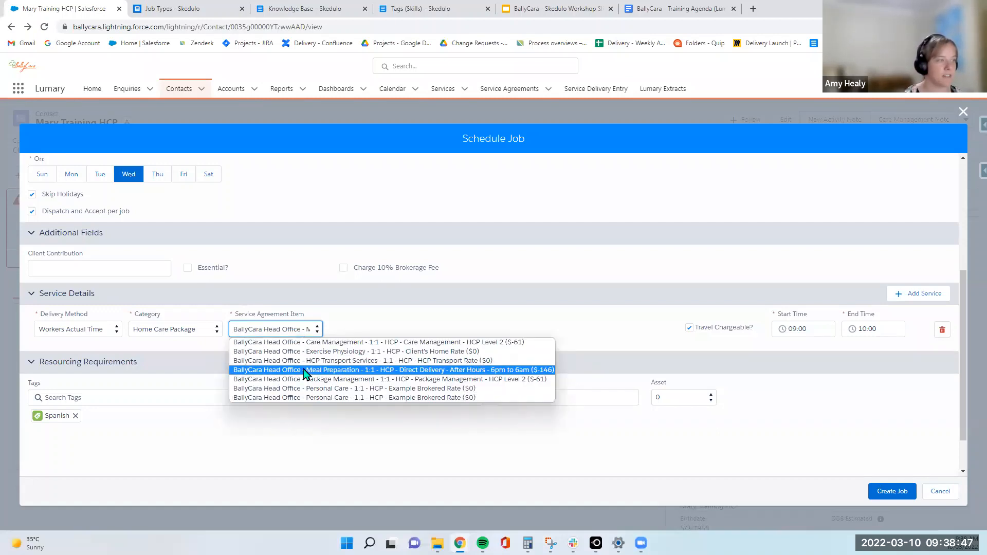
click(355, 371)
click(290, 334)
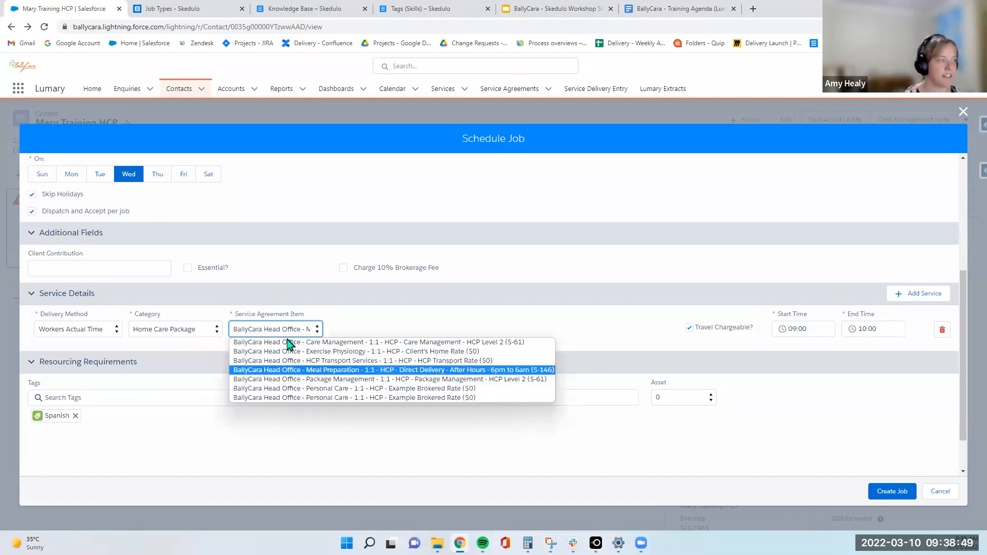
click(304, 371)
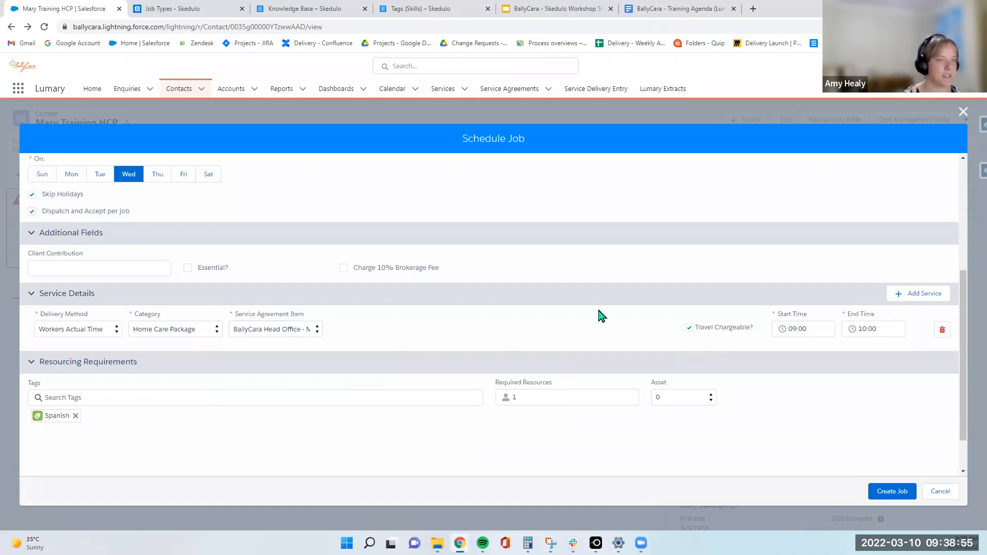
Make travel non-chargeable for the meal preparation service and check the resourcing requirements below it
click(690, 328)
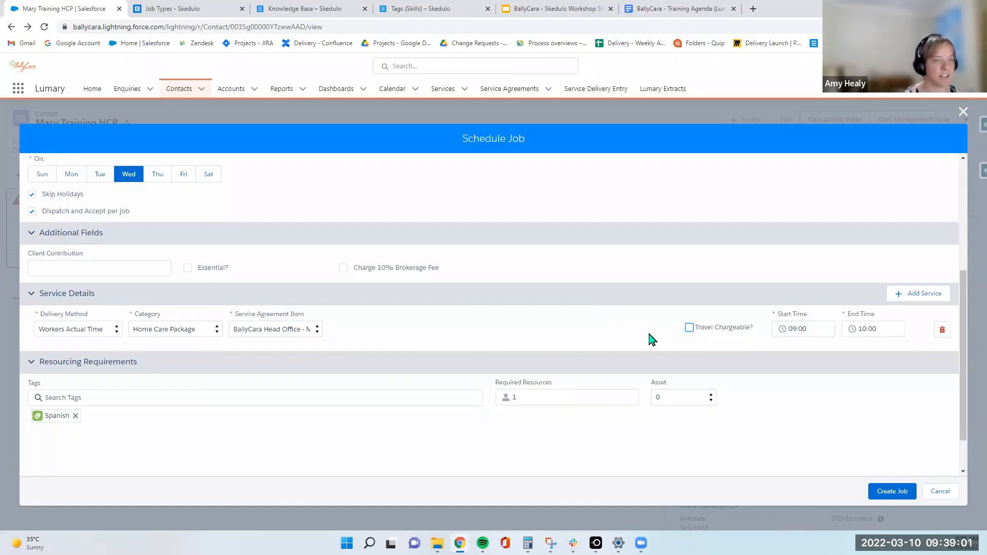
scroll(542, 328, down, 1)
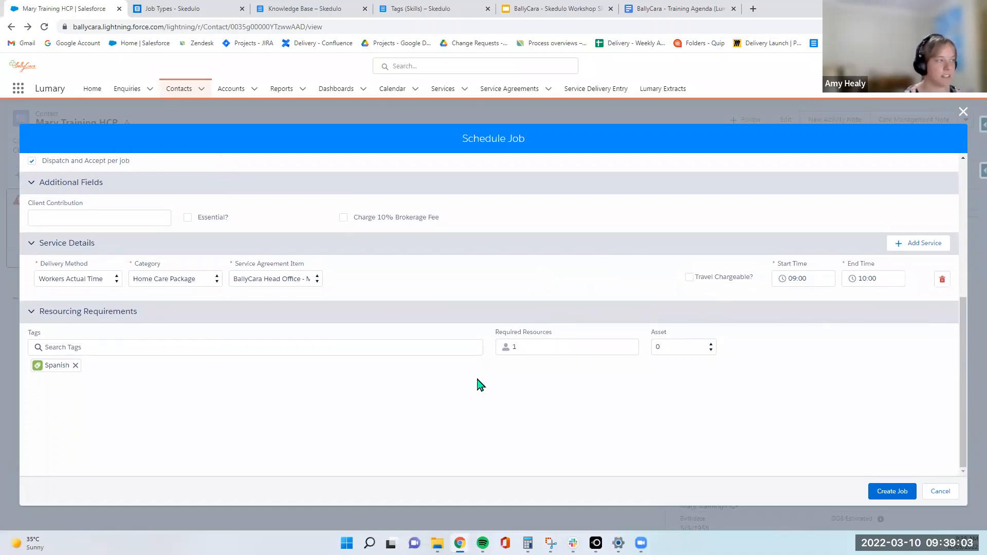
scroll(476, 388, up, 1)
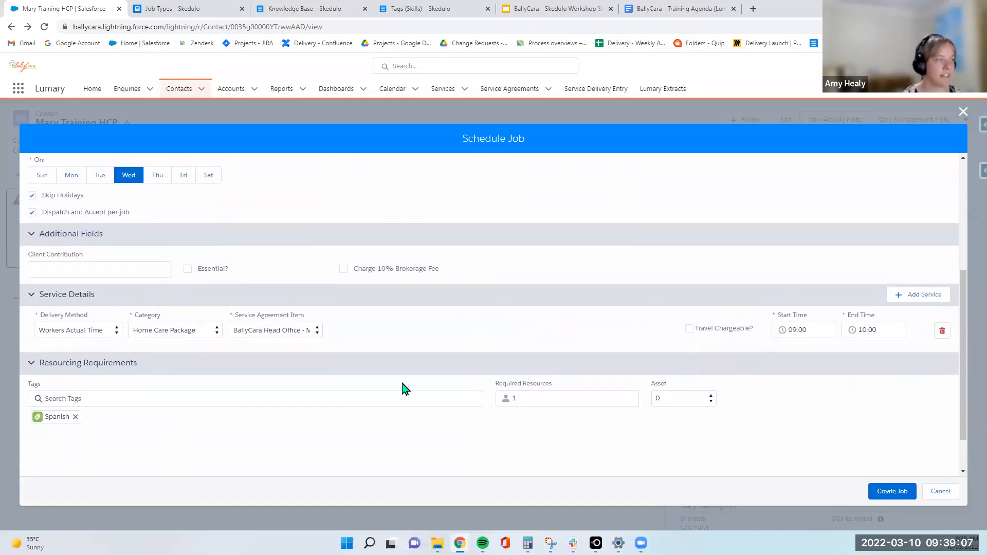
scroll(360, 388, down, 1)
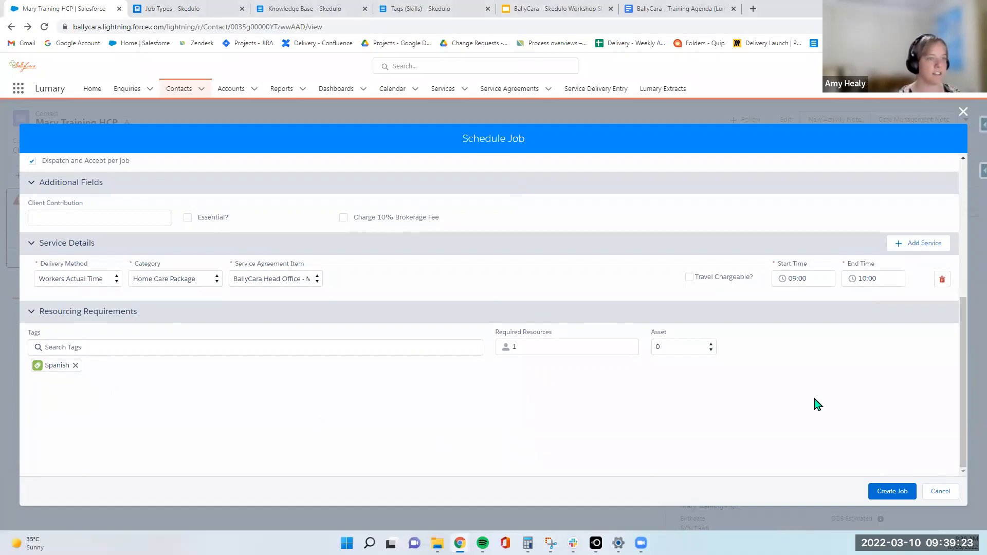
Try out a second service with Workers Actual Time, Home Care Package and the Exercise Physiology item, and delete it again
click(906, 243)
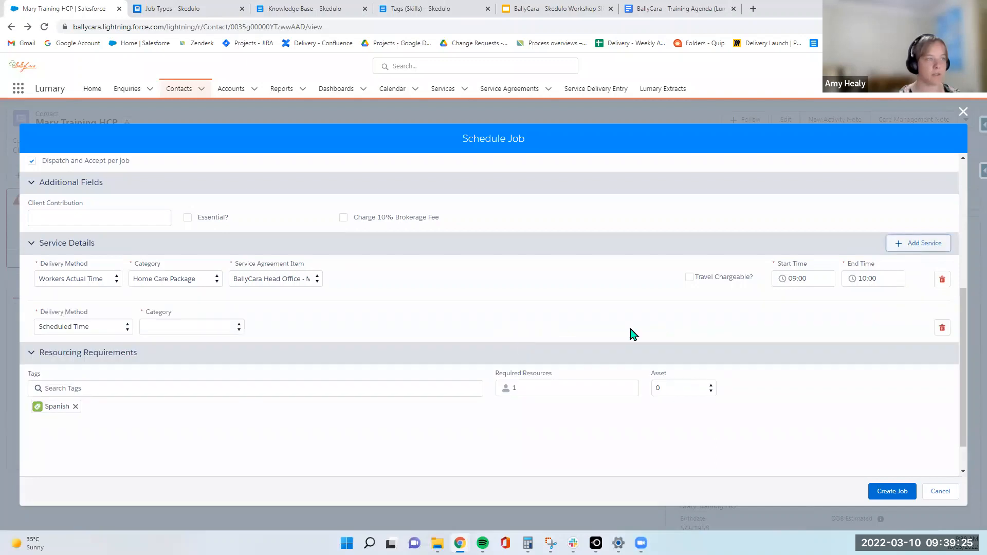
click(82, 332)
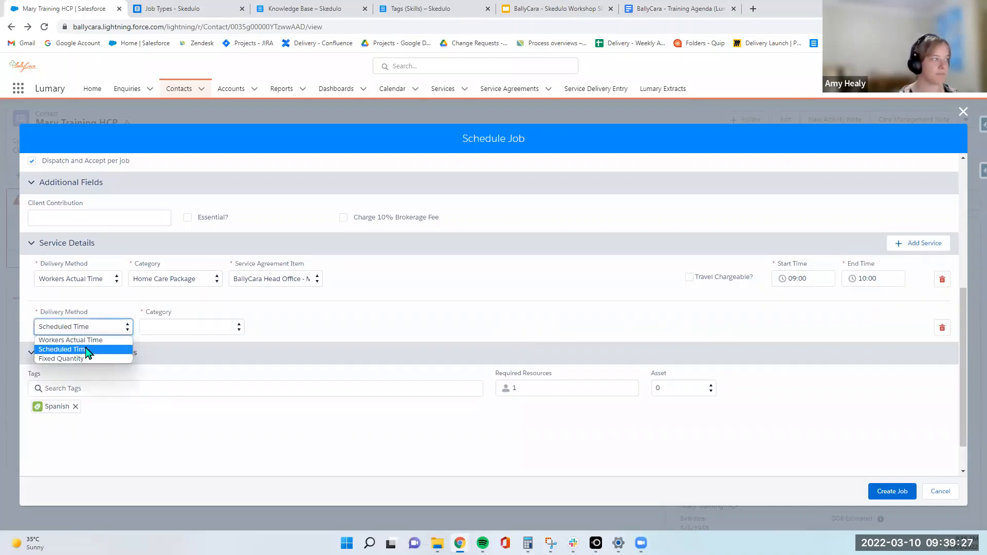
click(86, 340)
click(189, 330)
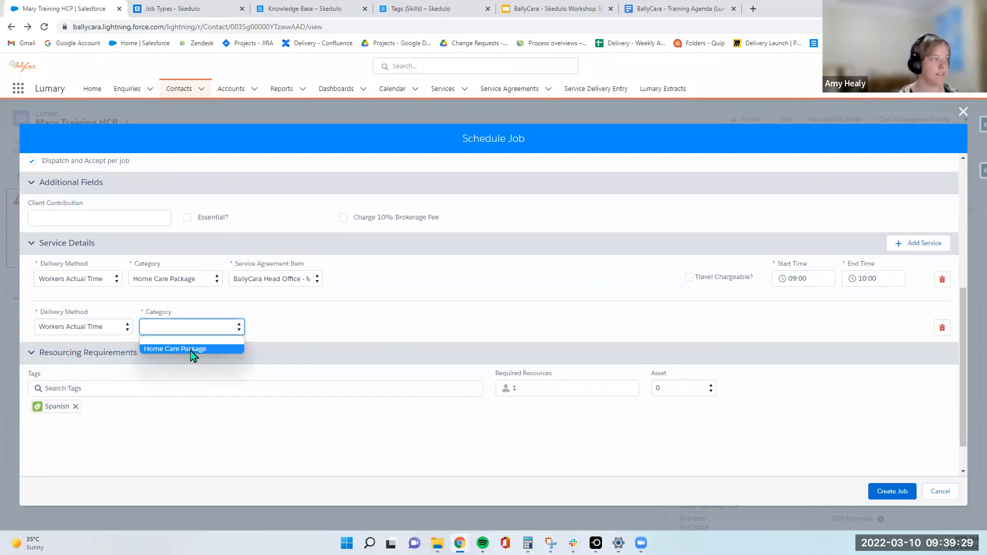
click(191, 349)
click(276, 330)
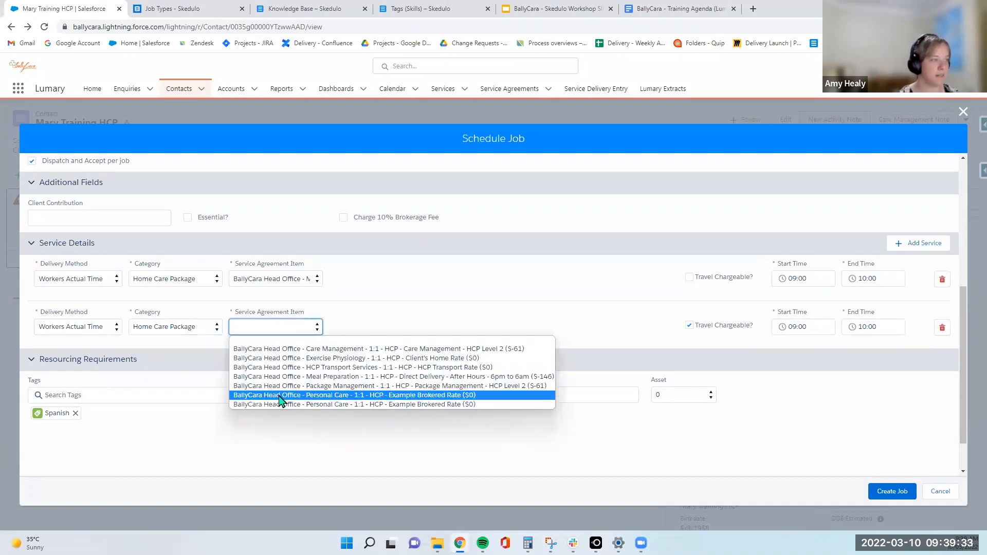
click(286, 358)
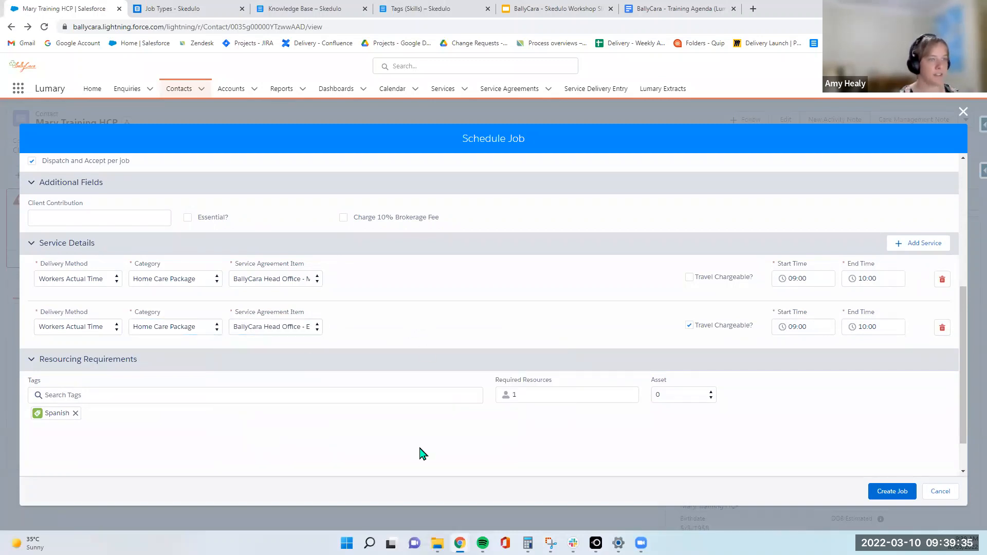
click(945, 330)
click(574, 346)
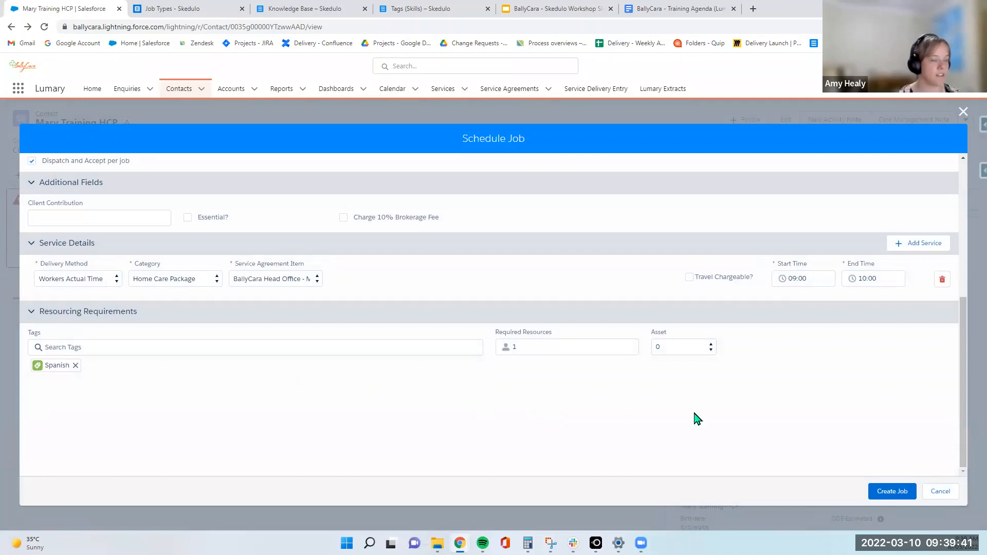
Review the completed job details and switch the recurrence from the pattern builder to calendar date selection
scroll(283, 381, up, 3)
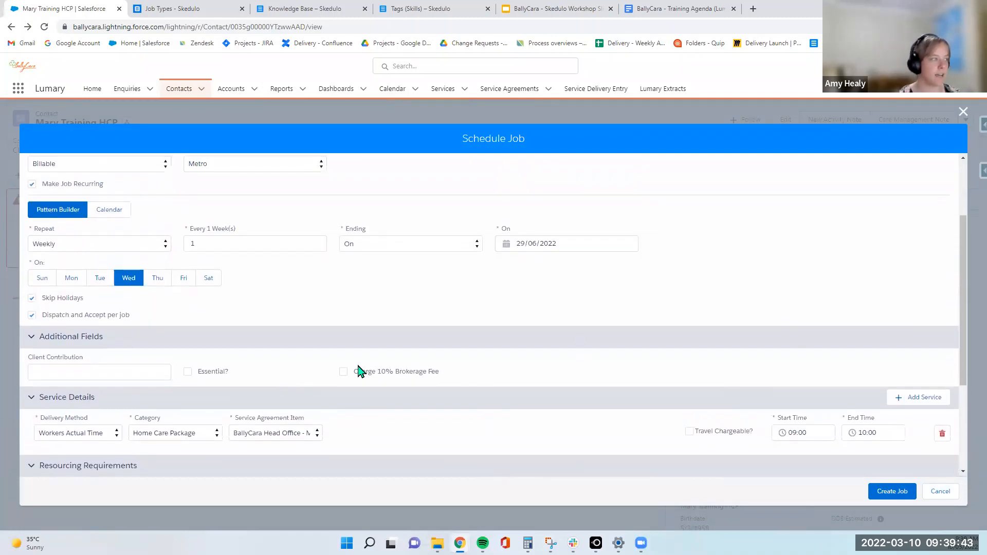
scroll(360, 371, up, 2)
scroll(465, 379, down, 5)
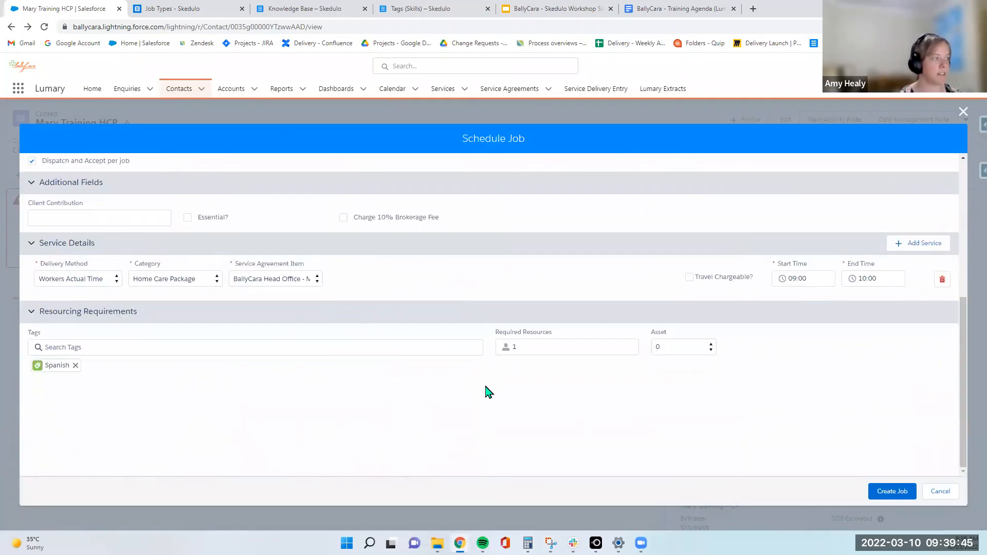
scroll(595, 388, up, 4)
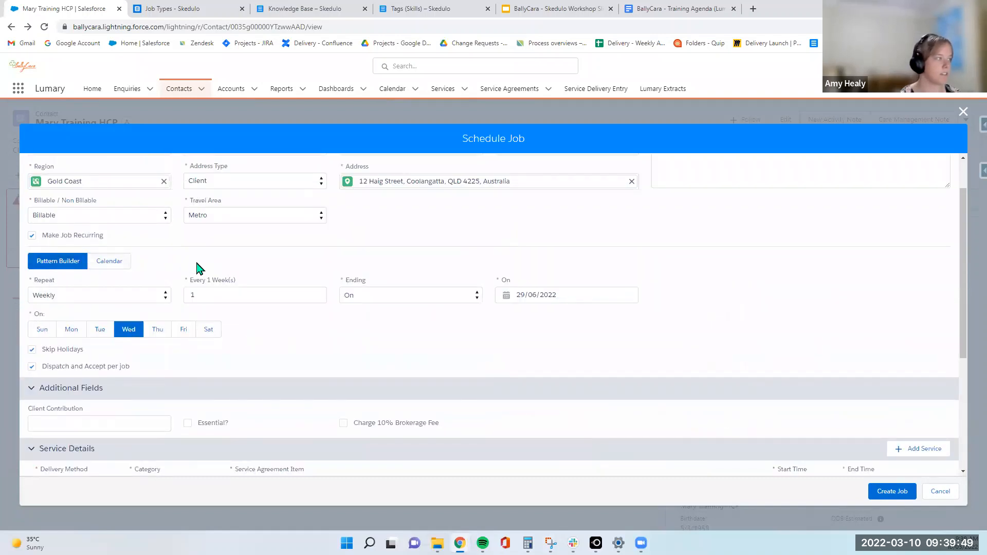
scroll(199, 271, up, 1)
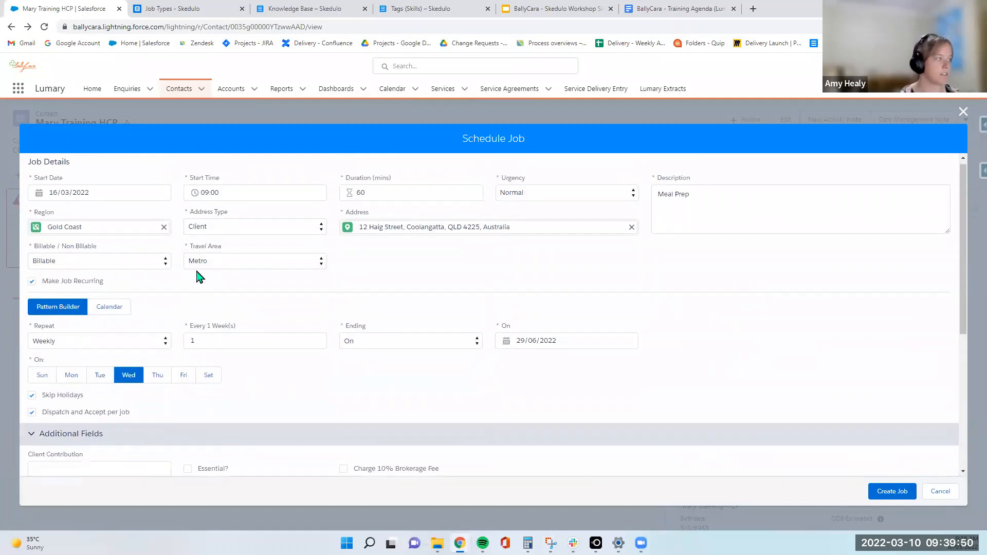
click(119, 320)
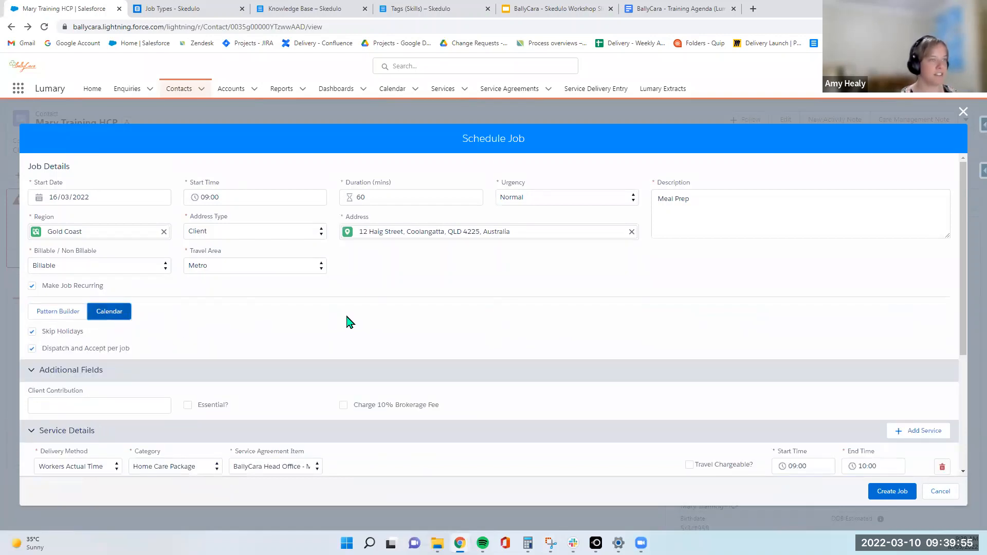
scroll(346, 316, down, 4)
scroll(347, 316, up, 3)
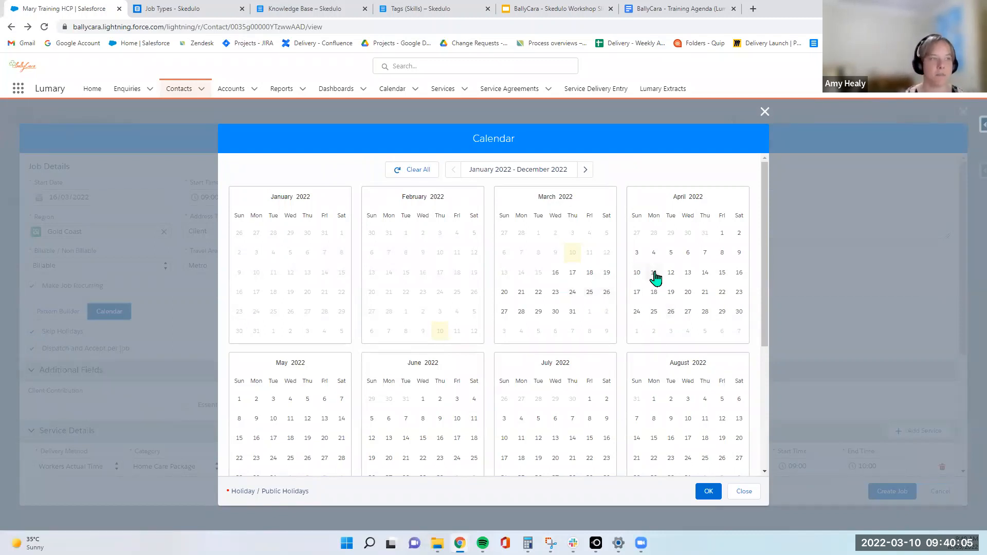
Try out picking 11, 13, 19, 21 and 22 April 2022 as recurrence dates and close the calendar without applying them
click(654, 273)
click(688, 274)
click(671, 293)
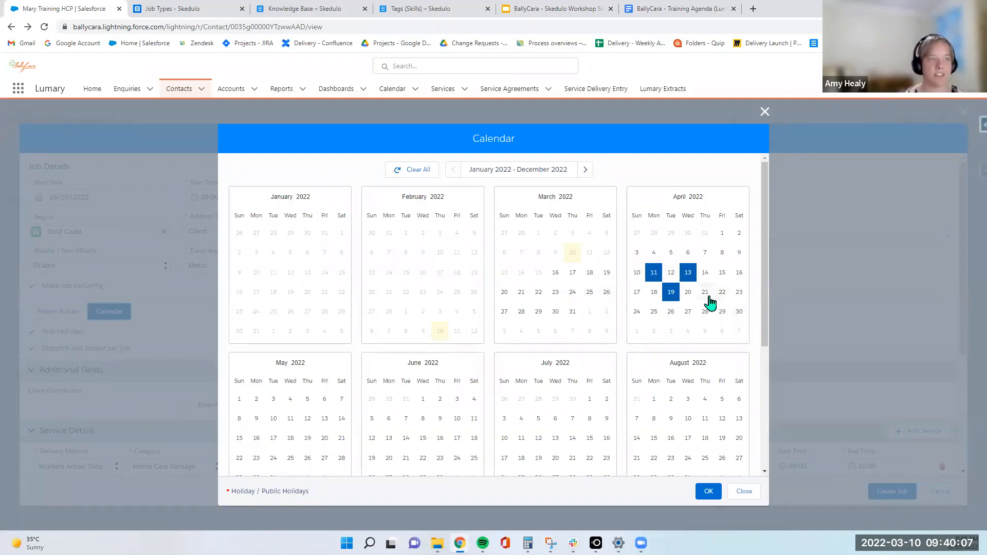
click(707, 294)
click(721, 293)
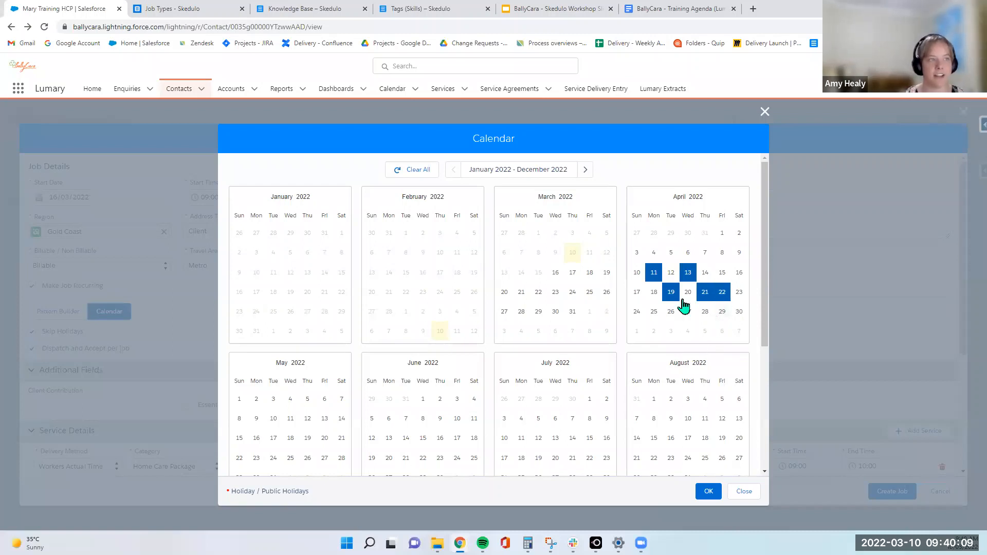
scroll(709, 354, down, 1)
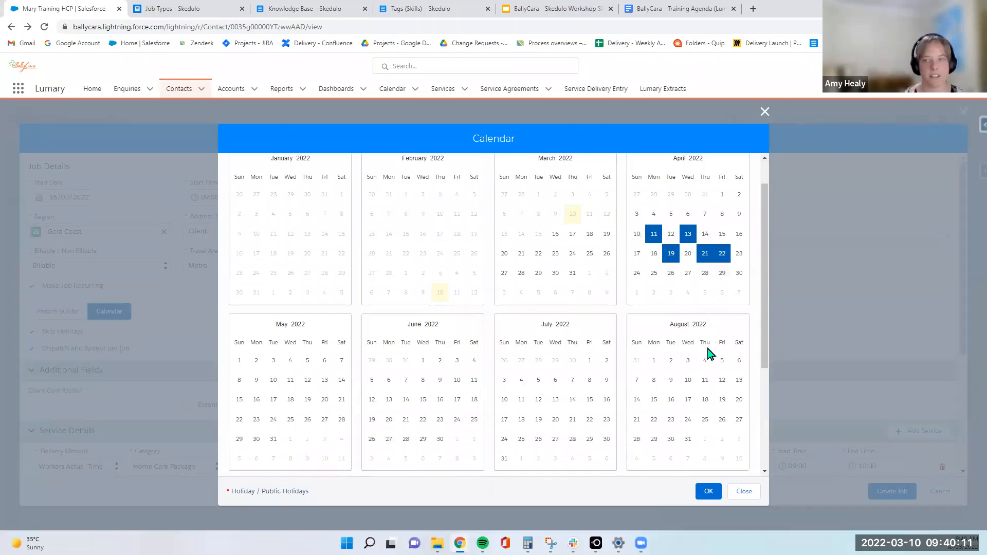
scroll(709, 353, up, 1)
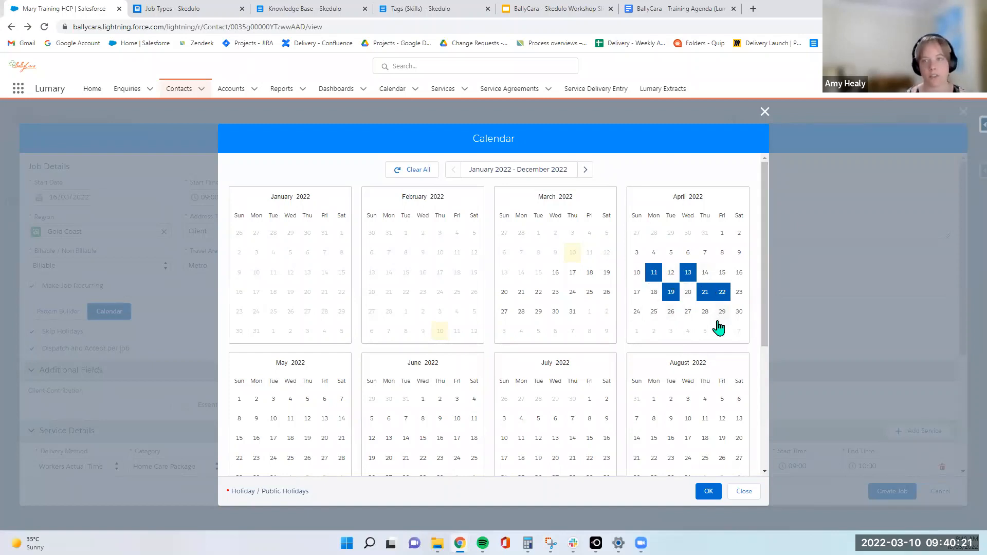
click(765, 111)
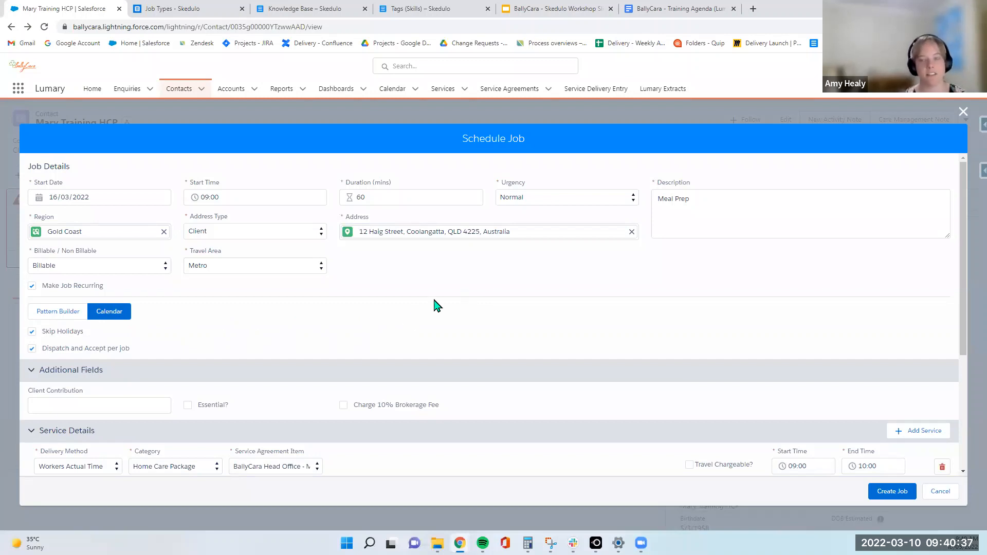
Check the service and resourcing details and try to create the job with calendar recurrence but no chosen dates
scroll(525, 284, down, 1)
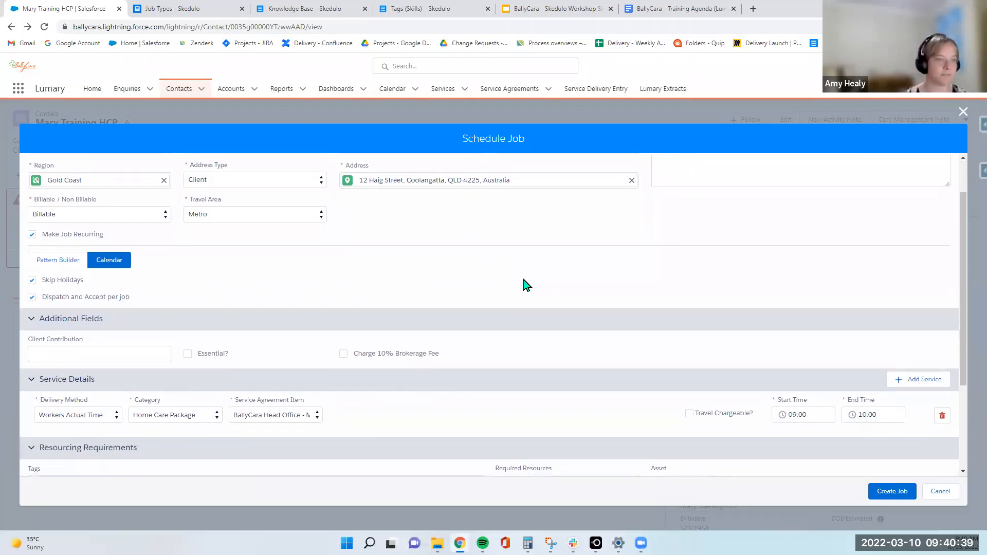
scroll(525, 285, down, 3)
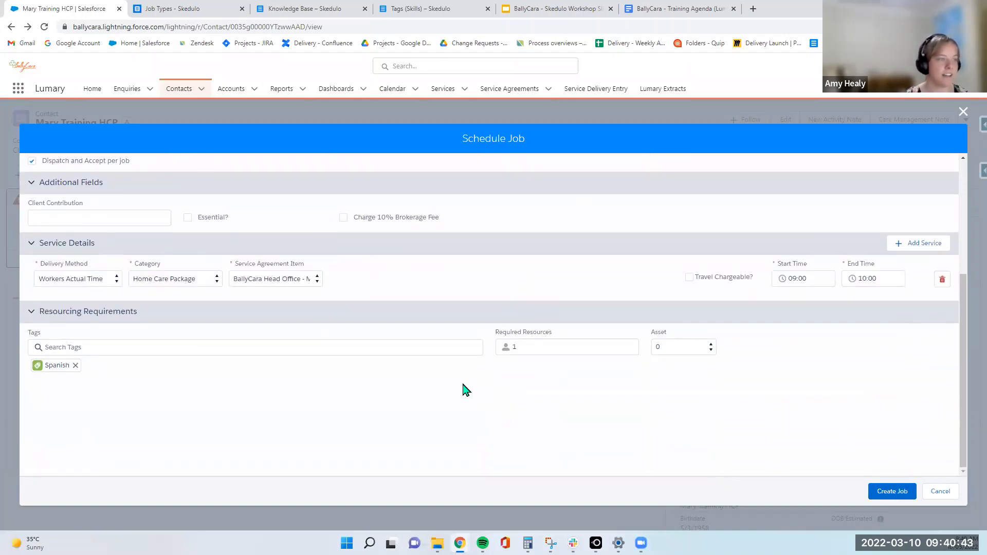
scroll(463, 388, up, 3)
scroll(463, 388, down, 3)
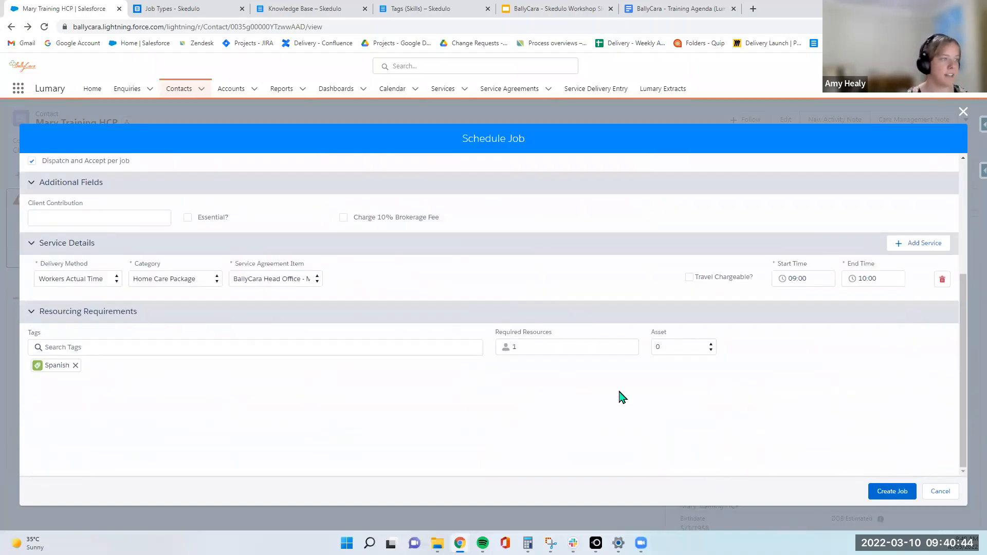
click(878, 492)
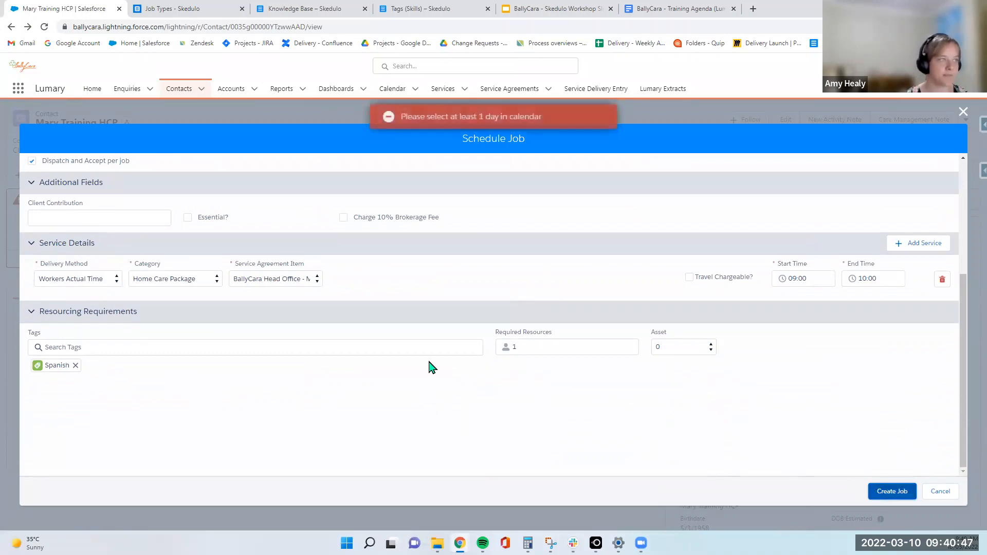
Turn off the job's recurrence, reselect 16/03/2022 as the start date, and try to create it as a single job
scroll(480, 279, up, 4)
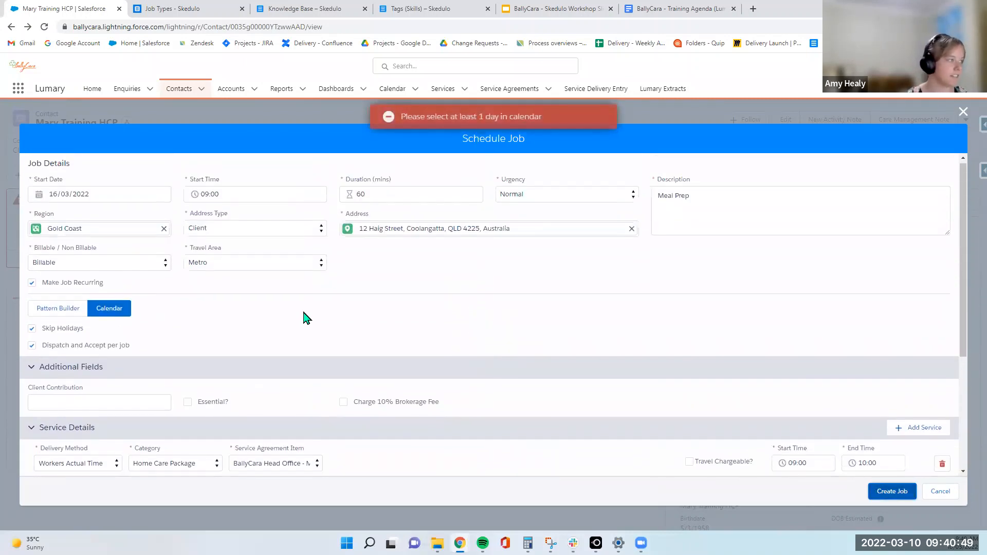
click(31, 286)
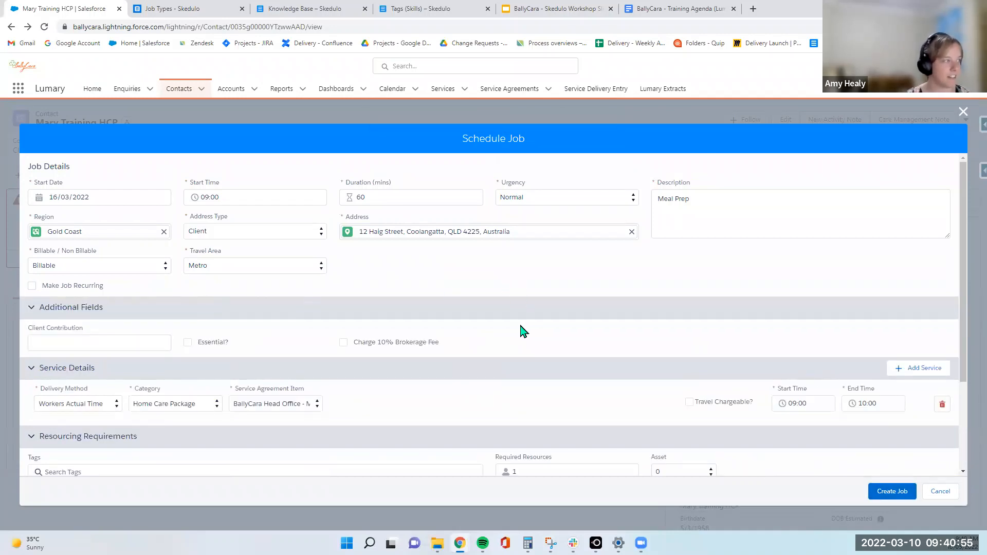
scroll(522, 332, down, 3)
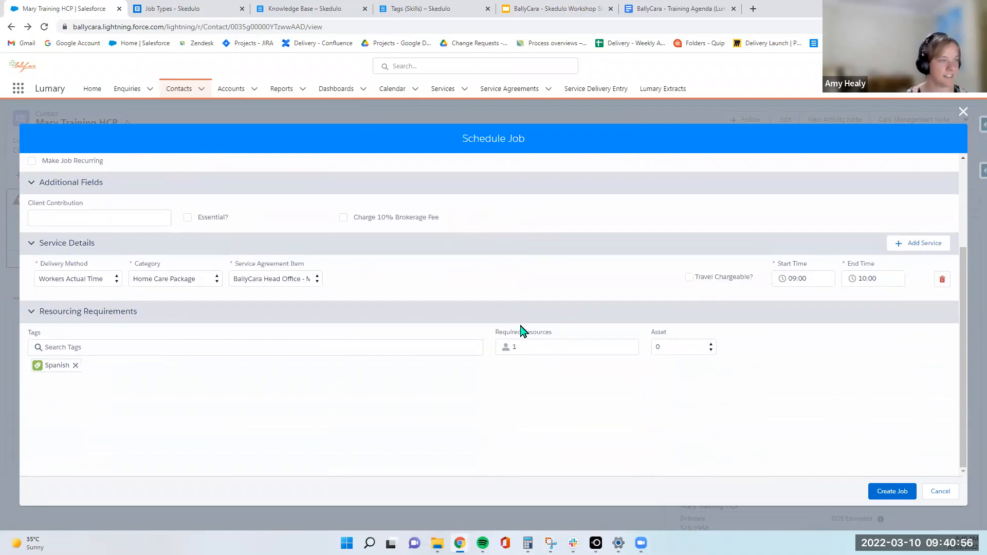
click(891, 491)
scroll(499, 354, up, 3)
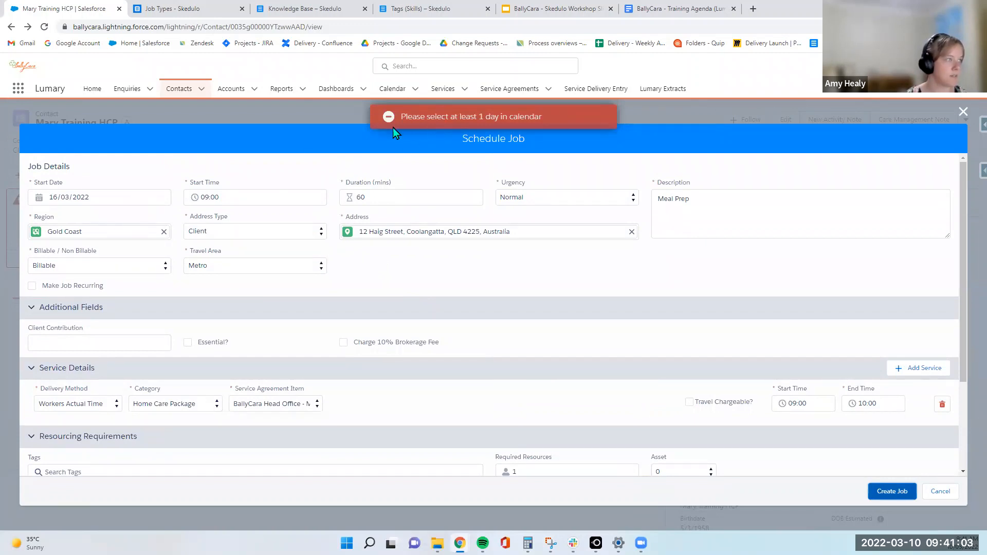
click(133, 197)
click(93, 294)
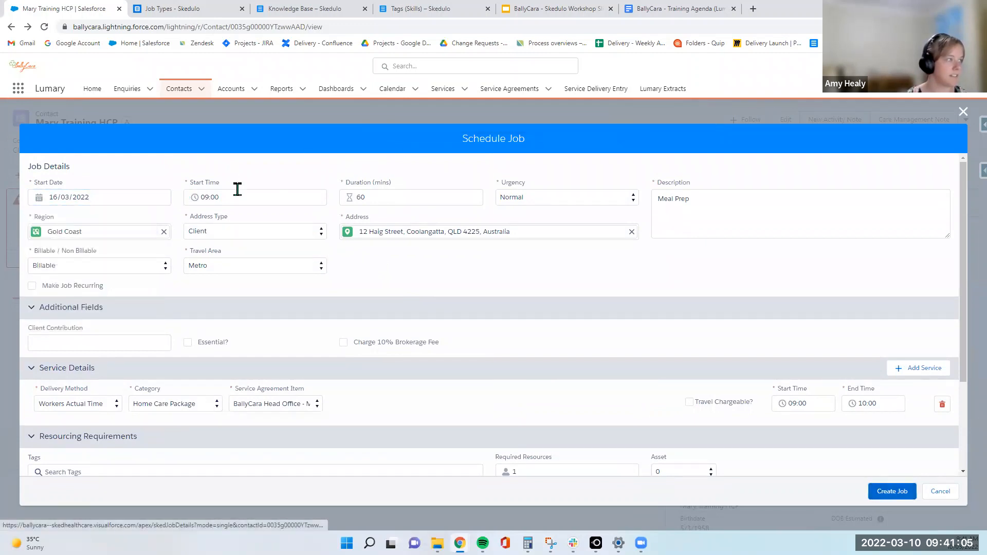
click(888, 489)
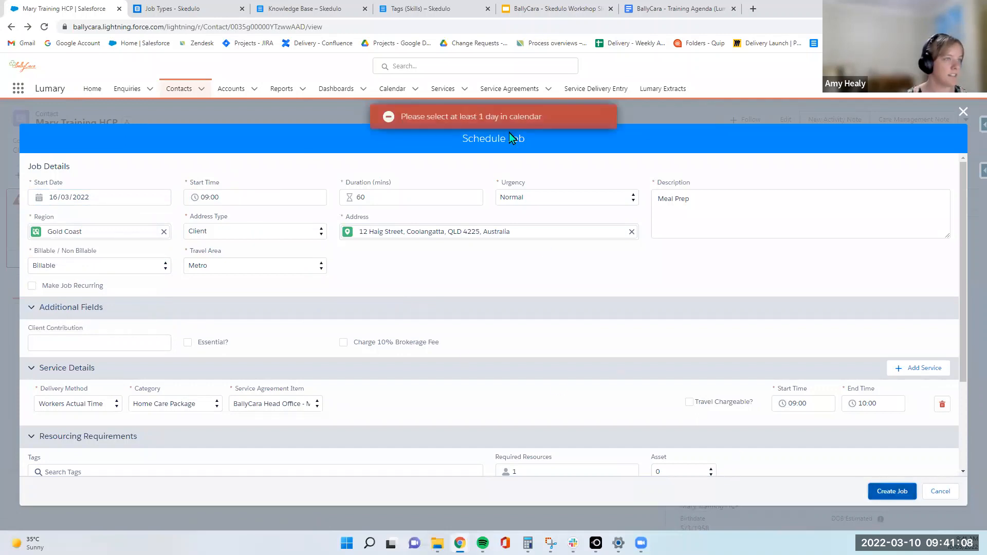
Make the job recur weekly on Monday and Wednesday through the pattern builder and submit it for creation
click(33, 286)
click(58, 312)
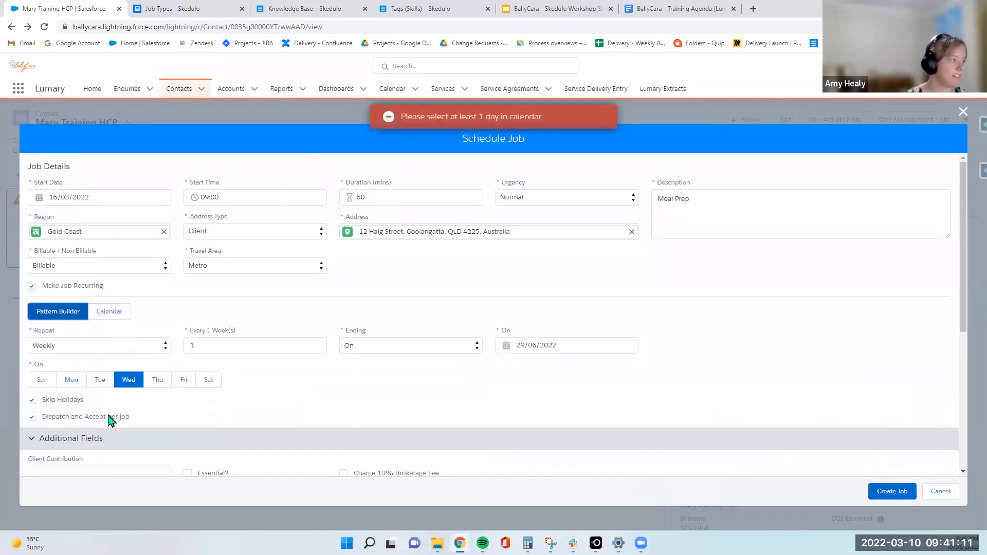
click(75, 381)
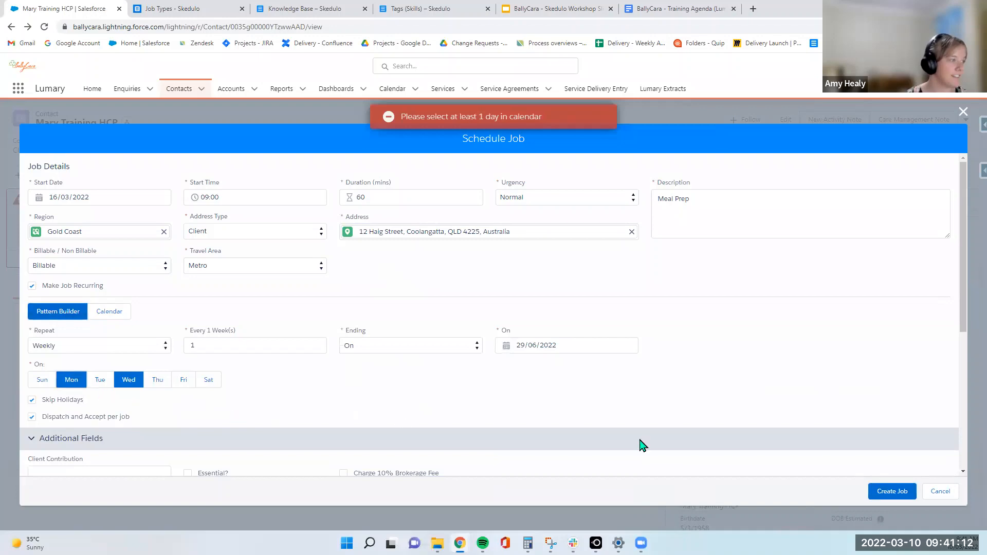
click(877, 496)
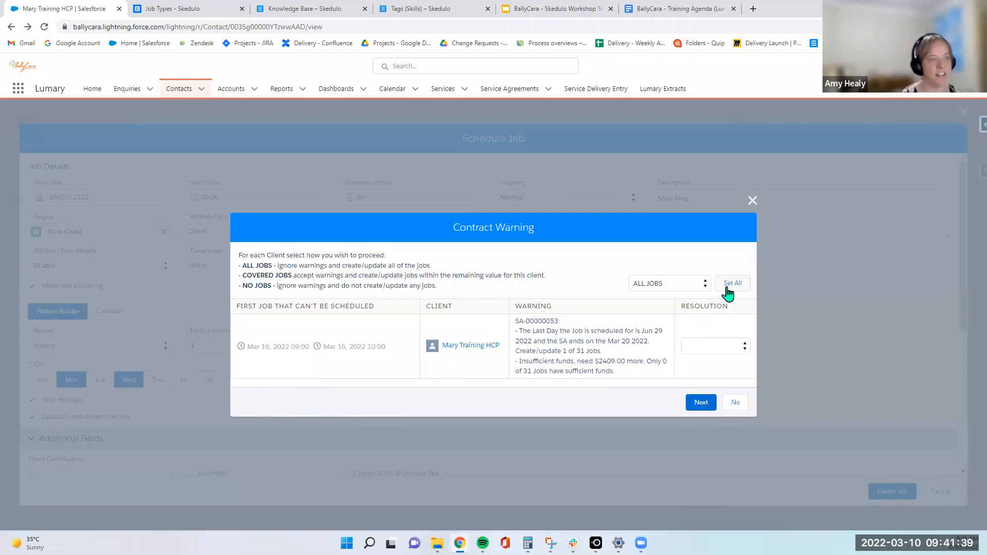
Resolve the contract warning by applying ALL JOBS to every client and proceed
click(689, 285)
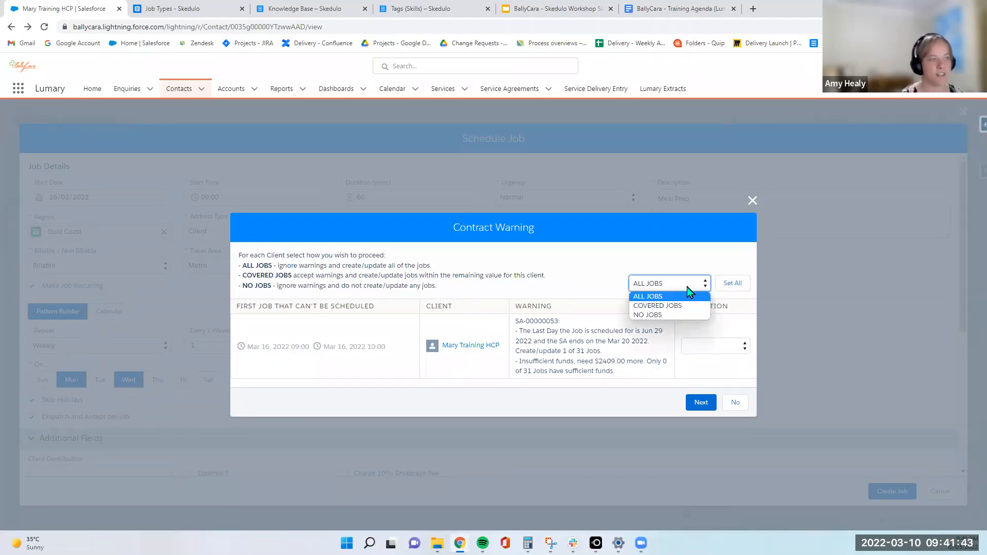
click(688, 297)
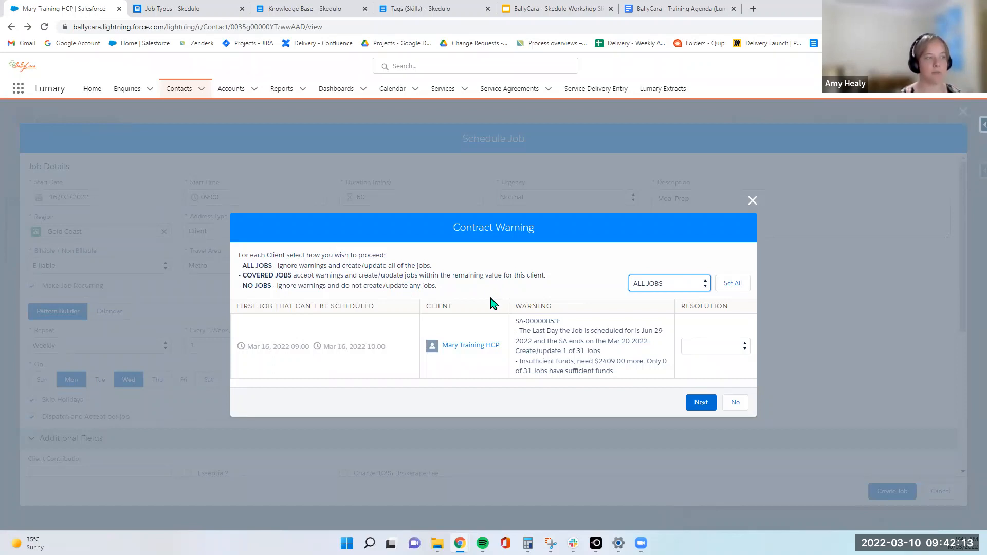
click(725, 283)
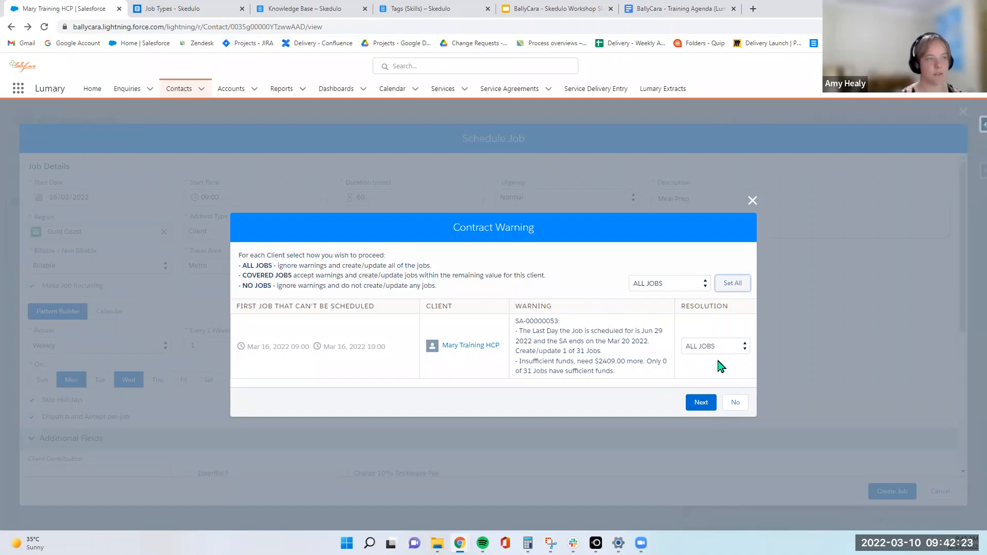
click(700, 404)
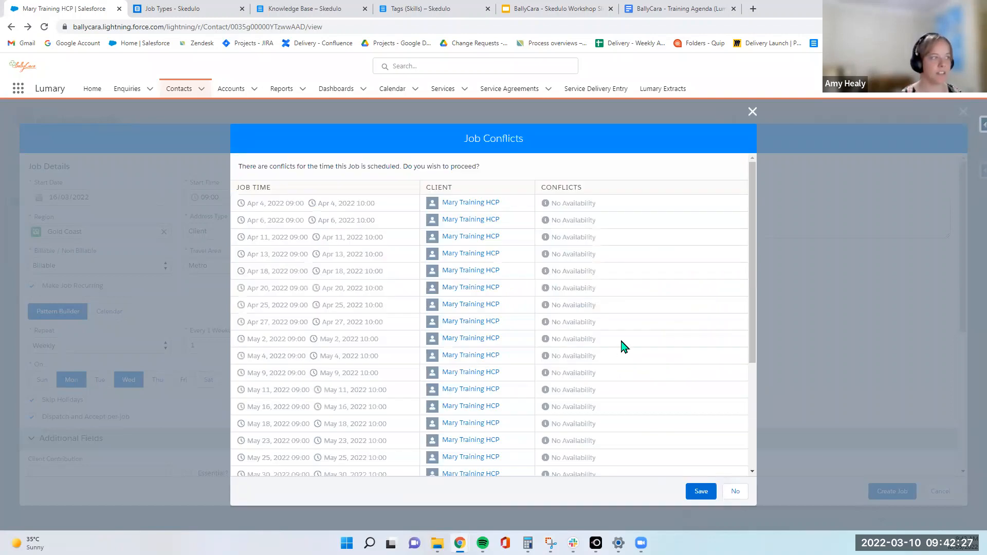
Review the list of job conflicts for the recurring visits and save the jobs despite them
scroll(673, 331, down, 3)
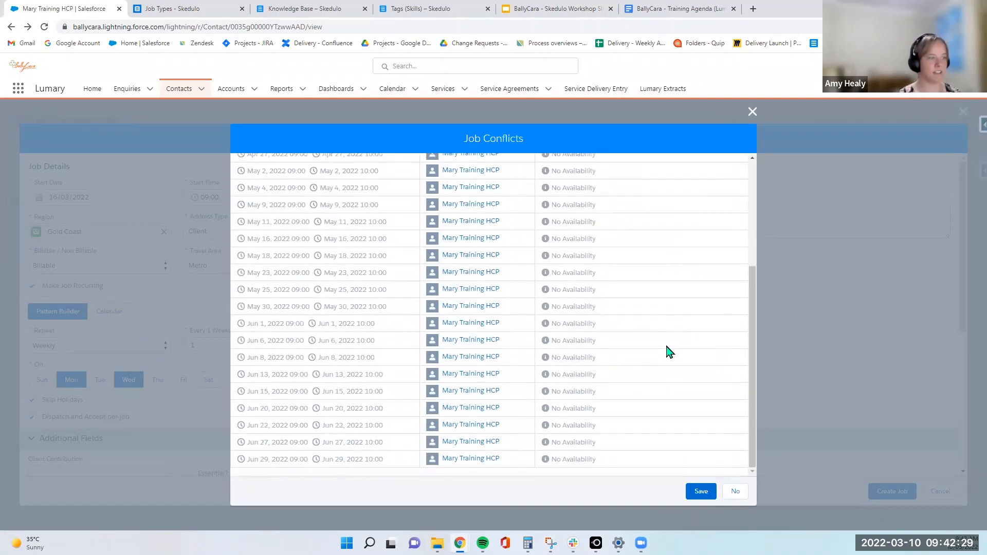
scroll(668, 350, down, 2)
scroll(669, 350, up, 6)
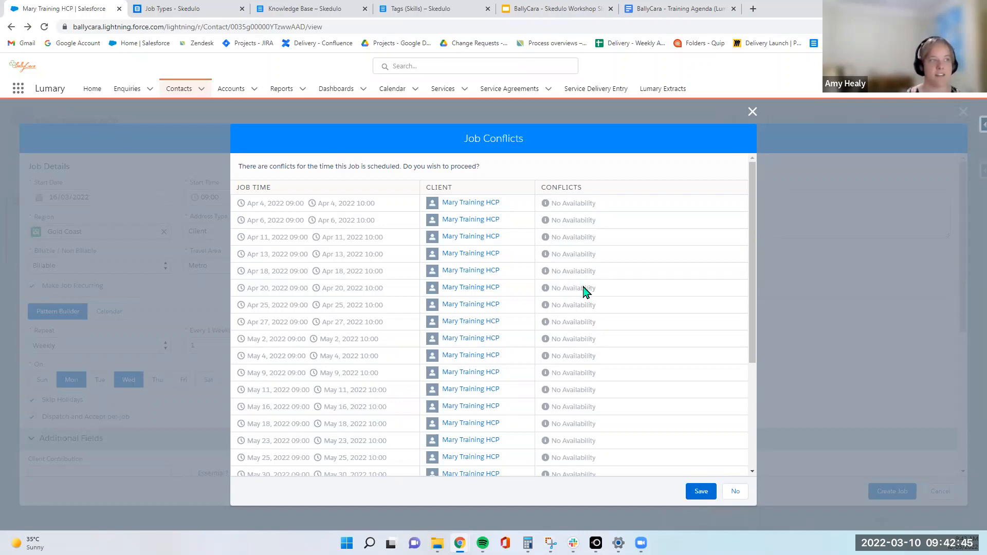
scroll(584, 288, down, 3)
scroll(622, 345, up, 3)
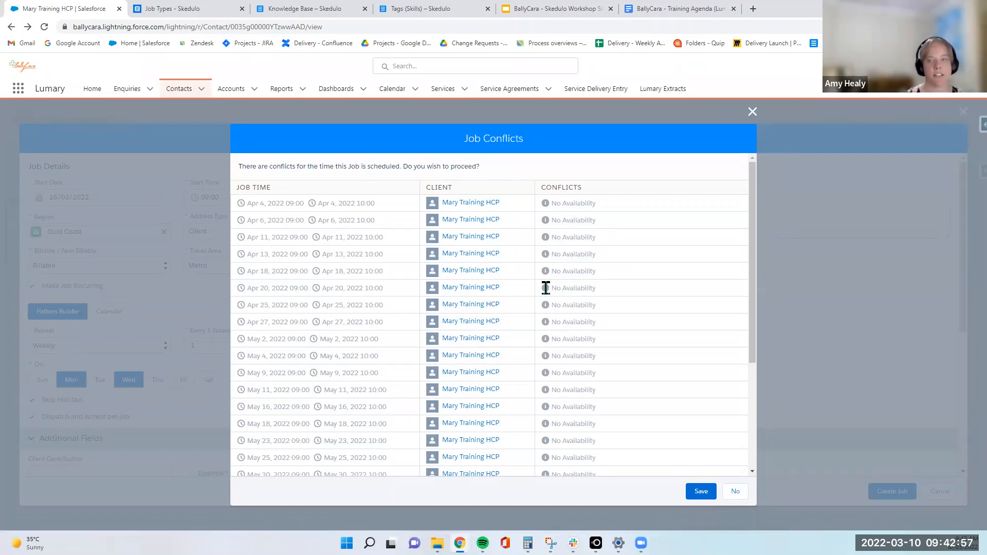
scroll(551, 286, down, 4)
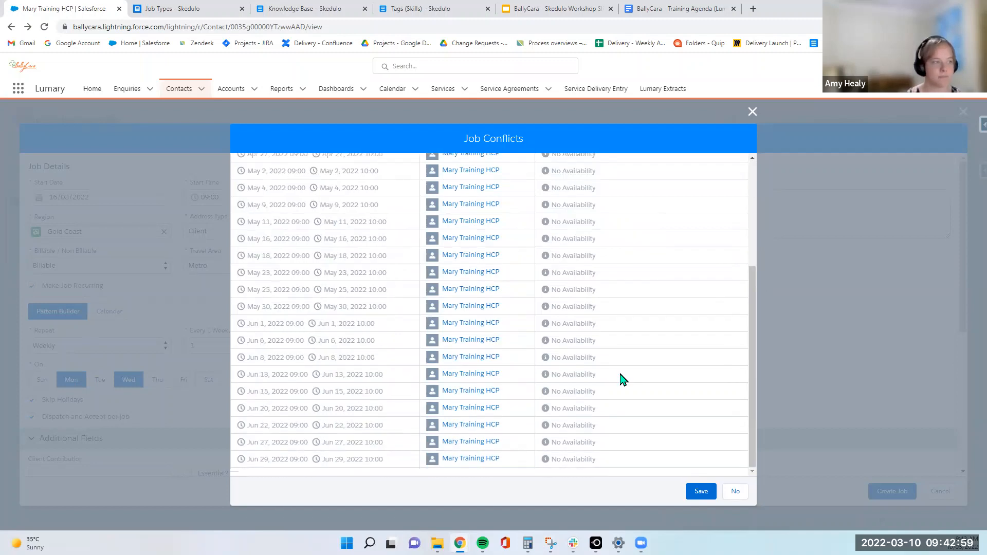
scroll(636, 364, up, 5)
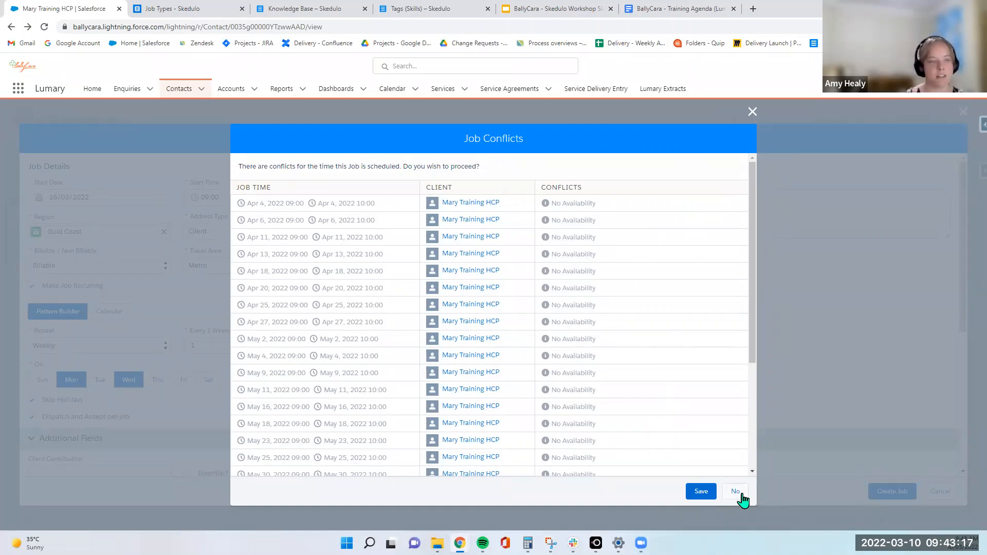
click(701, 491)
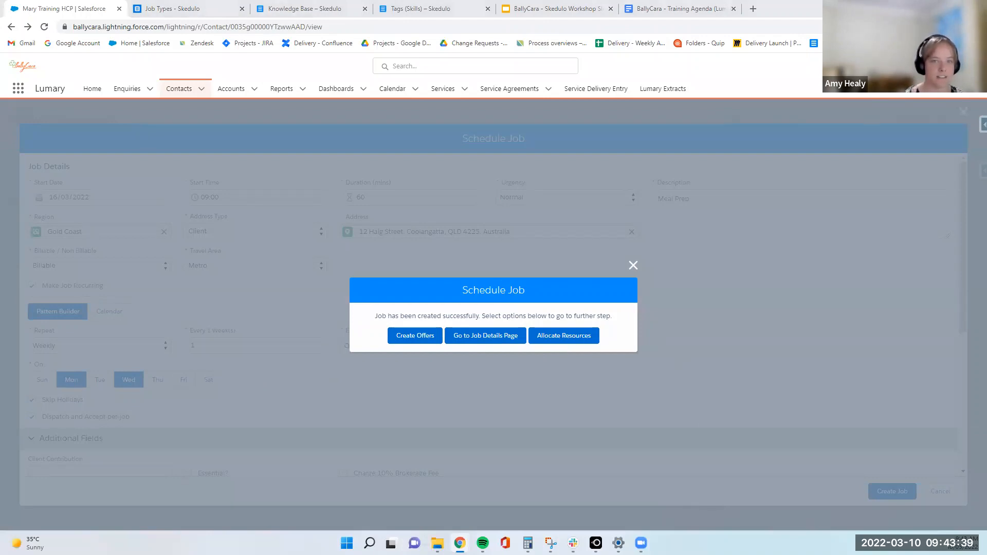
Try out an offer to Lumary Worker, close the offers without creating any, and look over the job's allocation details
click(425, 345)
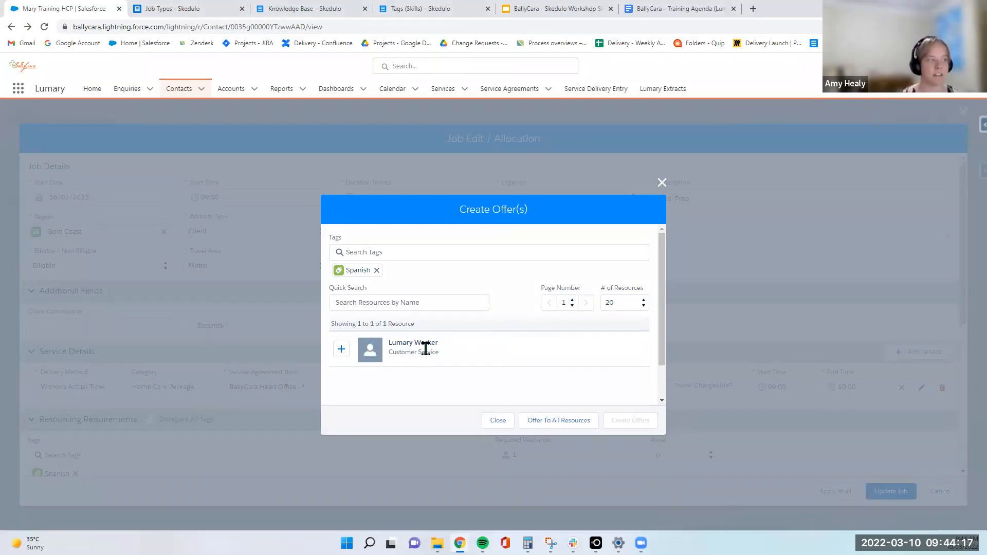
click(342, 350)
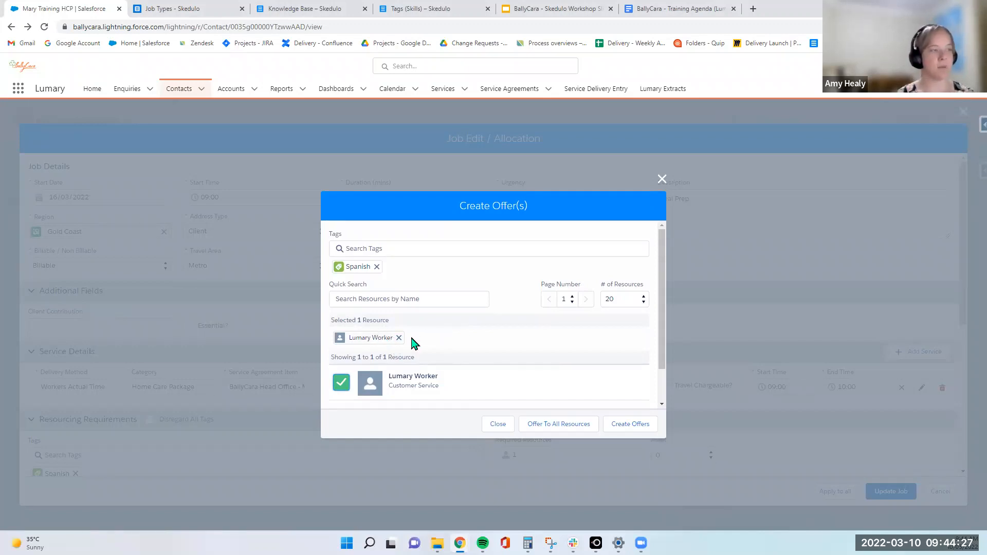
click(661, 180)
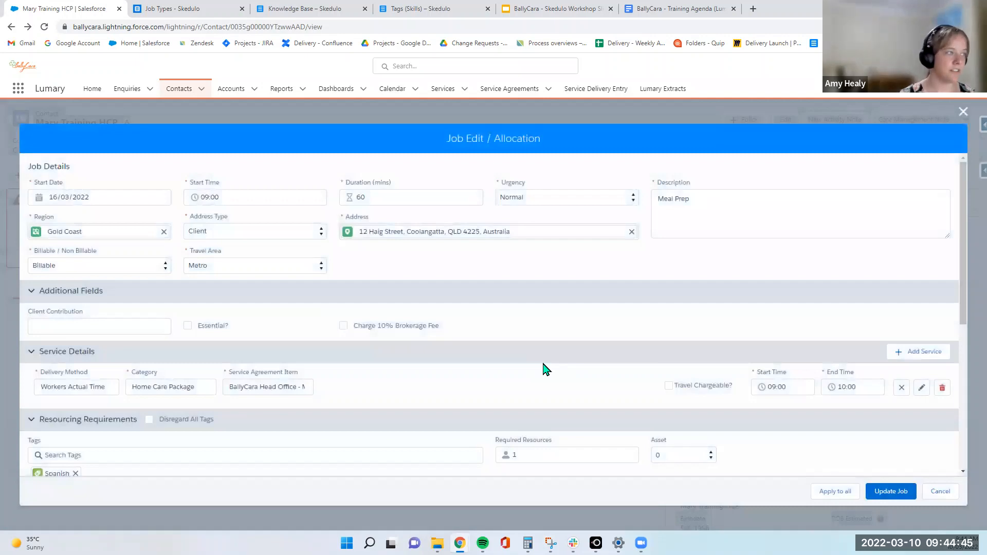
scroll(545, 368, down, 5)
scroll(545, 368, up, 3)
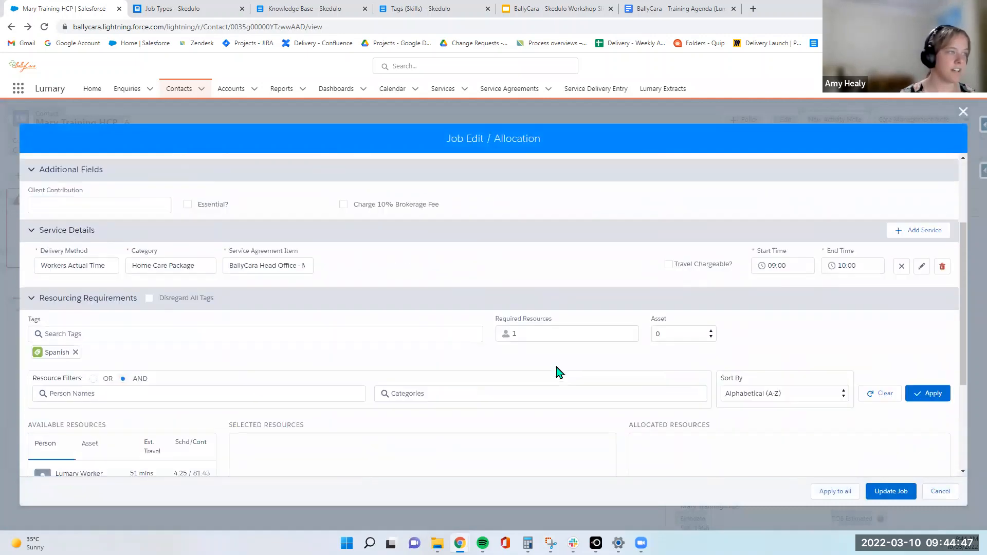
scroll(555, 370, down, 1)
scroll(565, 370, up, 3)
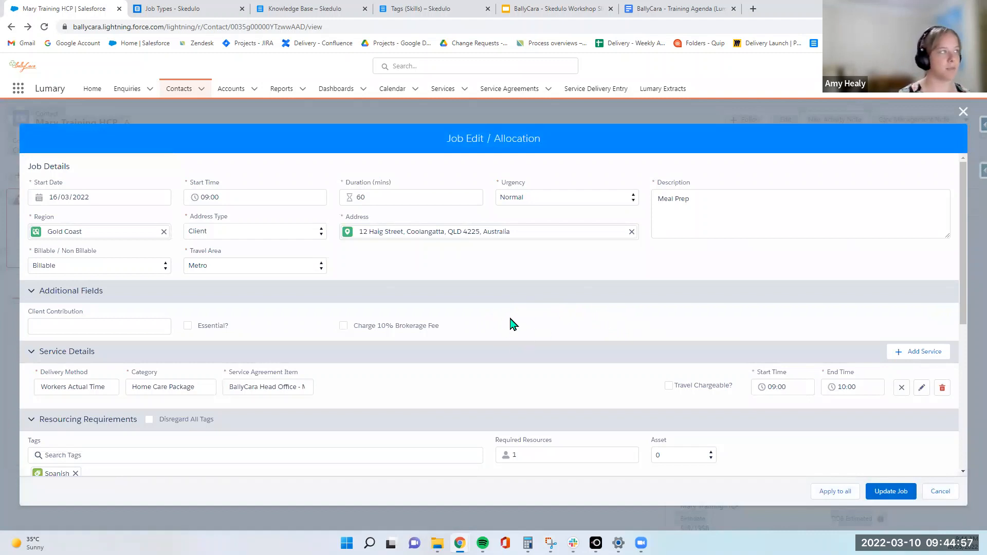
Switch to Skedulo and open the scheduling console
click(185, 8)
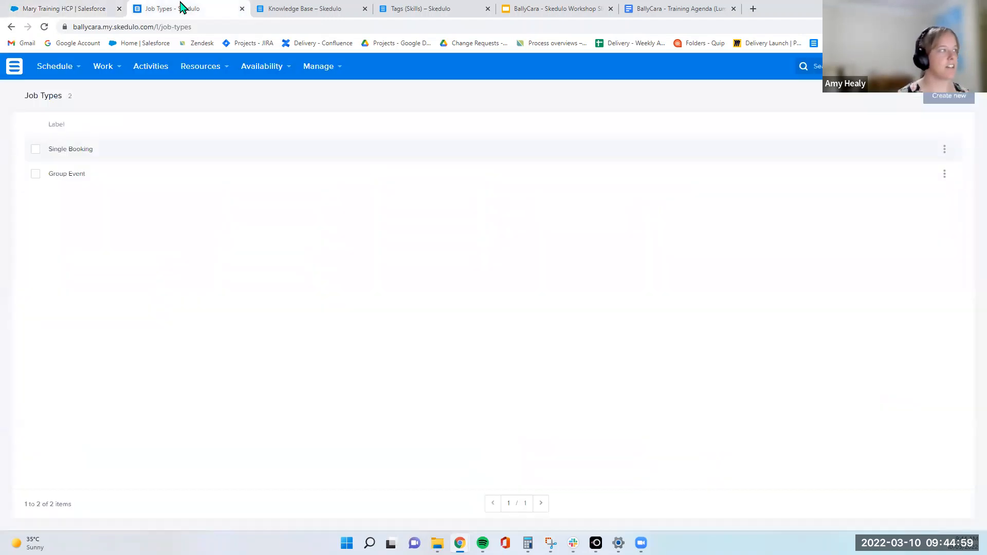
mouse_move(54, 66)
click(60, 99)
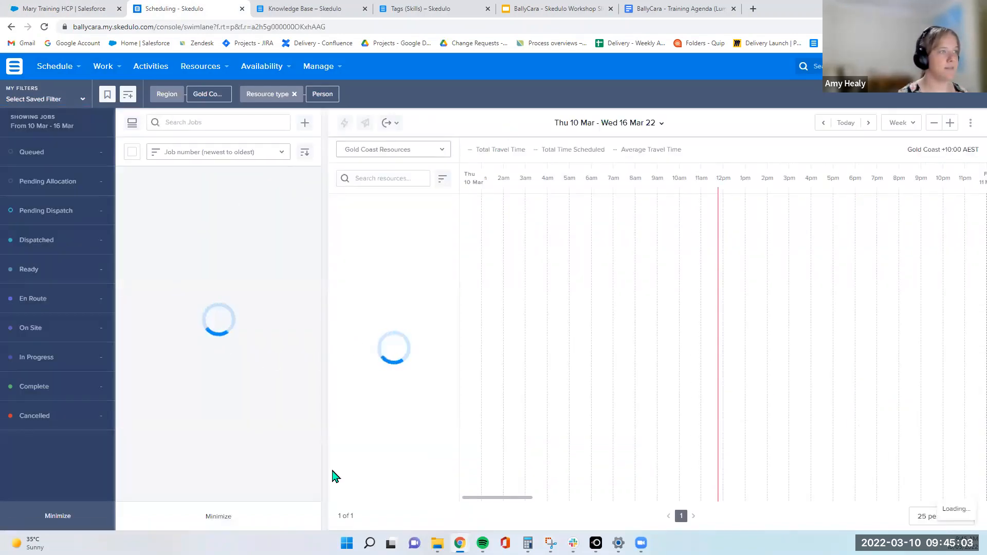
Switch back to Lumary and review the meal prep job's resourcing requirements, including its tags, resource filters and available resources
click(64, 9)
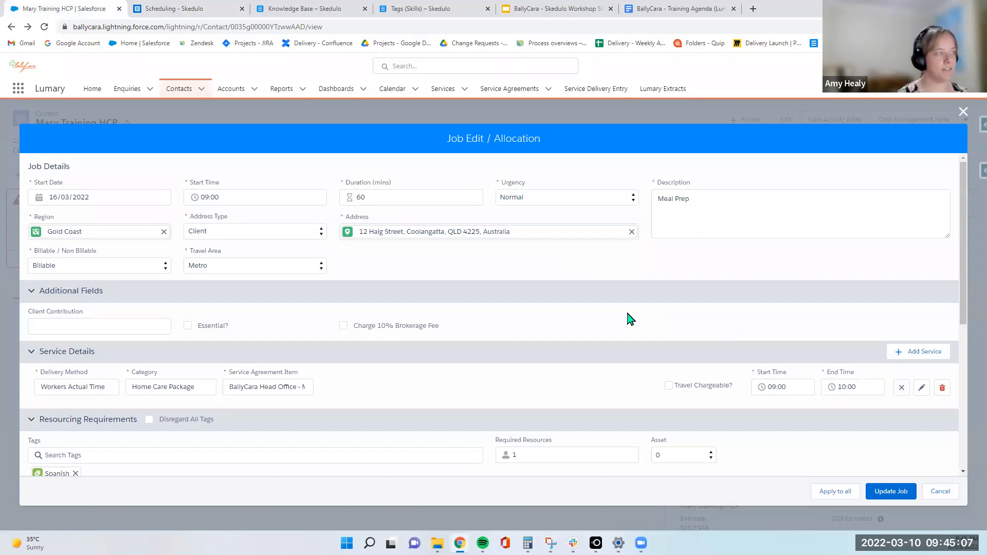
scroll(631, 319, down, 4)
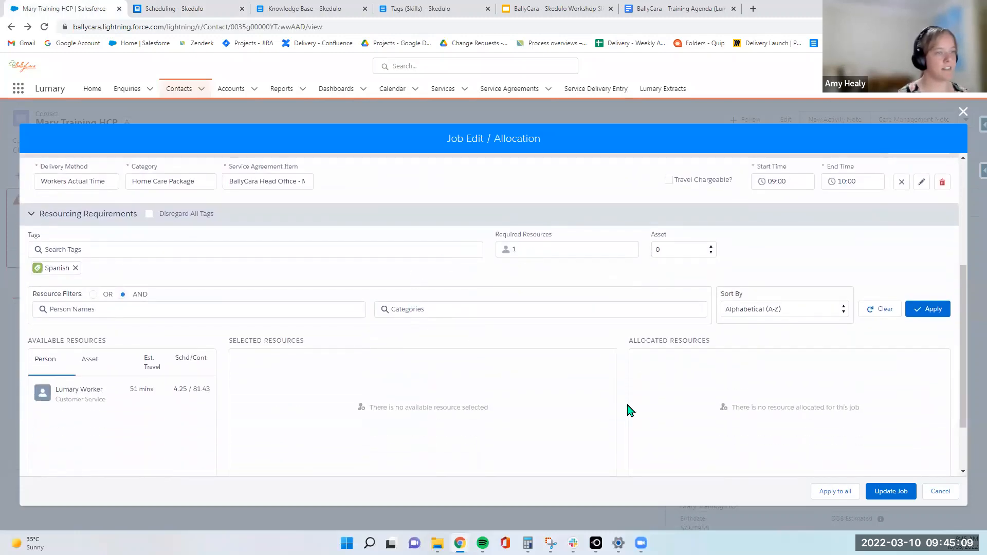
scroll(469, 315, down, 2)
scroll(304, 251, up, 2)
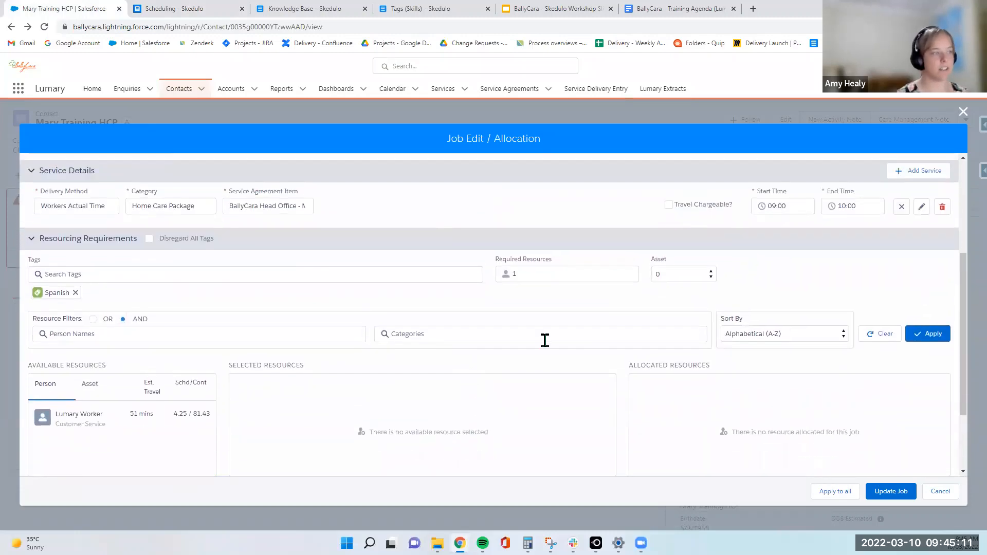
scroll(545, 341, down, 1)
scroll(445, 397, down, 1)
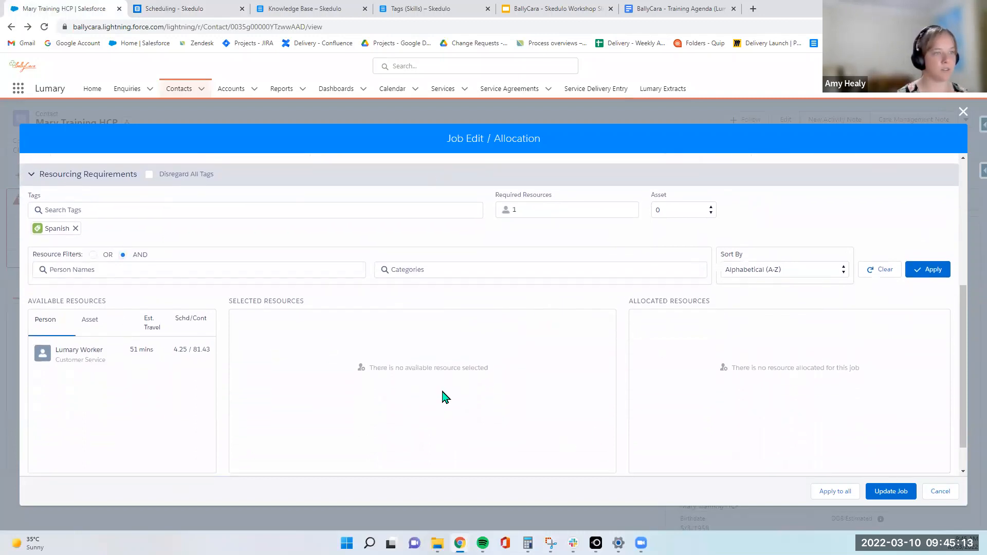
scroll(445, 397, down, 1)
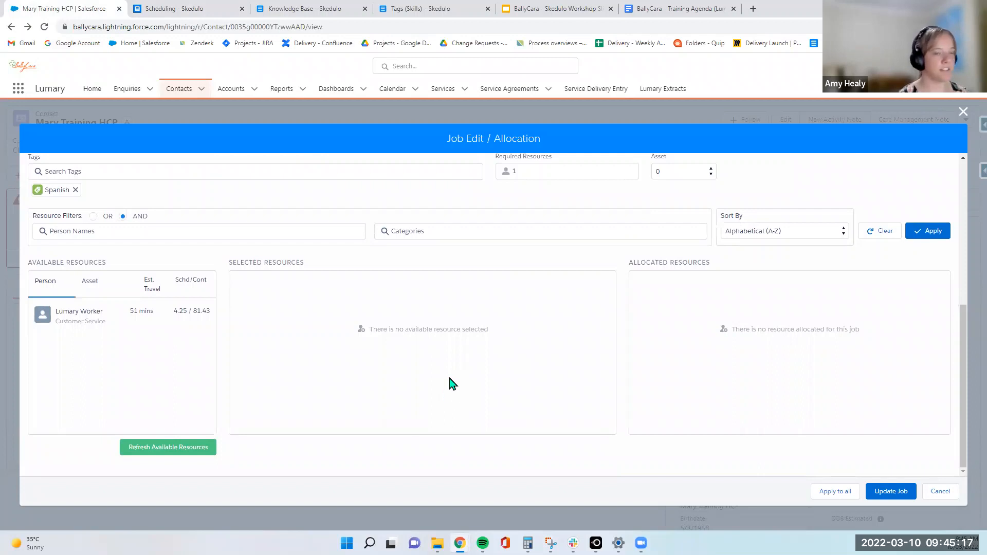
scroll(450, 383, up, 1)
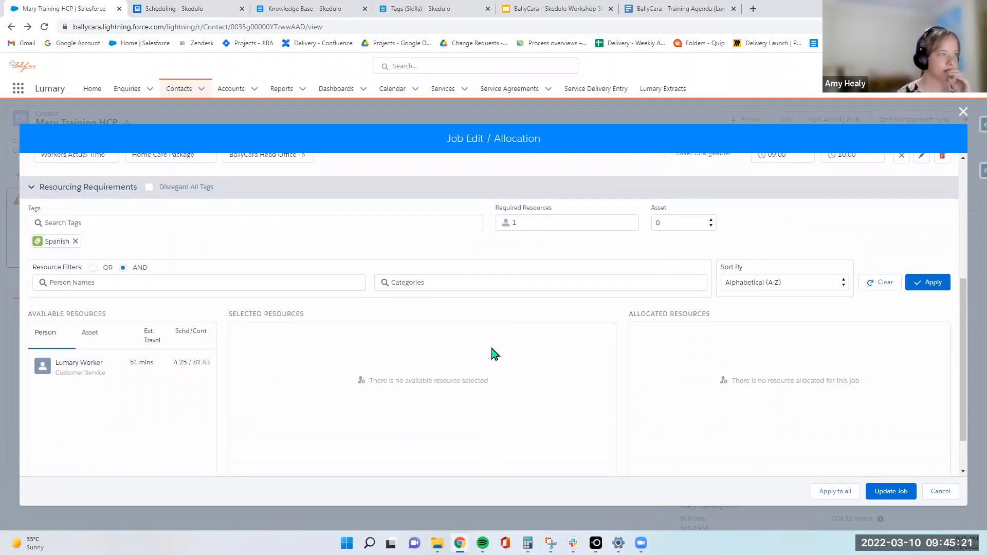
Switch to Skedulo's scheduling console and filter the jobs by Pending Allocation status
click(188, 11)
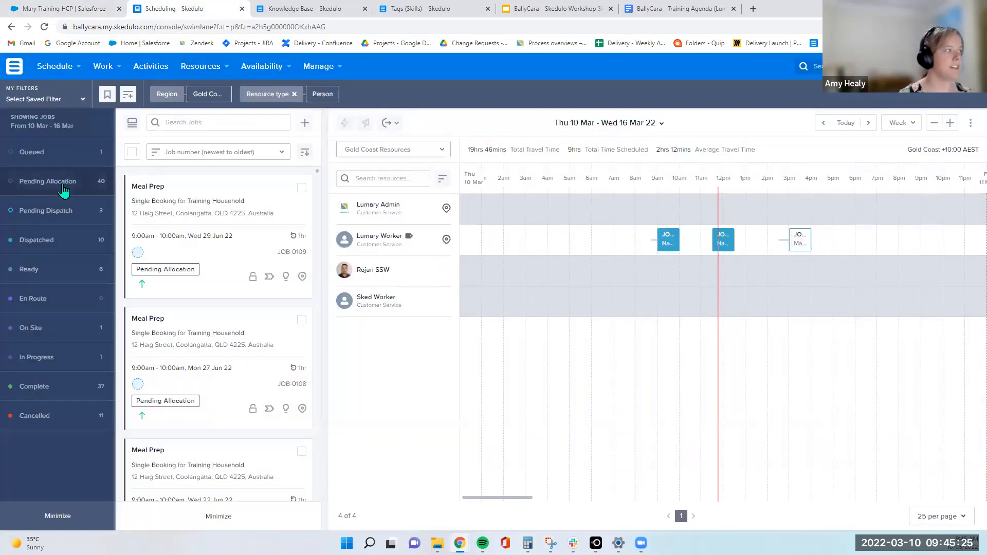
click(62, 186)
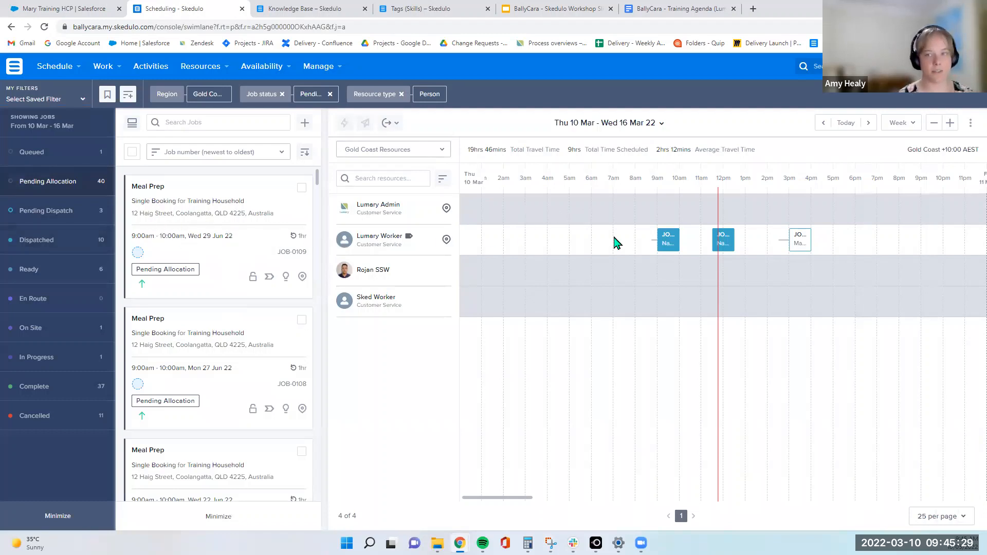
Back in Lumary, disregard all tags for the job and allocate Lumary Worker to it
click(41, 11)
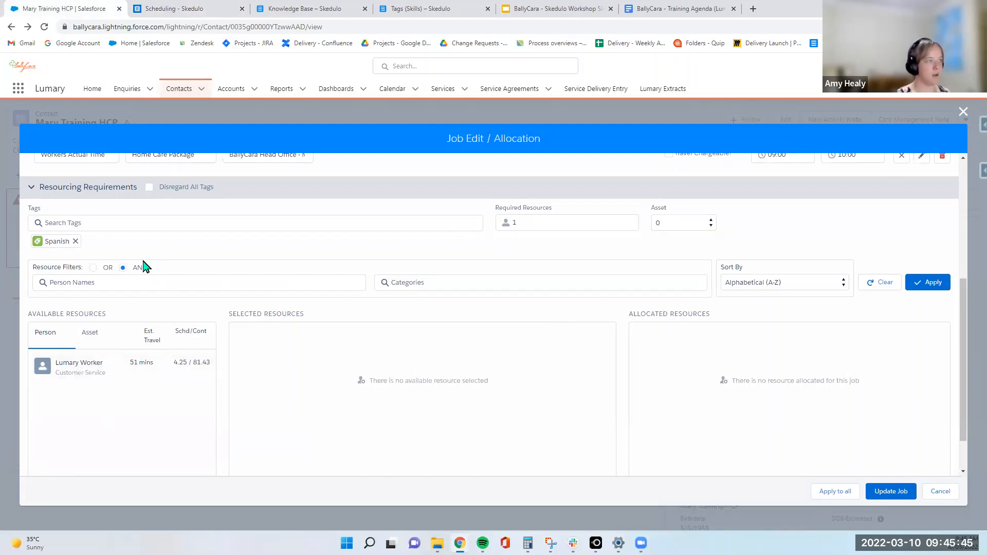
click(149, 187)
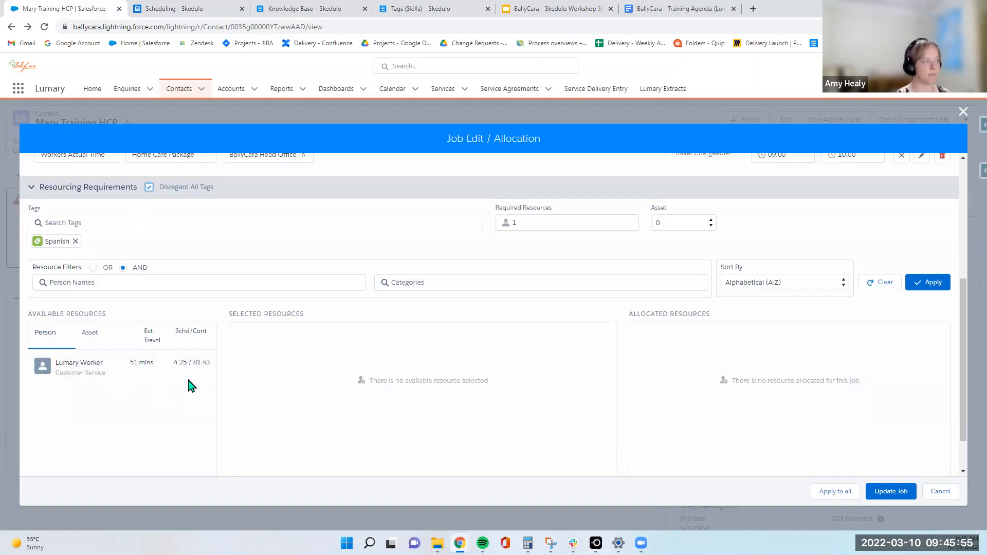
click(119, 379)
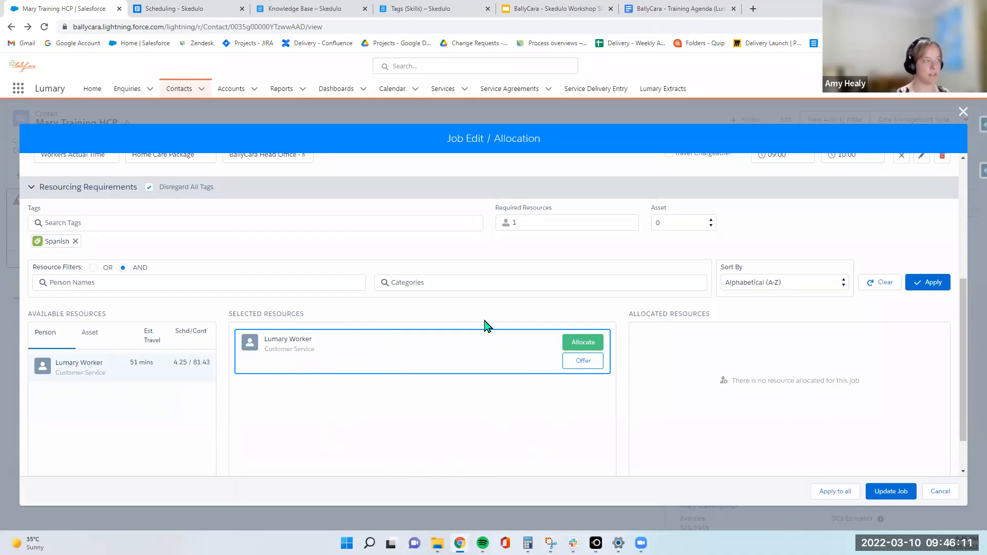
click(590, 350)
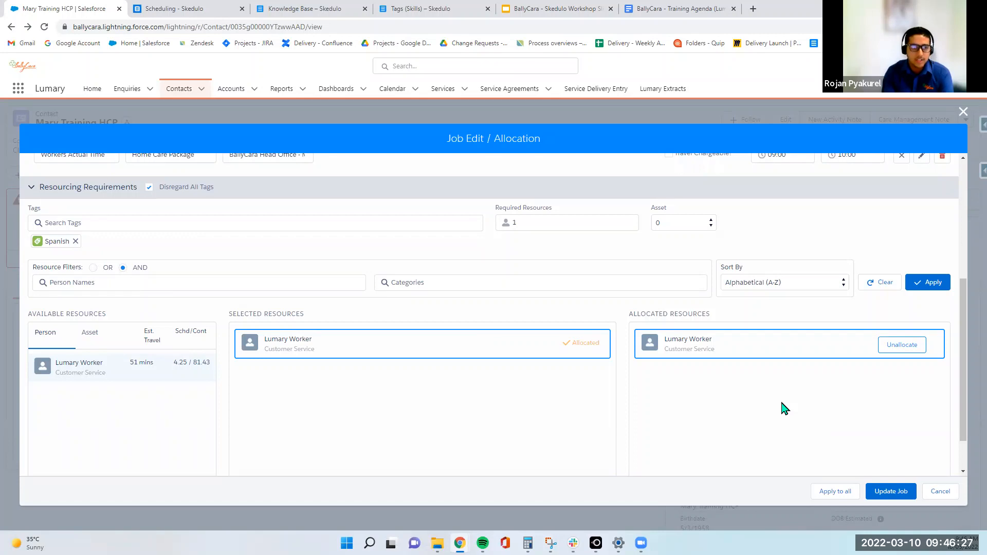
scroll(781, 409, down, 1)
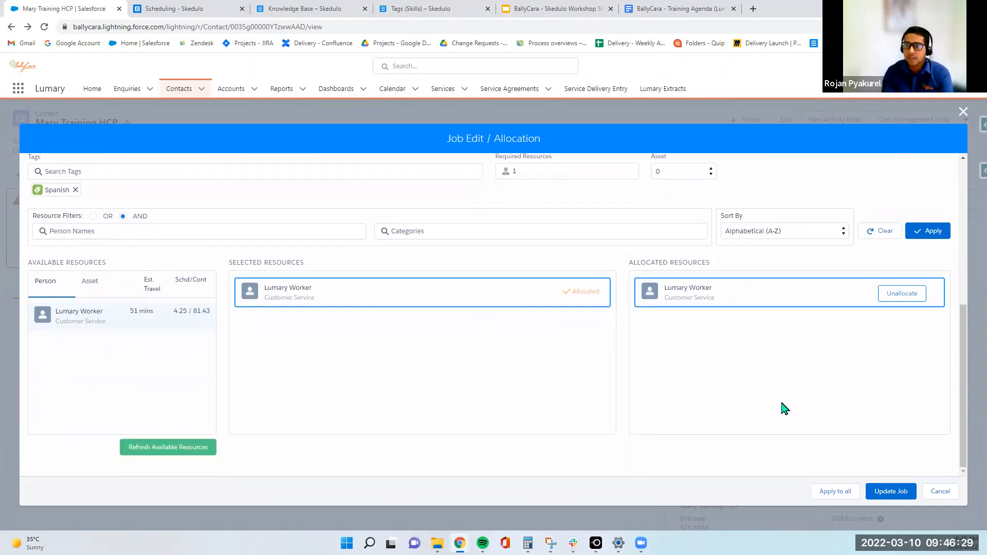
scroll(781, 409, up, 1)
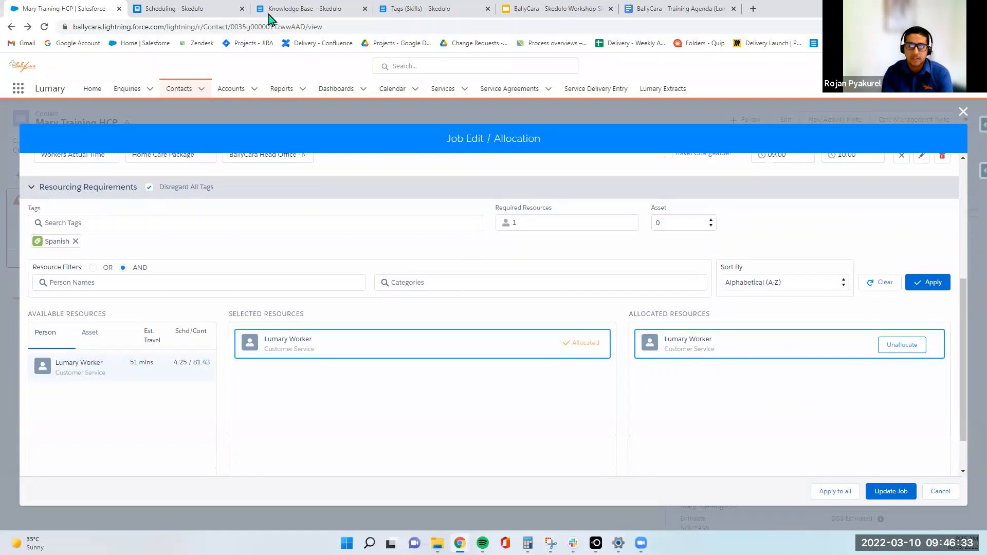
Duplicate the client's contact page in a new browser tab and look over the original job's details
right_click(75, 7)
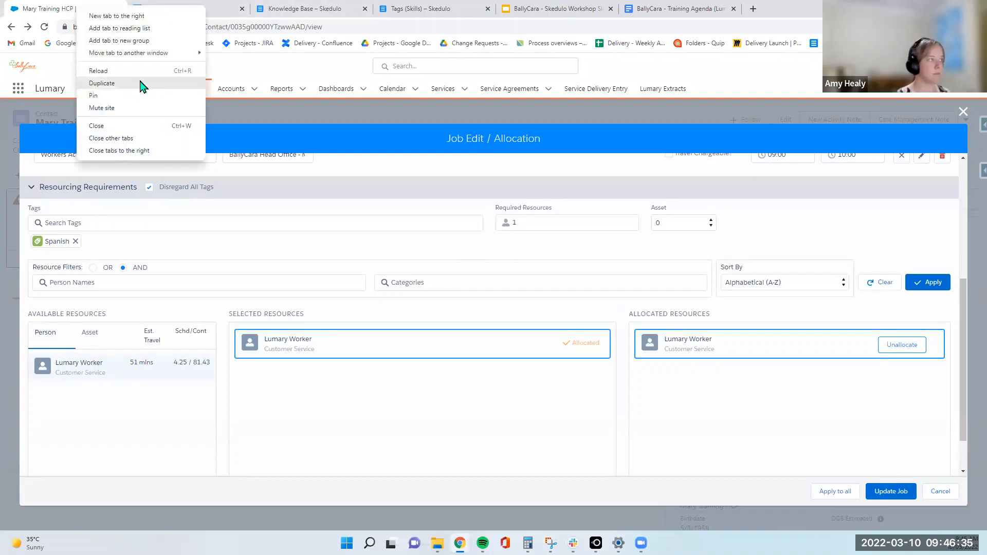
click(142, 83)
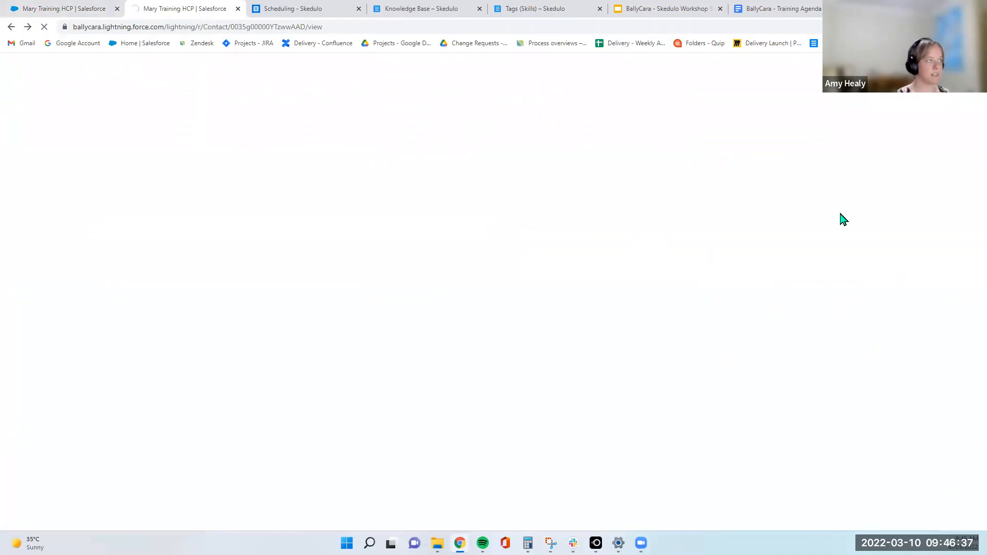
click(61, 9)
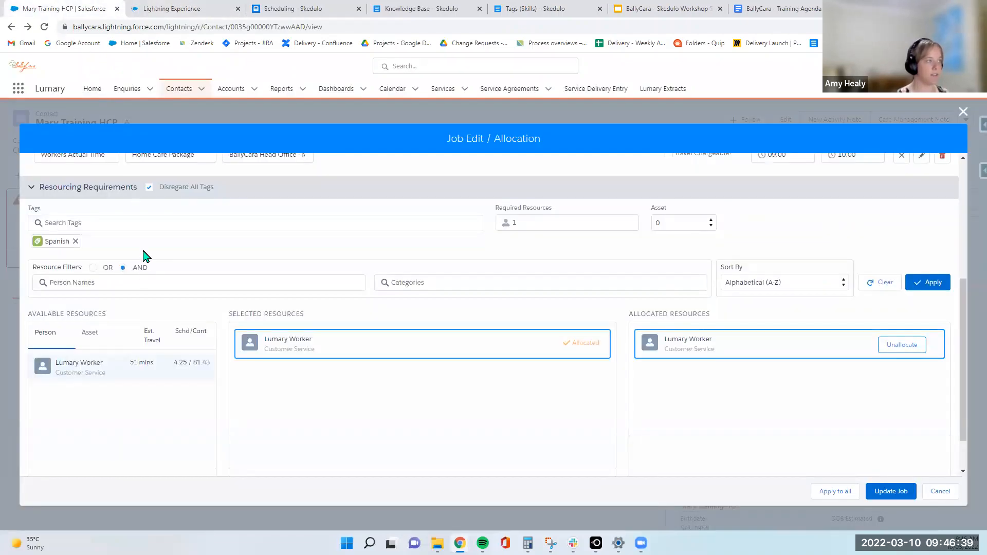
scroll(317, 368, up, 1)
scroll(319, 368, up, 3)
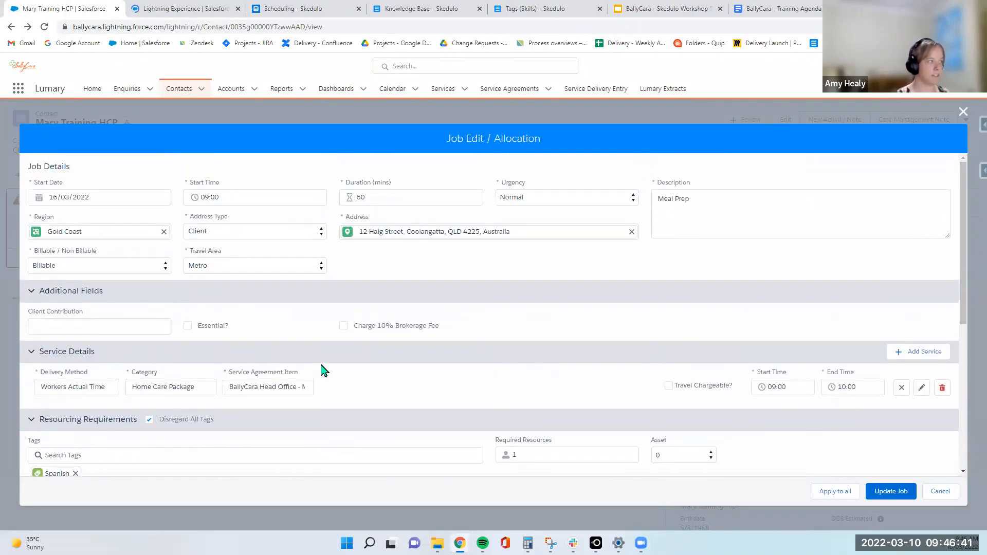
scroll(319, 368, down, 5)
In the duplicated contact page, switch to the Skedulo app in Salesforce and open its Resources list
click(208, 9)
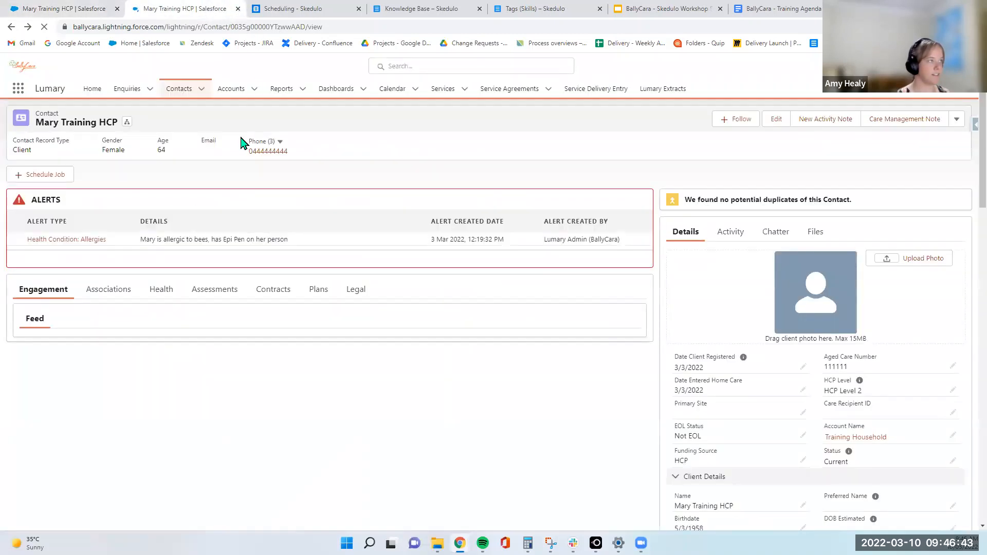
click(18, 88)
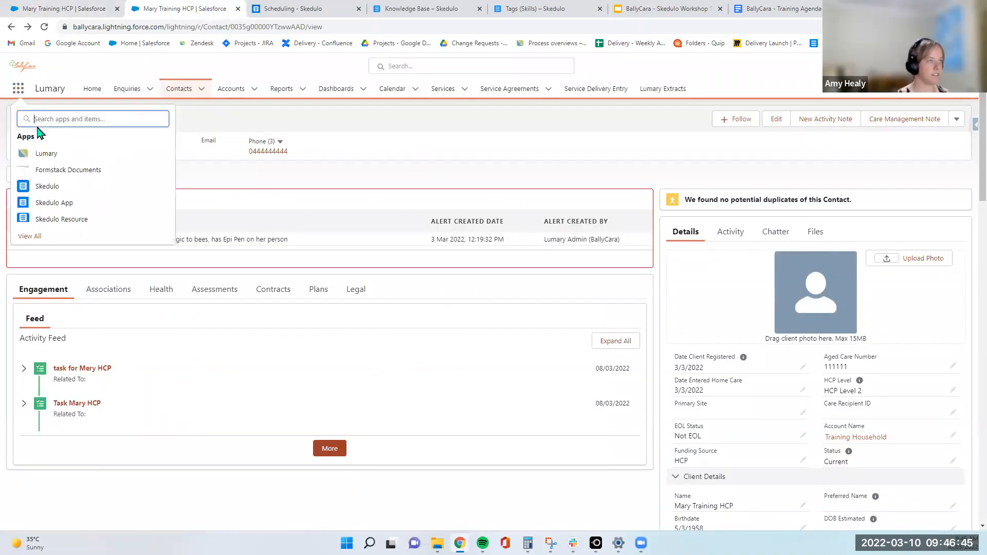
click(85, 191)
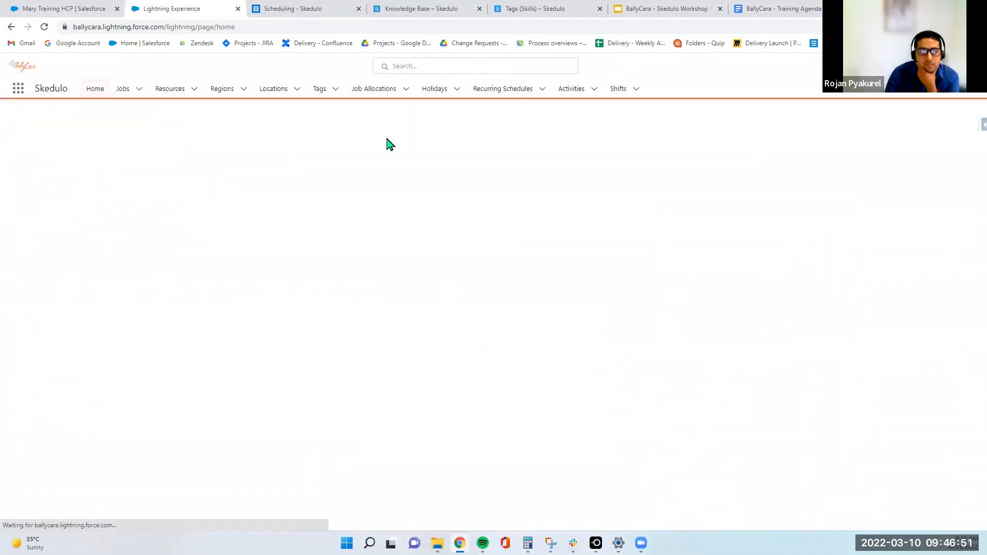
click(179, 96)
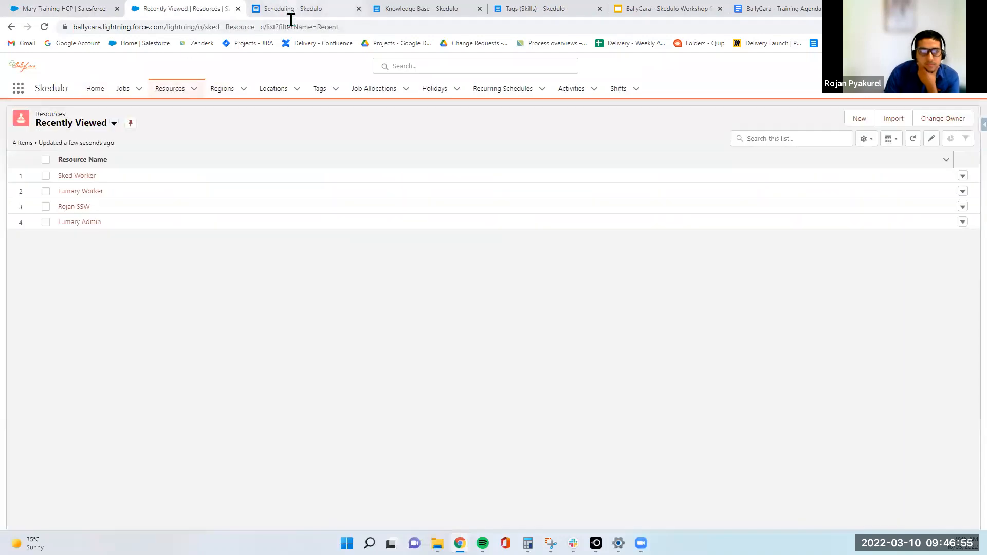
Switch to the Skedulo web app and open the availability calendar, checking back on the Salesforce resources list
click(288, 10)
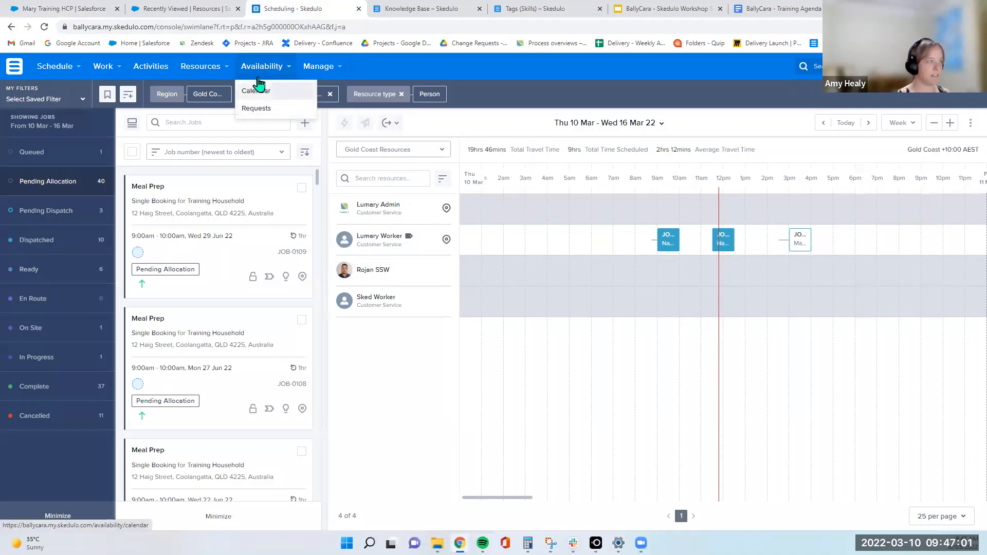
mouse_move(211, 67)
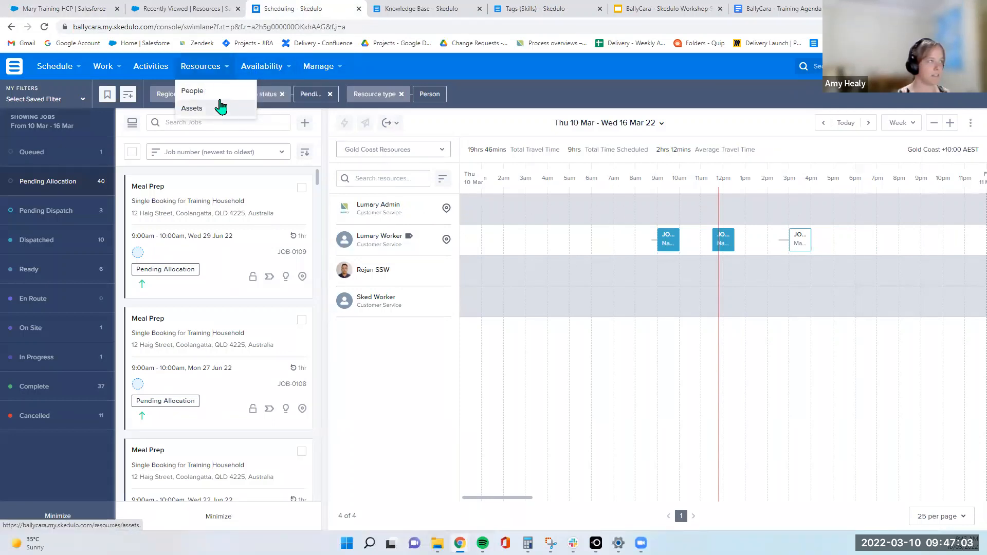
mouse_move(275, 94)
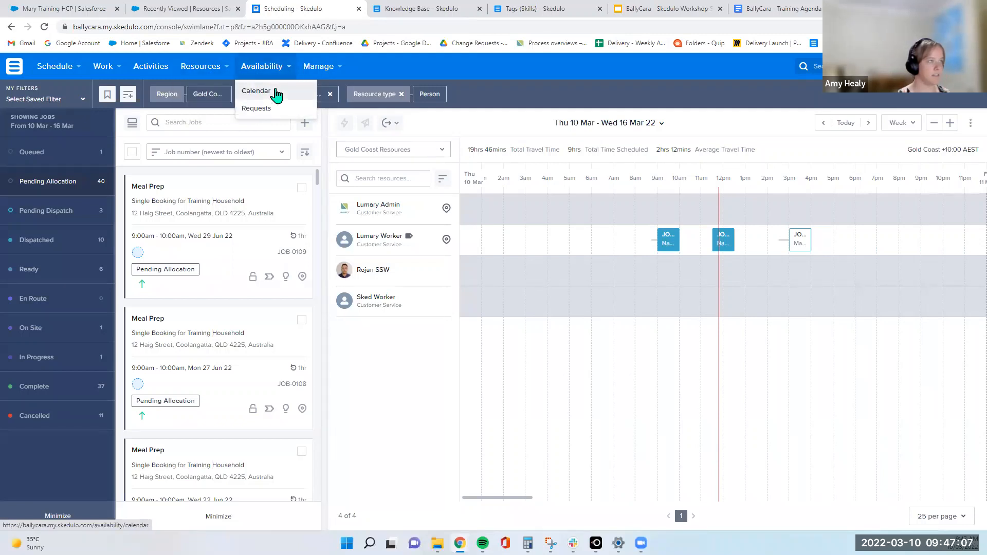
click(276, 94)
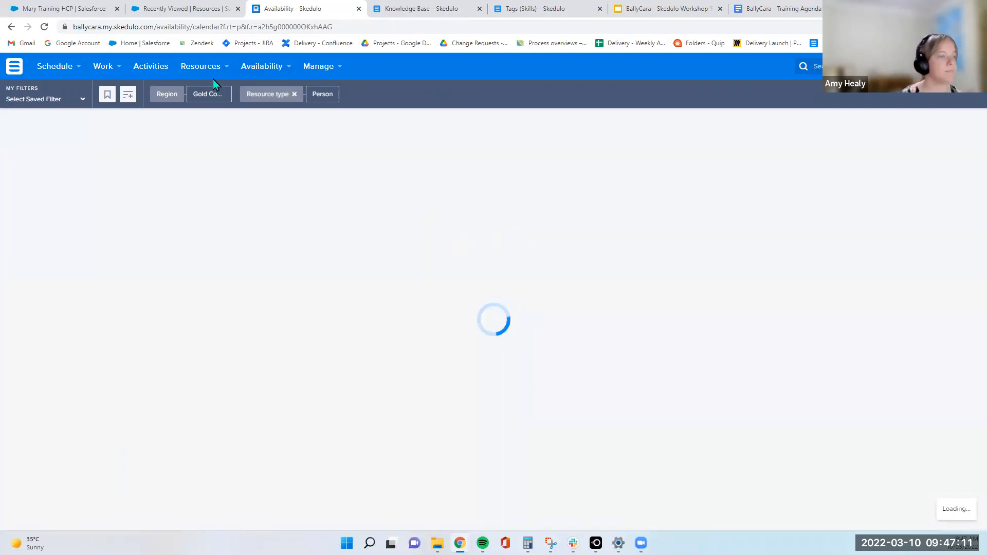
click(170, 13)
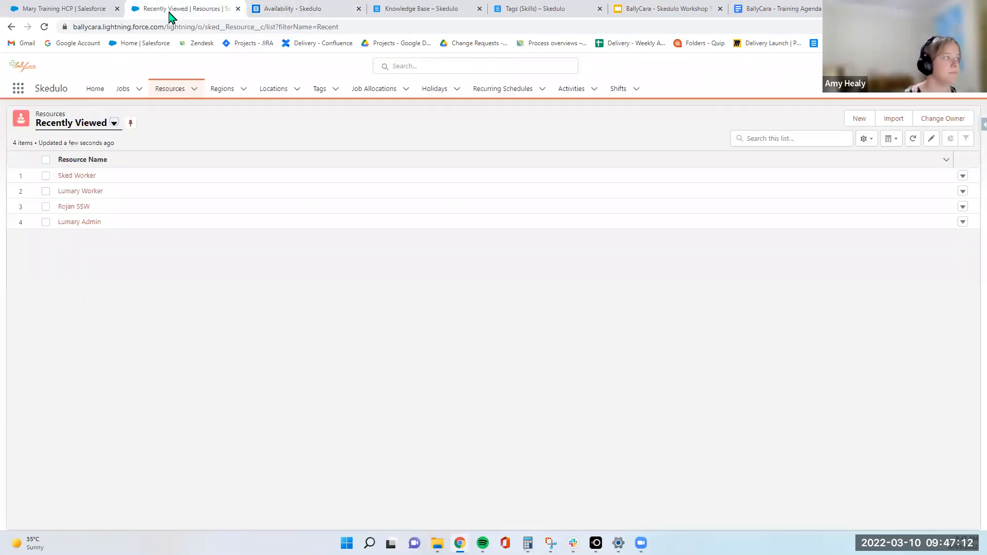
click(266, 9)
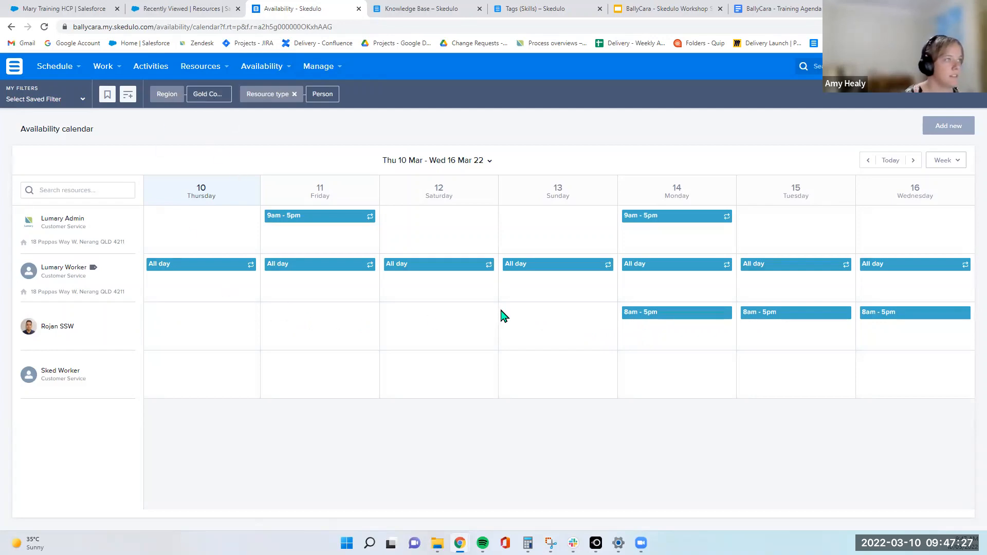
Compare the job's details in Lumary with the Salesforce resources list and Skedulo's availability calendar
key(ctrl+1)
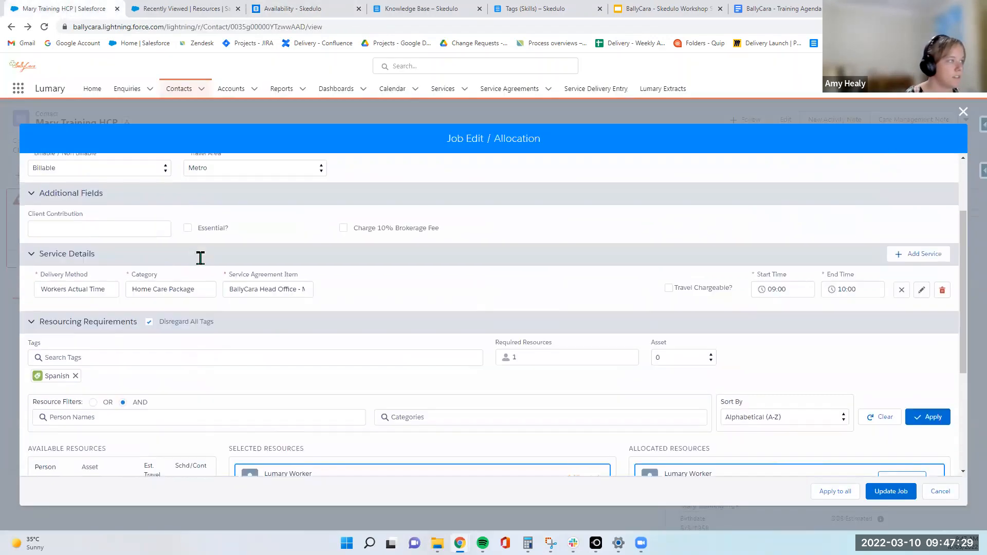
scroll(200, 258, up, 3)
click(175, 8)
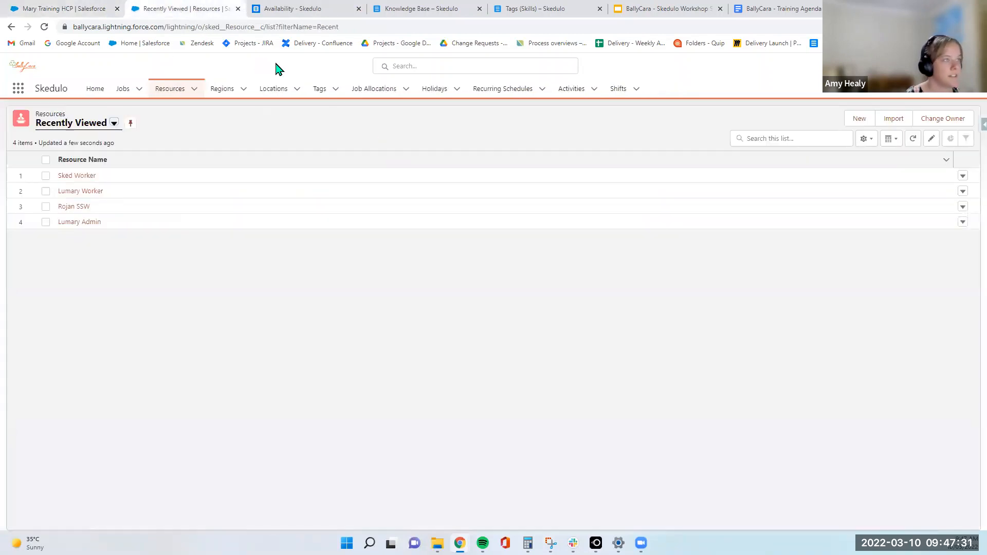
click(296, 9)
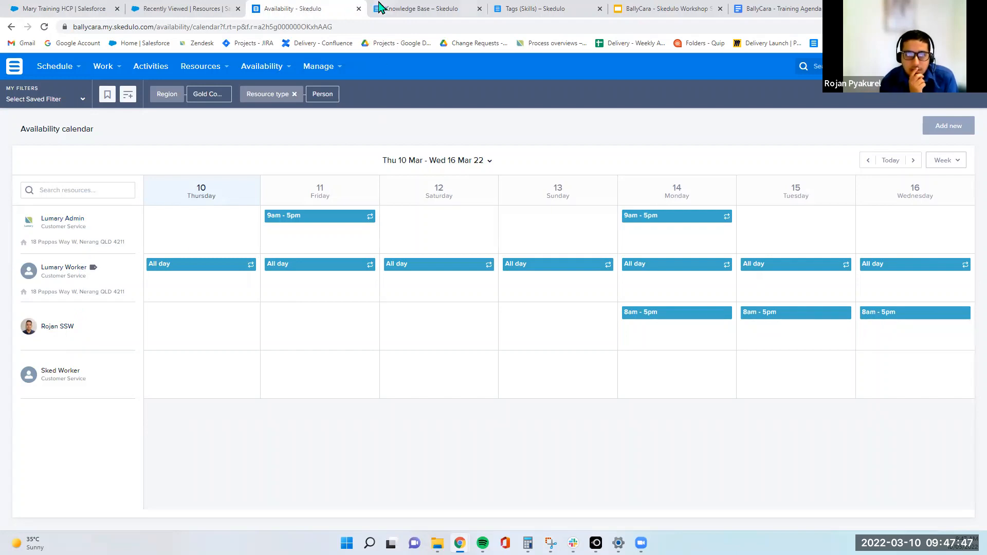
click(49, 9)
click(203, 10)
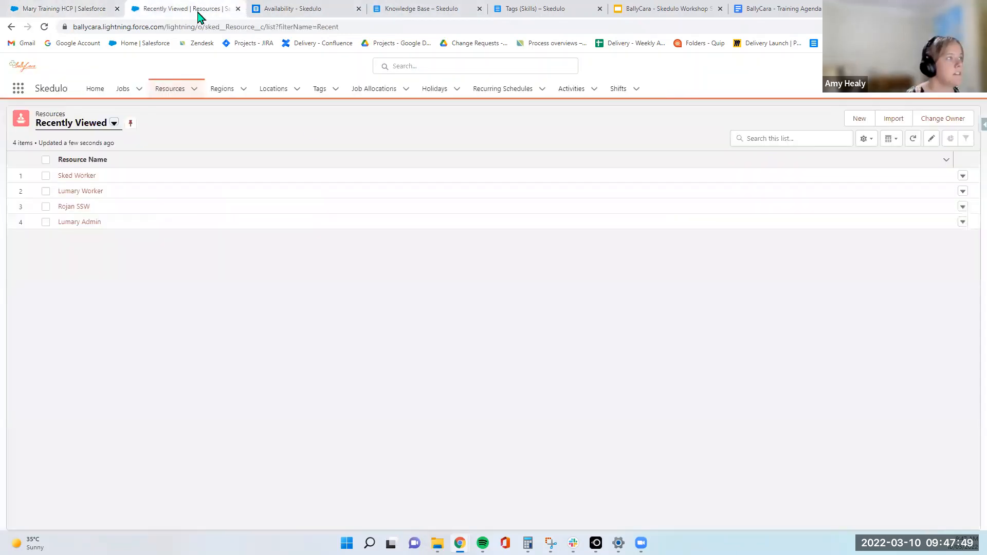
Open Salesforce Setup in a new tab and return to Skedulo's availability calendar
click(932, 66)
click(904, 98)
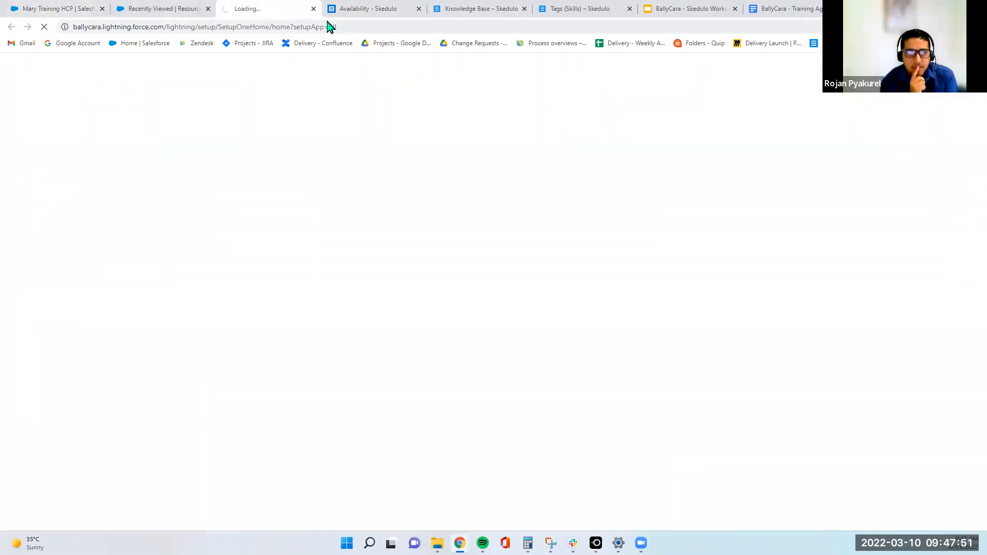
click(163, 14)
click(34, 7)
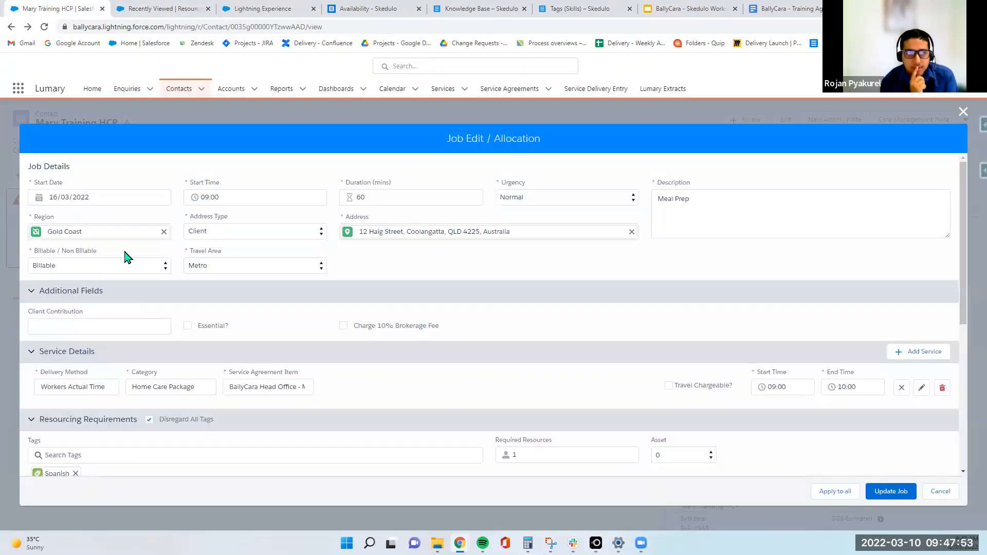
click(163, 7)
click(364, 8)
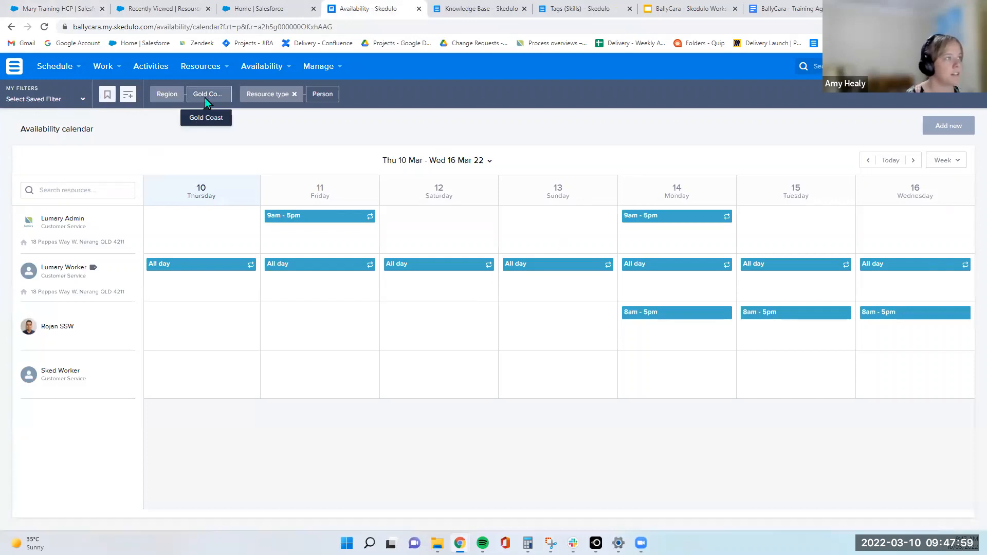
In Salesforce Setup, find the Users page and open the Systems Support Analyst's user record
click(258, 8)
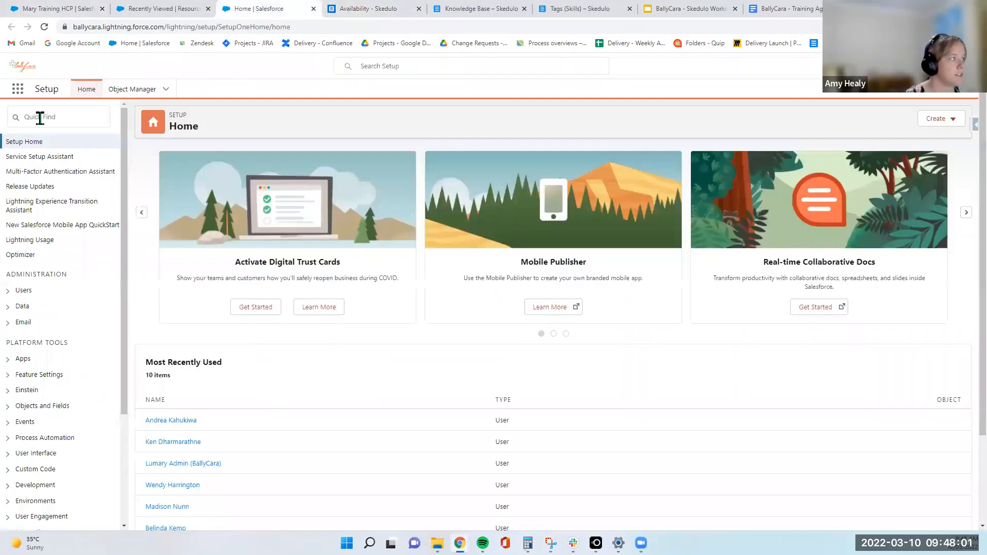
click(40, 118)
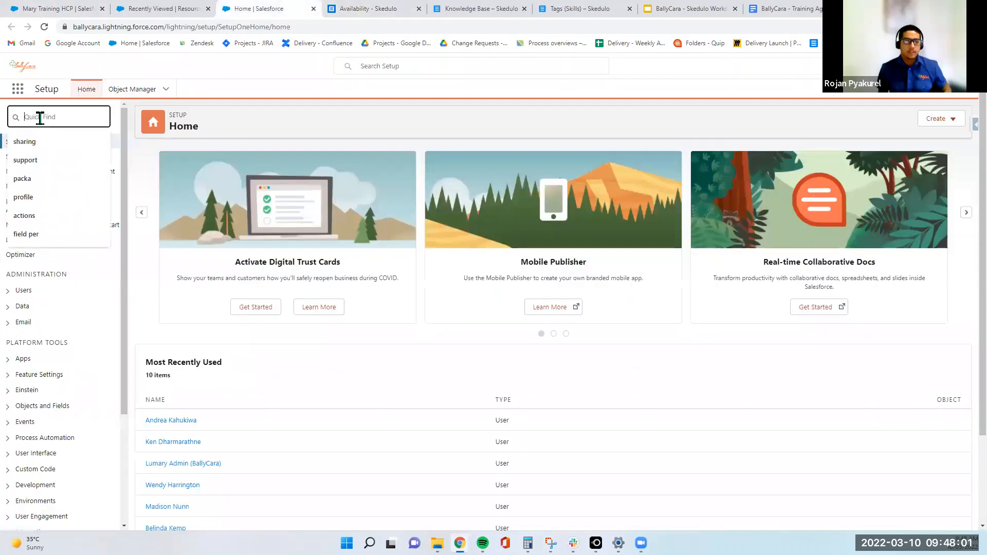
text(user)
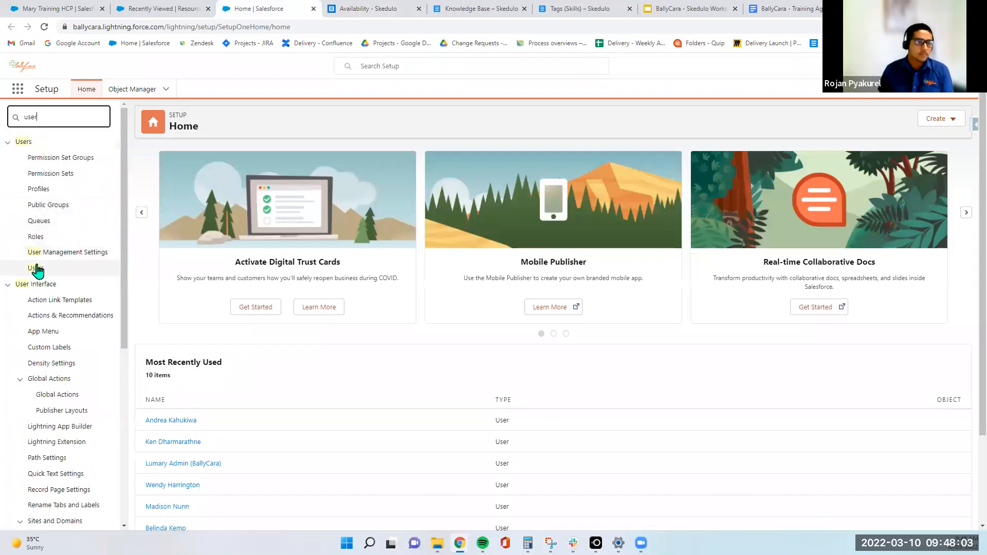
click(36, 267)
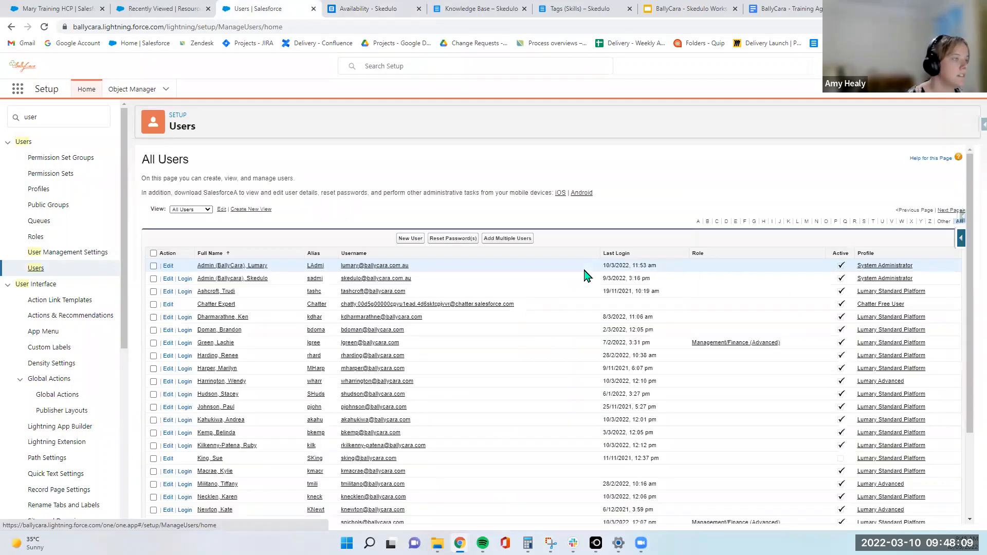
scroll(308, 263, down, 1)
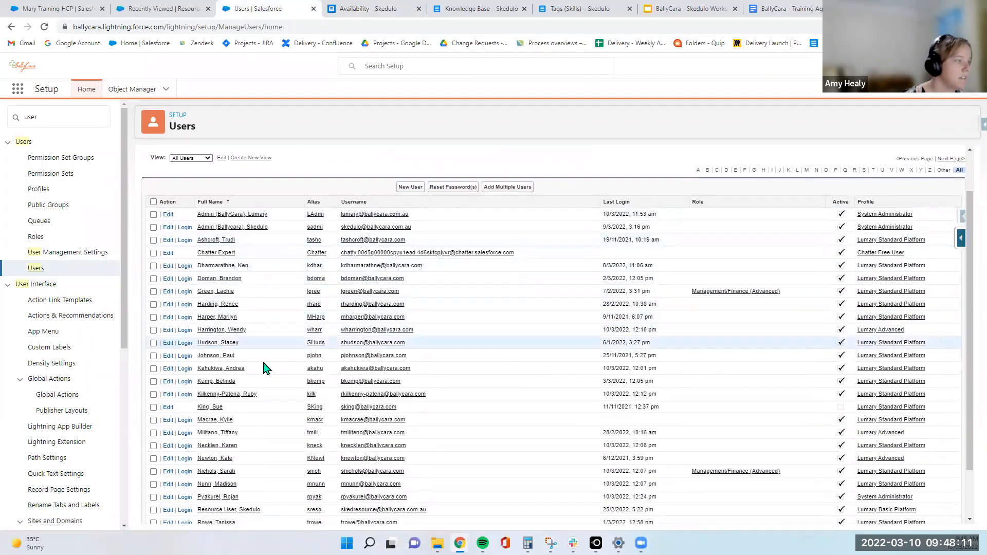
scroll(265, 380, down, 1)
click(223, 457)
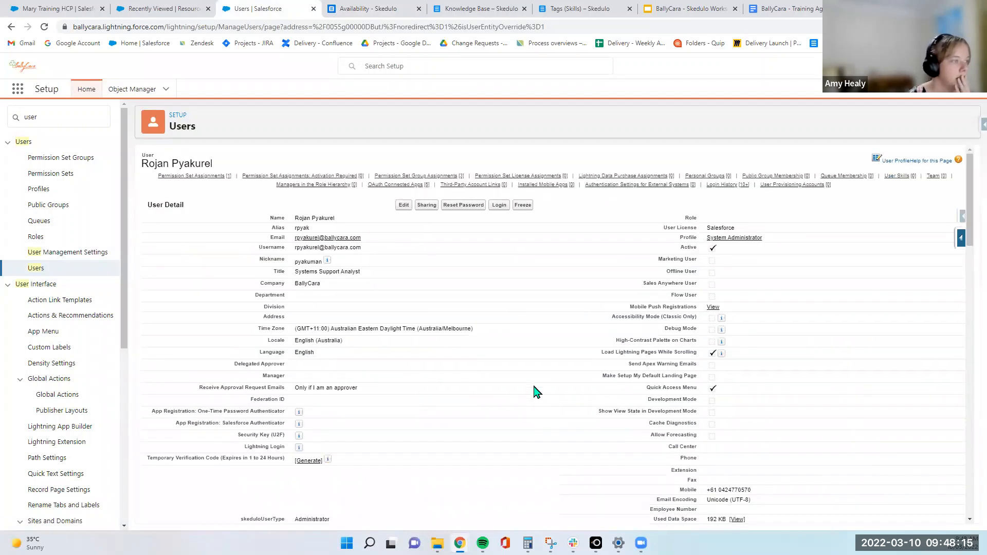
Review the permission set and permission set group assignments on the user's record
scroll(535, 393, down, 5)
scroll(535, 392, down, 2)
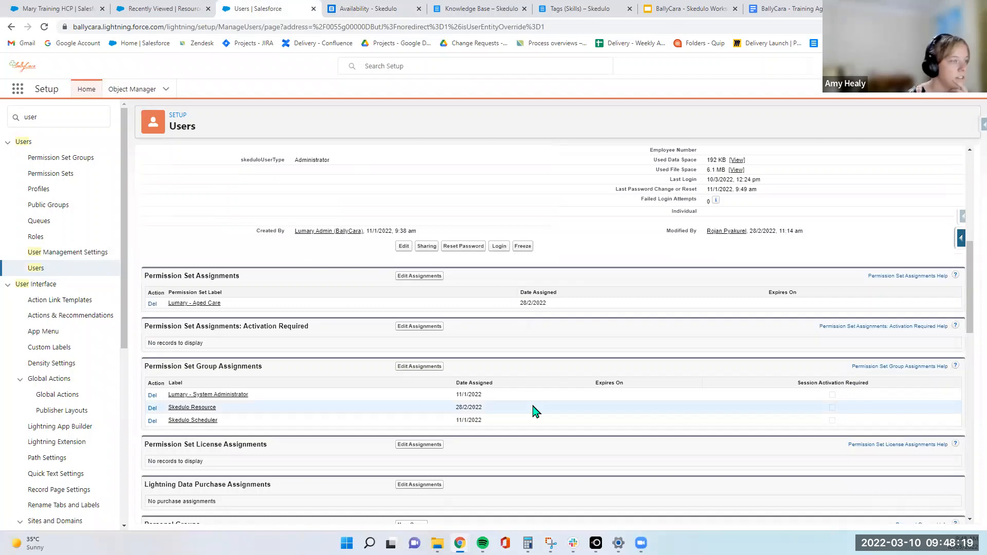
scroll(532, 410, down, 4)
scroll(531, 410, up, 4)
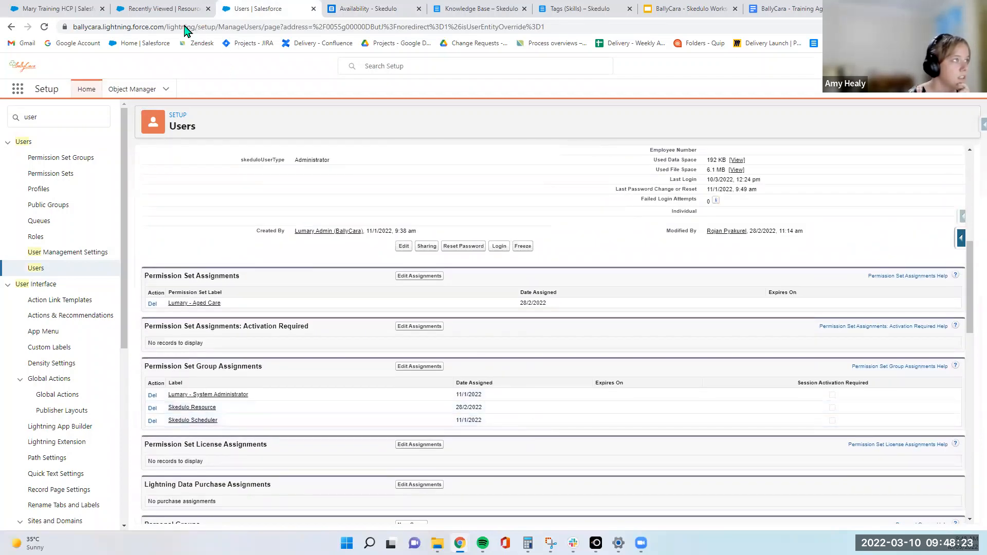
Return to the job's editor in Lumary, remove the Spanish tag and check the available resources
click(159, 9)
click(75, 9)
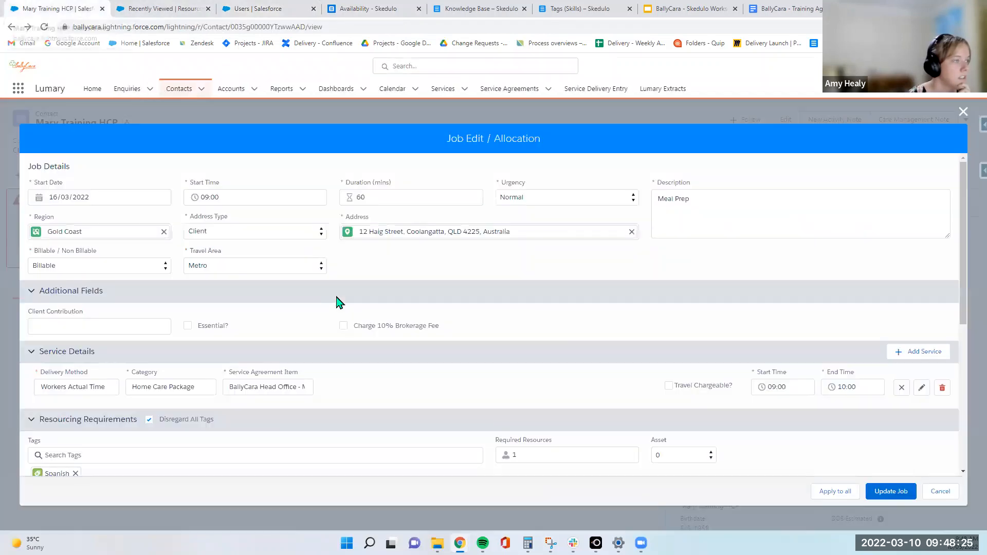
scroll(507, 340, down, 1)
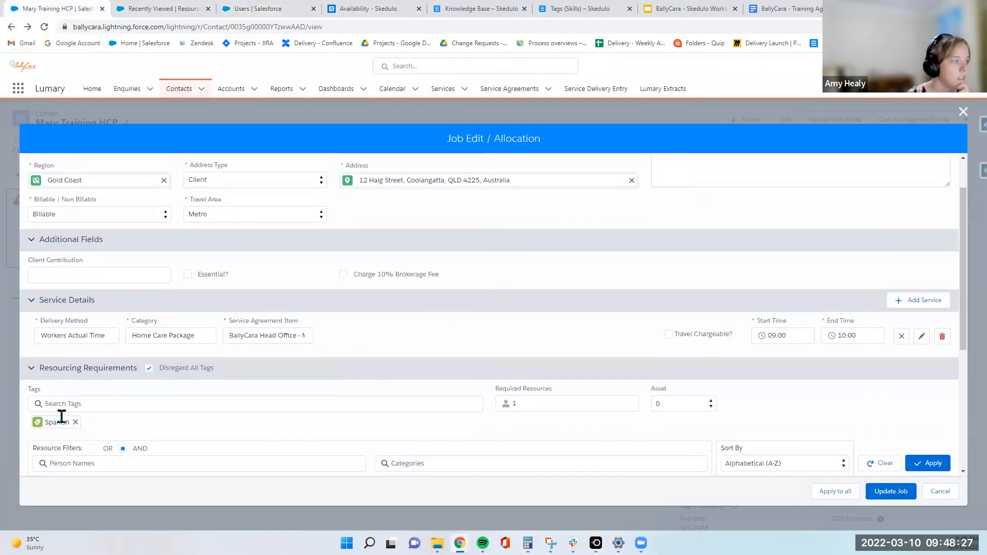
click(75, 422)
scroll(498, 310, down, 4)
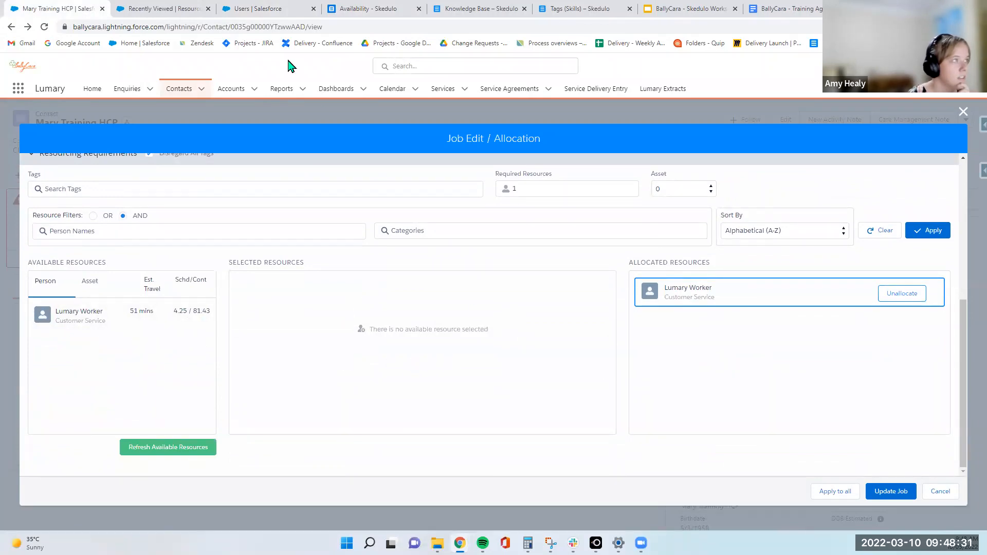
Check the Skedulo resources list against the user record's skeduloUserType and permission set groups in Setup
click(162, 9)
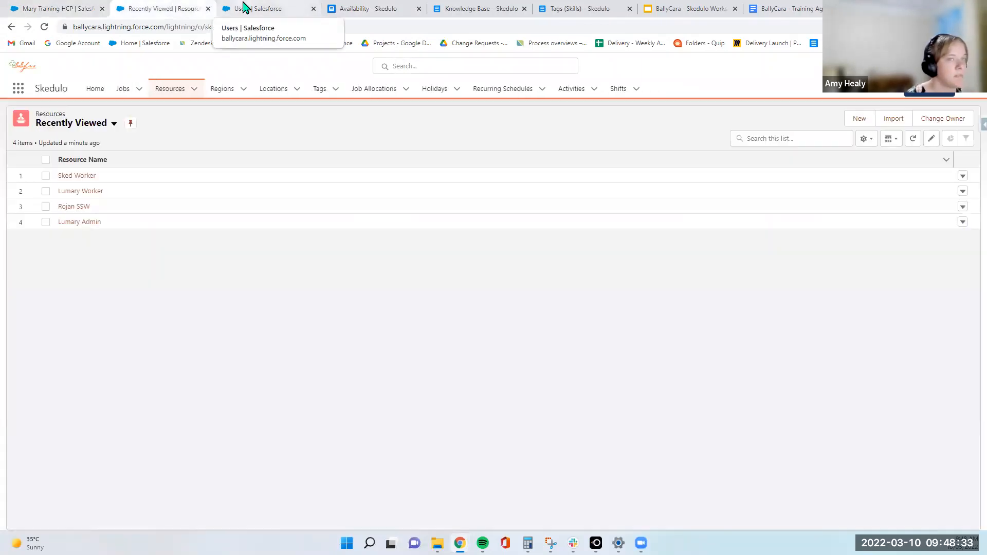
key(ctrl+Tab)
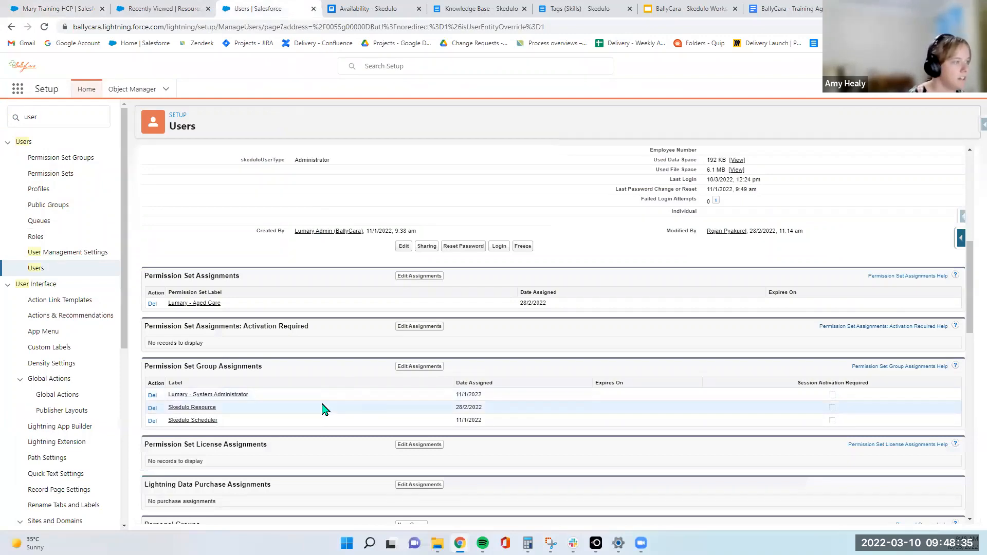
scroll(288, 413, down, 2)
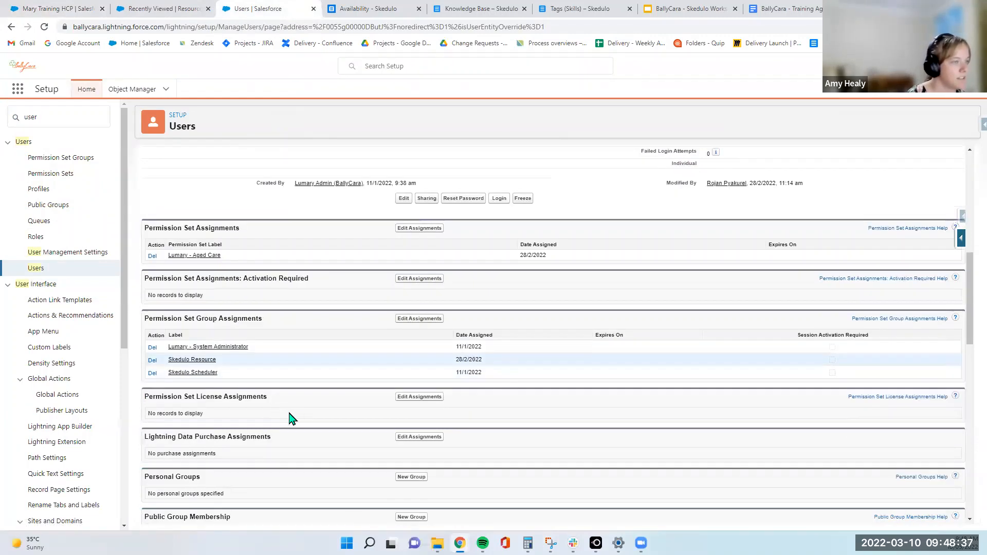
scroll(319, 421, up, 5)
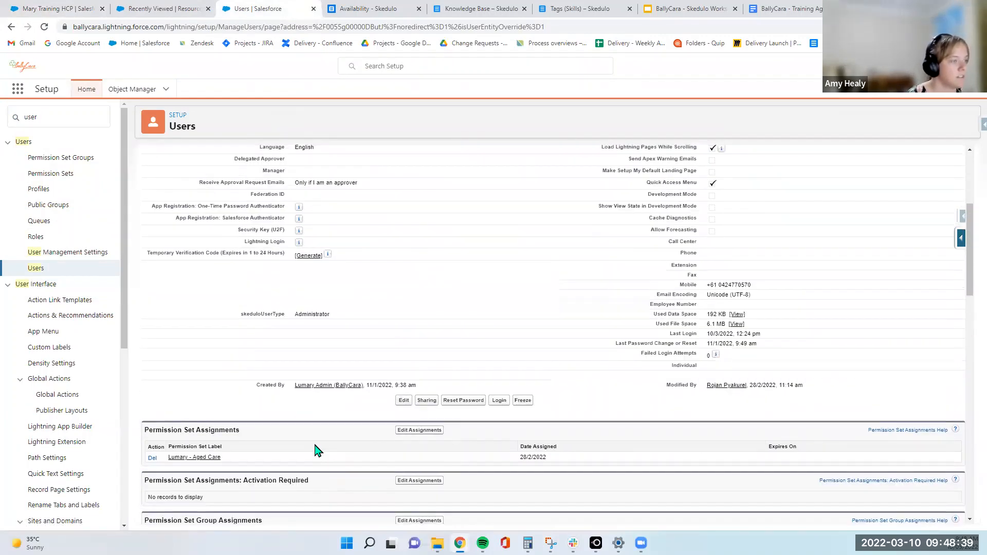
scroll(317, 451, up, 3)
scroll(296, 368, down, 2)
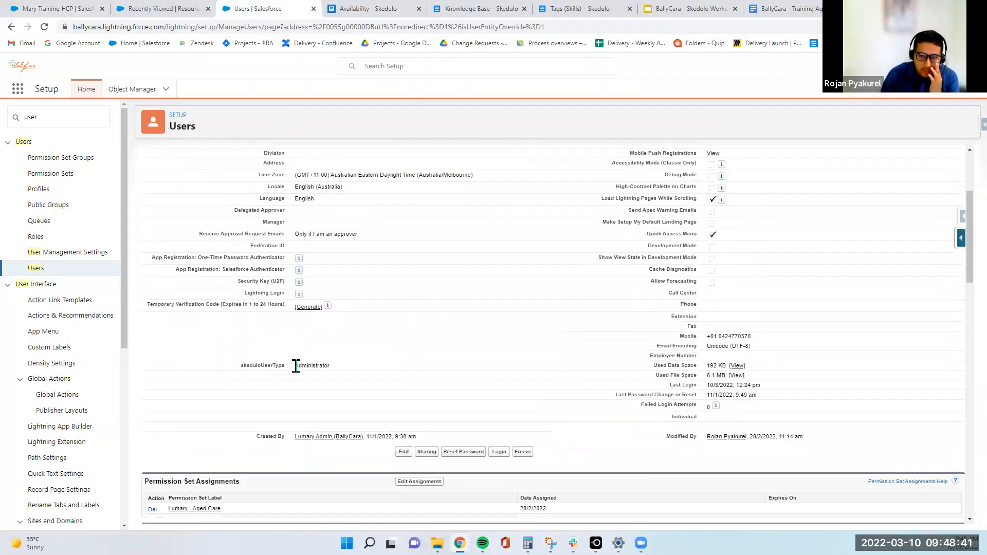
scroll(297, 370, down, 6)
scroll(326, 381, up, 5)
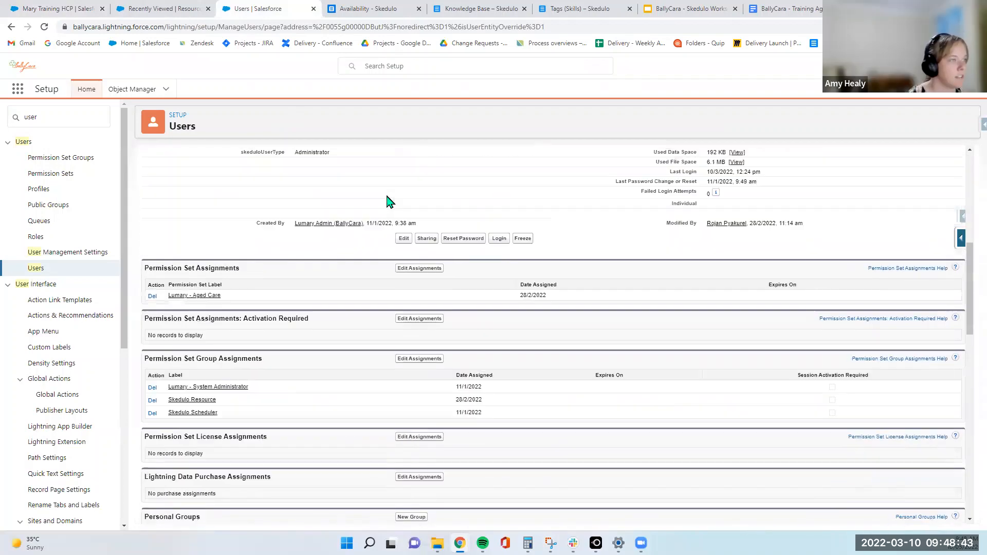
scroll(421, 237, up, 1)
scroll(473, 299, up, 2)
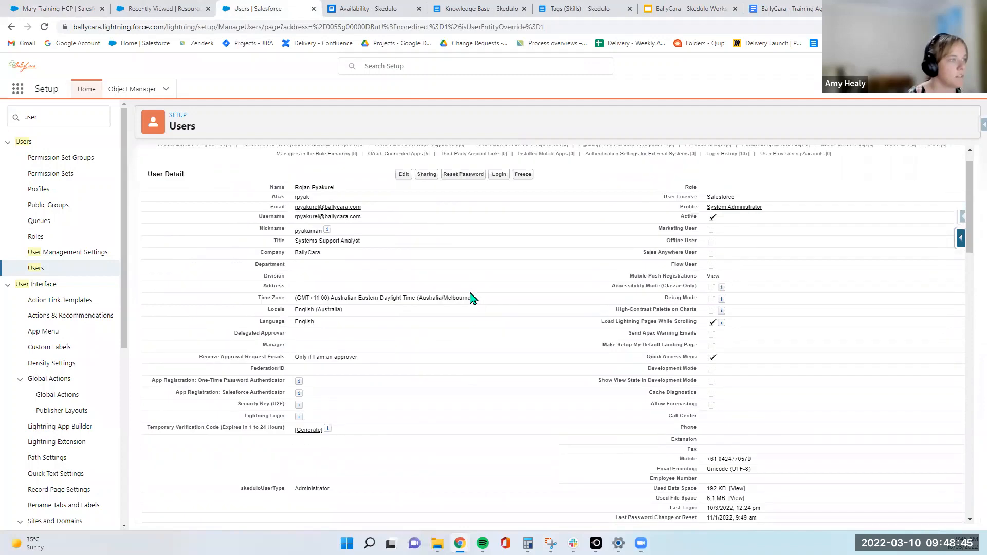
Edit the user record to add Resource to the chosen skeduloUserType values and save it
scroll(471, 304, down, 6)
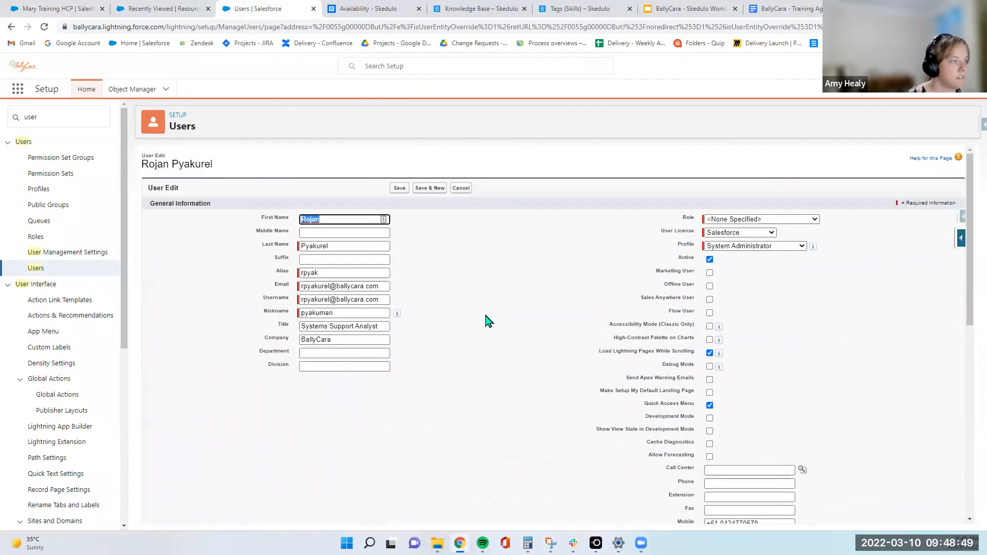
scroll(485, 319, down, 7)
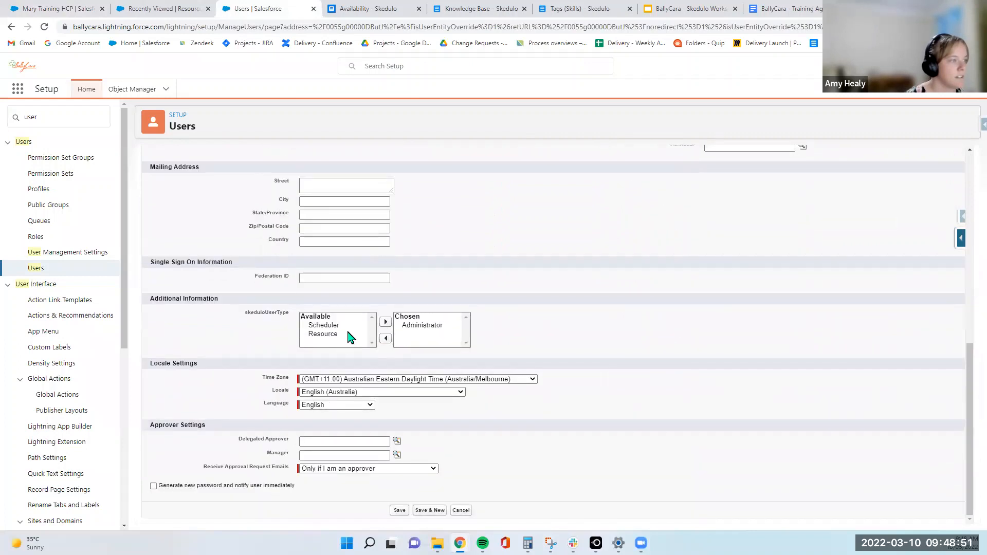
click(322, 334)
click(378, 322)
click(400, 510)
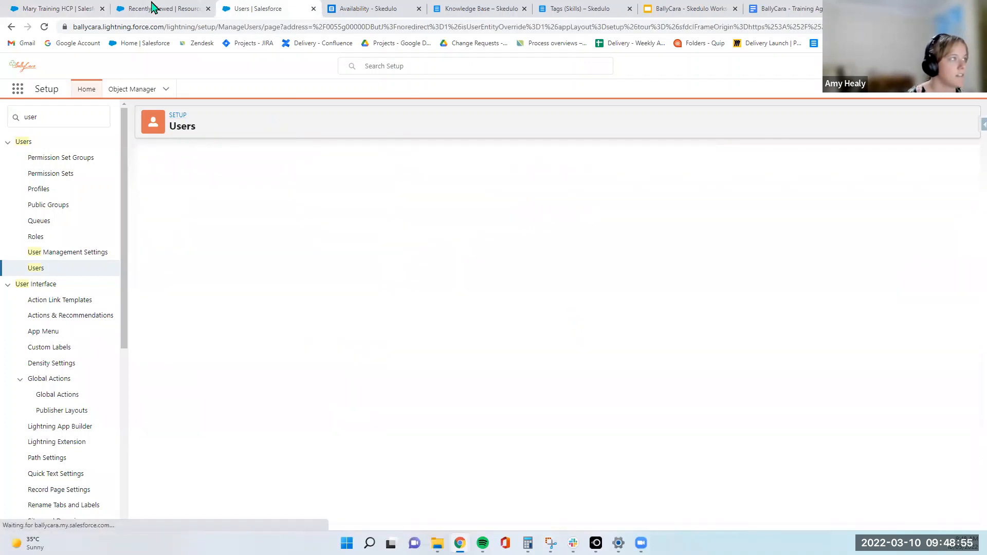
Return to the job's editor in Lumary and close it, discarding the unsaved changes
click(54, 9)
click(963, 113)
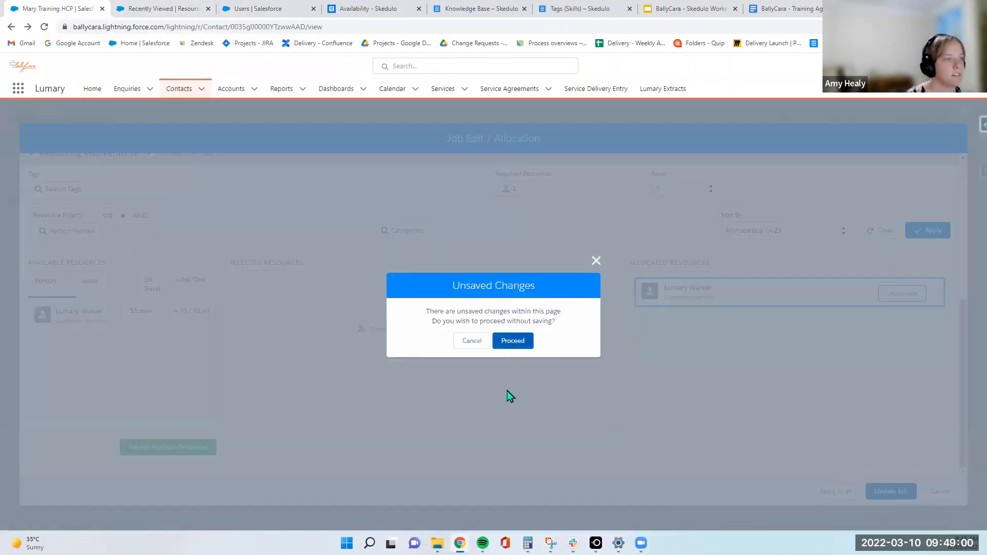
click(513, 341)
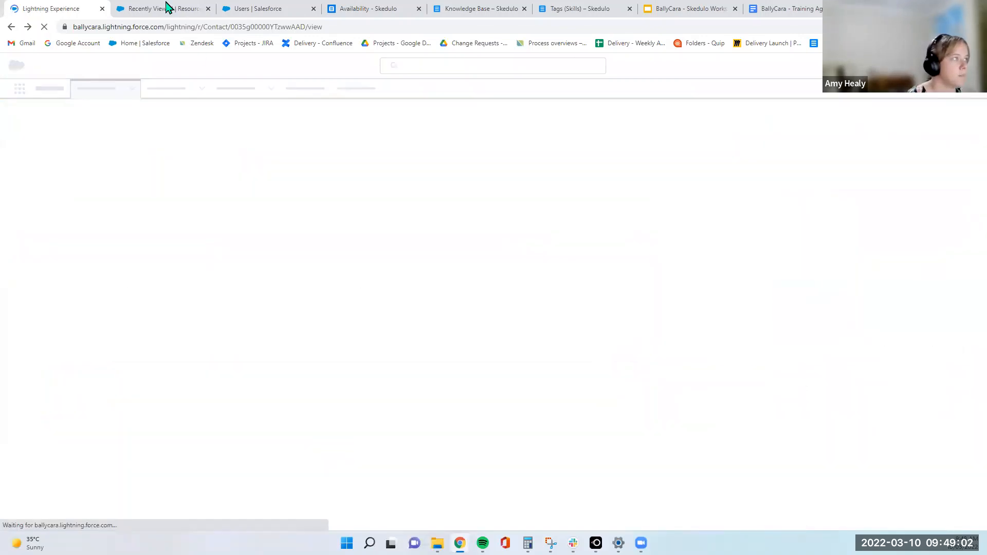
Look over the Salesforce resources list and Skedulo's availability calendar, and return to the client's contact page
click(165, 7)
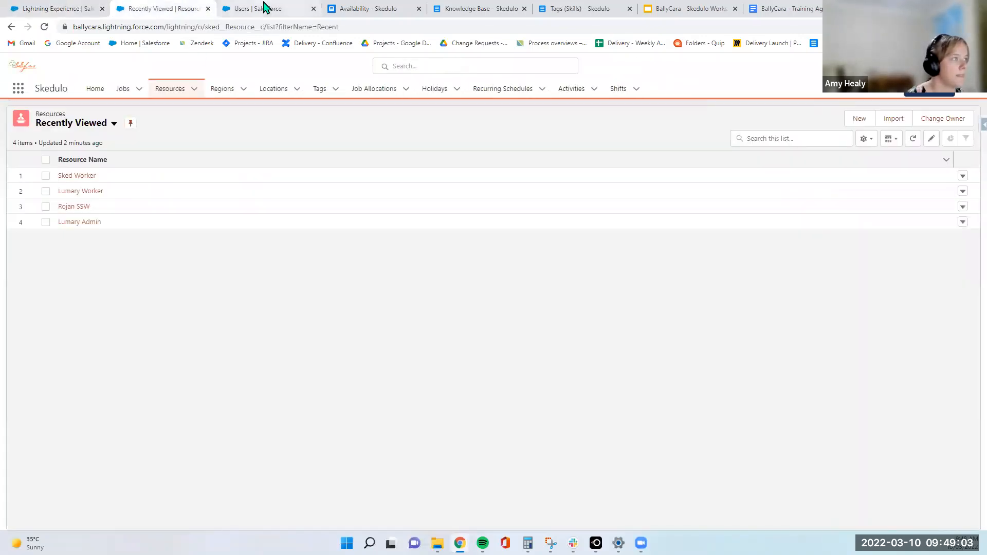
key(ctrl+Tab)
key(ctrl+Tab)
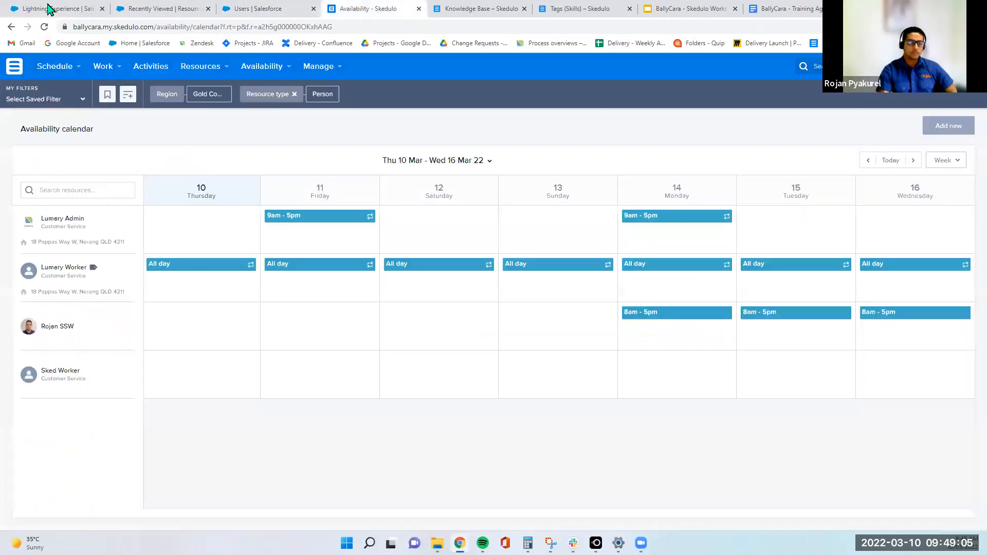
click(48, 7)
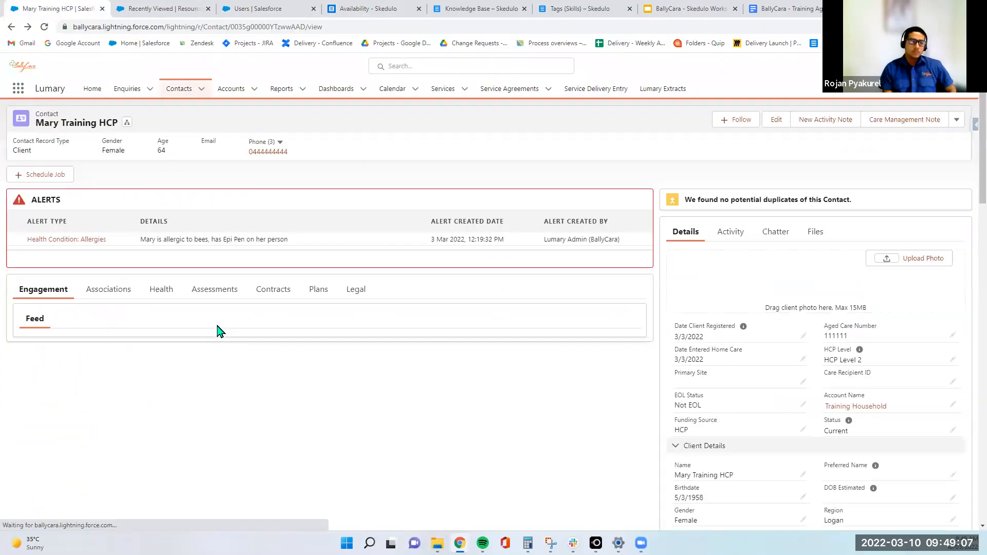
Start scheduling a new job for the client with start date 14/03/2022 and region Gold Coast, consulting Skedulo's availability calendar
click(37, 176)
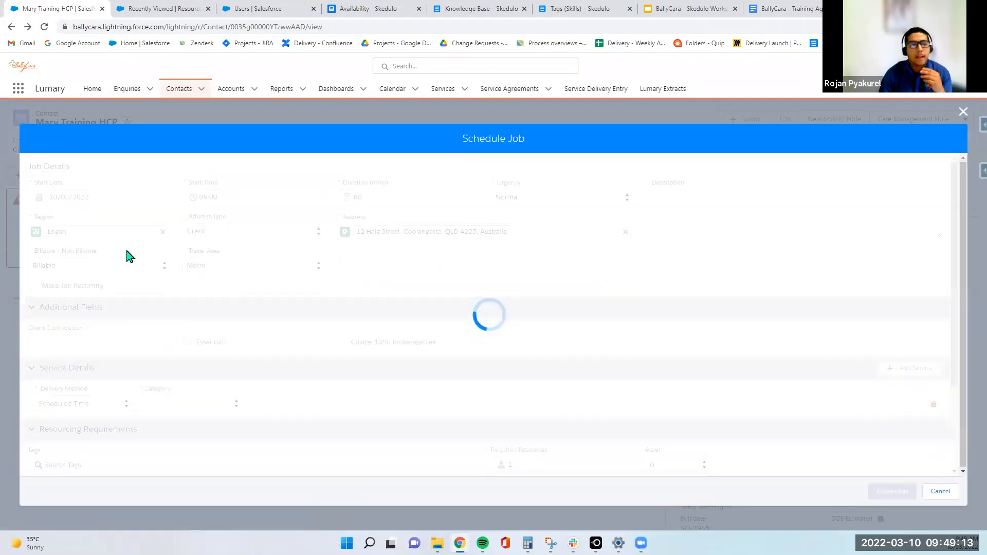
click(107, 196)
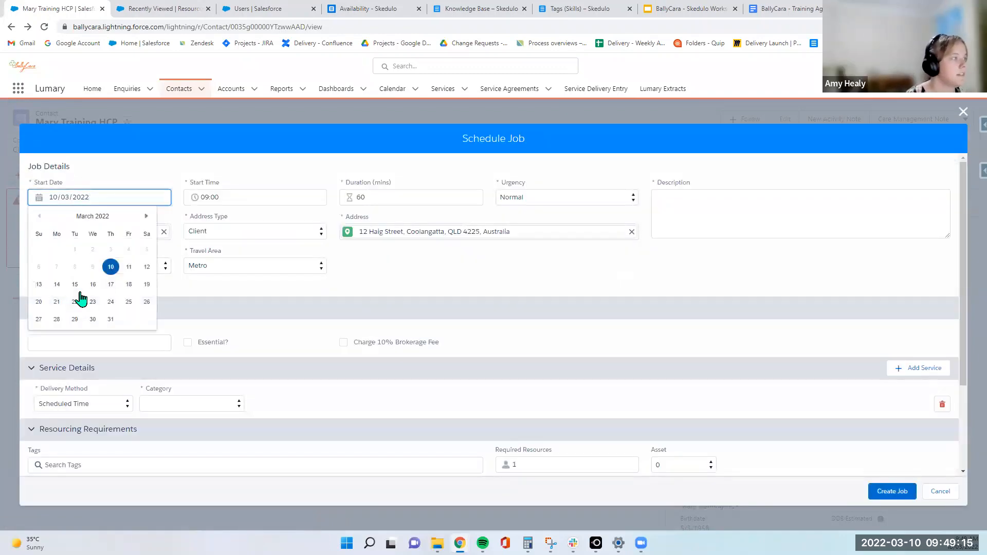
click(363, 9)
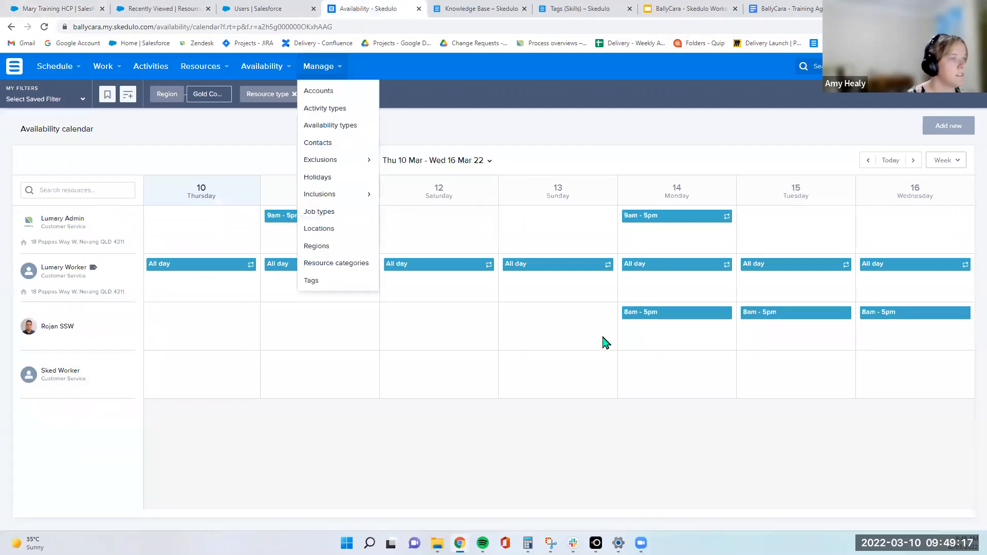
click(34, 7)
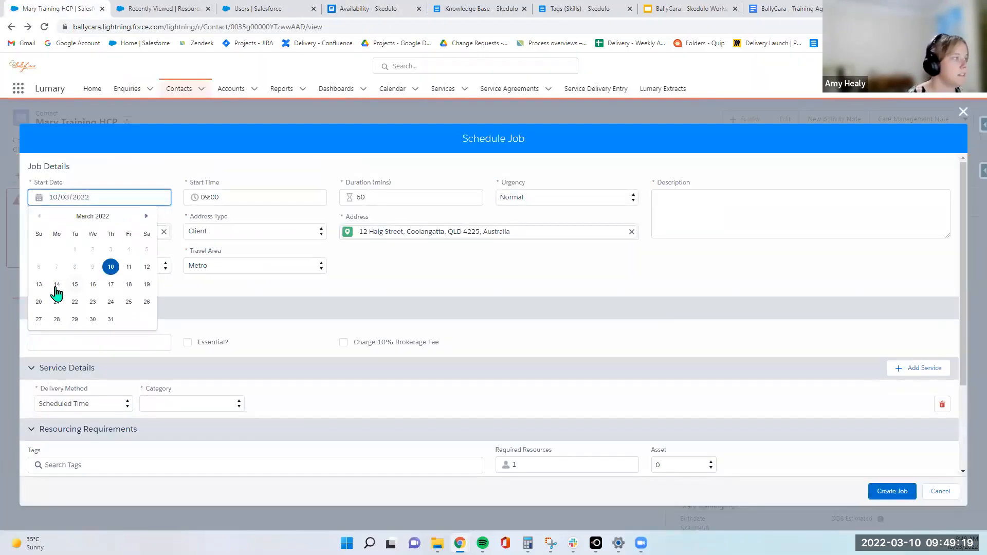
click(165, 289)
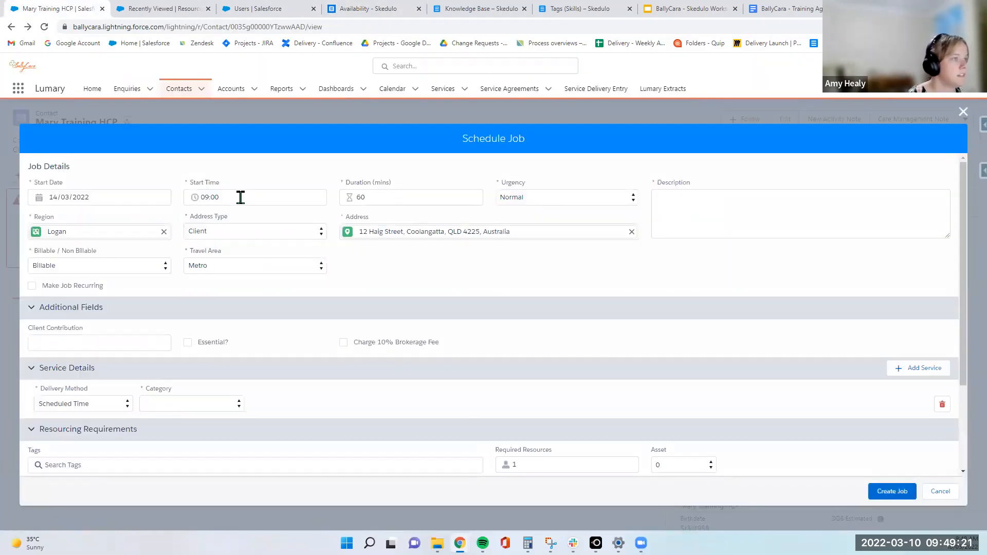
click(355, 9)
click(26, 8)
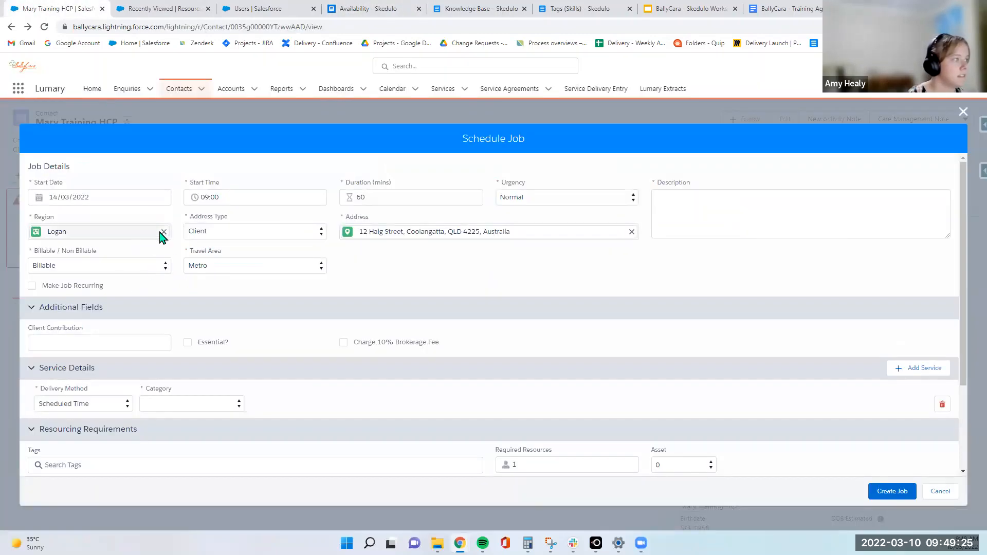
click(163, 232)
click(82, 285)
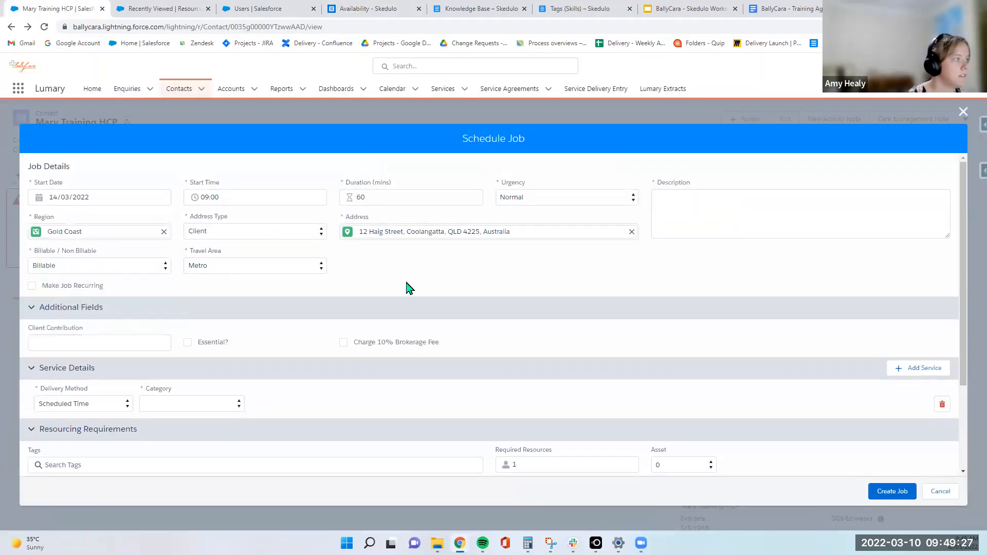
Set the job's service category to Home Care Package and choose the Meal Preparation direct delivery after-hours service agreement item
scroll(370, 318, down, 1)
click(222, 353)
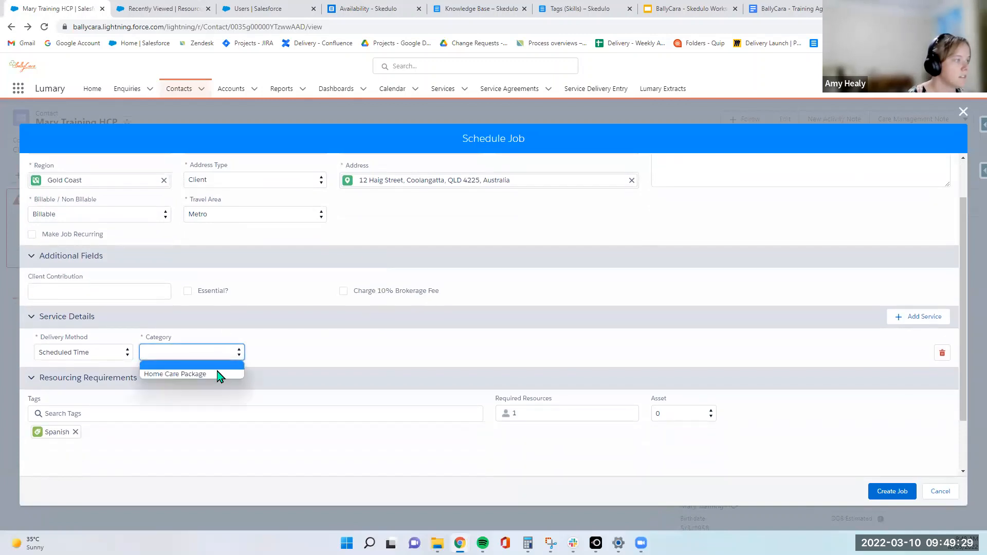
key(Return)
click(296, 355)
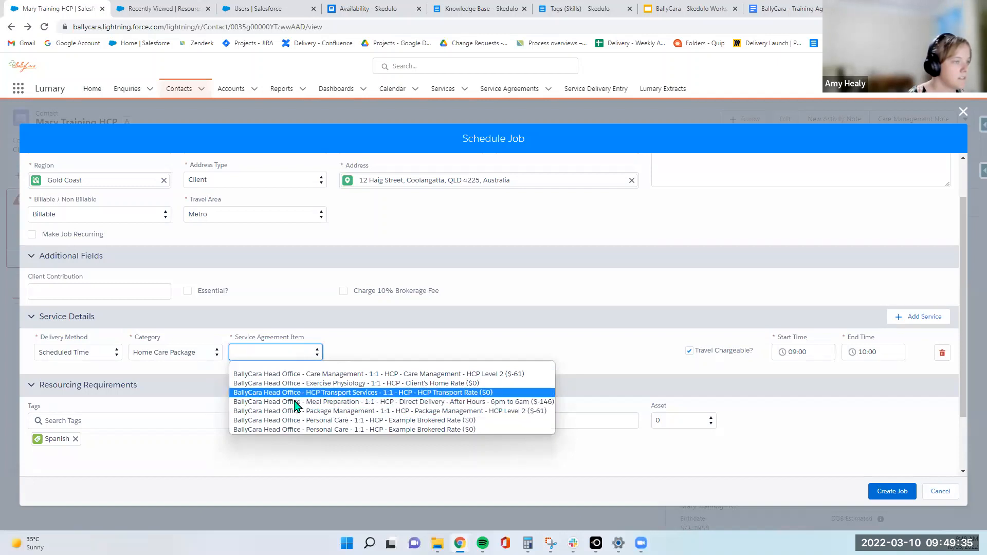
click(295, 402)
click(381, 354)
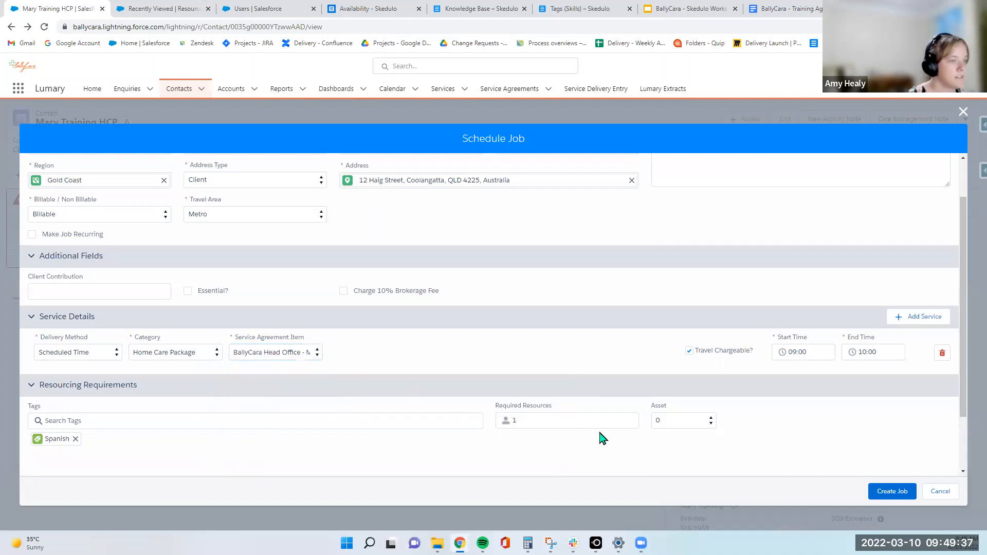
Enter "Meal Prep" as the job's description
click(915, 497)
scroll(758, 324, up, 2)
click(740, 216)
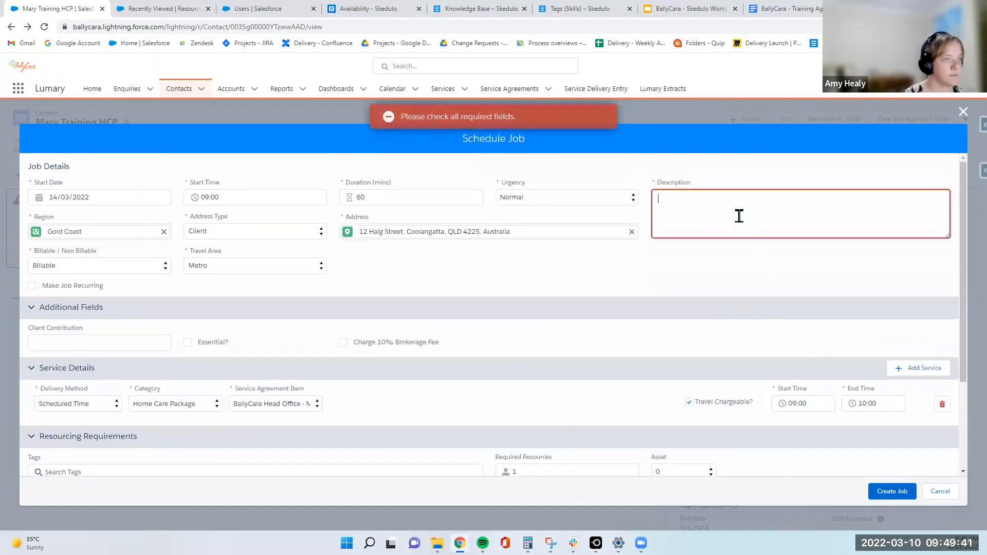
text(Mei Pre)
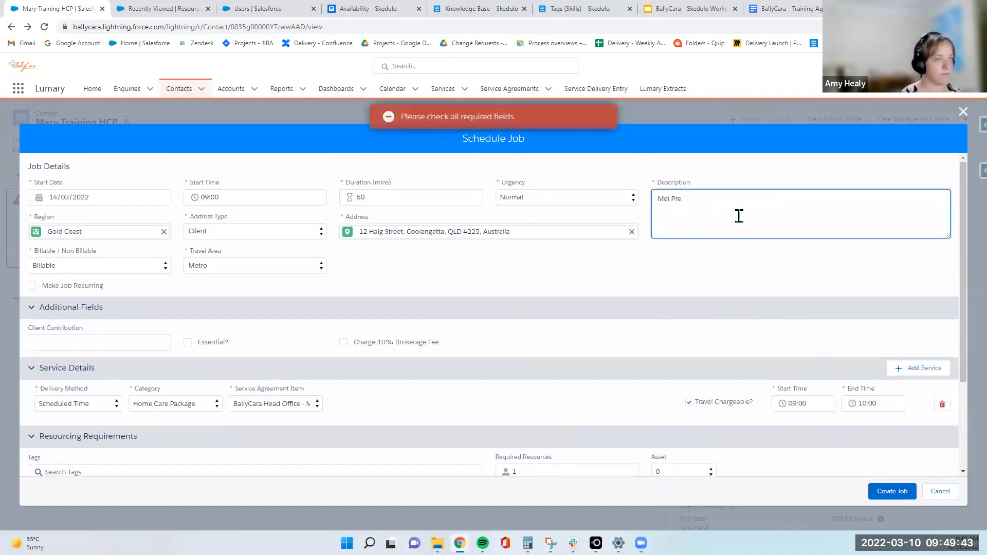
key(BackSpace)
key(BackSpace)
key(BackSpace)
key(BackSpace)
key(BackSpace)
text(al Prep)
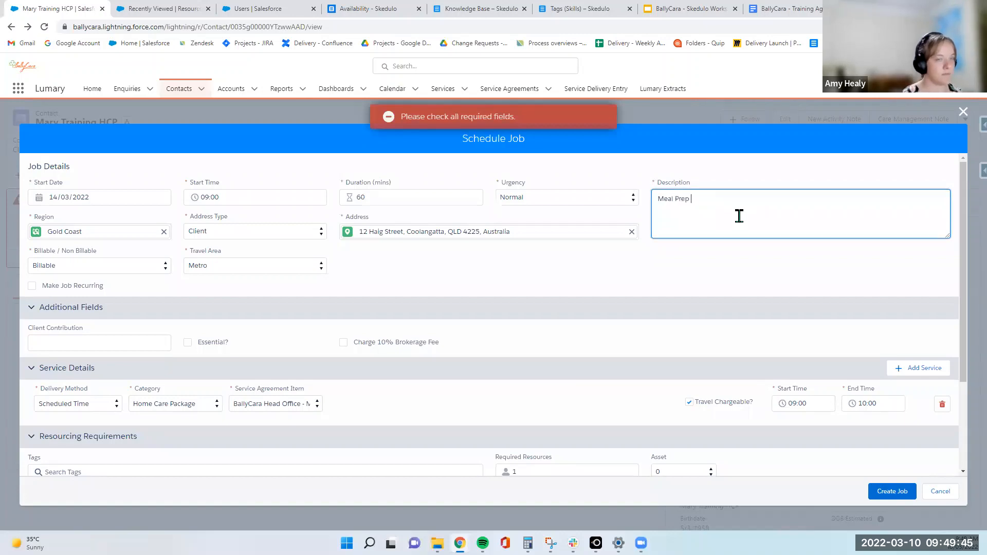
Create the job, resolving the contract warning with ALL JOBS, and open its resource allocation
click(891, 491)
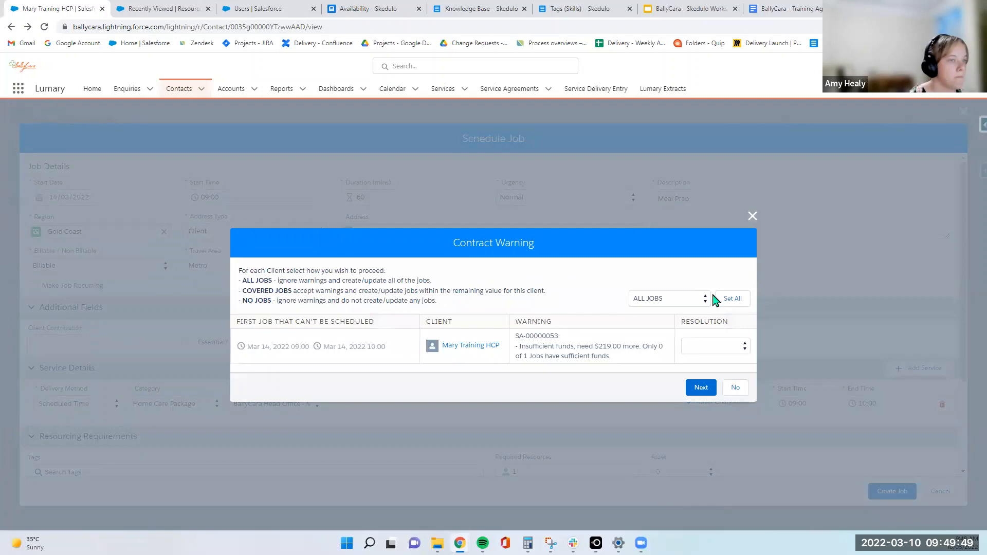
click(721, 299)
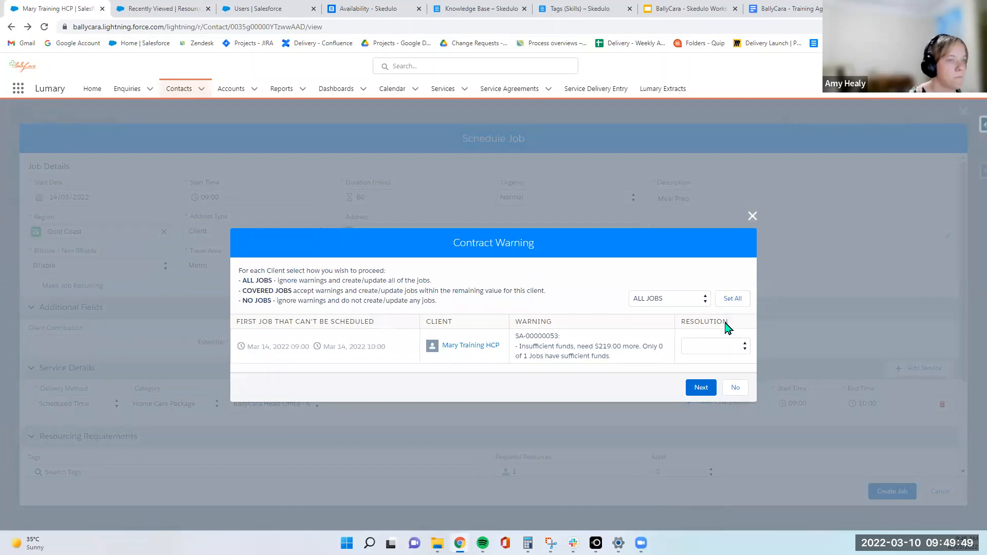
click(702, 387)
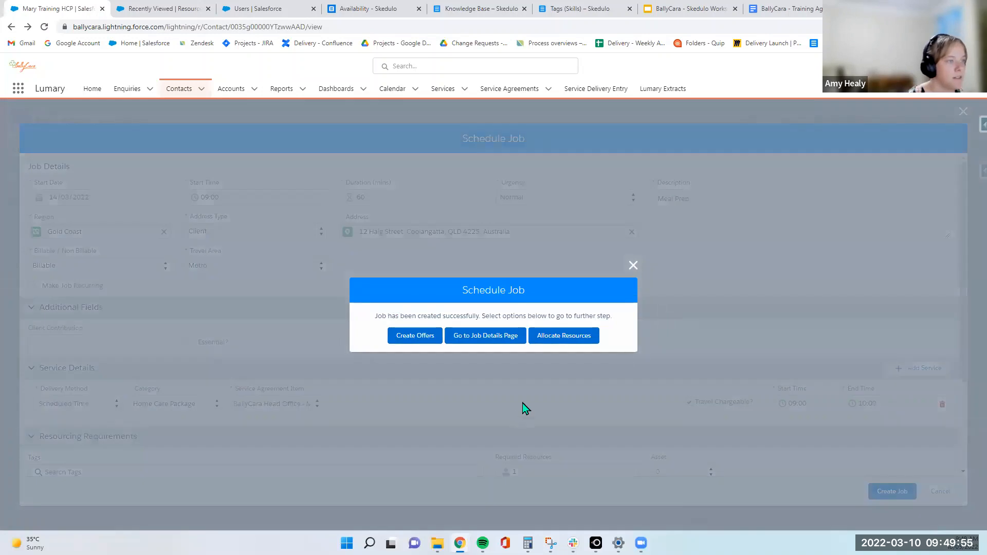
click(564, 338)
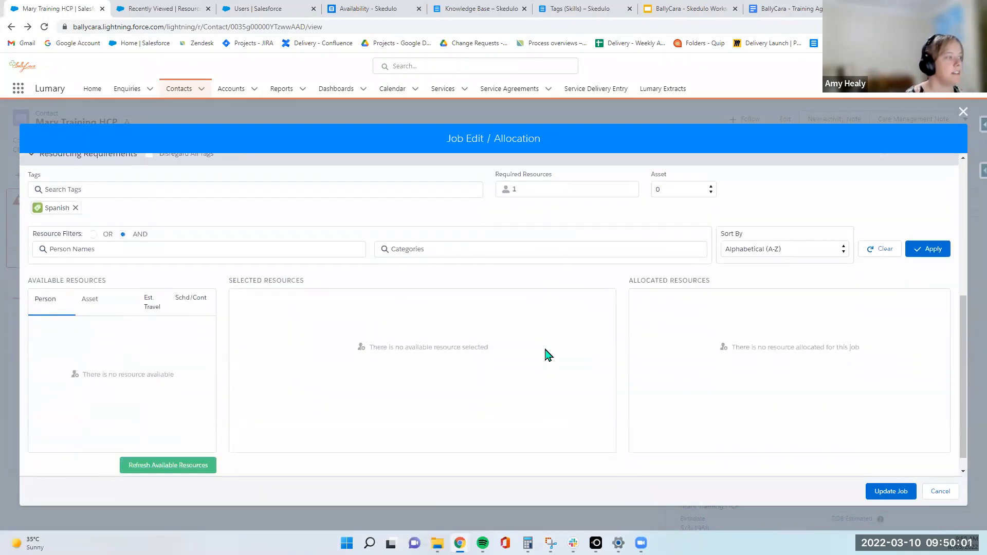
Remove the Spanish tag from the job's resourcing requirements and select Lumary Admin from the available resources
scroll(458, 368, up, 1)
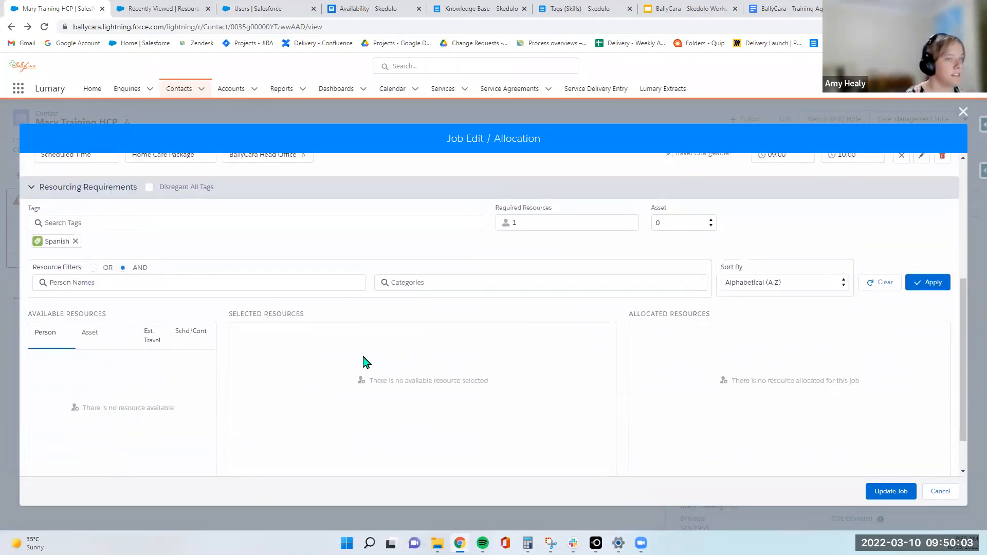
scroll(273, 374, up, 5)
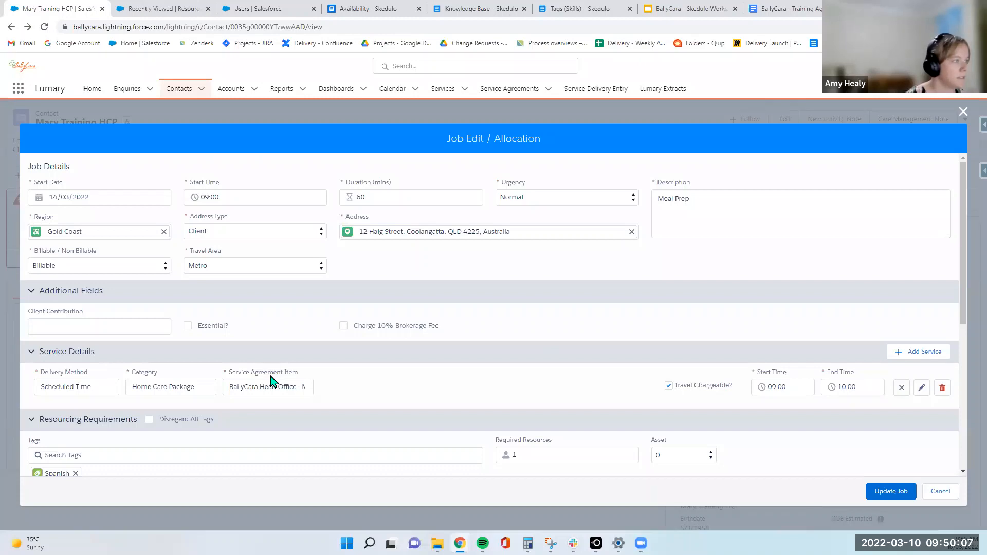
scroll(272, 383, down, 1)
click(75, 423)
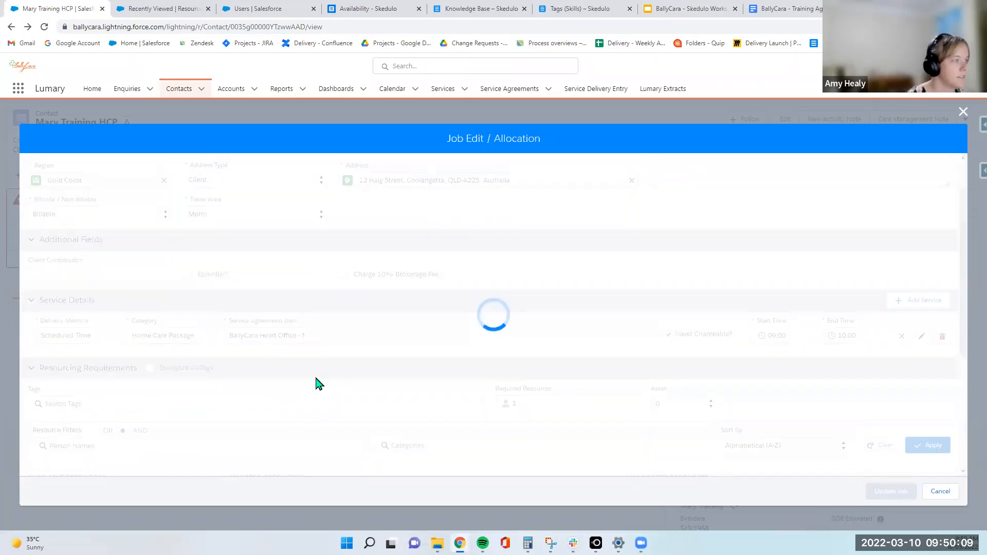
scroll(316, 383, down, 4)
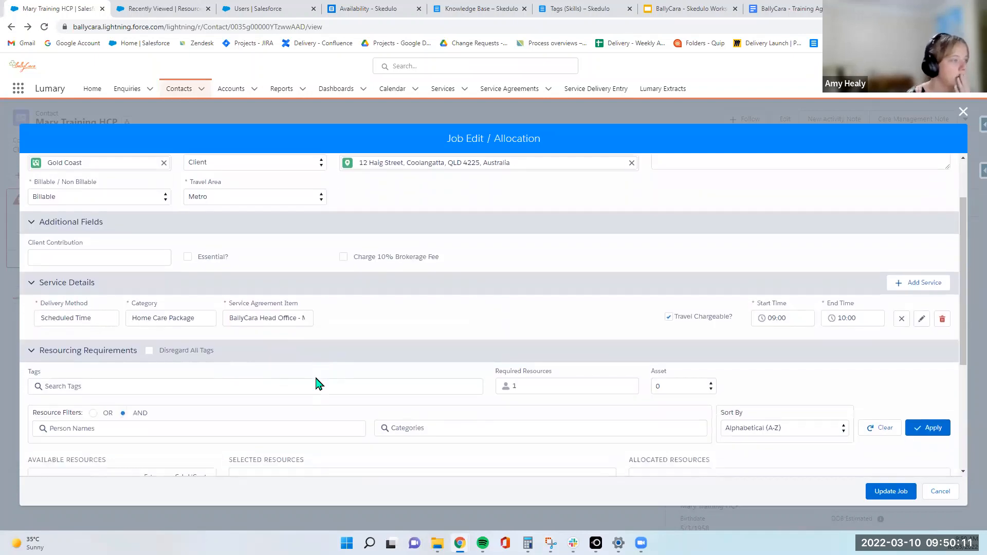
click(136, 337)
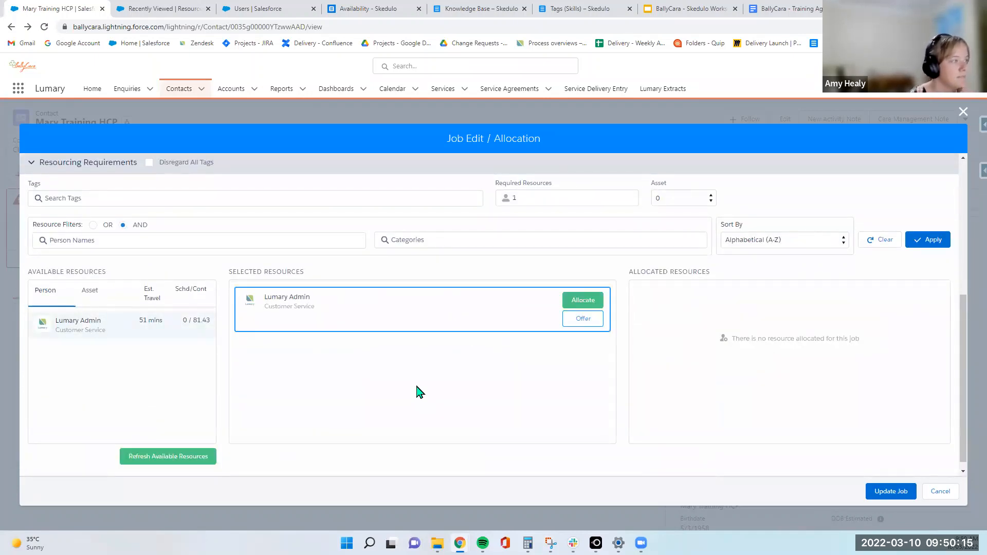
Compare the job's details with Skedulo's Gold Coast availability calendar and the worker's Salesforce user record, and return to the job's editor
scroll(421, 392, up, 1)
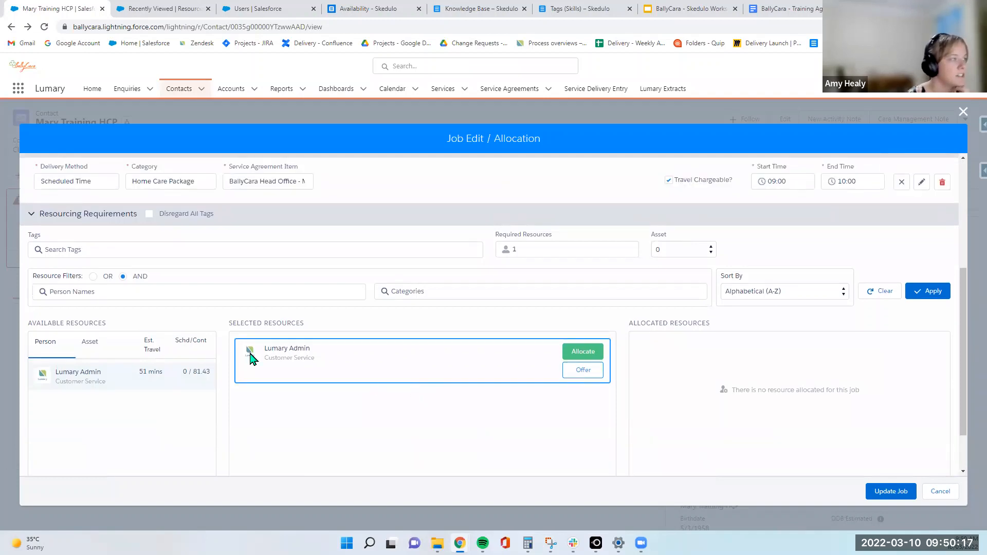
scroll(251, 358, up, 4)
click(361, 8)
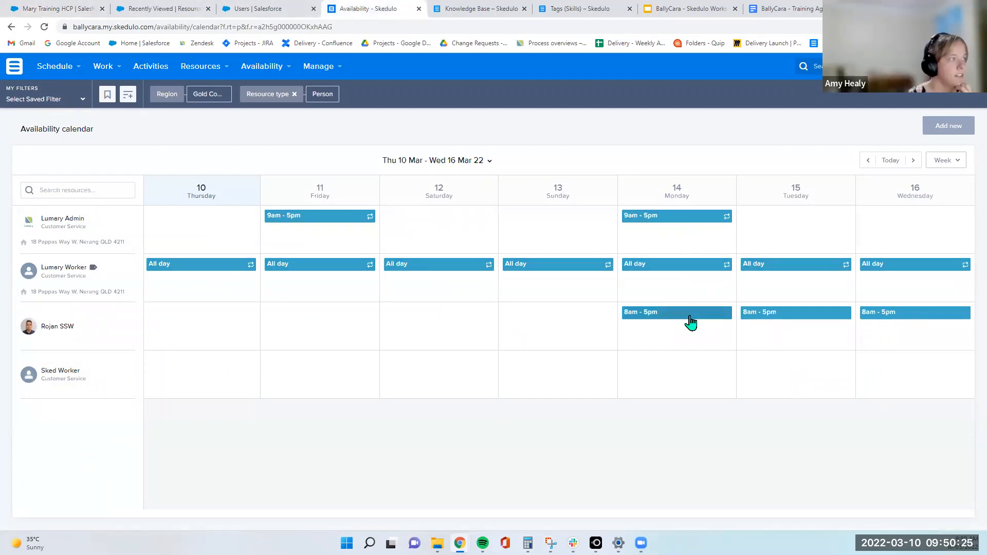
click(177, 9)
click(276, 9)
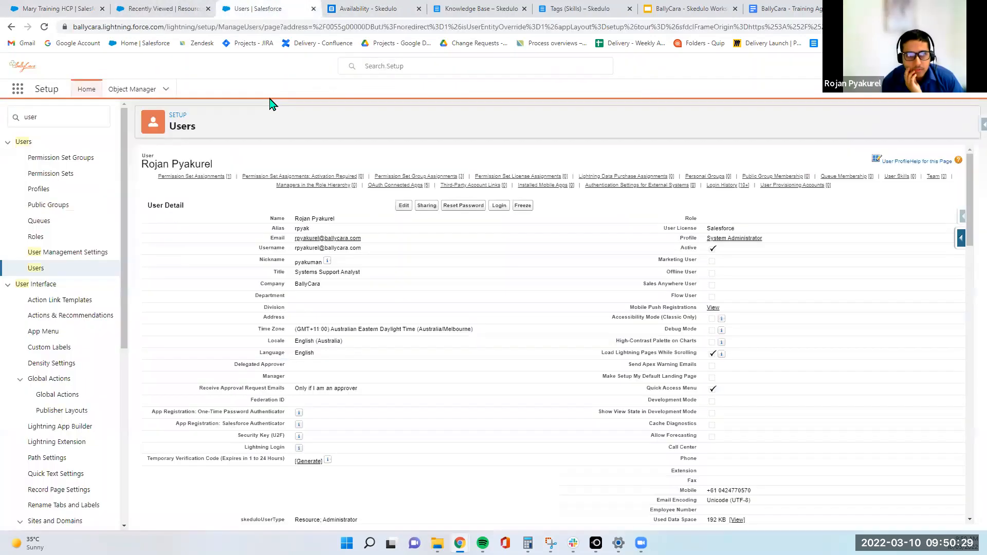
click(24, 7)
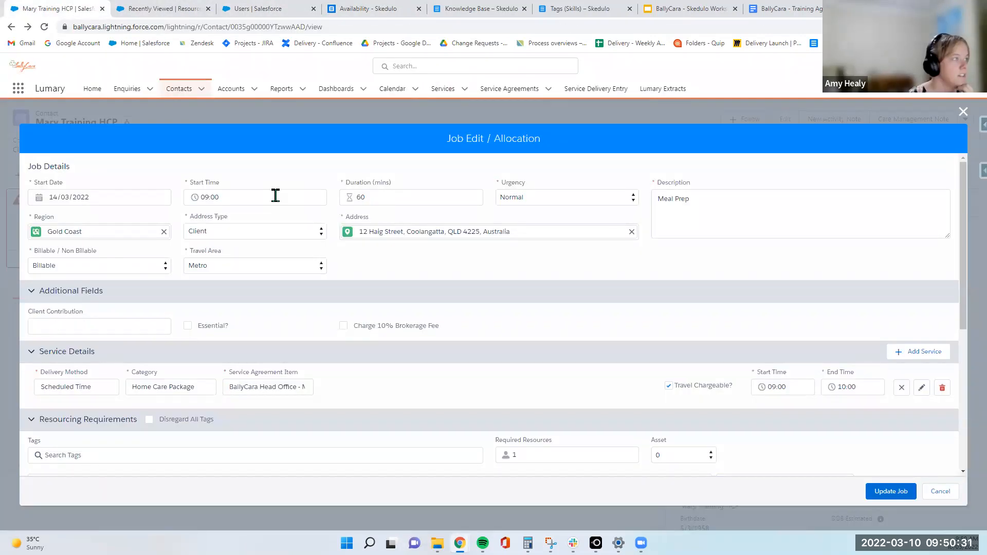
Search the job's person name filter for the worker by first name
scroll(308, 321, down, 4)
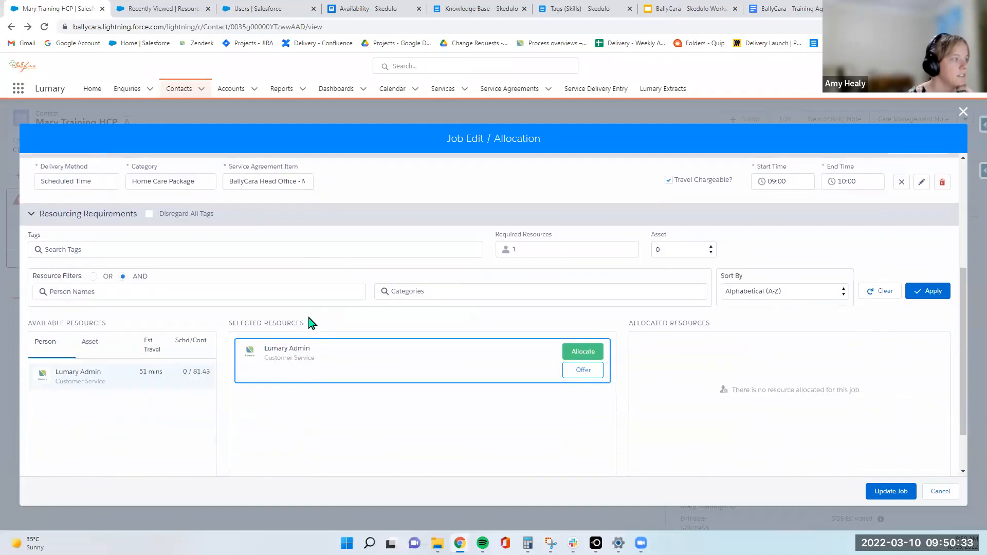
click(297, 292)
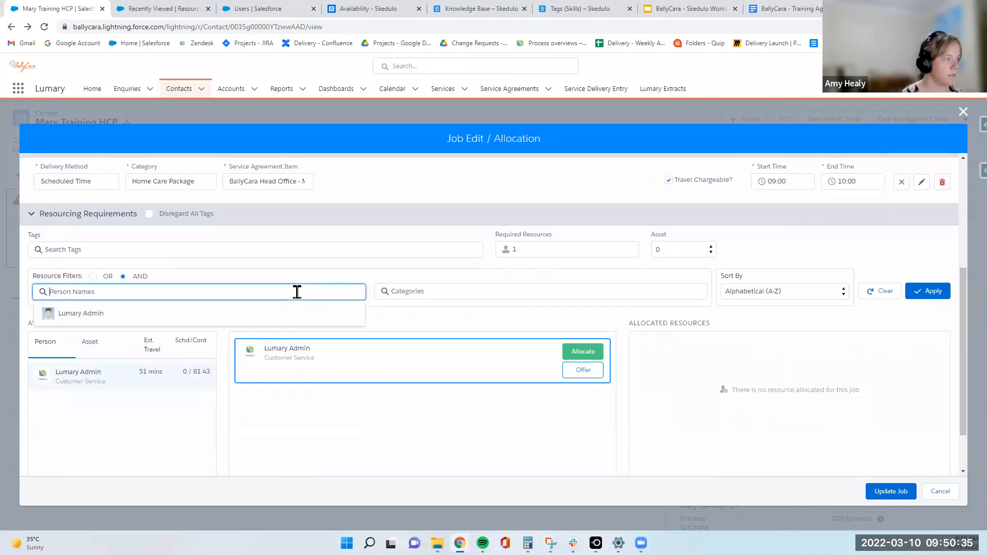
text(Roja)
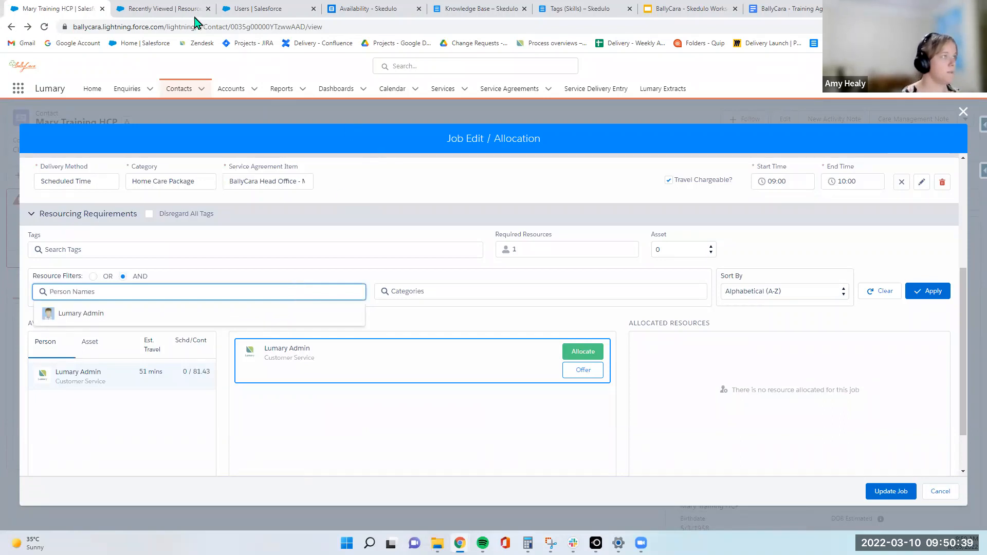
Recheck the availability calendar in Skedulo and the worker's user and resource pages in Salesforce, and return to the job's allocation
click(365, 9)
mouse_move(318, 67)
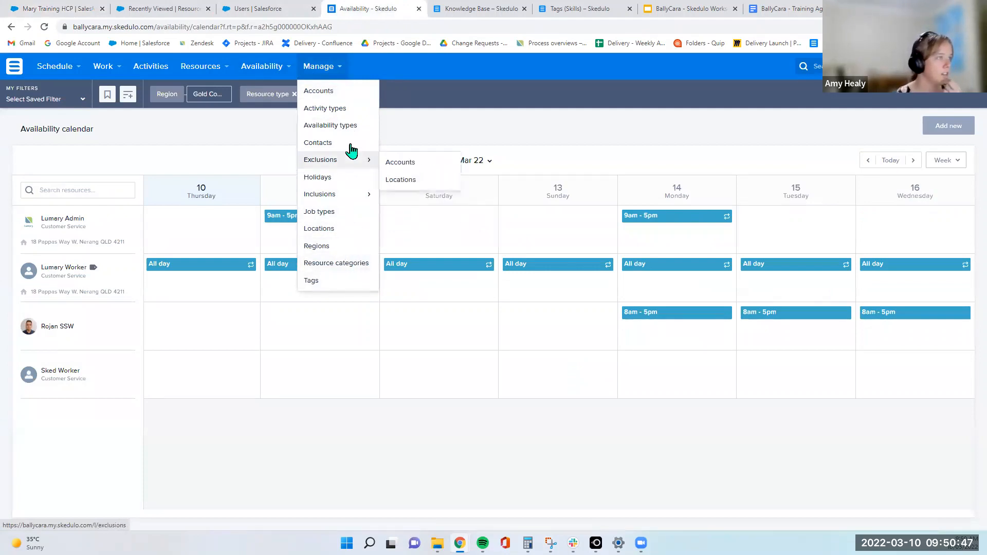
mouse_move(218, 72)
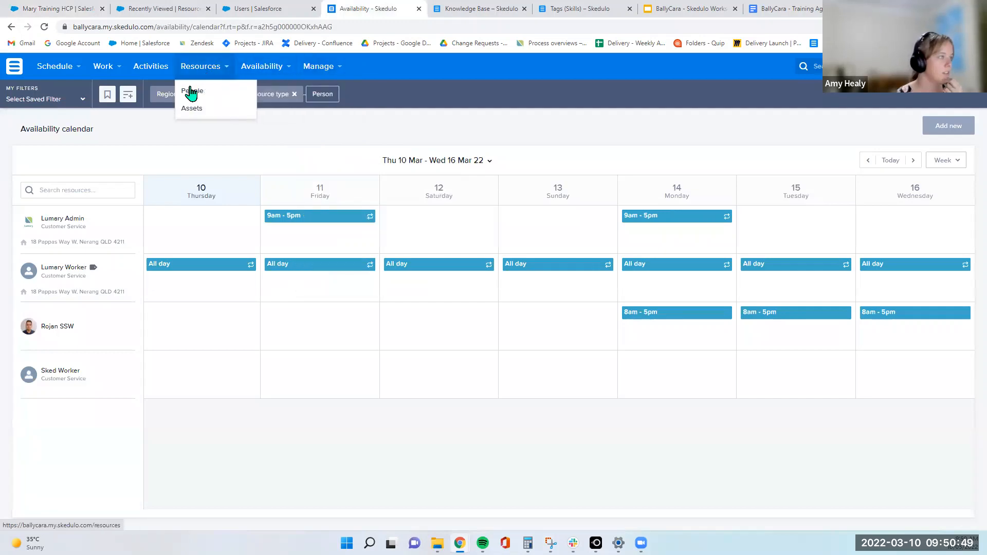
click(252, 7)
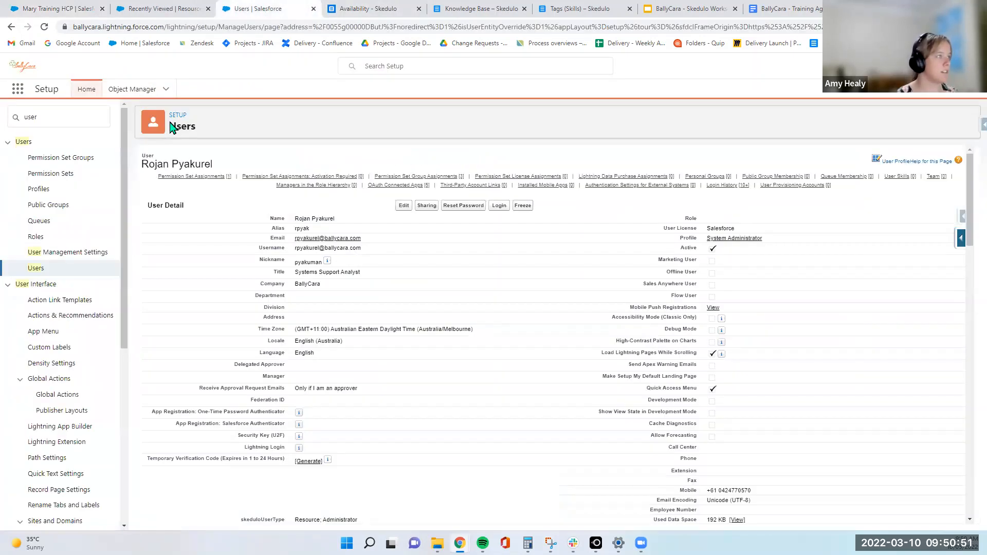
click(160, 8)
click(46, 8)
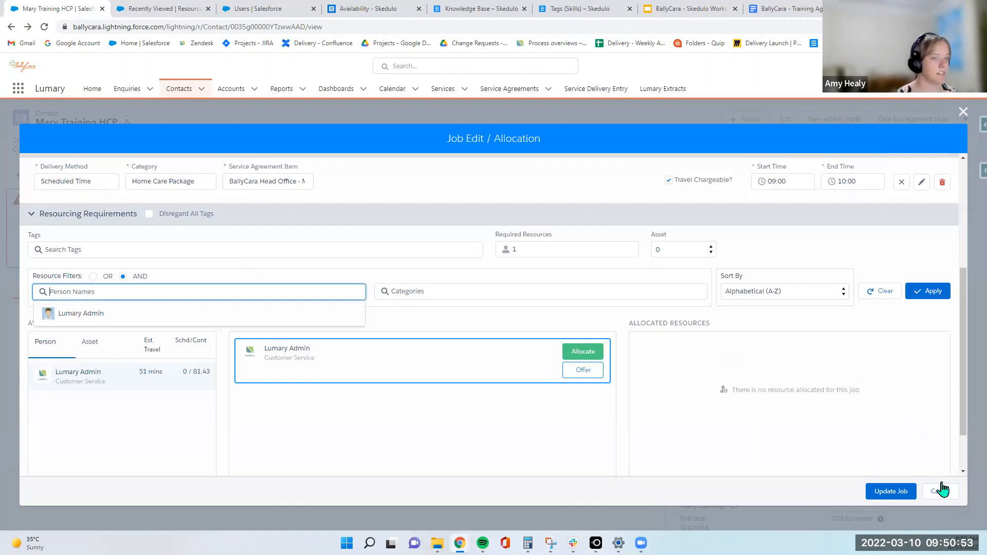
Refresh the job's available resources and close its editor without updating the job
scroll(609, 398, down, 2)
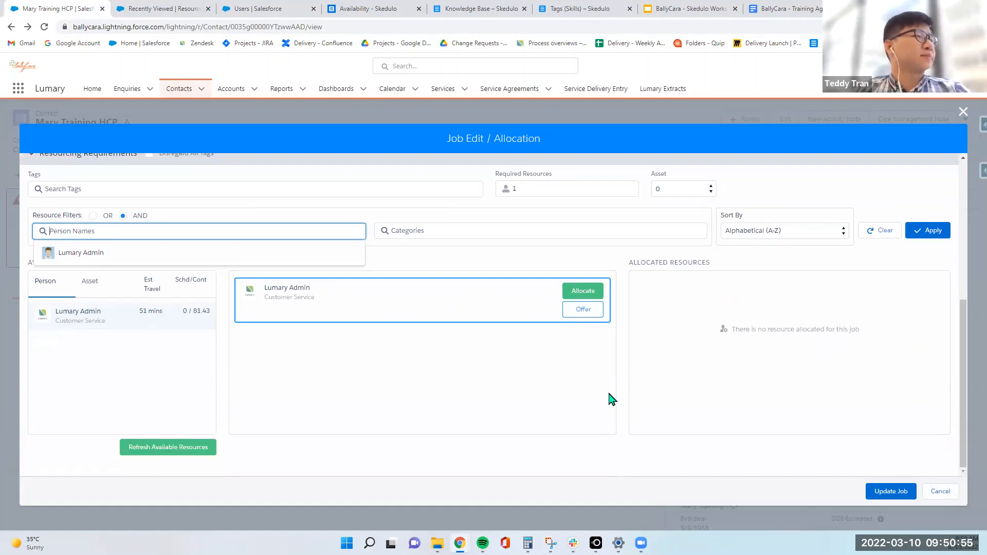
click(157, 452)
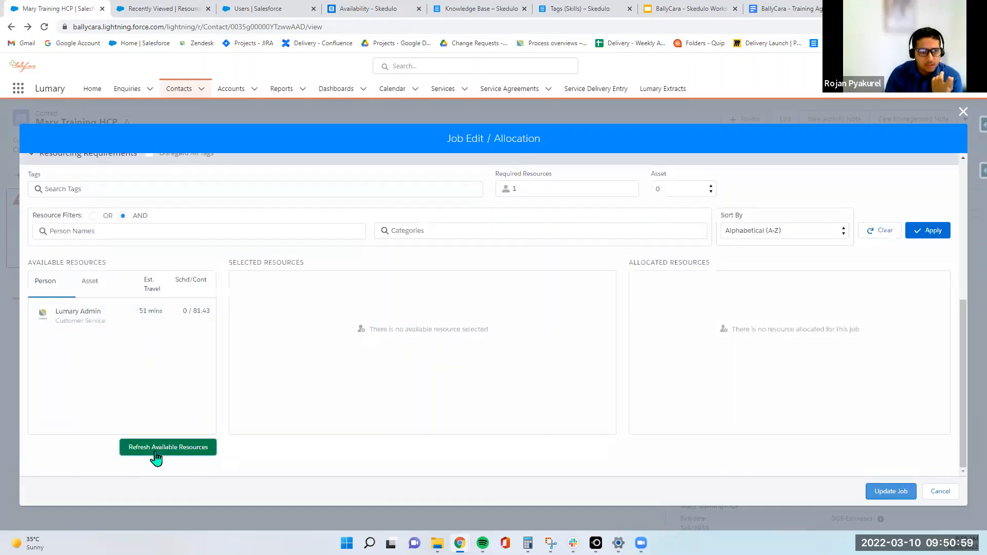
click(945, 493)
click(523, 345)
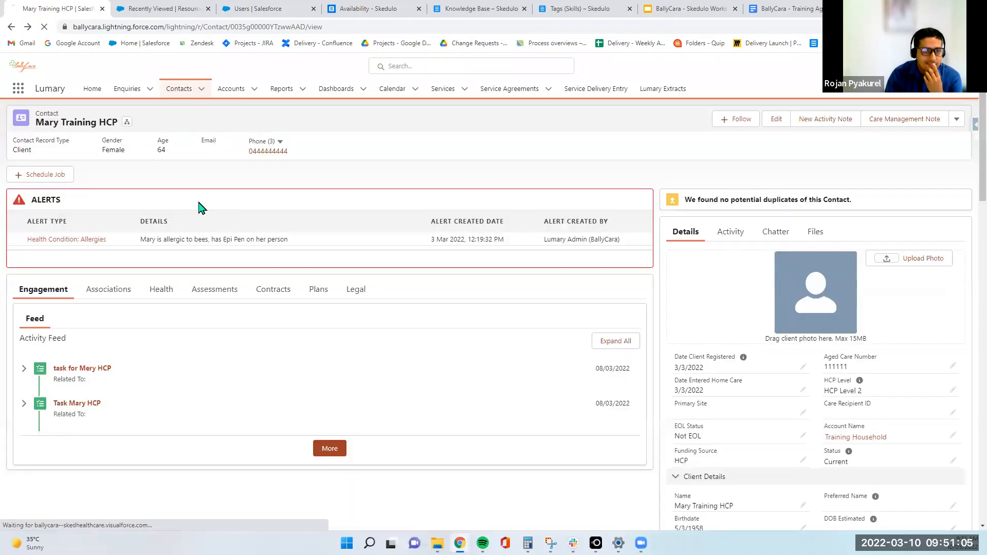
Start scheduling another job for the client with region Gold Coast and start date 15/03/2022
click(53, 176)
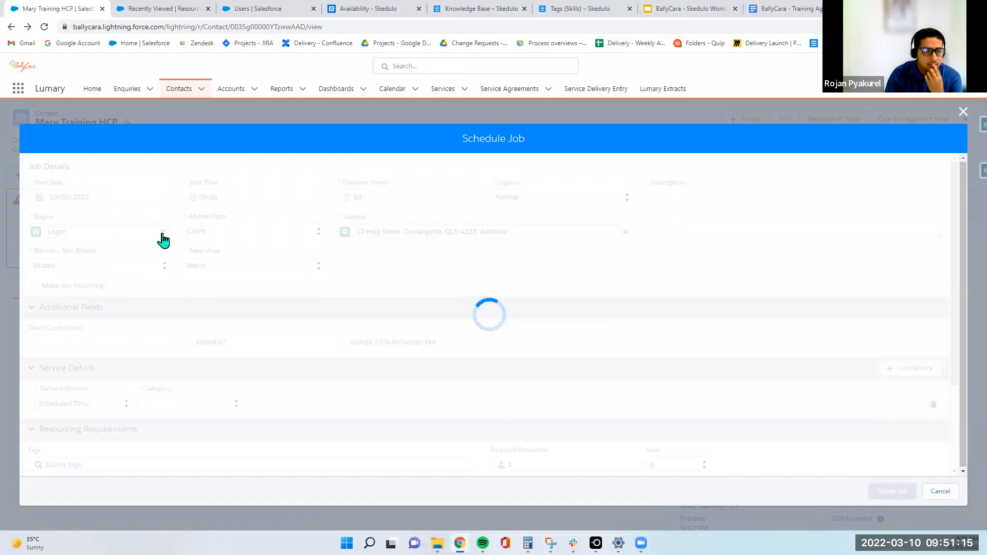
click(163, 232)
click(119, 283)
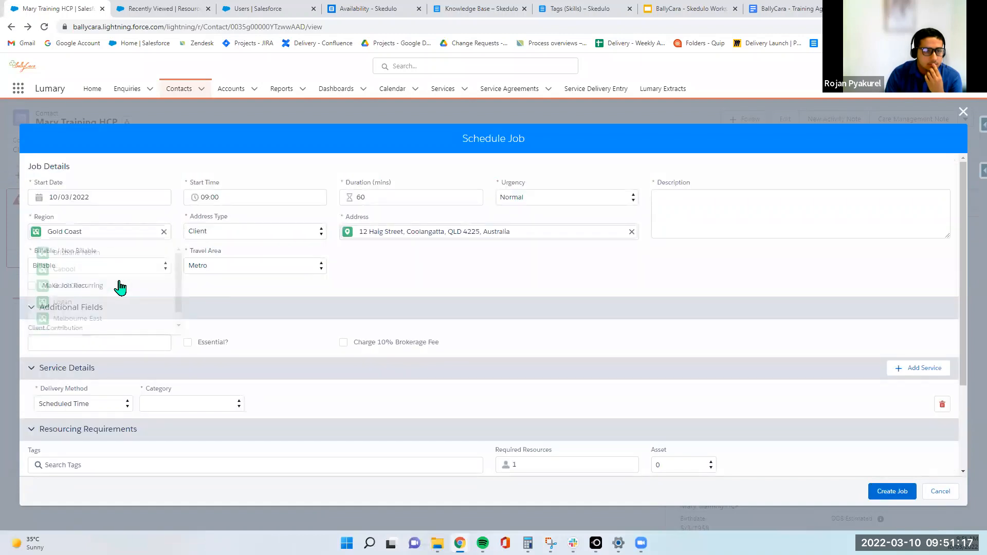
click(119, 197)
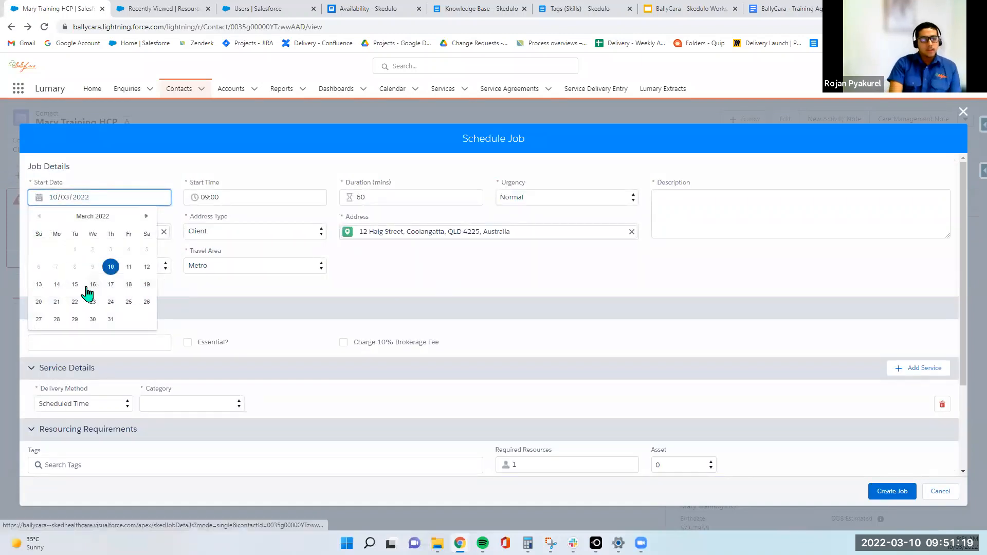
click(81, 289)
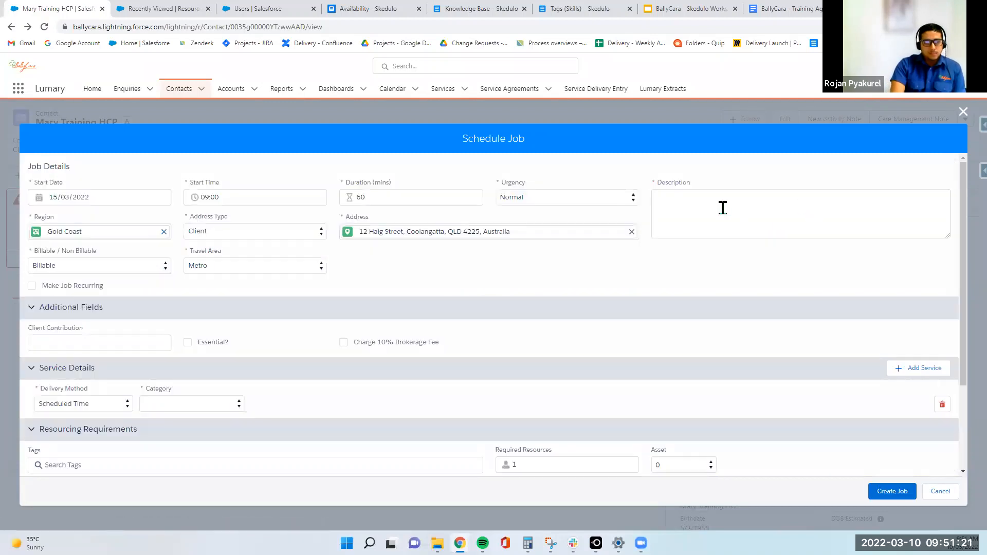
Describe the new job as "Meal" and set its service to delivery method Workers Actual Time and category Home Care Package
click(722, 209)
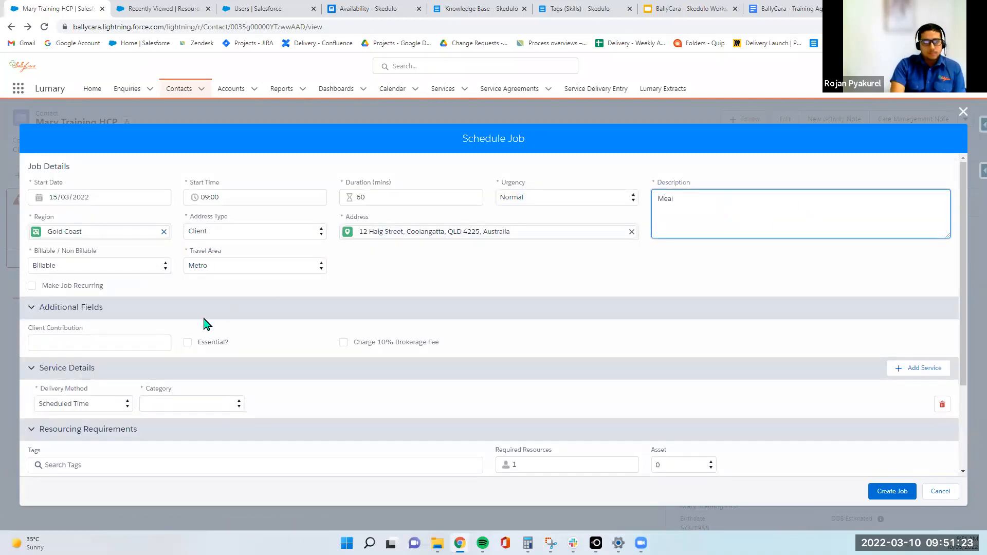
scroll(206, 324, down, 1)
click(119, 353)
click(57, 371)
click(170, 353)
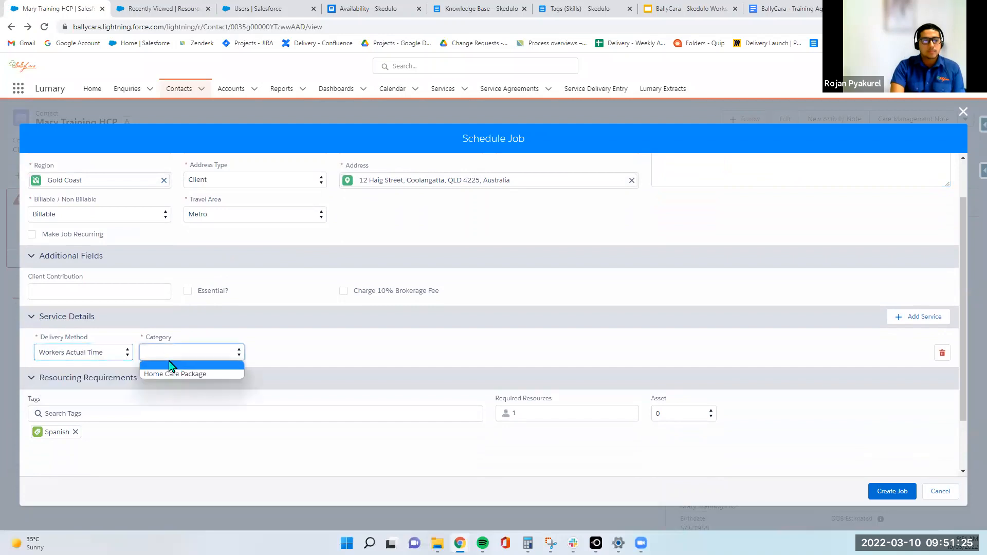
click(179, 373)
Choose the Exercise Physiology service agreement item at the HCP client's home rate and make travel non-chargeable
click(279, 355)
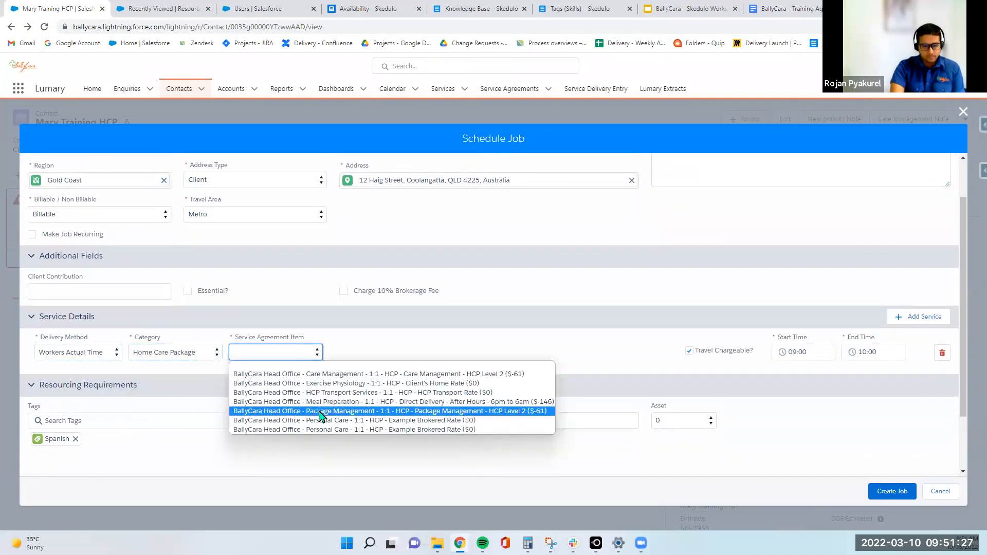
click(320, 383)
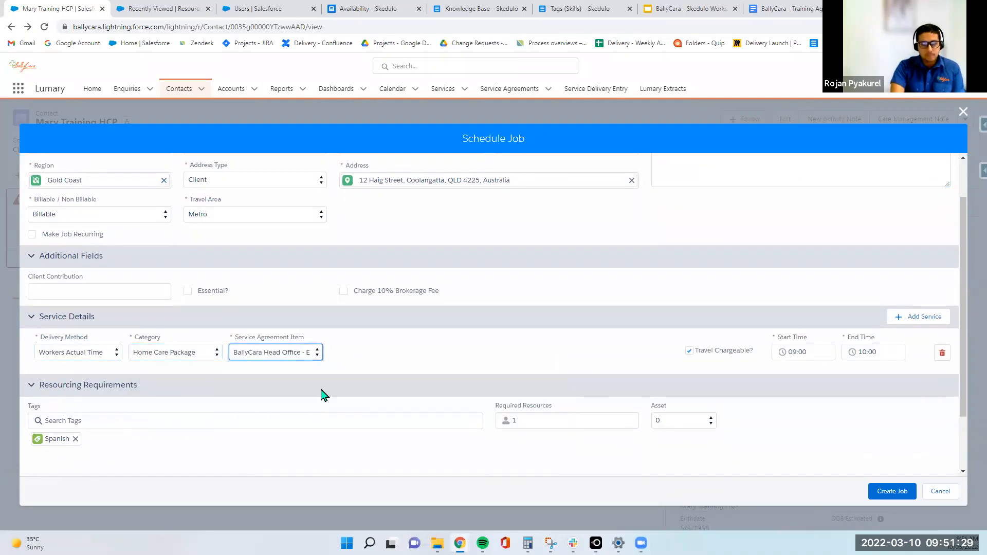
click(689, 350)
scroll(651, 359, down, 2)
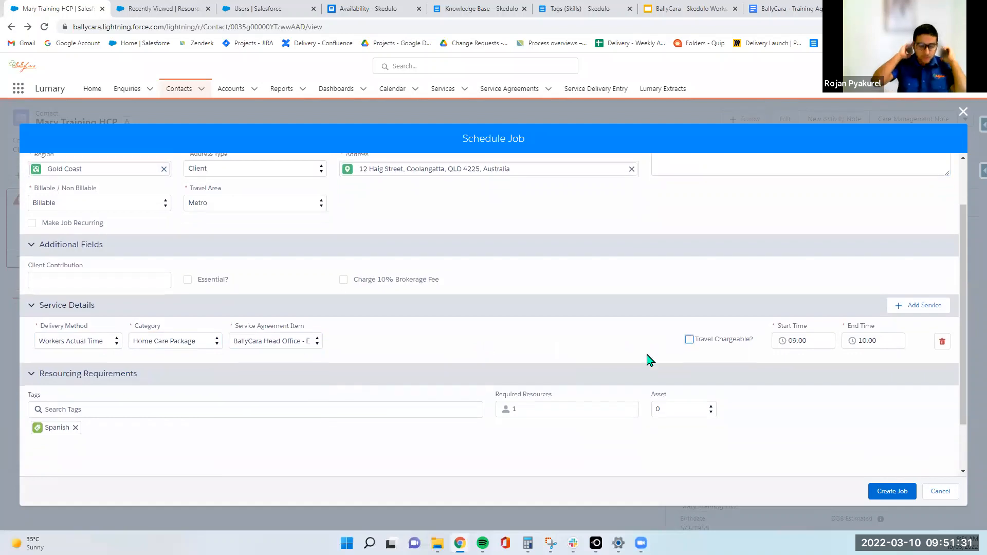
scroll(847, 389, up, 3)
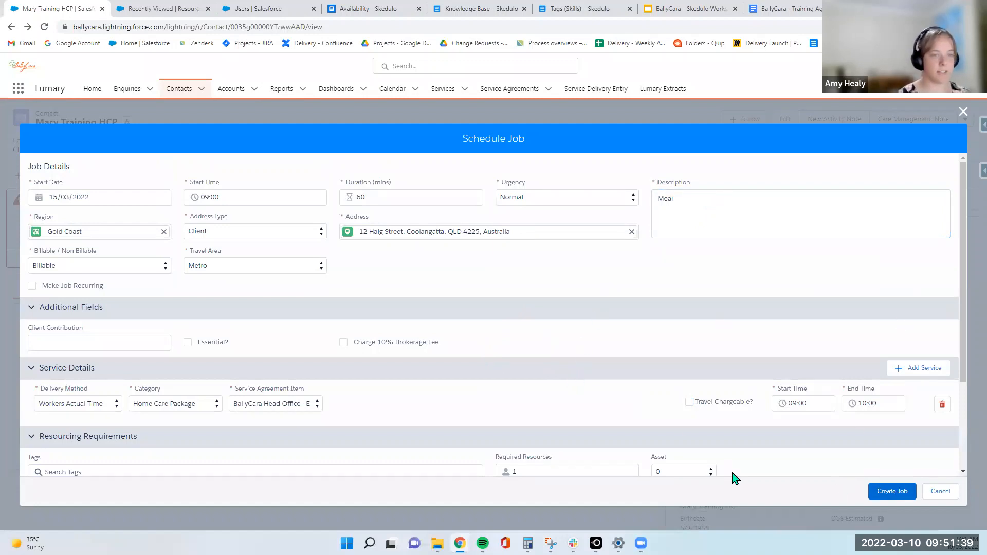
Create the job, proceeding past the contract warning, and open its resource allocation
click(892, 491)
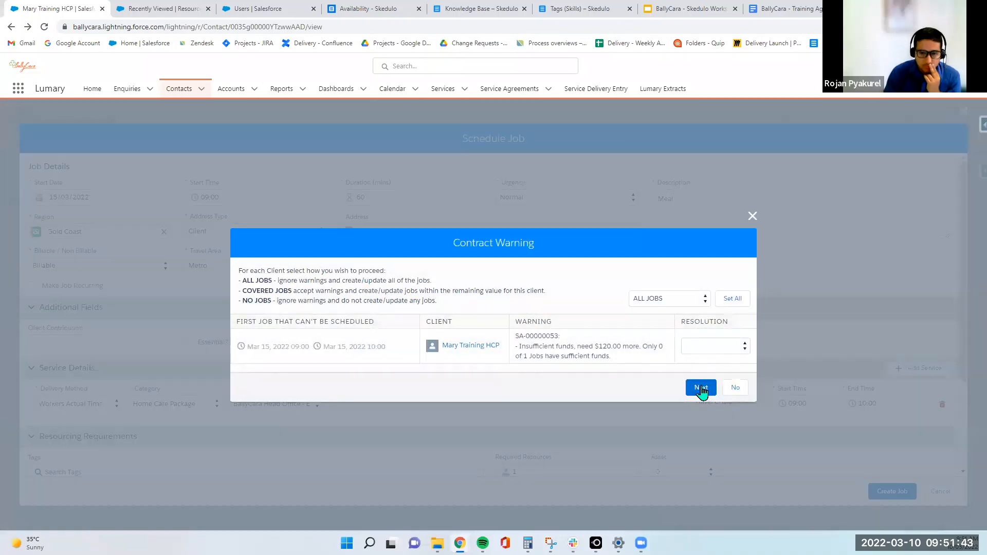
click(701, 389)
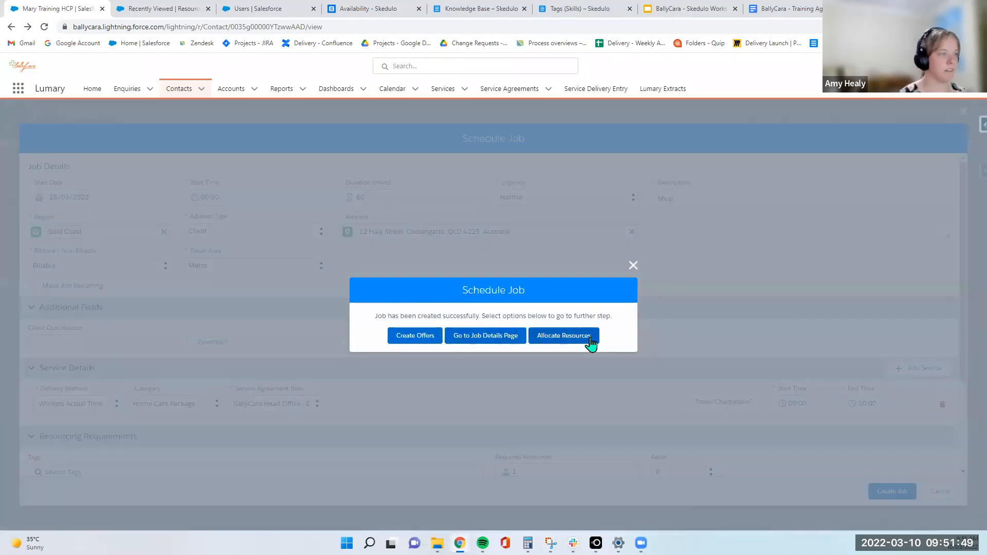
click(590, 339)
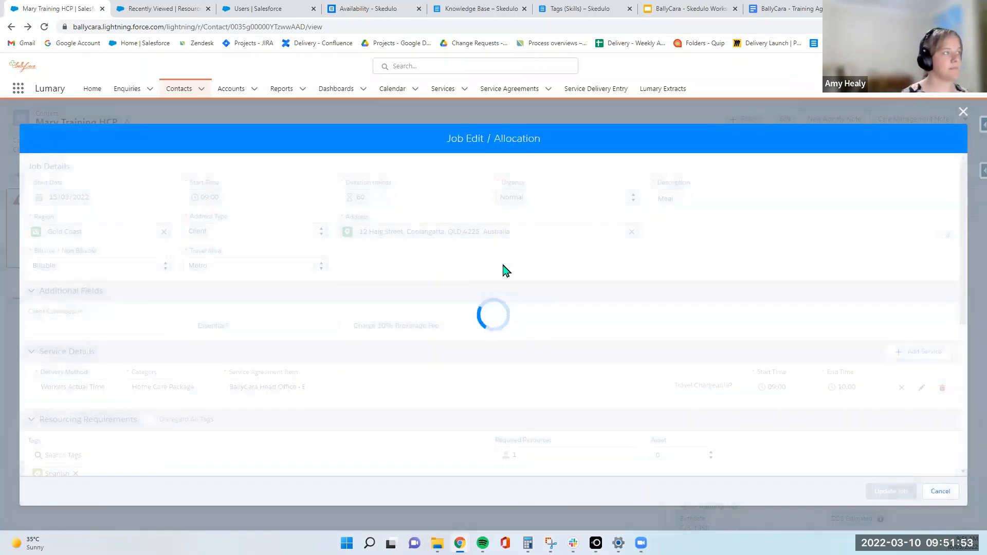
scroll(506, 271, down, 2)
scroll(507, 271, down, 3)
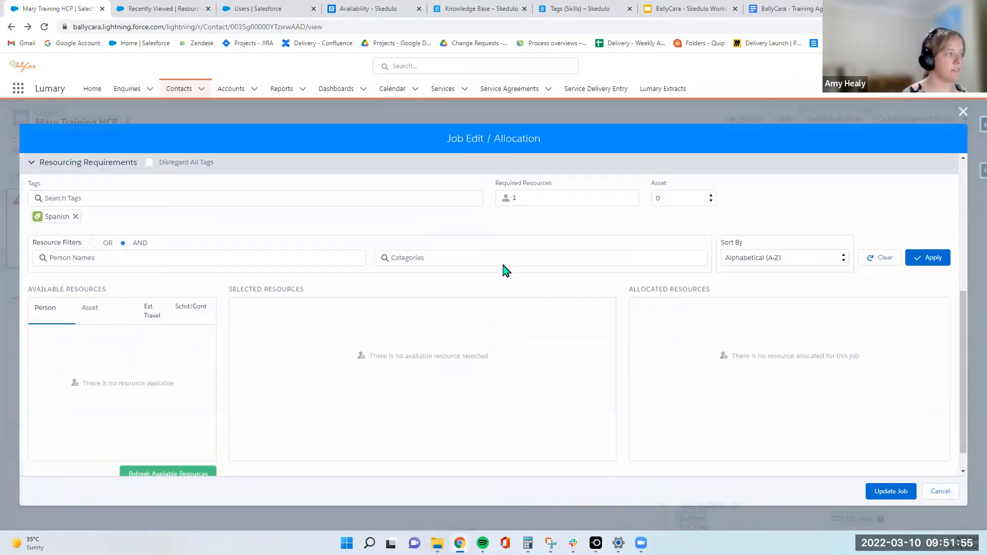
Remove the Spanish tag from the job, change its start date to 17/03/2022, and check the available resources
click(75, 216)
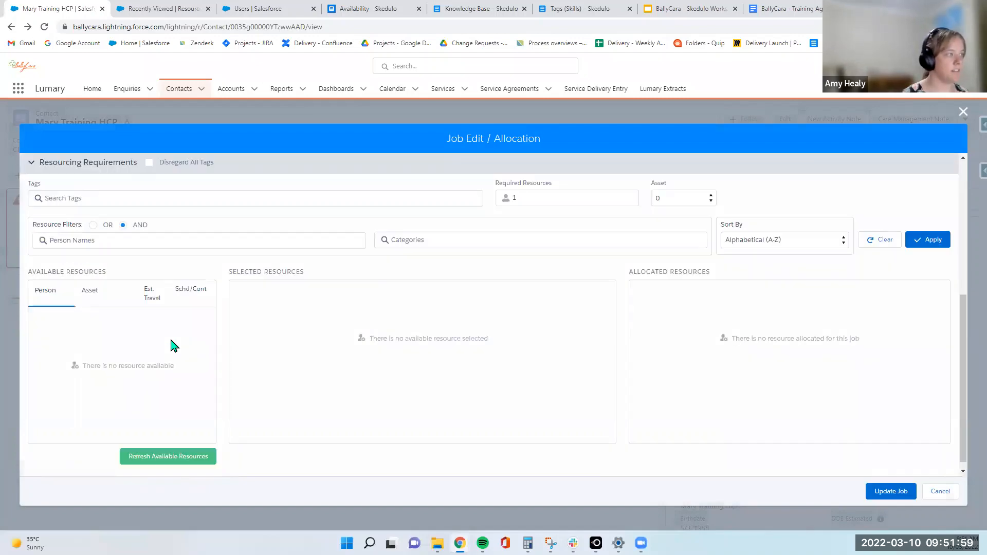
scroll(172, 346, up, 5)
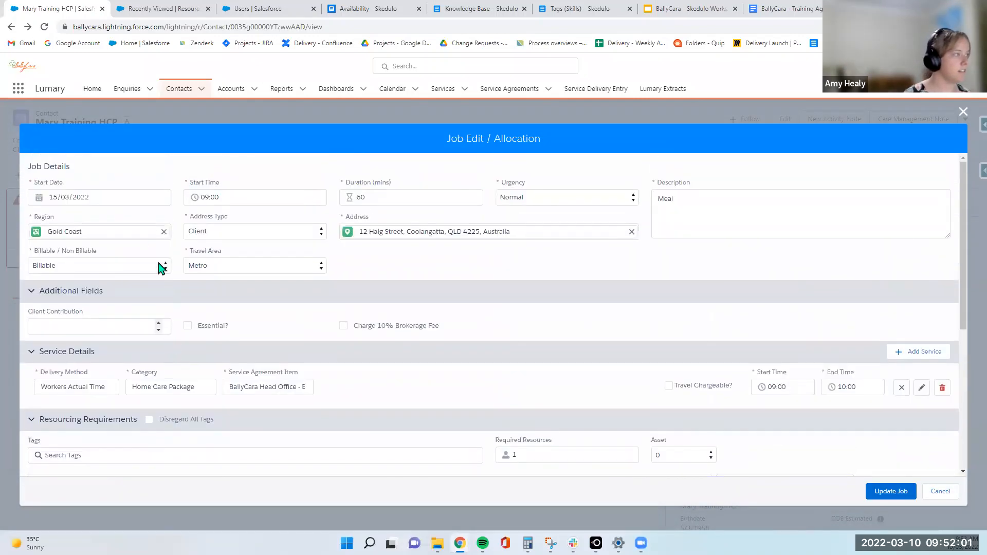
click(141, 191)
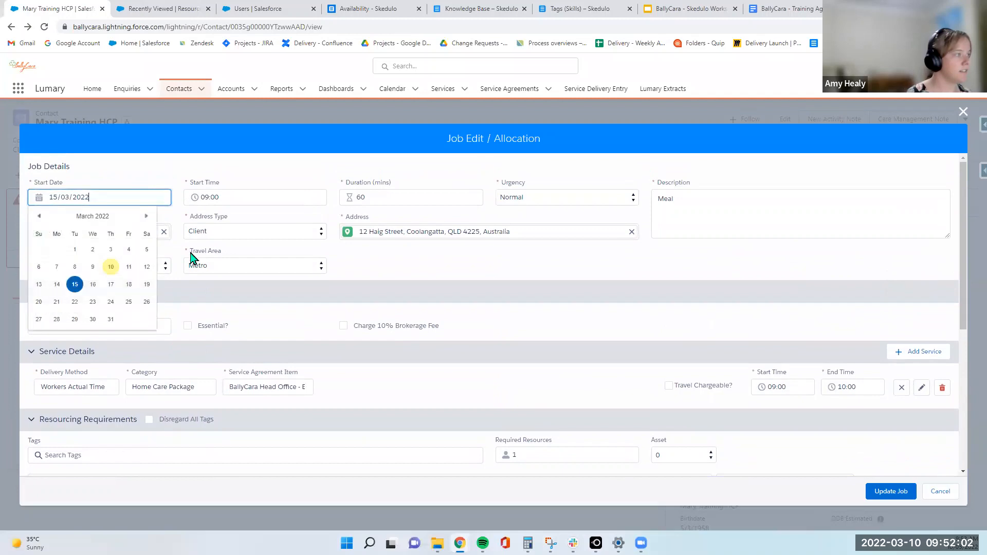
click(108, 287)
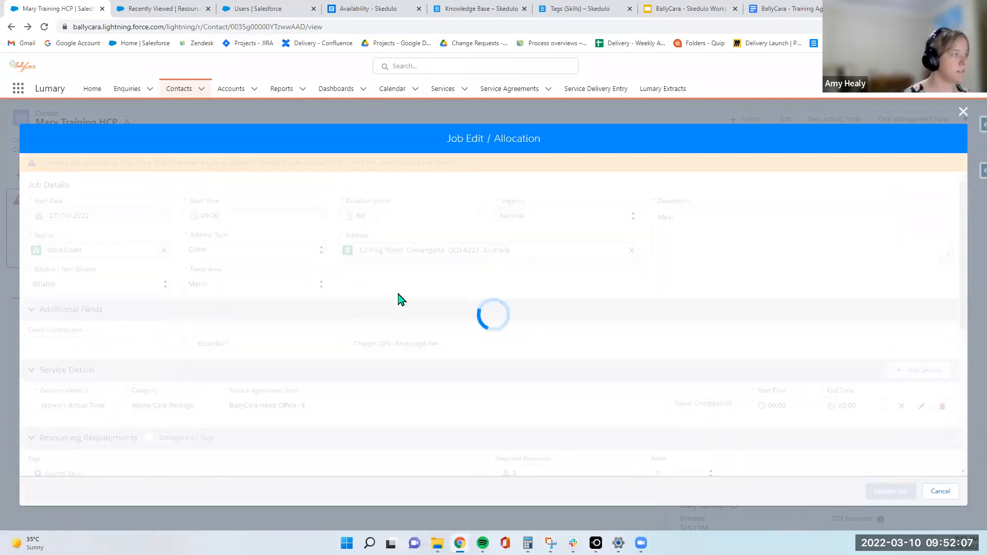
scroll(401, 299, down, 4)
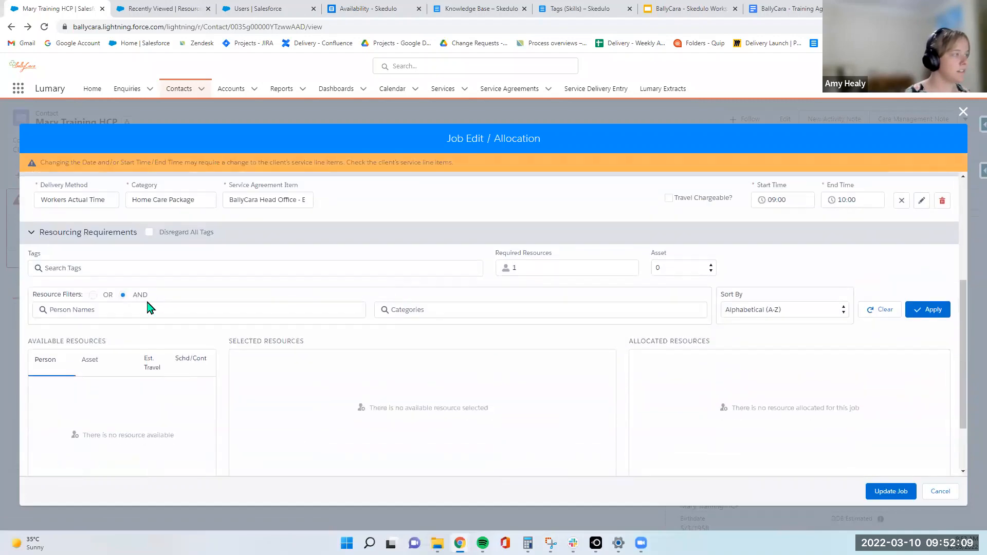
scroll(226, 335, down, 2)
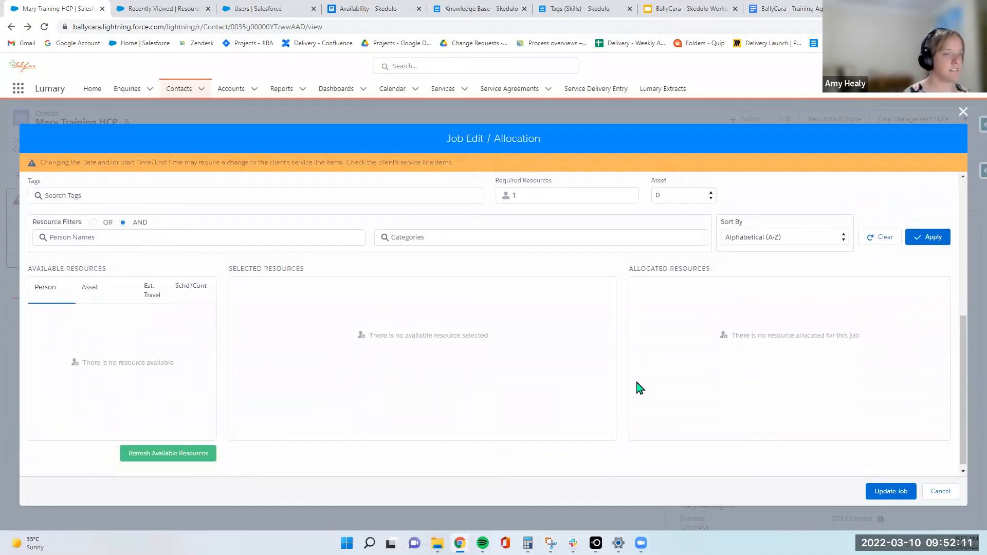
scroll(253, 352, up, 6)
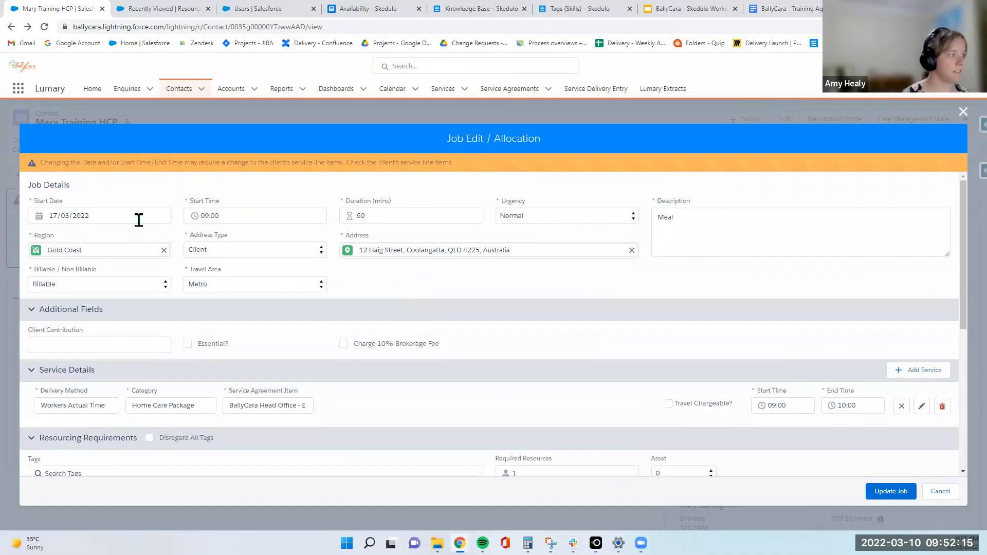
Check the workers' availability in Skedulo for the week of 17 to 23 March 2022
click(355, 9)
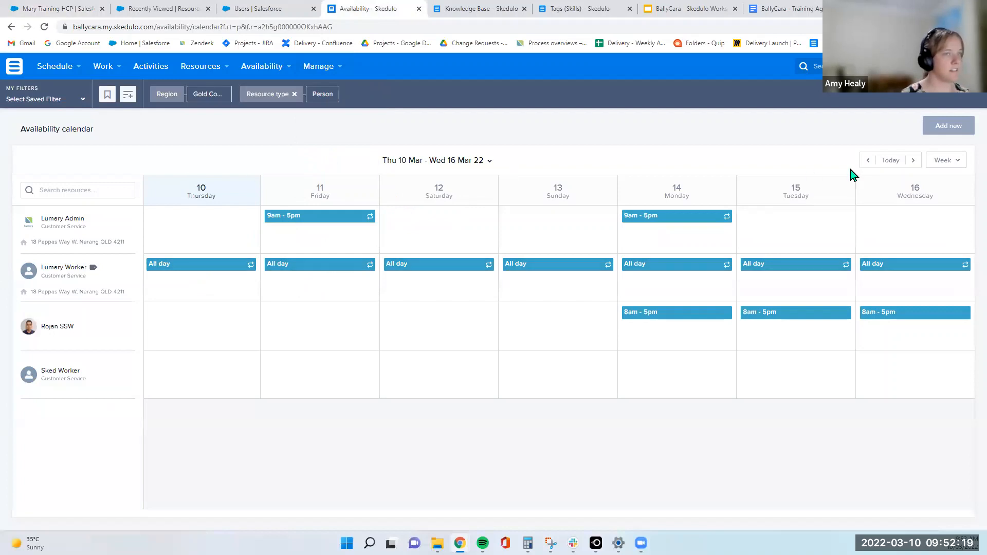
click(914, 161)
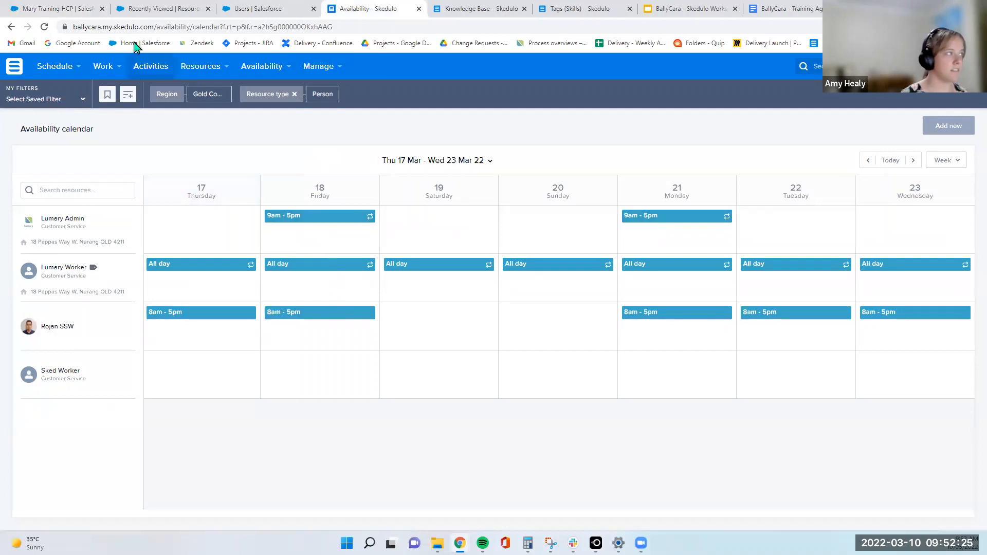
Switch to the HCP training contact's job edit form, review the meal job's details and refresh the available resources
click(160, 7)
click(50, 8)
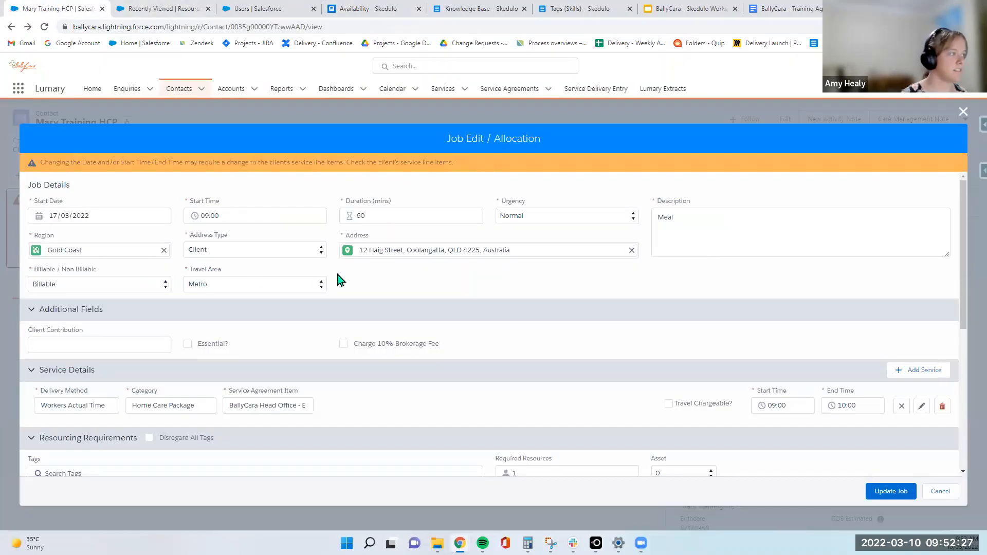
scroll(570, 334, down, 4)
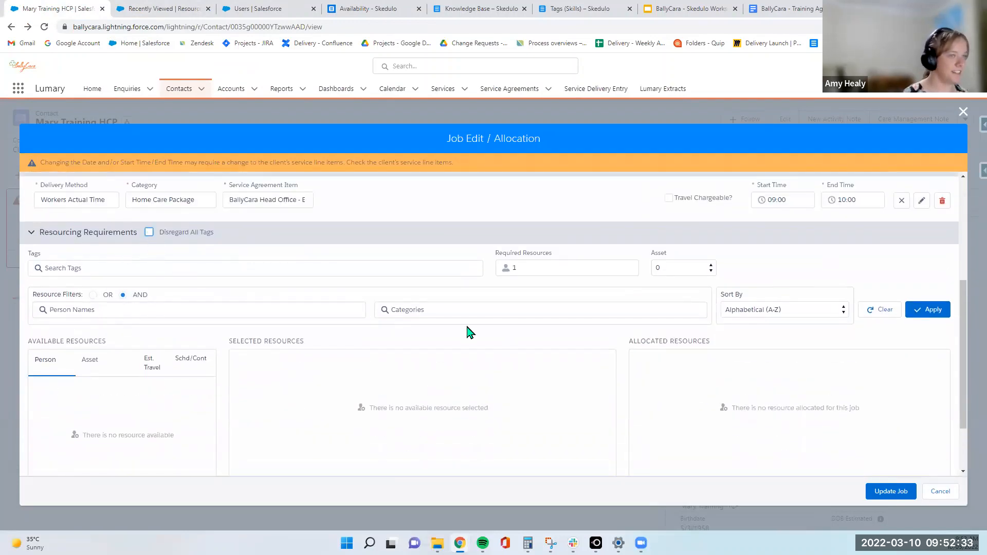
scroll(469, 332, down, 2)
click(173, 449)
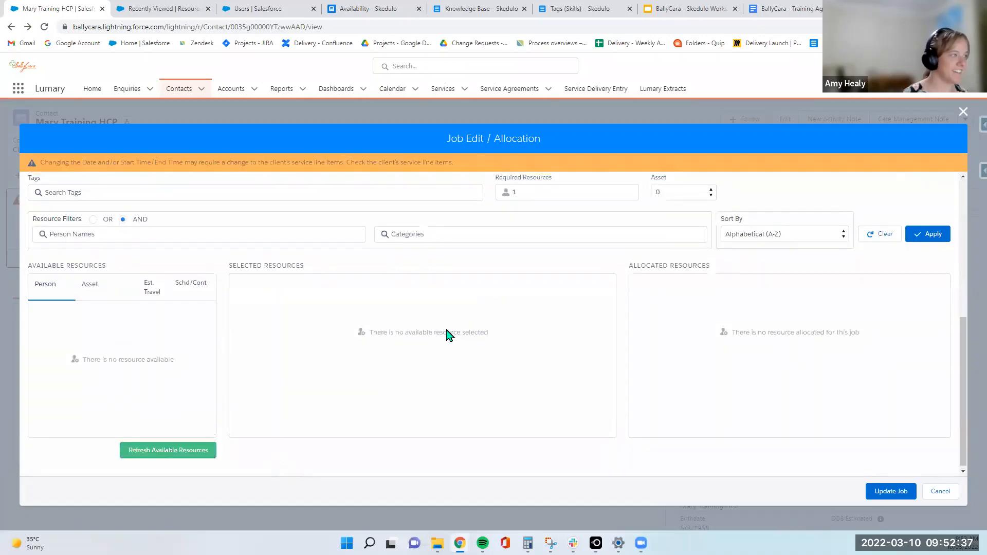
scroll(863, 262, up, 5)
scroll(846, 249, up, 1)
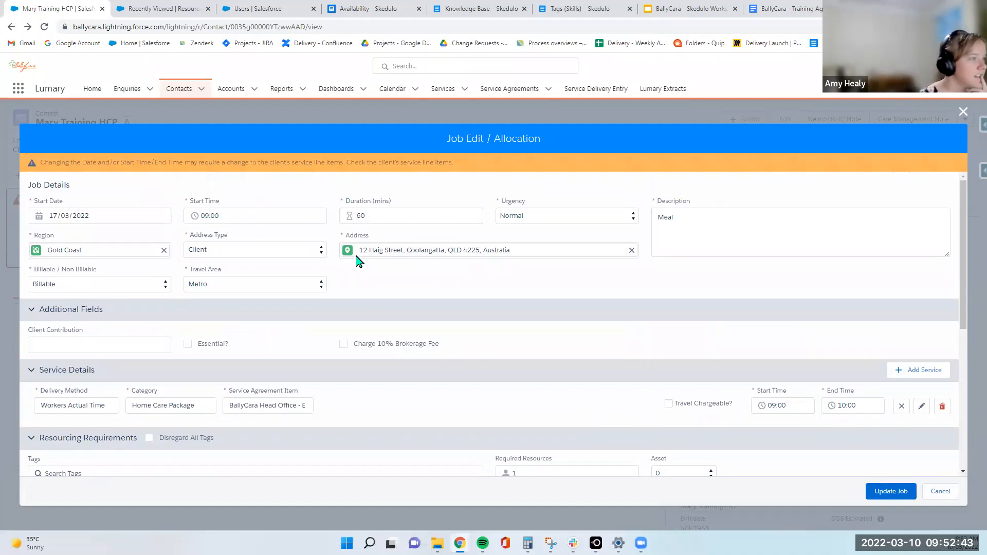
scroll(185, 329, down, 4)
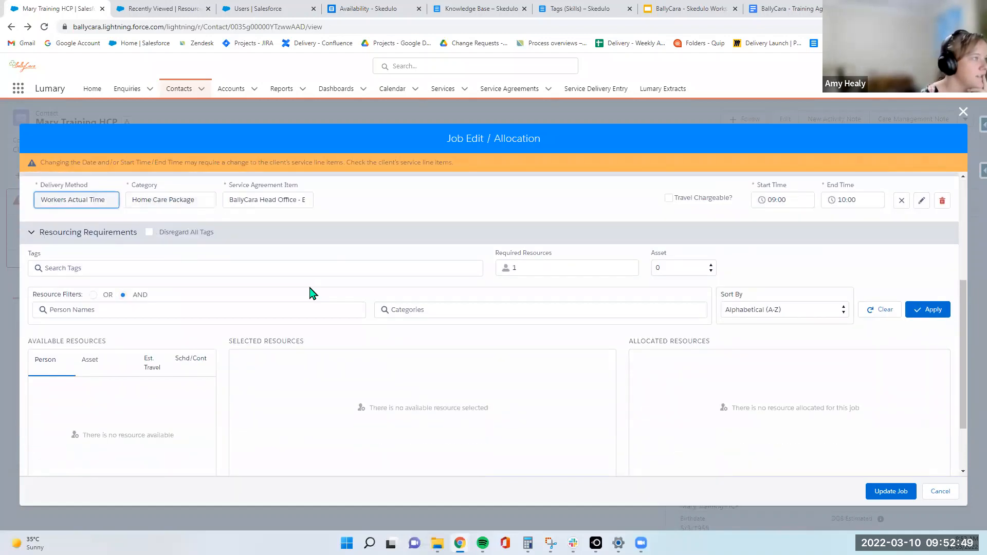
Update the job, proceed past the contract warning with ALL JOBS, and open the job details page
click(879, 490)
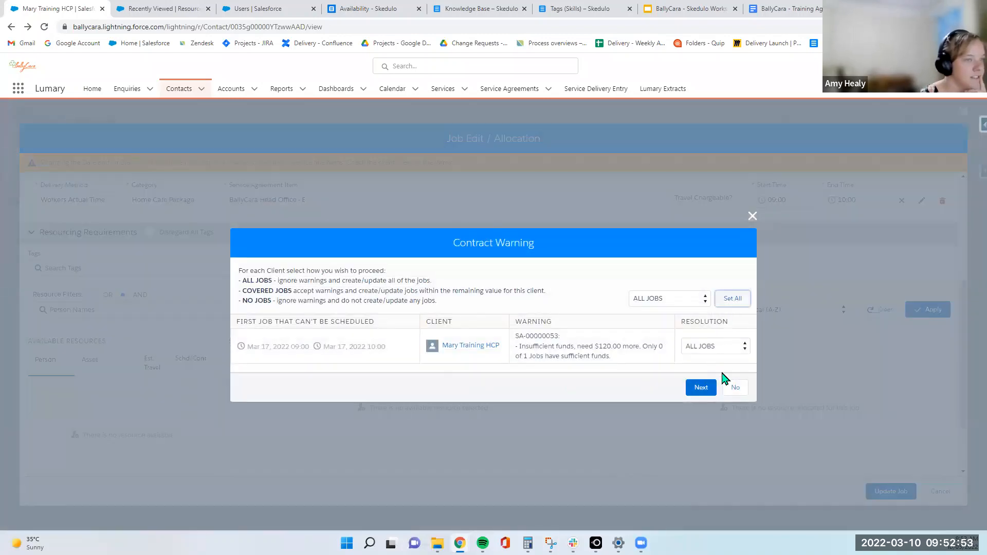
click(700, 389)
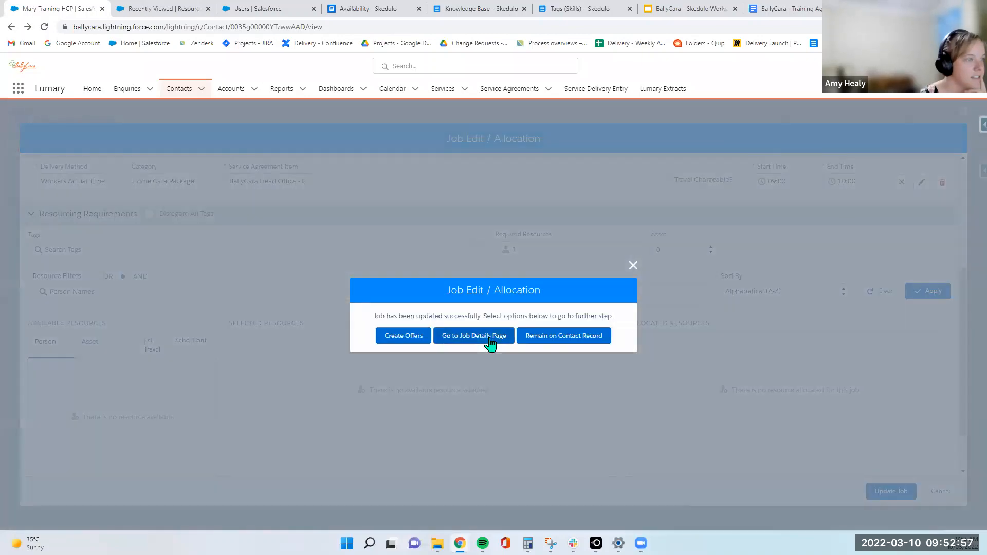
click(487, 336)
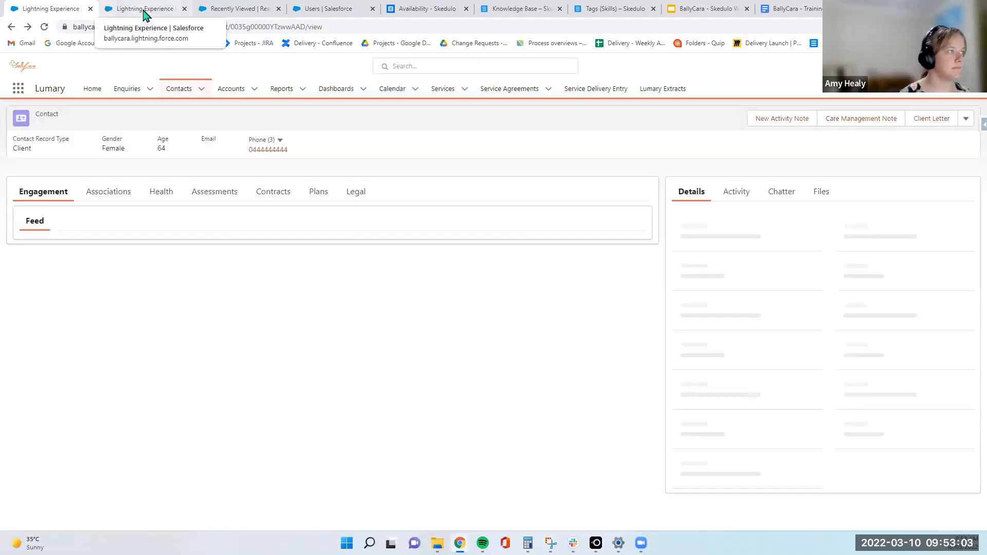
click(144, 9)
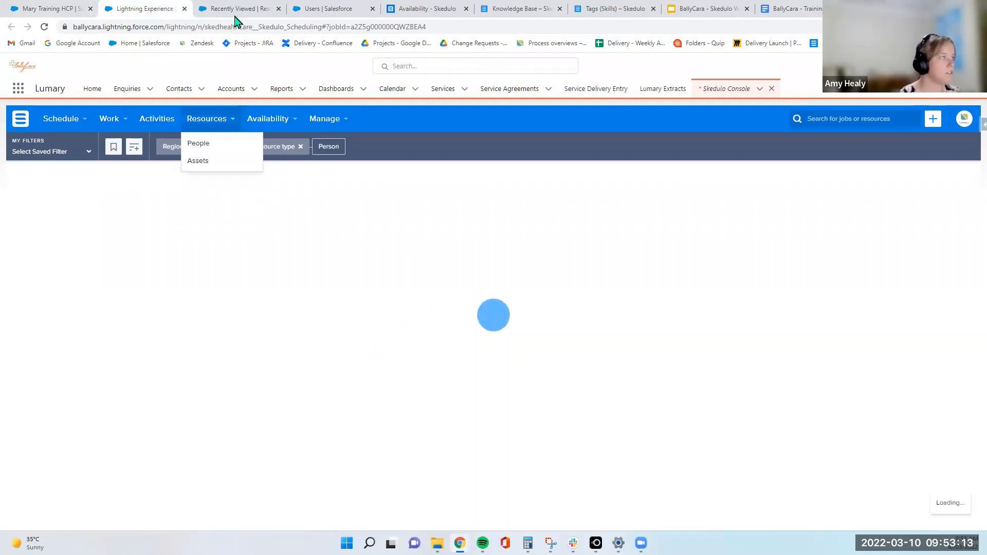
click(38, 8)
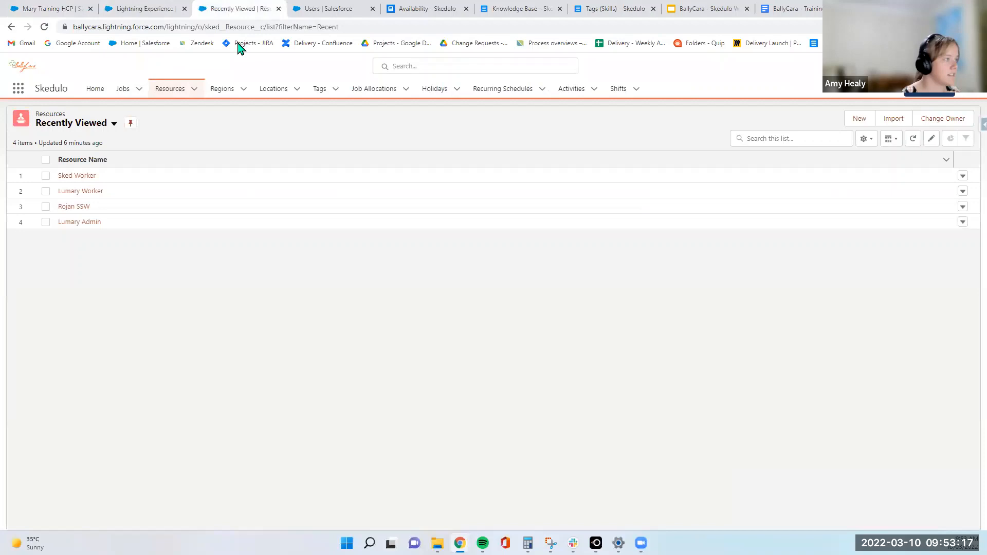
click(234, 9)
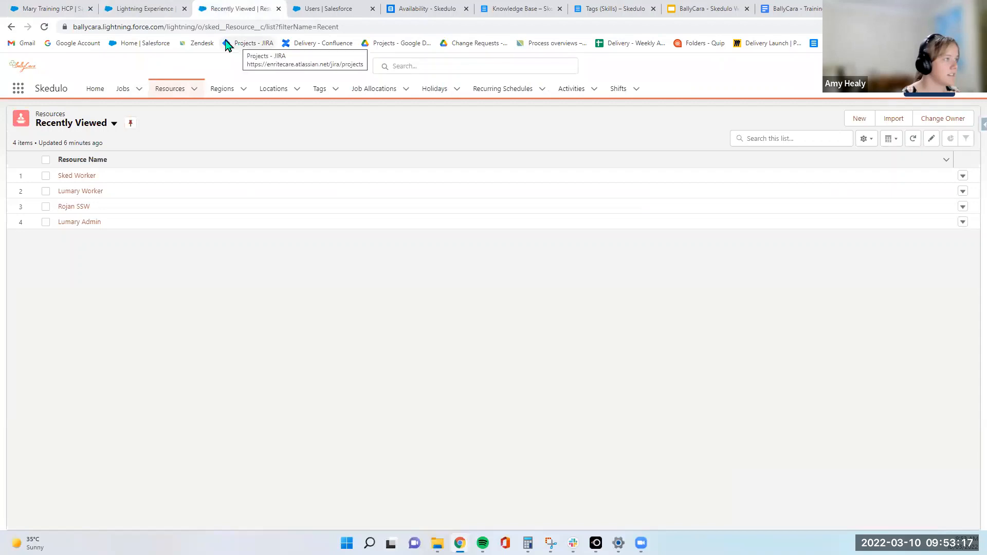
click(172, 15)
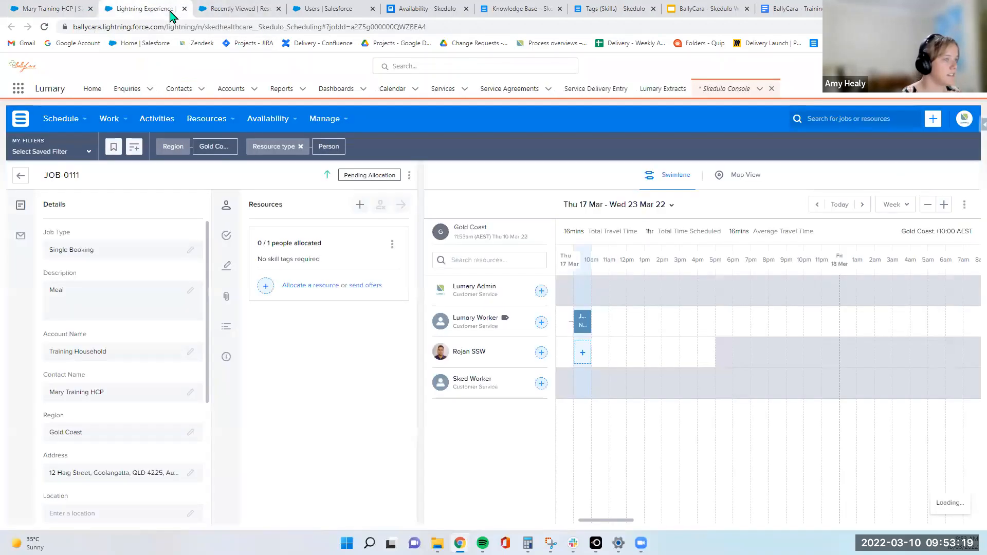
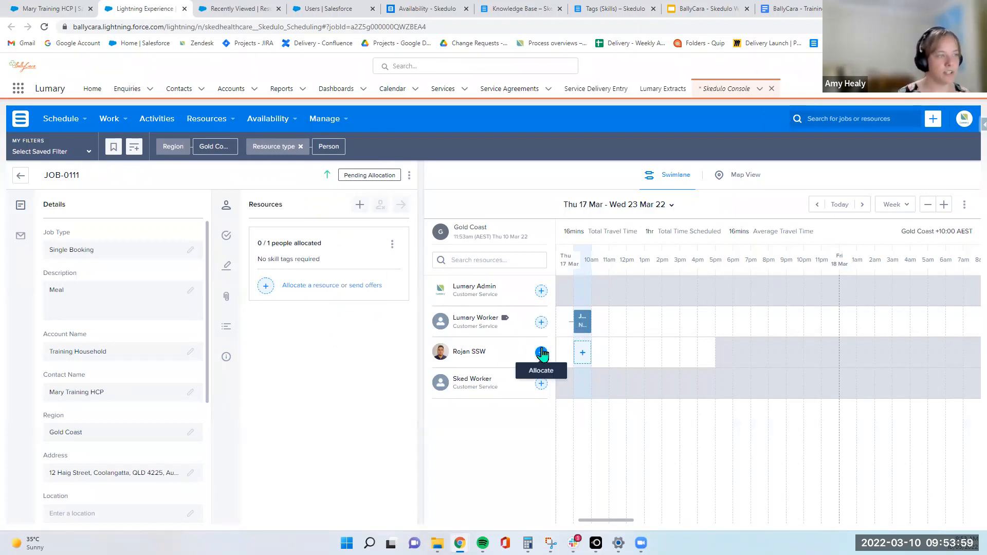
Allocate the SSW resource available at 9–10am to the Thursday 17 March meal job and view its booking details and contact options
click(593, 361)
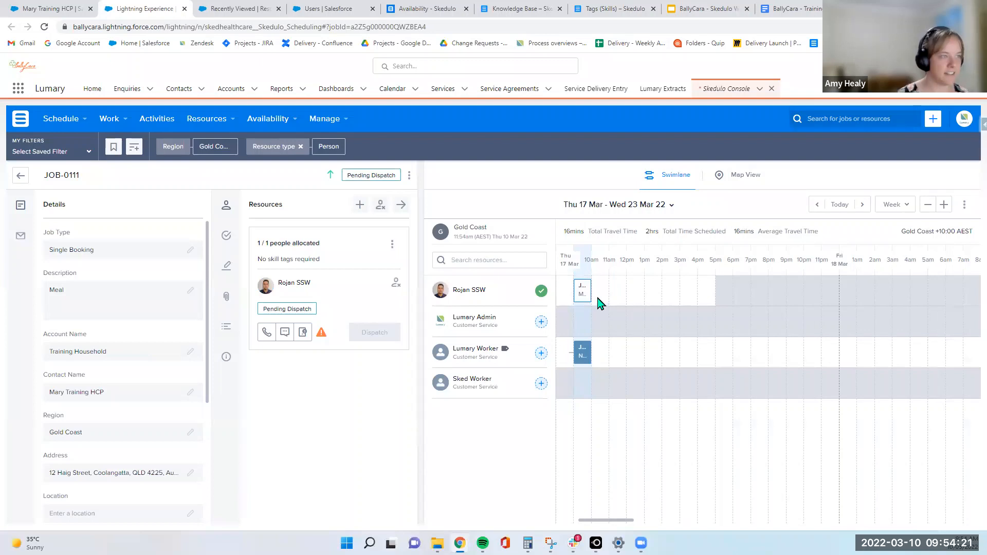
click(582, 293)
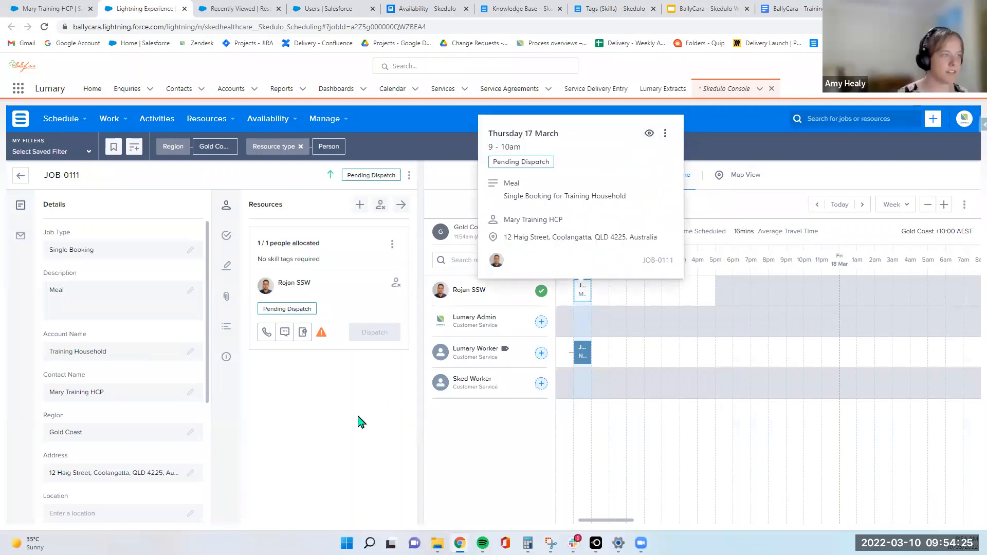
click(355, 421)
mouse_move(322, 335)
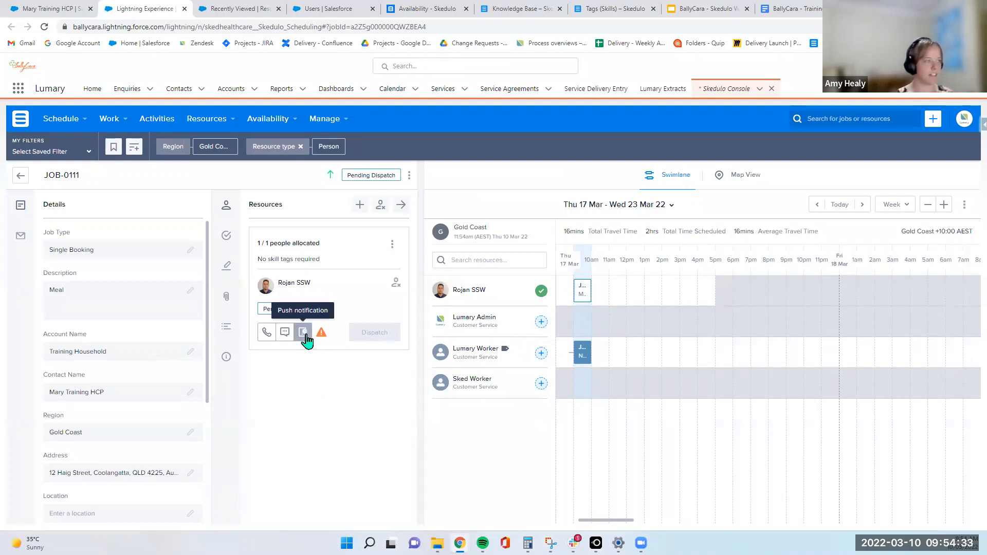
click(290, 339)
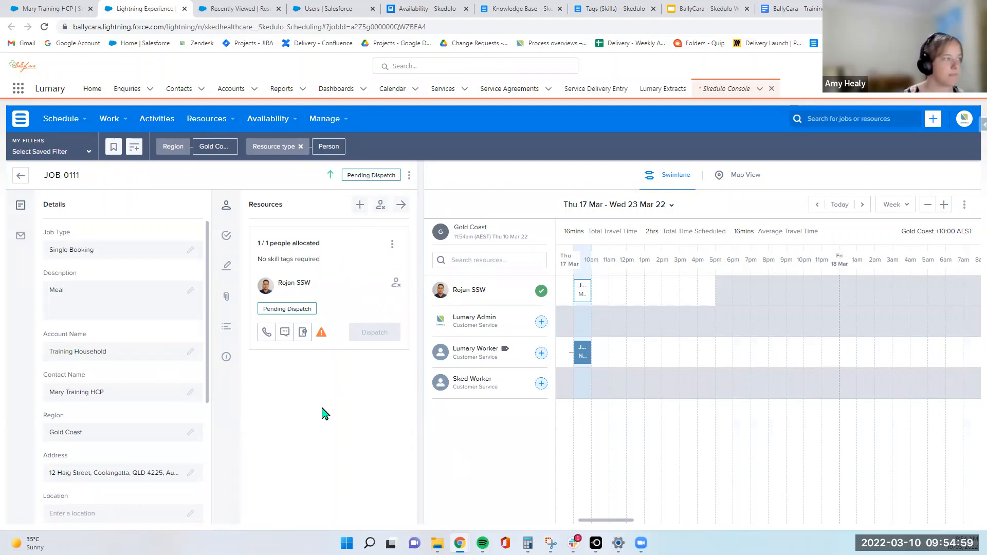
Open the swimlane schedule and show it for 17 March 2022 in Day view
mouse_move(85, 123)
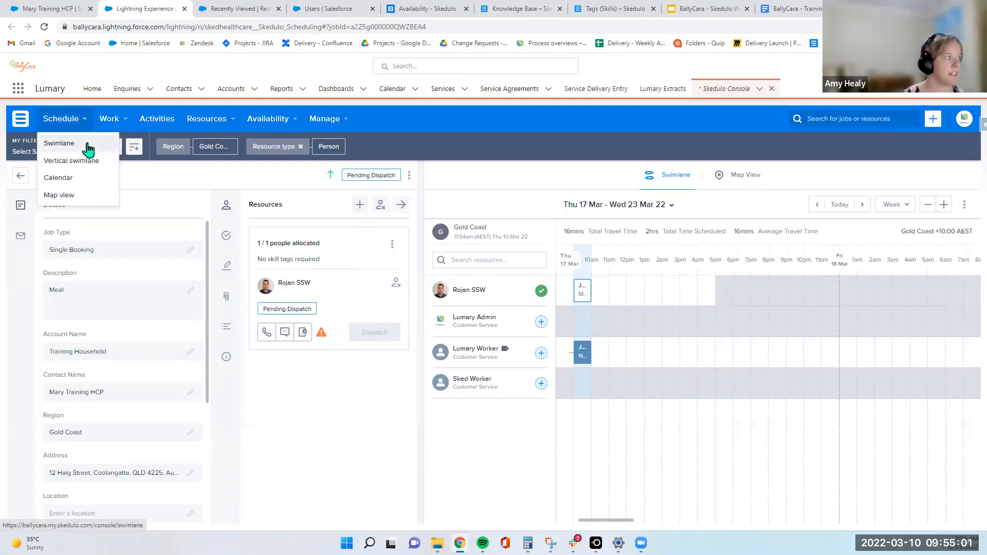
click(87, 149)
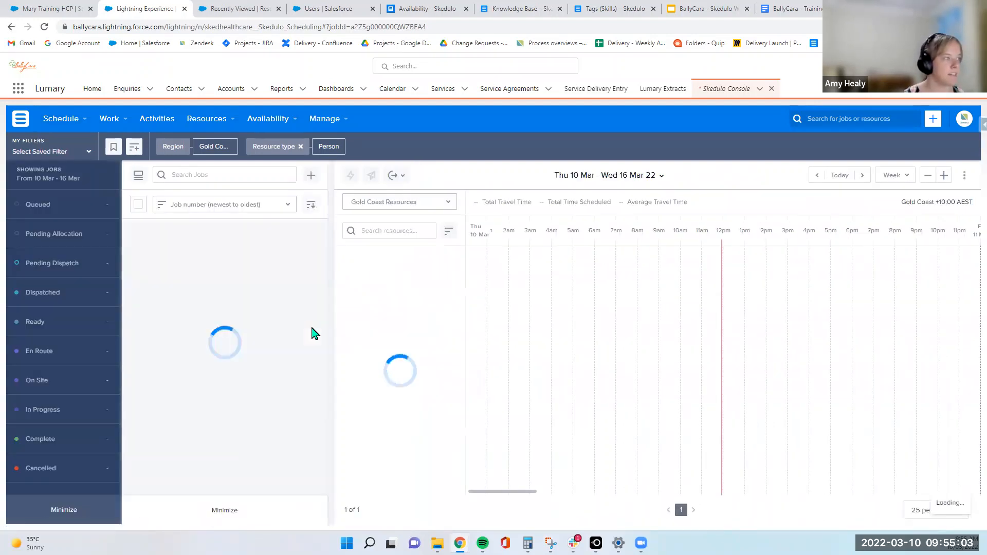
click(645, 177)
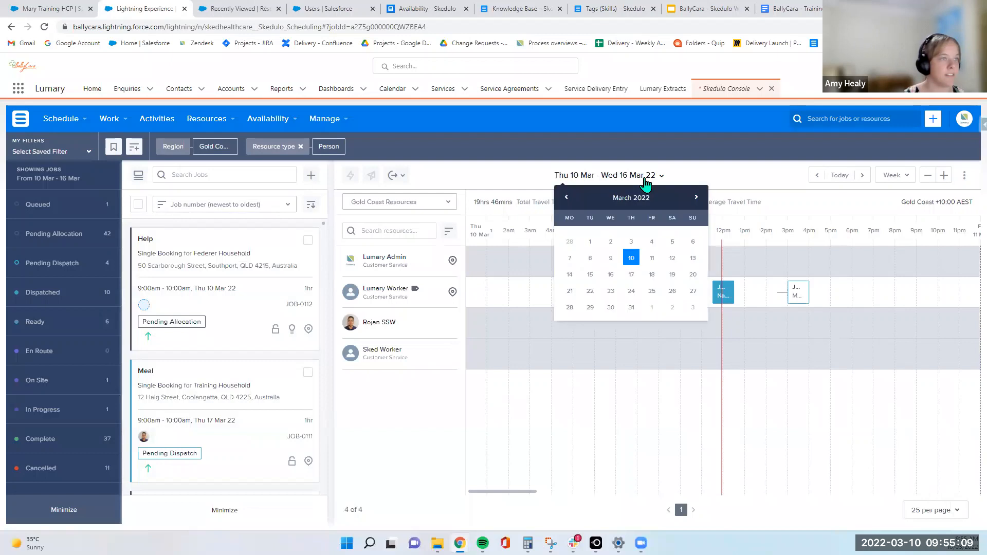
click(632, 275)
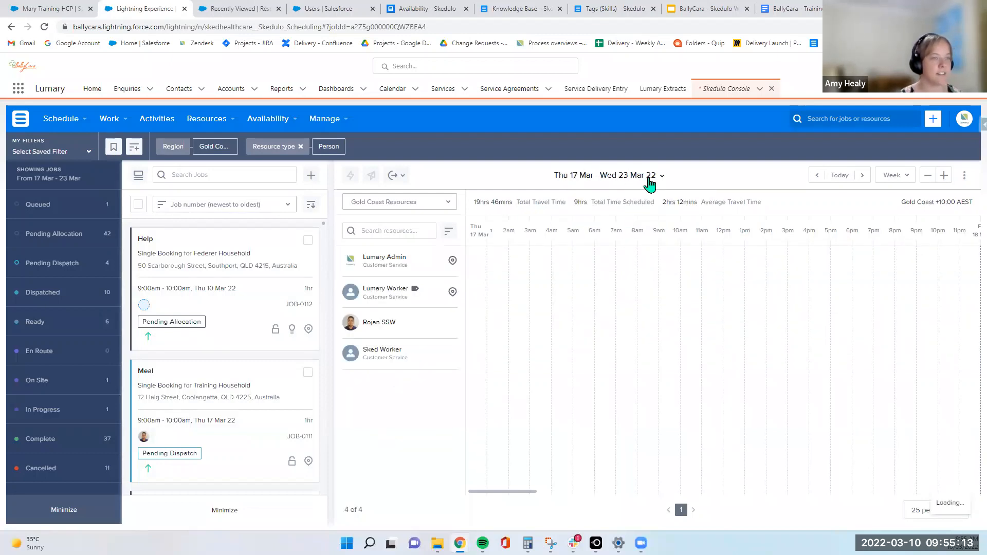
click(902, 181)
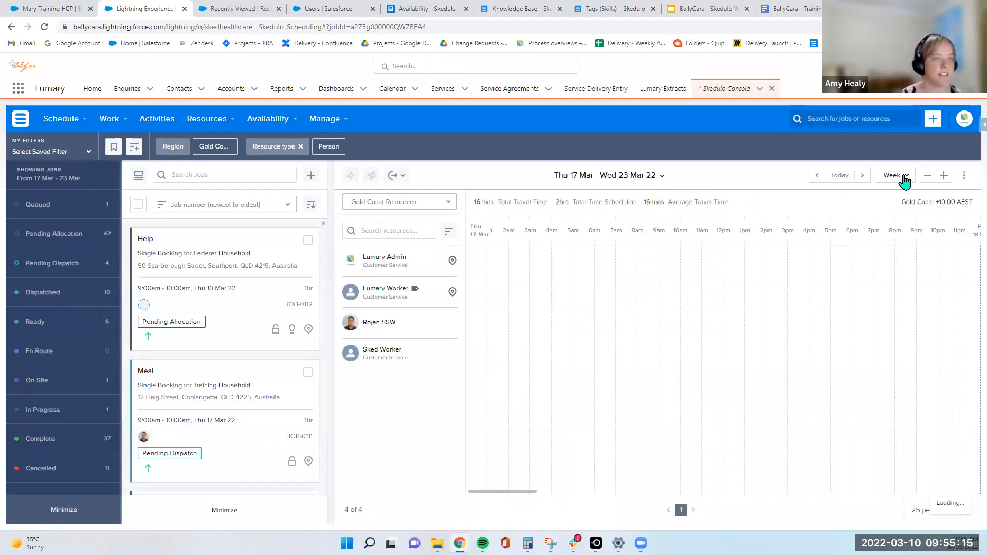
click(864, 204)
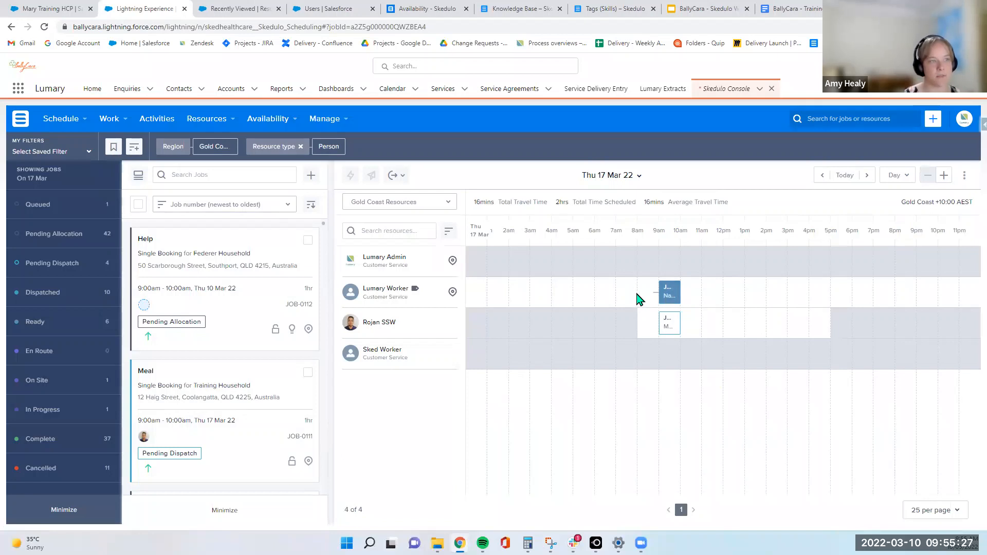
Examine the details of the two 9–10am bookings on the 17 March swimlane, one after the other
click(671, 295)
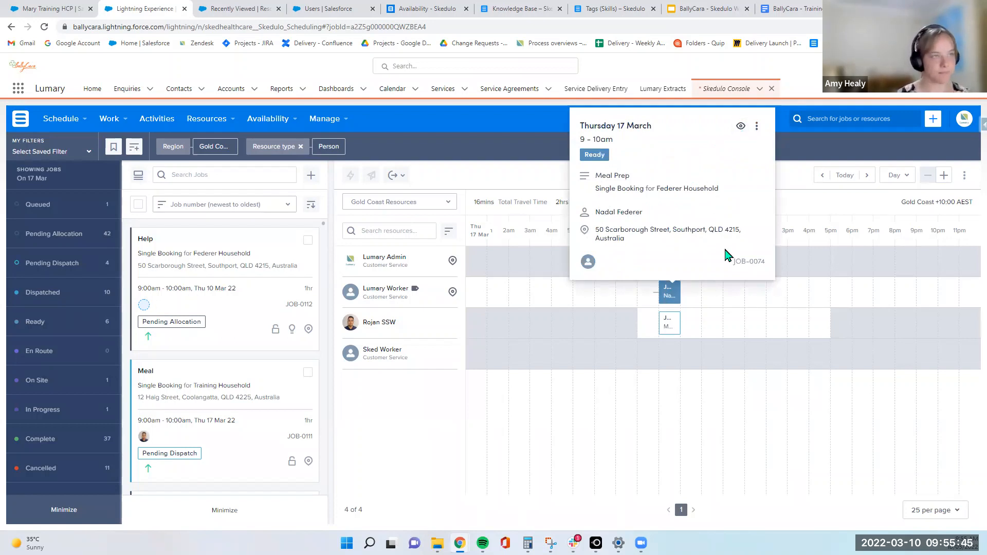
click(692, 297)
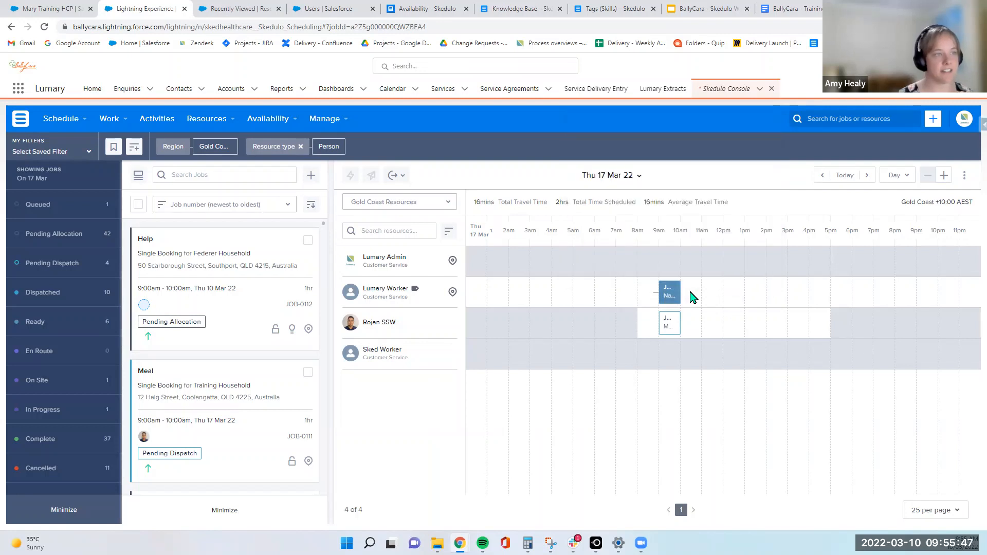
click(667, 320)
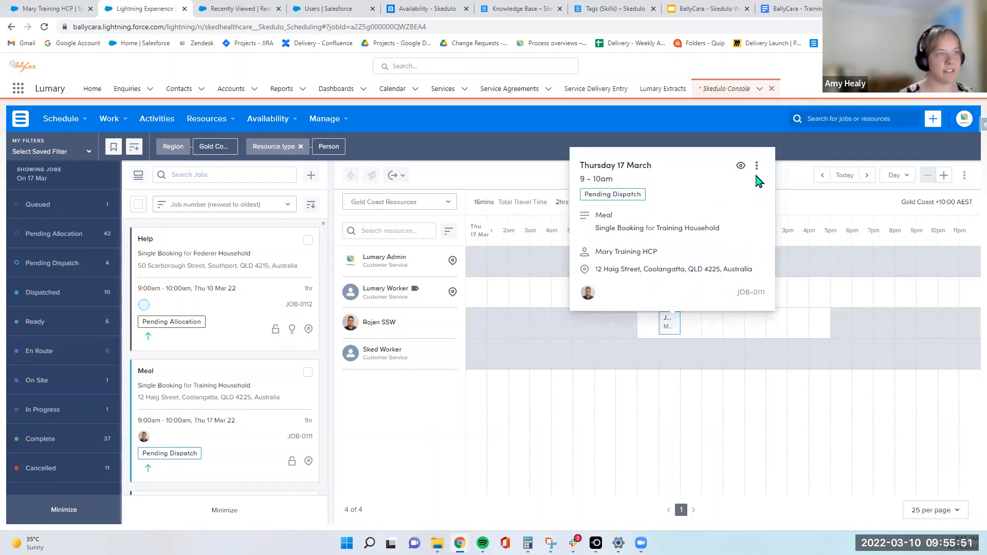
click(674, 349)
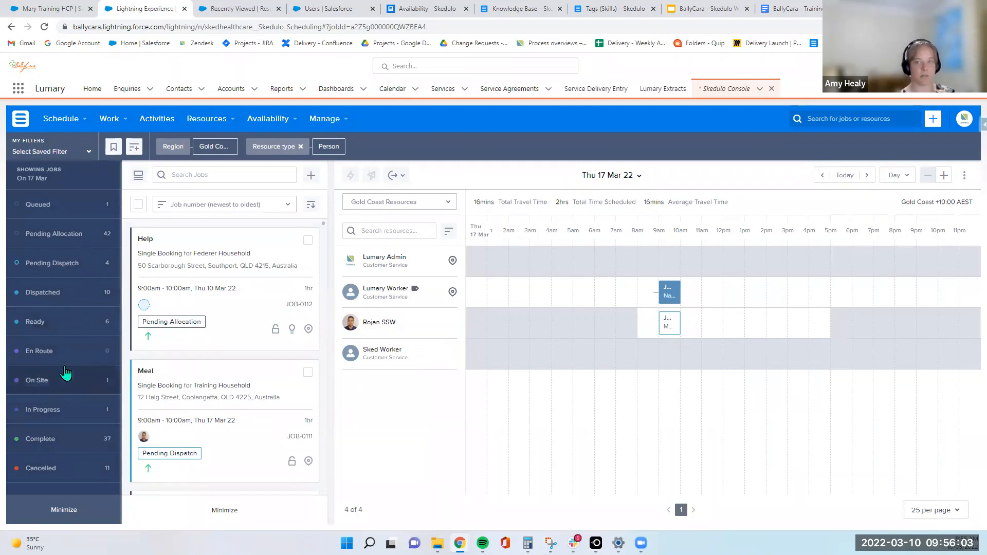
Filter the job list by Pending Allocation and look through the jobs
click(46, 238)
scroll(257, 331, down, 2)
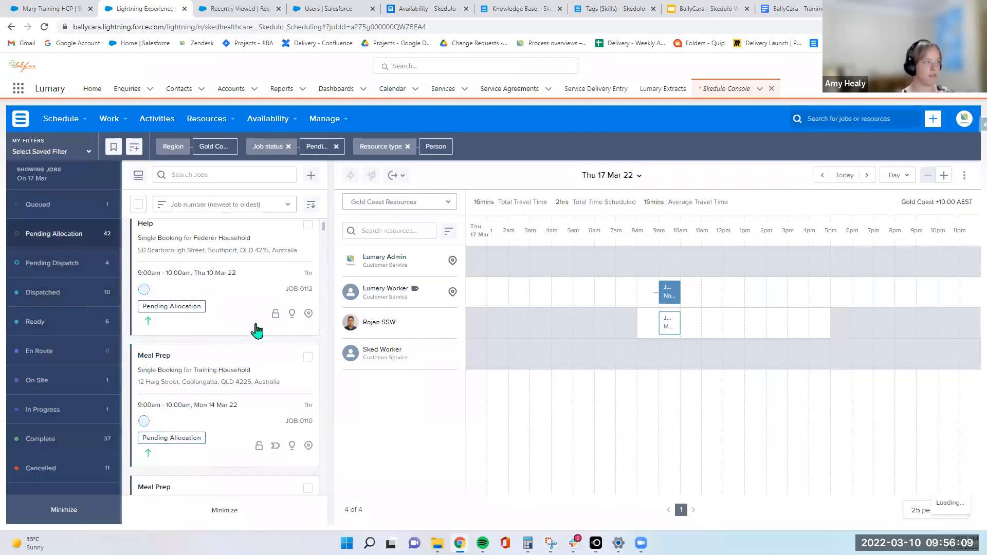
scroll(256, 330, down, 10)
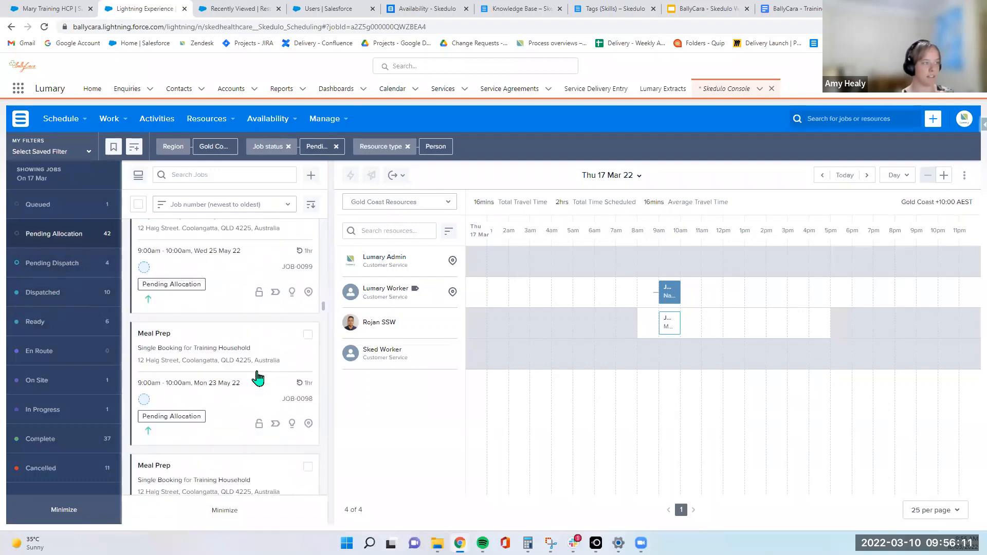
scroll(258, 379, up, 10)
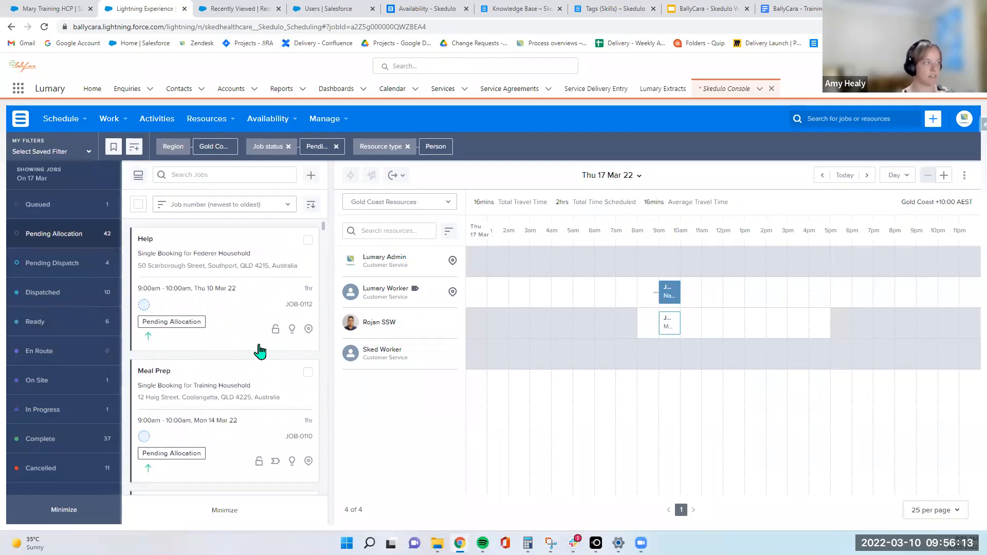
Change the job status filter to Pending Dispatch only and look through the jobs
click(65, 266)
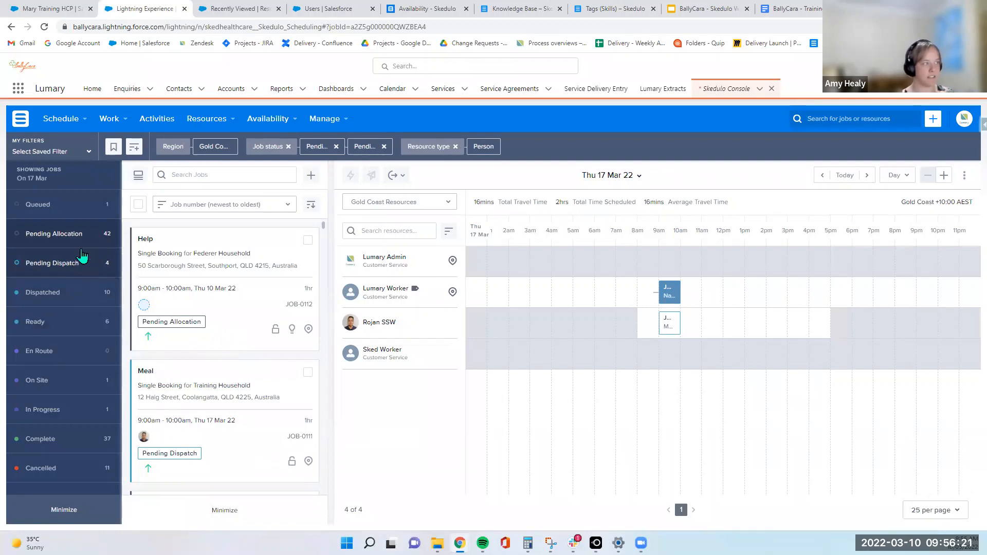
click(73, 236)
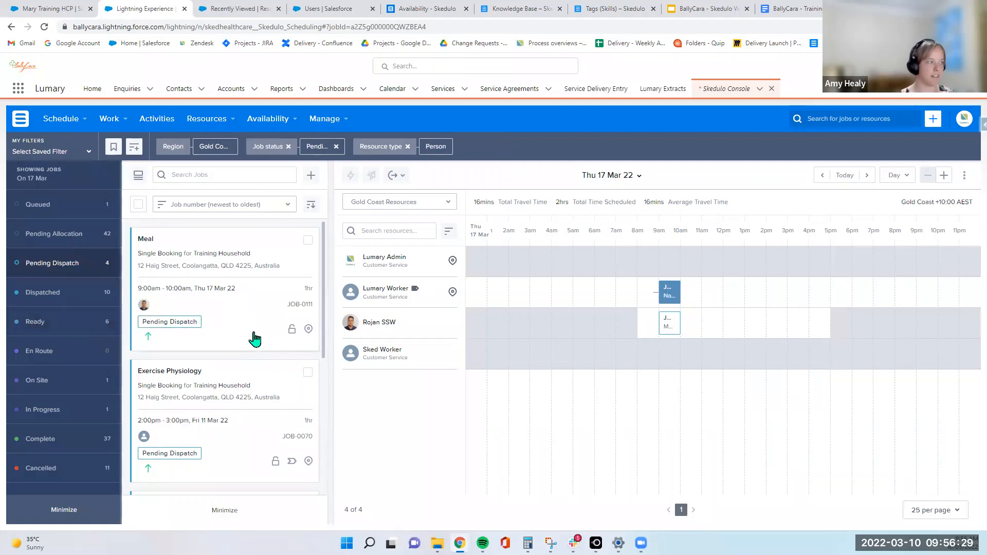
click(75, 317)
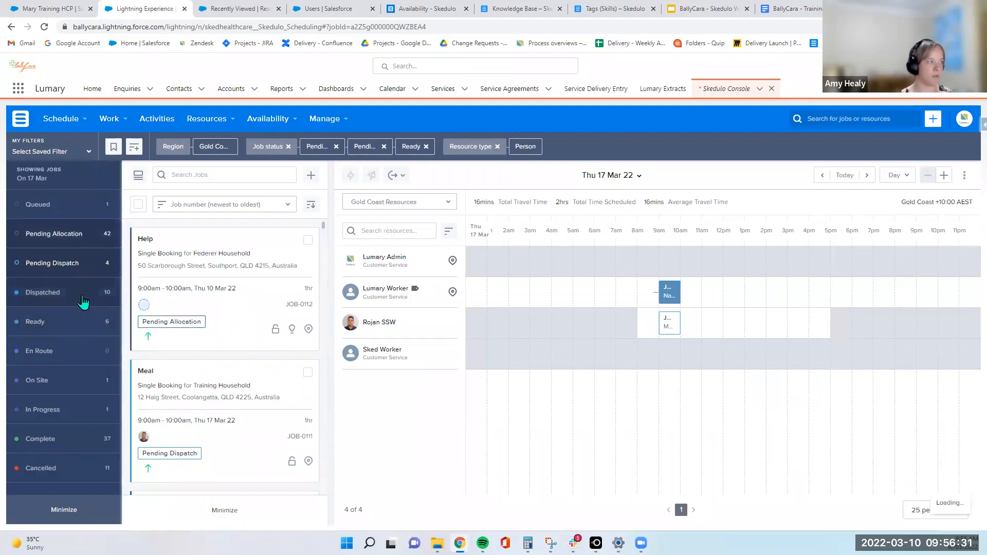
click(73, 325)
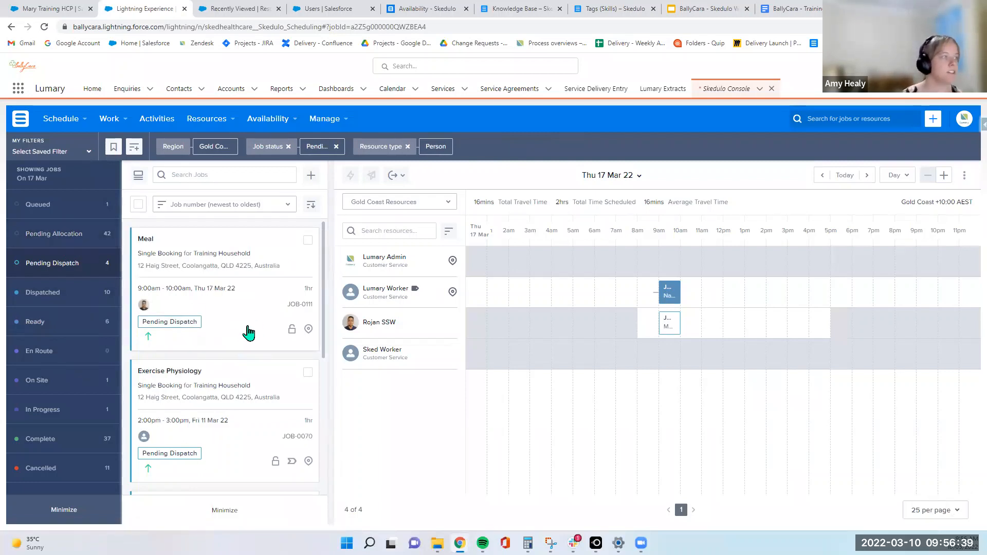
scroll(248, 333, down, 5)
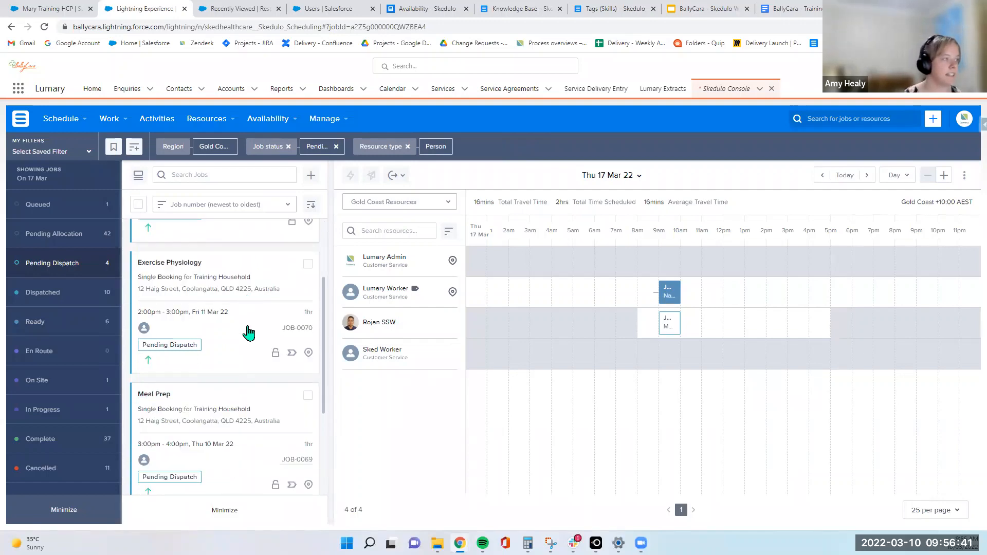
Look through the Pending Dispatch jobs and try selecting only the Meal job scheduled for 17 March
scroll(248, 333, up, 5)
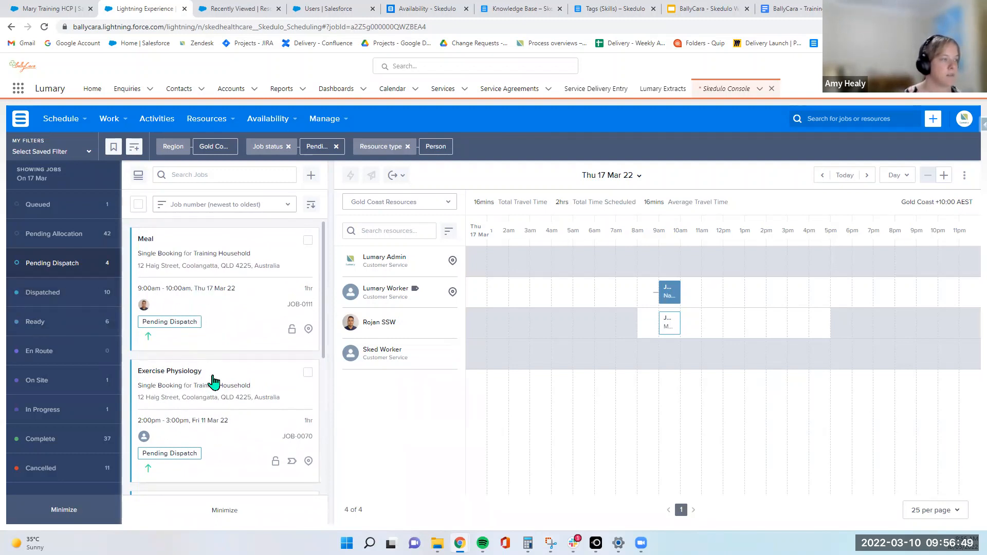
scroll(218, 382, down, 3)
scroll(221, 385, up, 3)
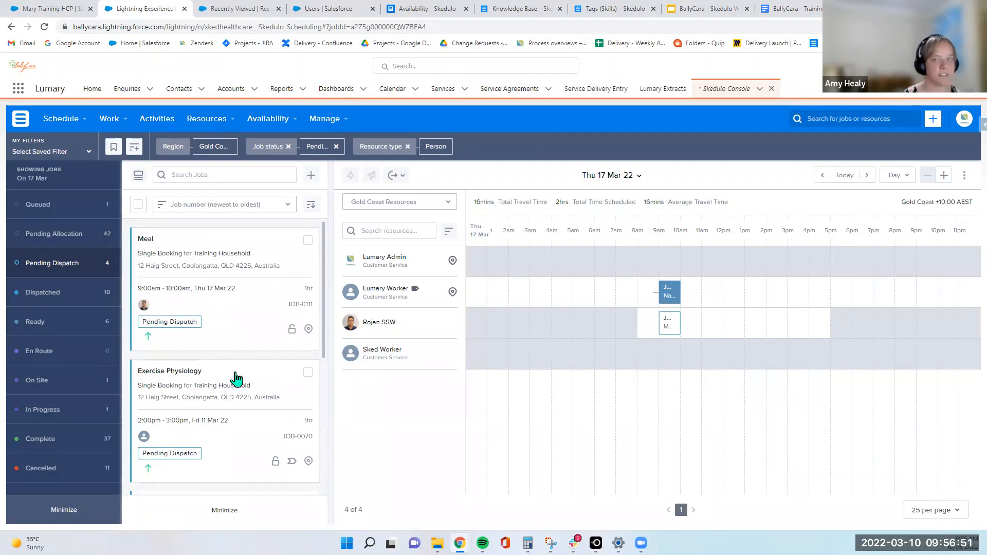
scroll(245, 362, down, 3)
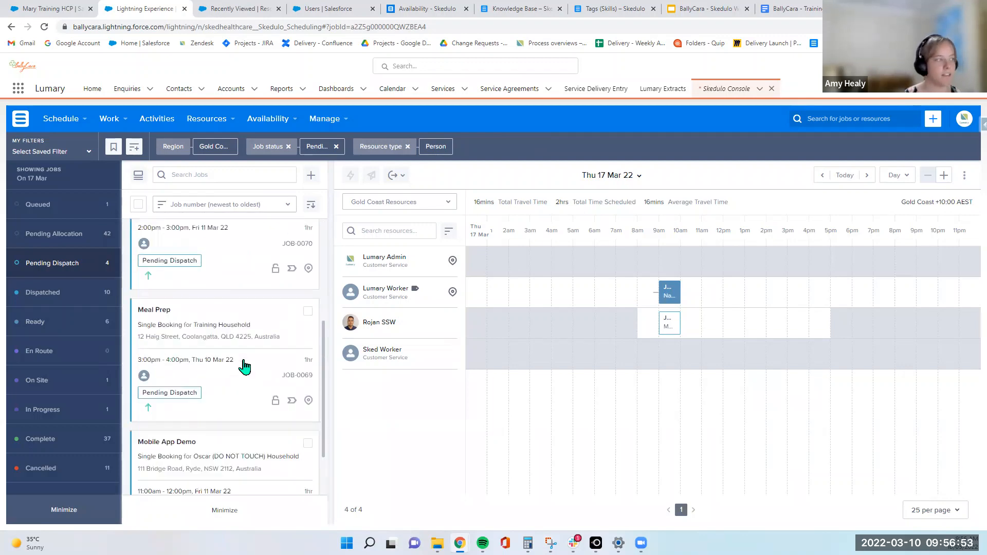
scroll(246, 383, up, 3)
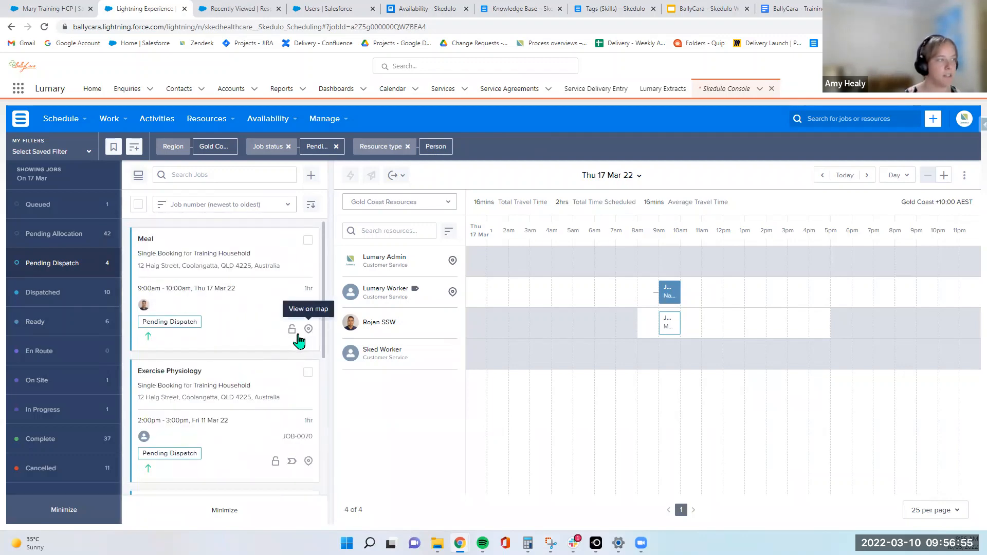
click(308, 240)
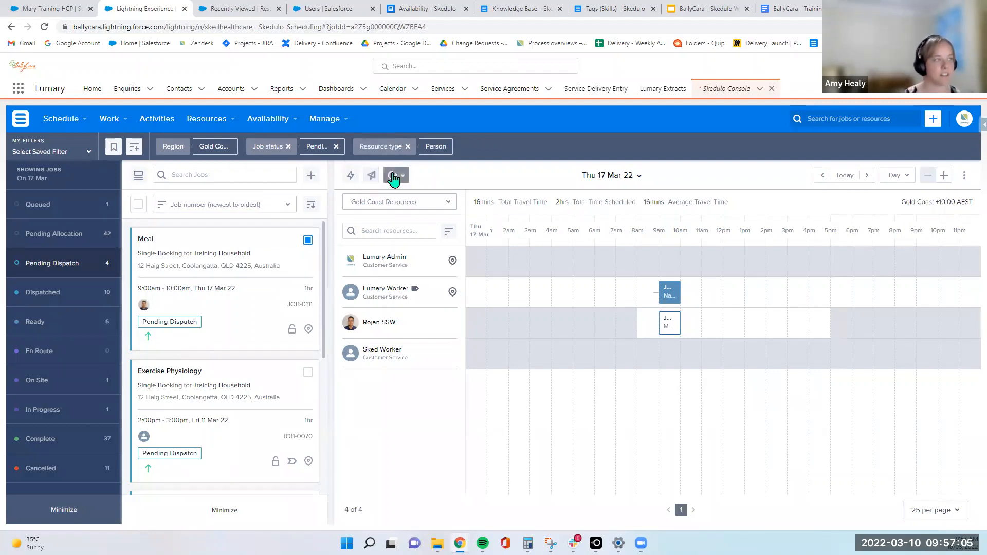
click(307, 240)
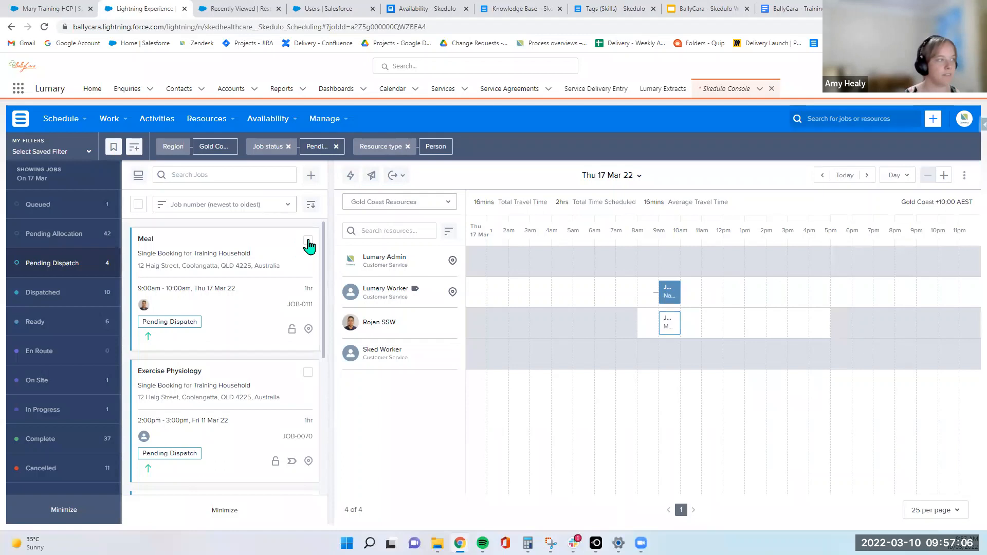
Select all the Pending Dispatch jobs in the list and notify their allocated resources
click(138, 205)
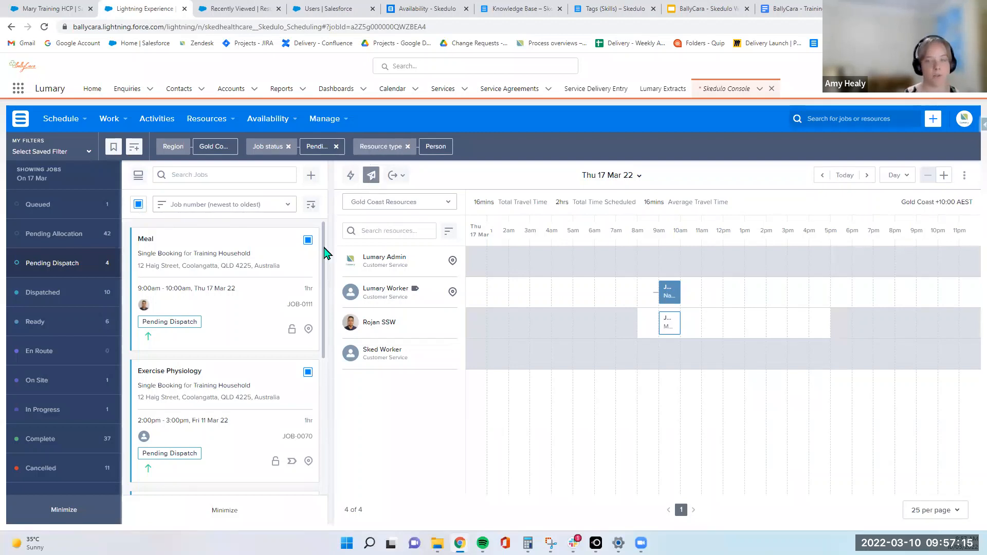
scroll(259, 334, down, 5)
scroll(254, 396, up, 5)
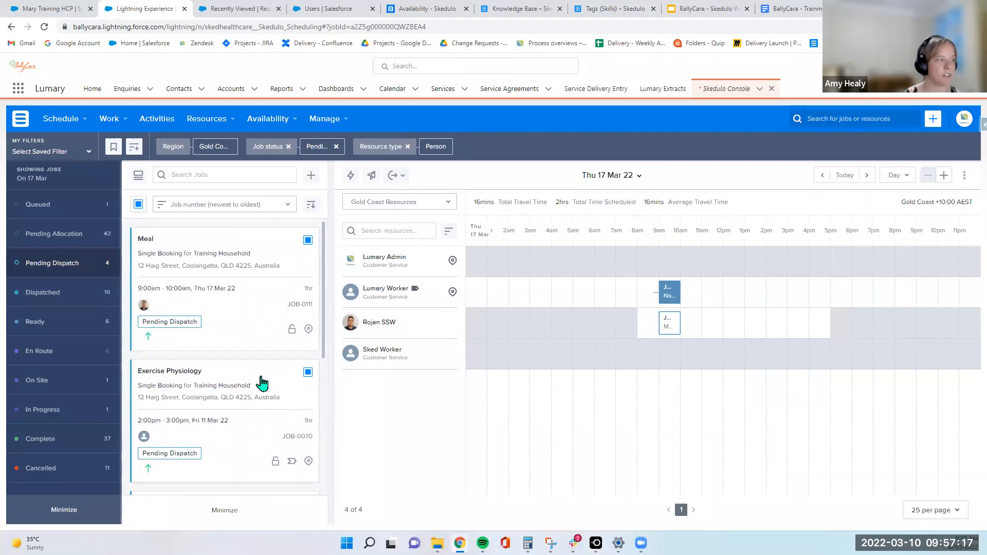
click(371, 177)
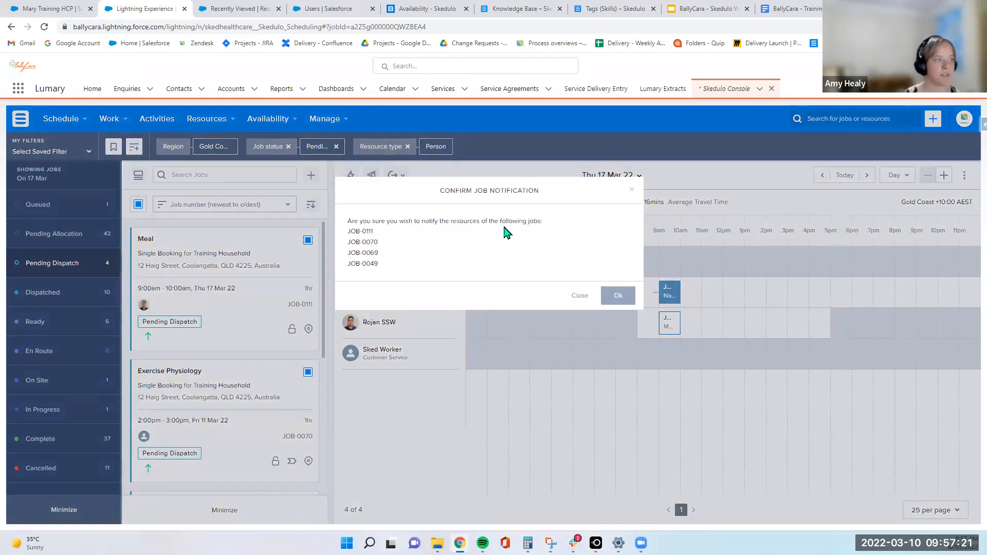
click(618, 295)
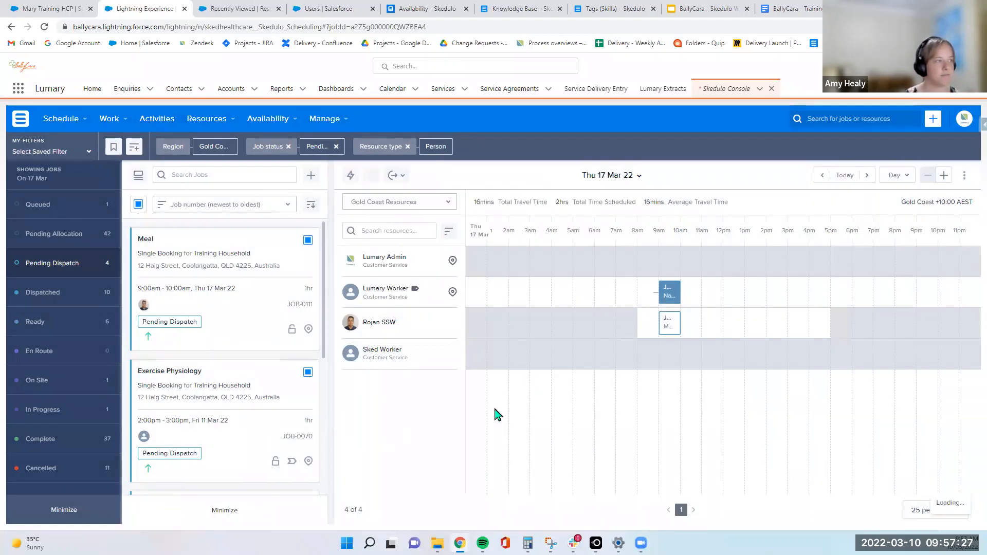
Reload the console and choose the mobile device notification method for the worker allocated to the 17 March Meal job
click(44, 26)
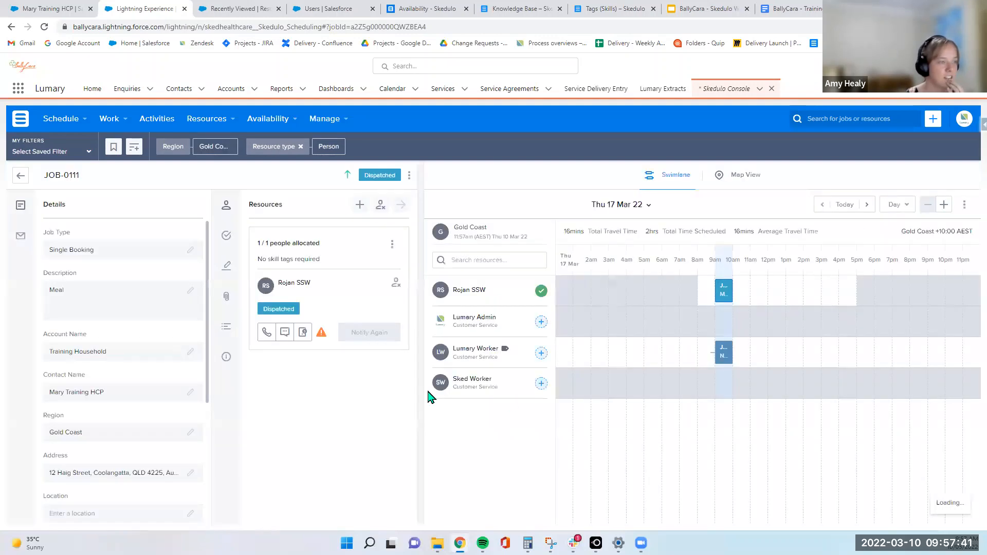
mouse_move(322, 338)
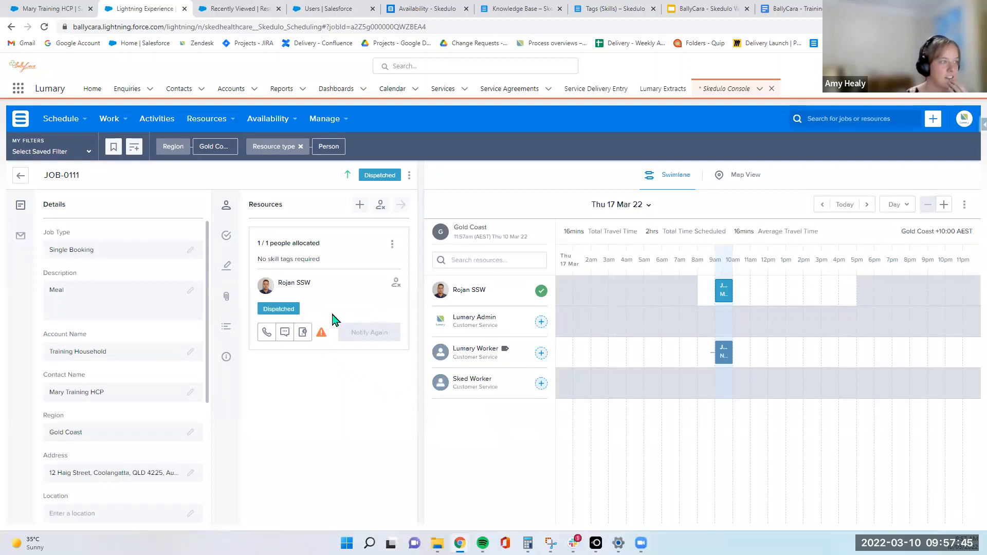
click(302, 333)
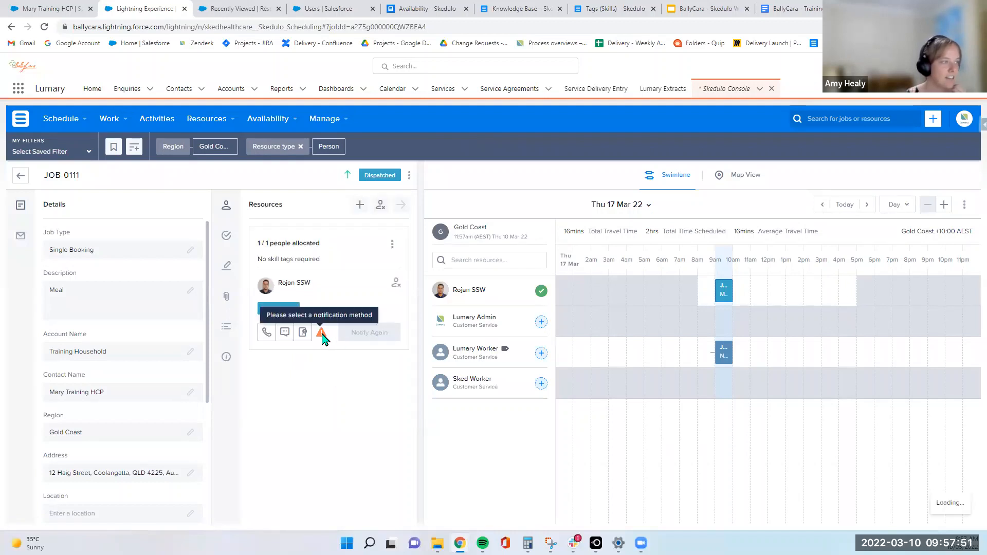
click(303, 333)
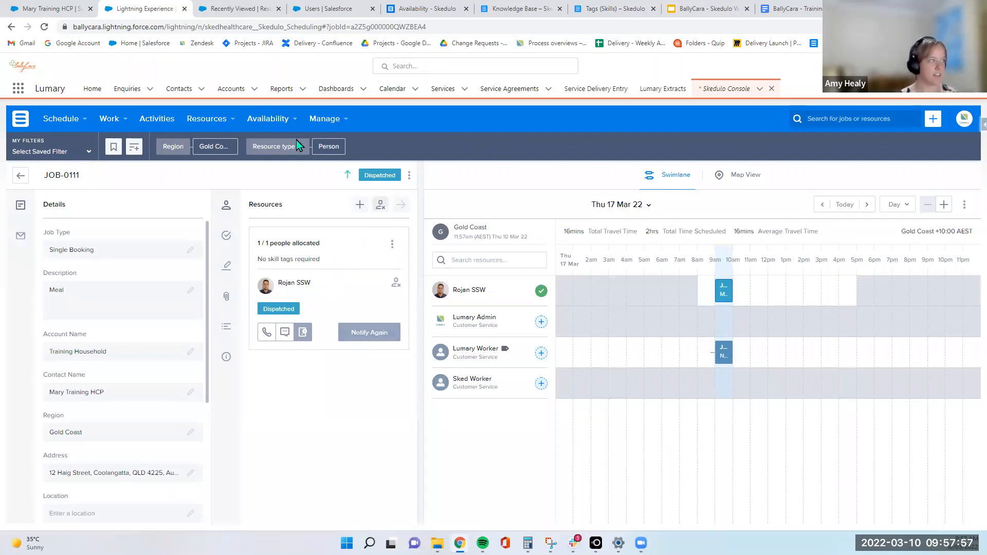
Switch to the standalone Skedulo web app, open its swimlane schedule and filter the job list by Pending Dispatch only
click(70, 109)
click(109, 118)
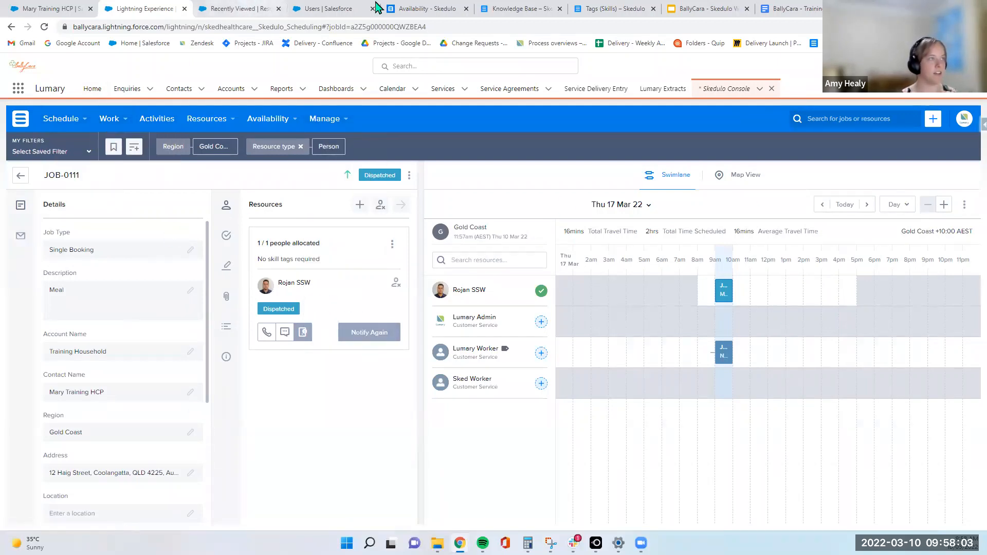
click(414, 7)
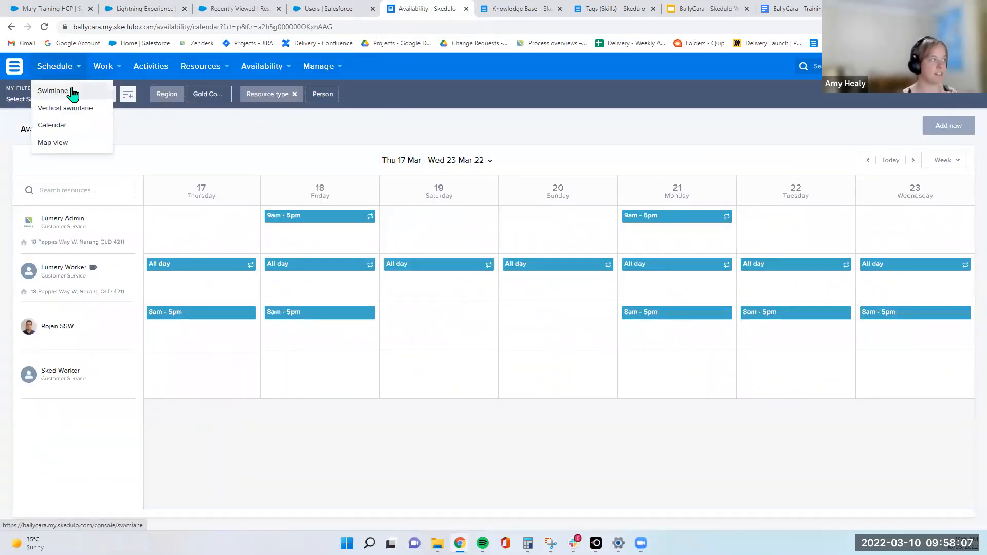
click(70, 94)
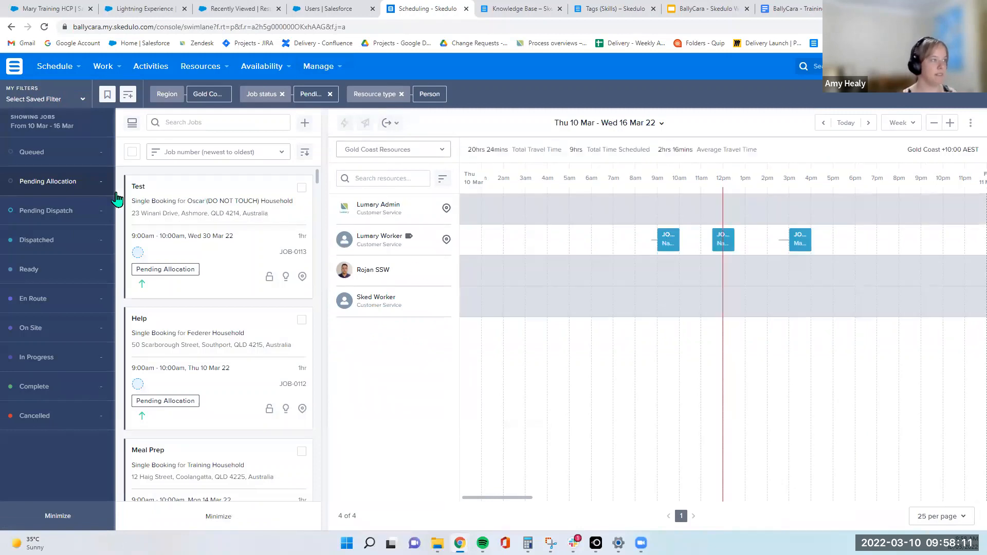
click(66, 211)
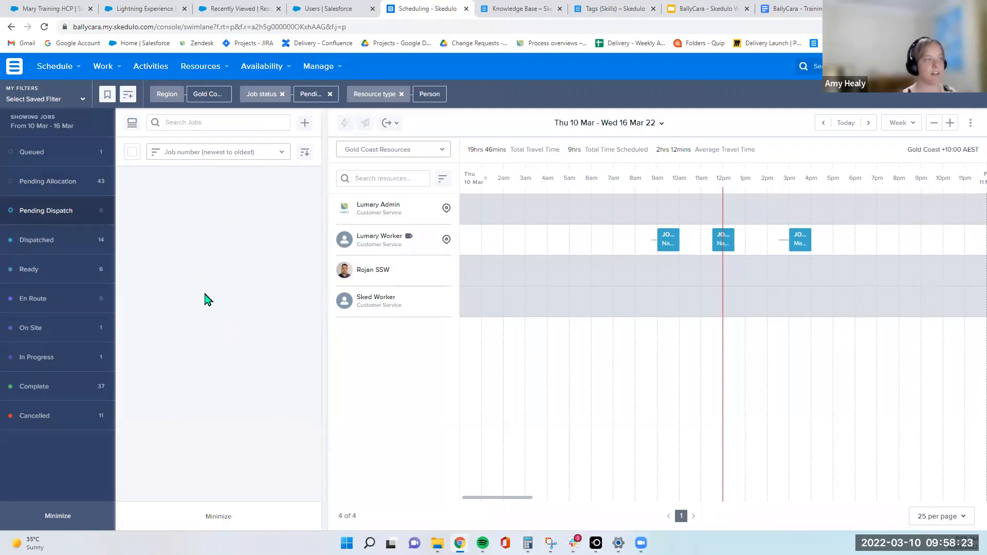
Change the job status filter to Dispatched only and look through the dispatched jobs
click(58, 251)
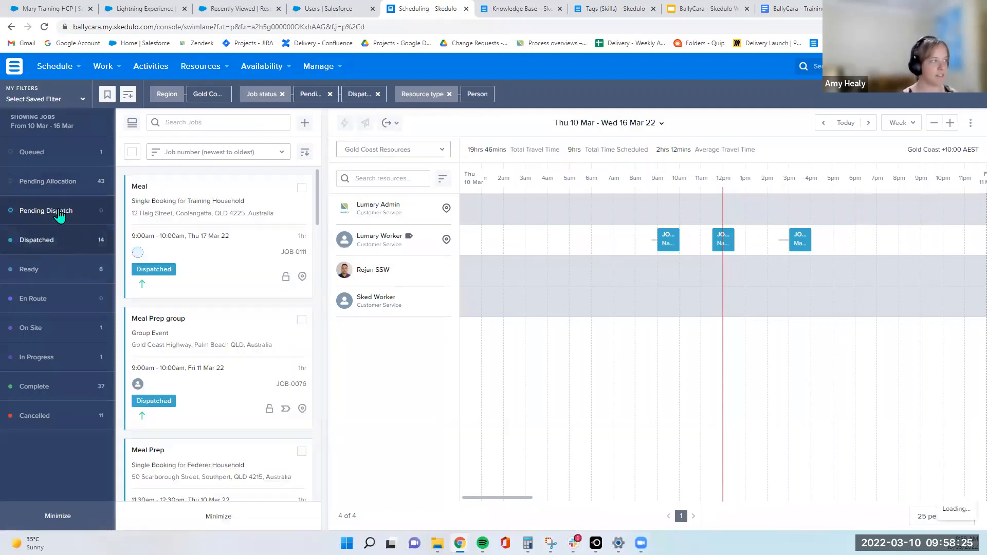
click(59, 215)
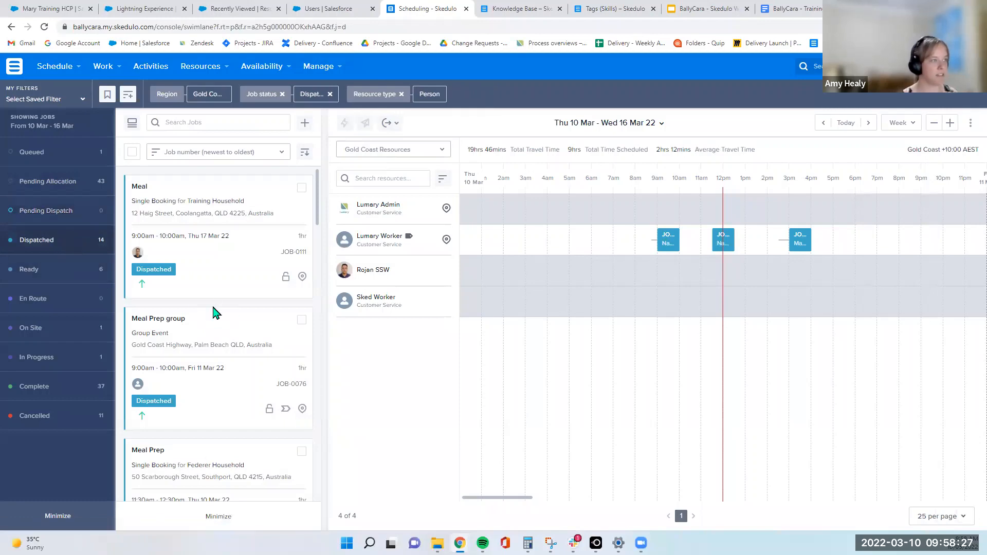
scroll(236, 255, down, 15)
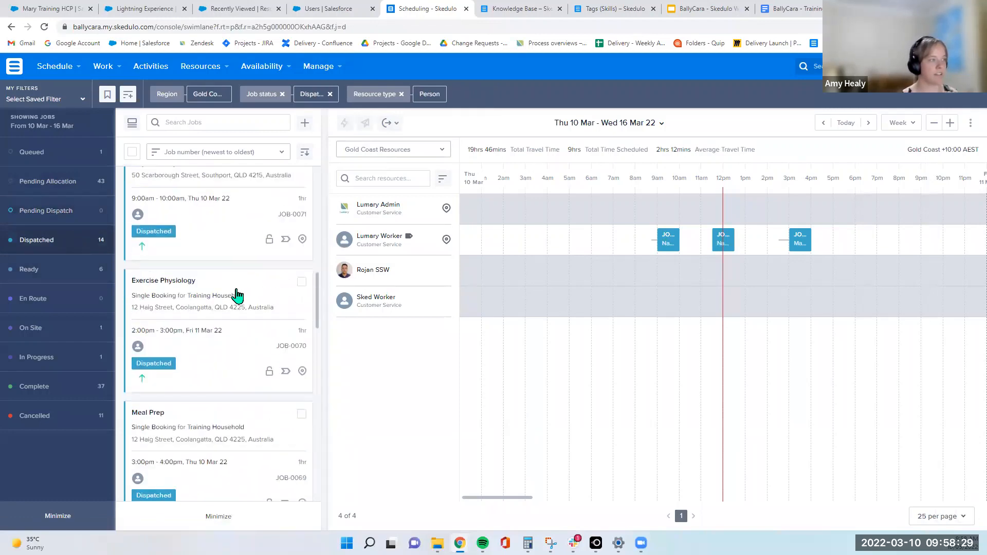
scroll(241, 350, down, 10)
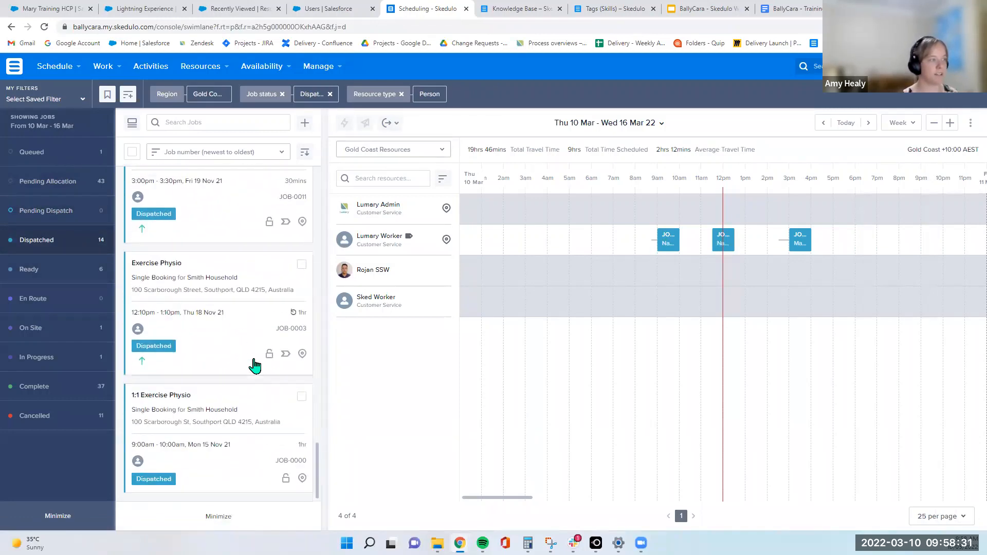
scroll(252, 362, up, 20)
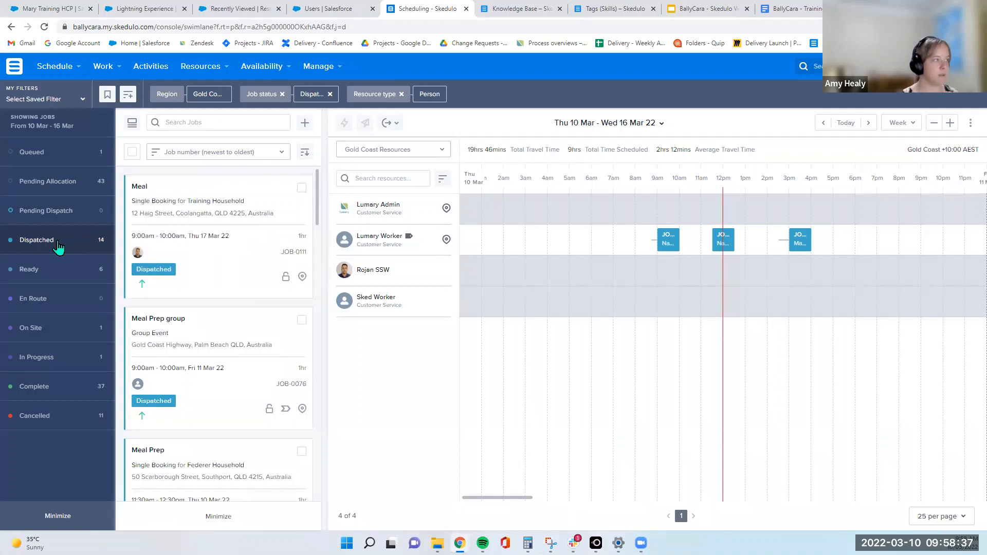
Change the job status filter to Ready only and look through the ready jobs
click(58, 269)
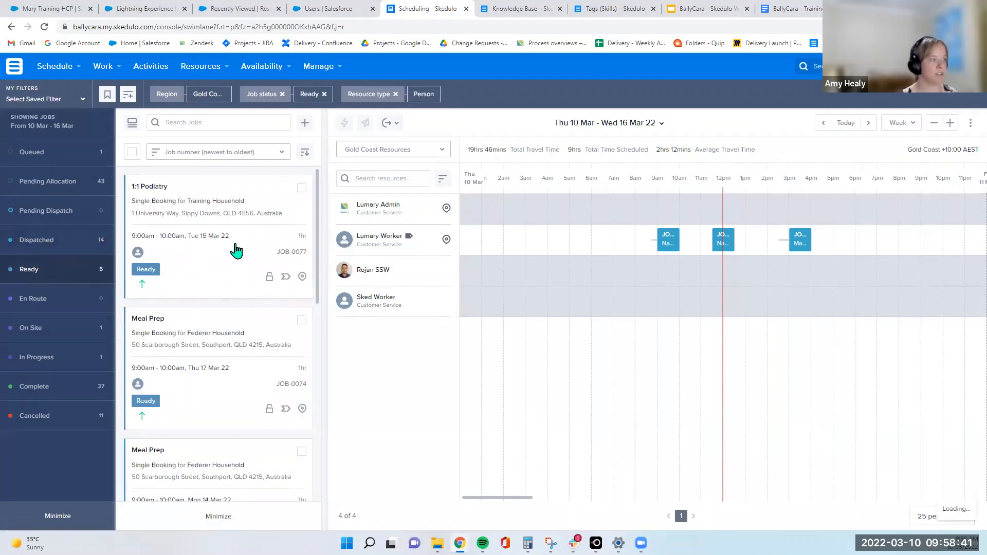
scroll(236, 251, down, 8)
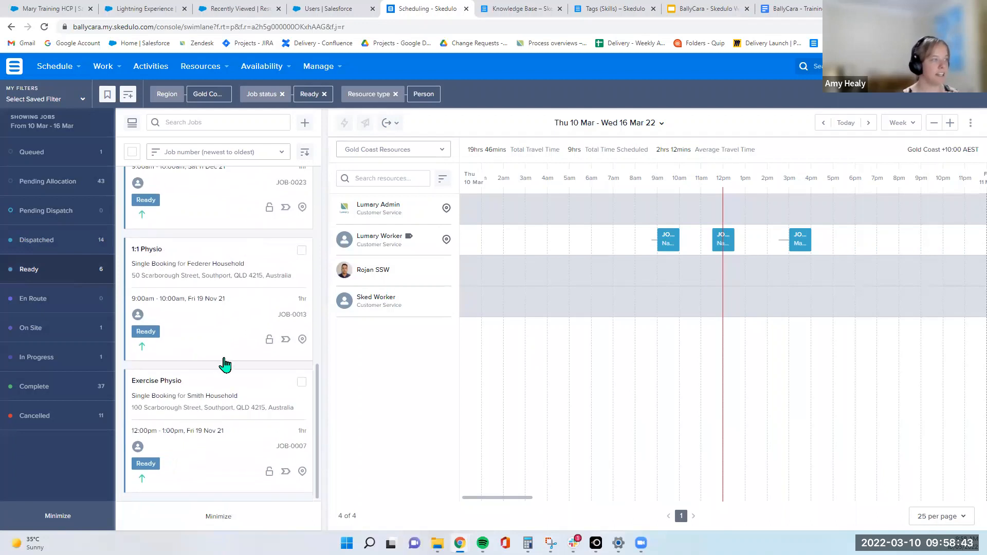
scroll(224, 365, up, 8)
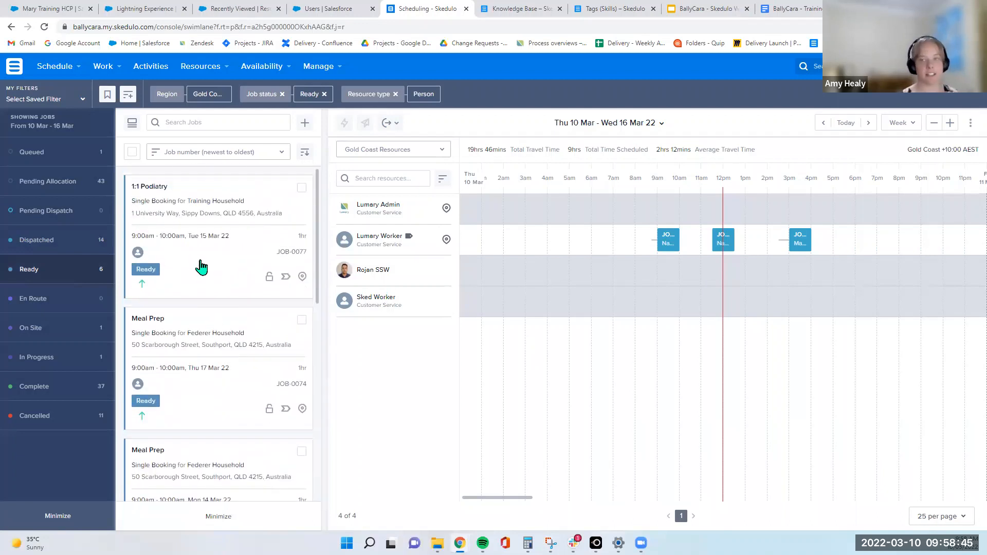
Replace the Ready filter with Pending Allocation and look through the unallocated jobs
click(65, 266)
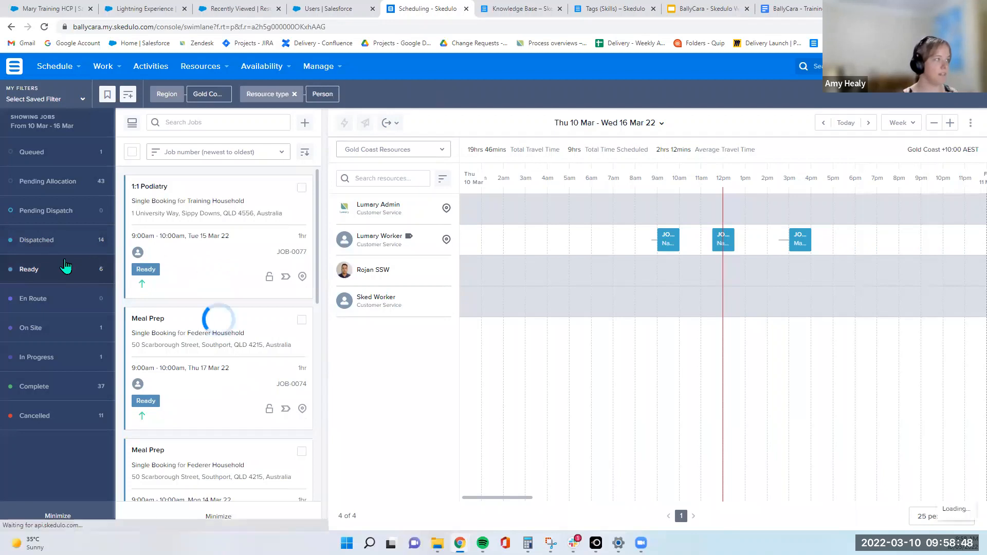
click(60, 185)
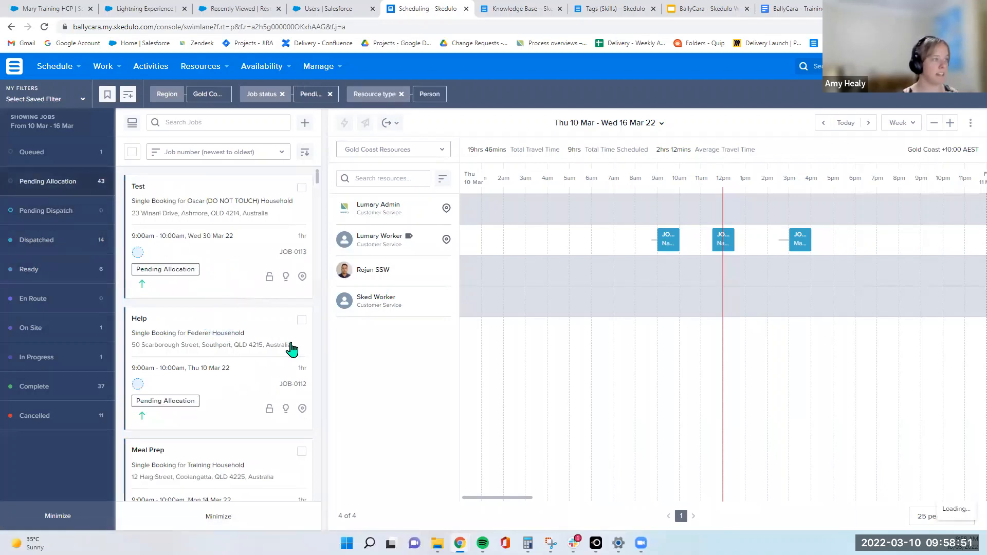
scroll(197, 260, down, 3)
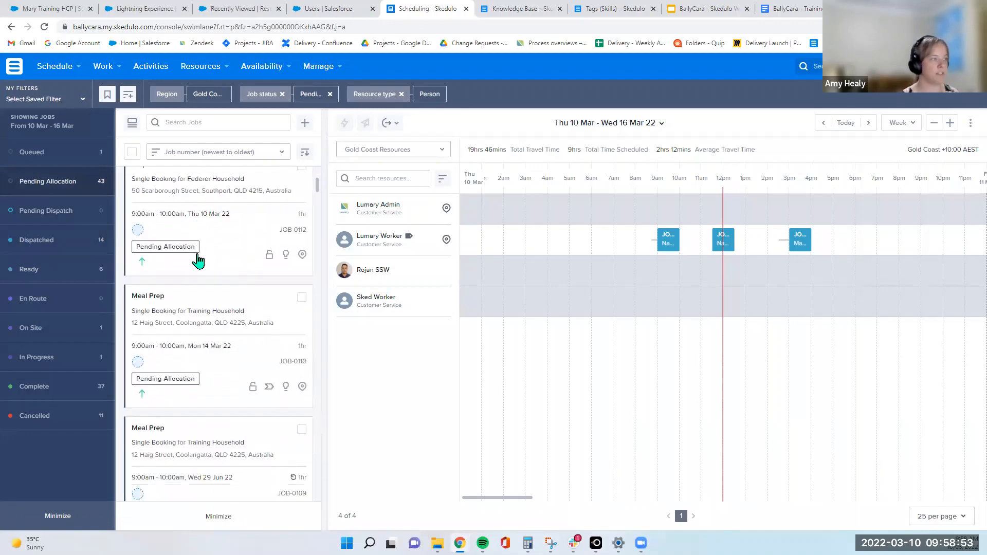
scroll(197, 260, down, 3)
scroll(201, 260, up, 5)
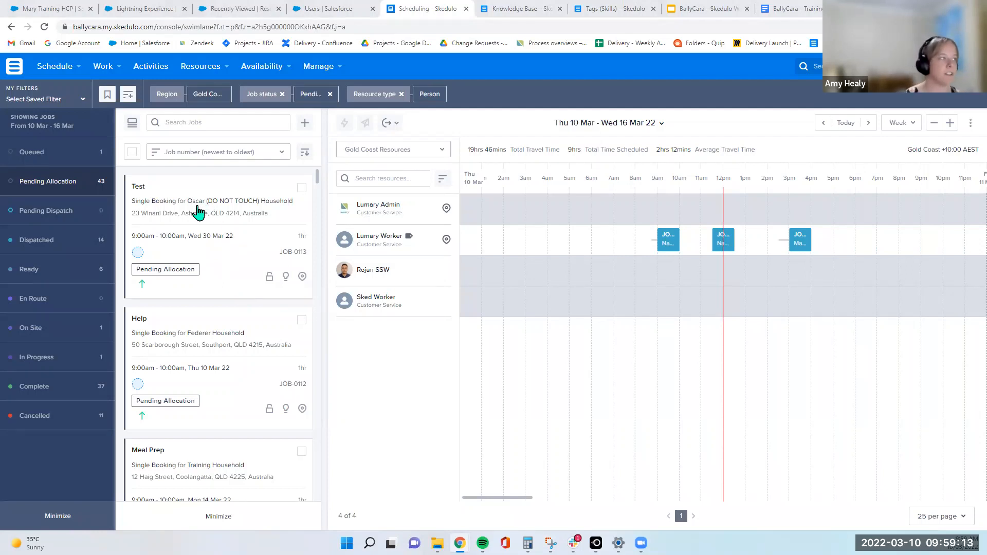
Allocate the Test job at 5am and the Help job at 6pm on 10 March to Lumary Worker in the swimlane
drag(255, 208, 574, 243)
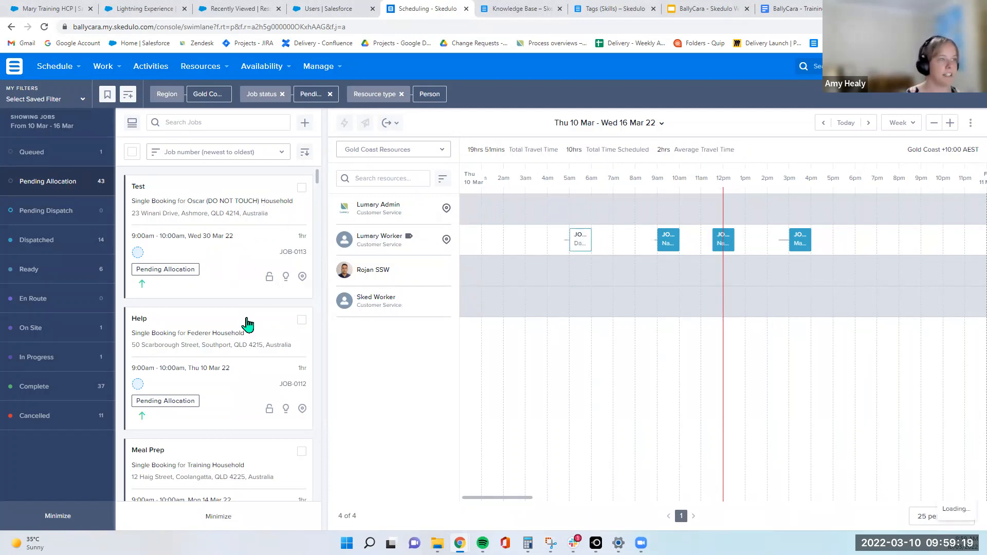
drag(277, 335, 859, 241)
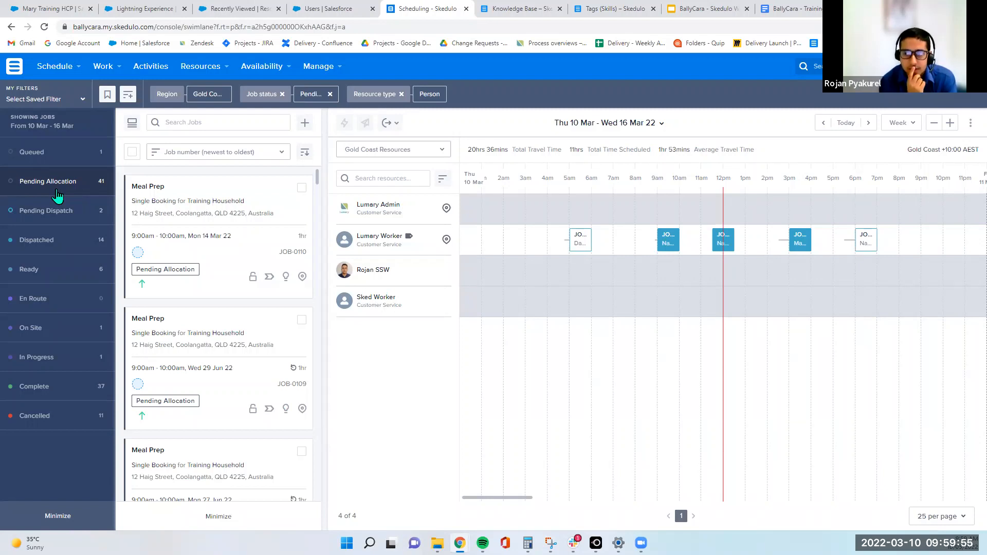
Clear the Pending Allocation filter and show the details of Lumary Worker's 11:30am booking on 10 March
click(56, 196)
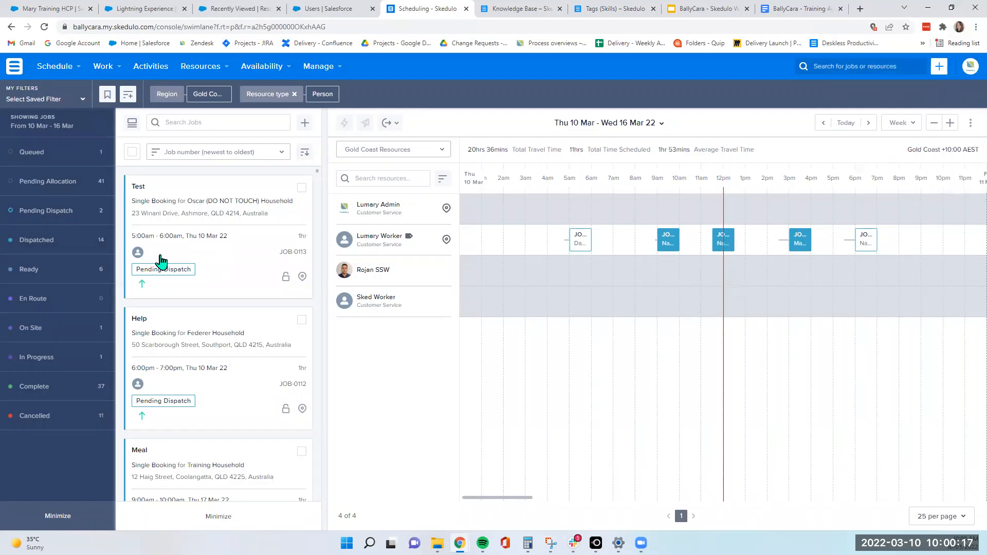
scroll(161, 262, down, 2)
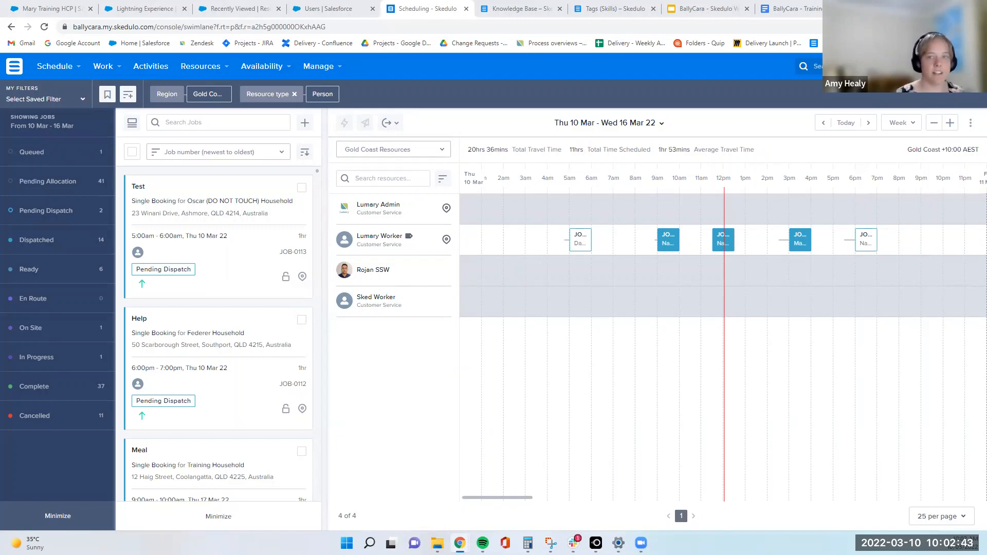
click(723, 241)
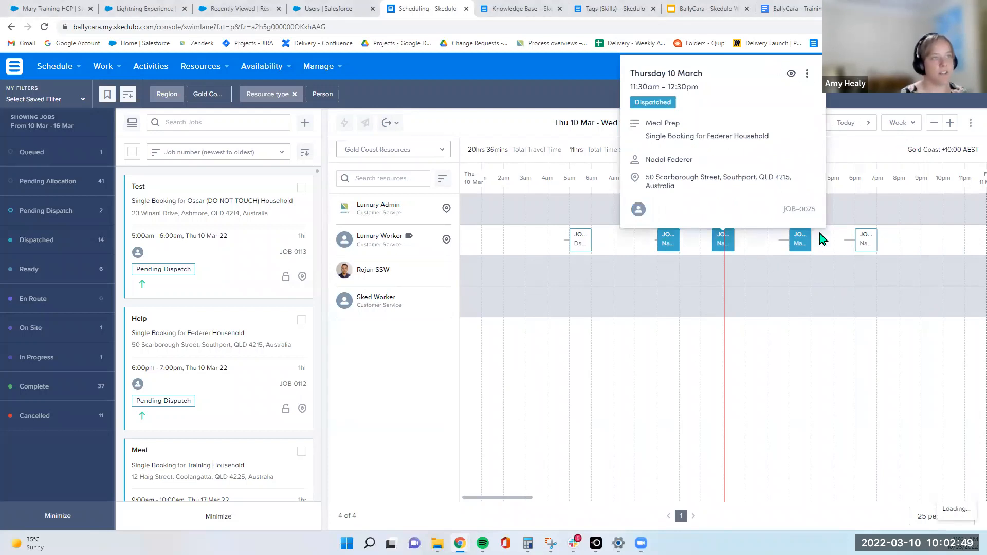
Open Lumary Worker's 11:30am Meal Prep job on 10 March in a new tab and review its details and schedule
click(637, 329)
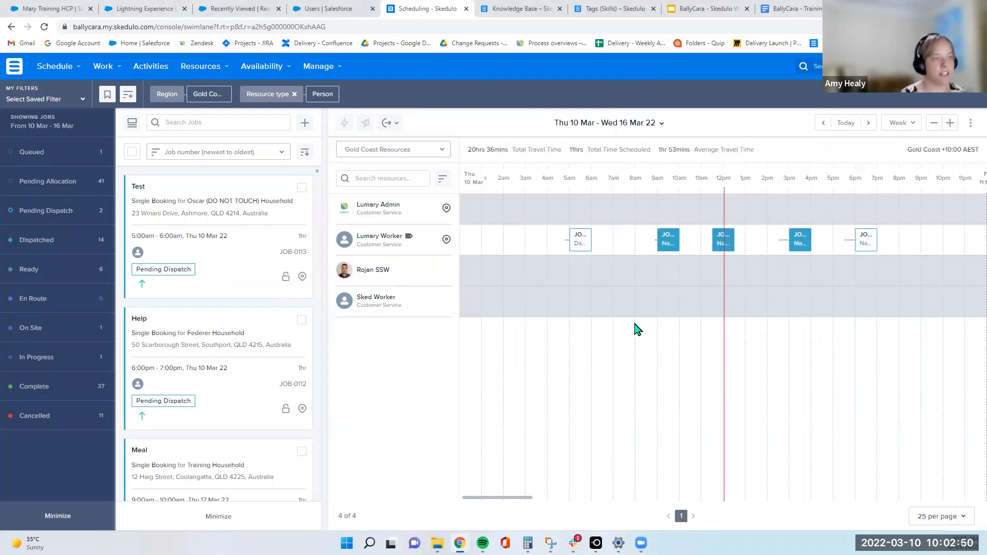
click(723, 246)
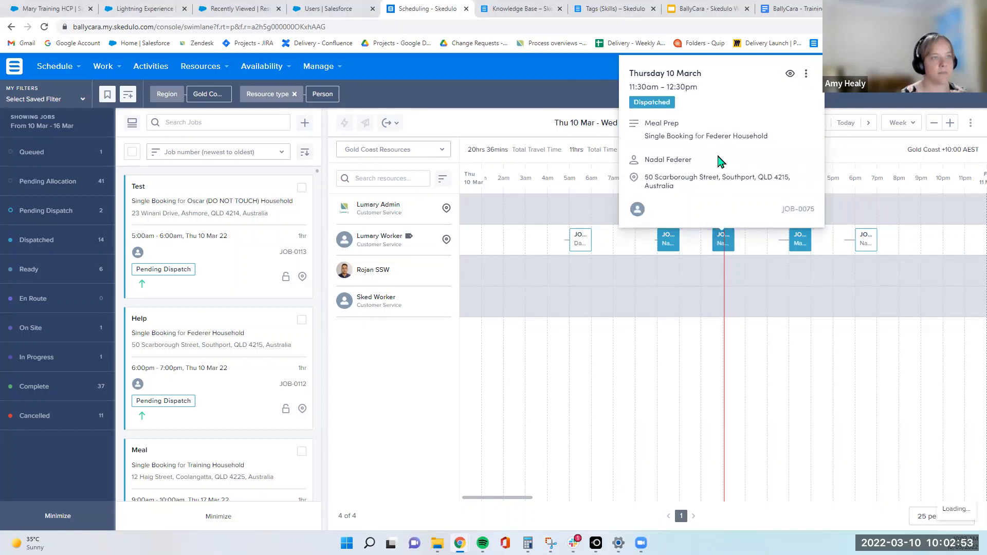
click(806, 77)
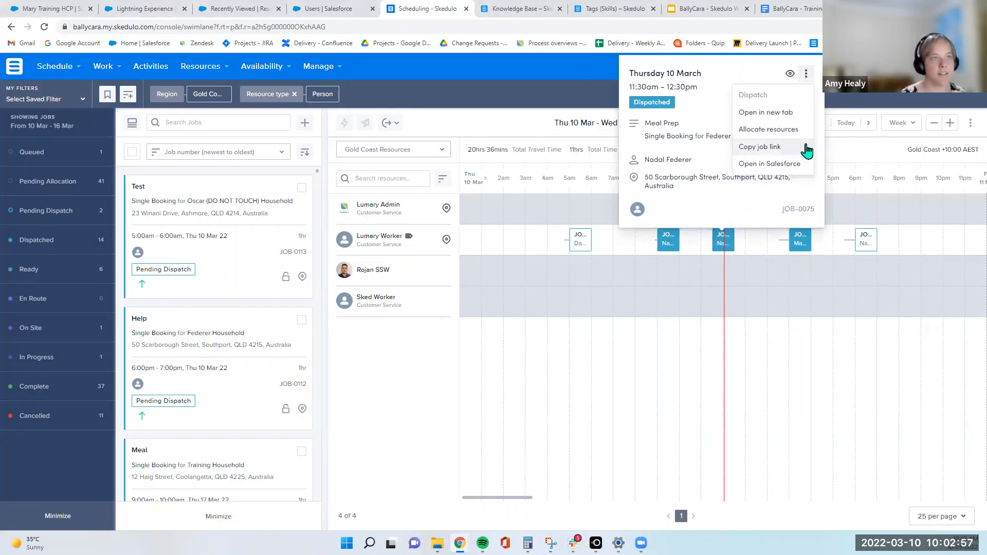
click(798, 115)
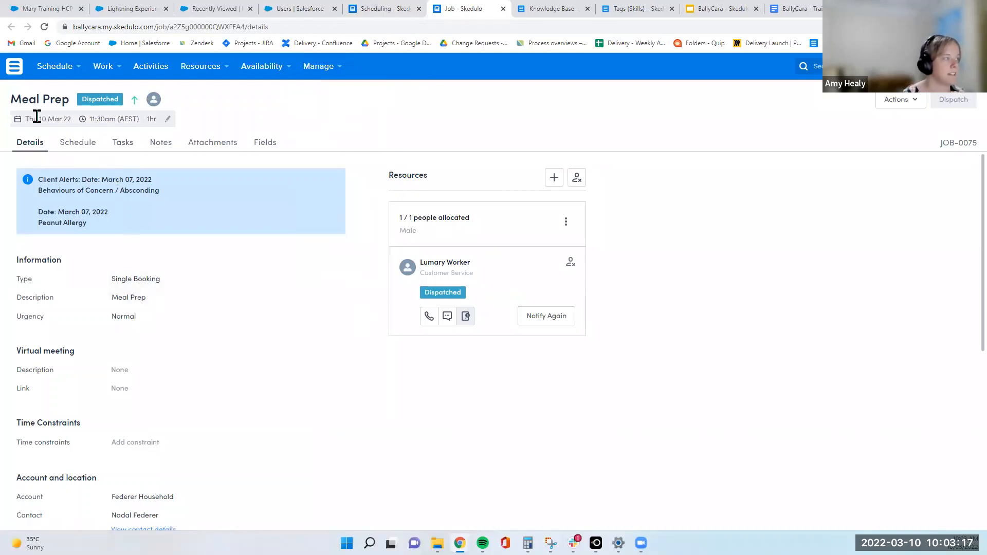
scroll(190, 301, down, 6)
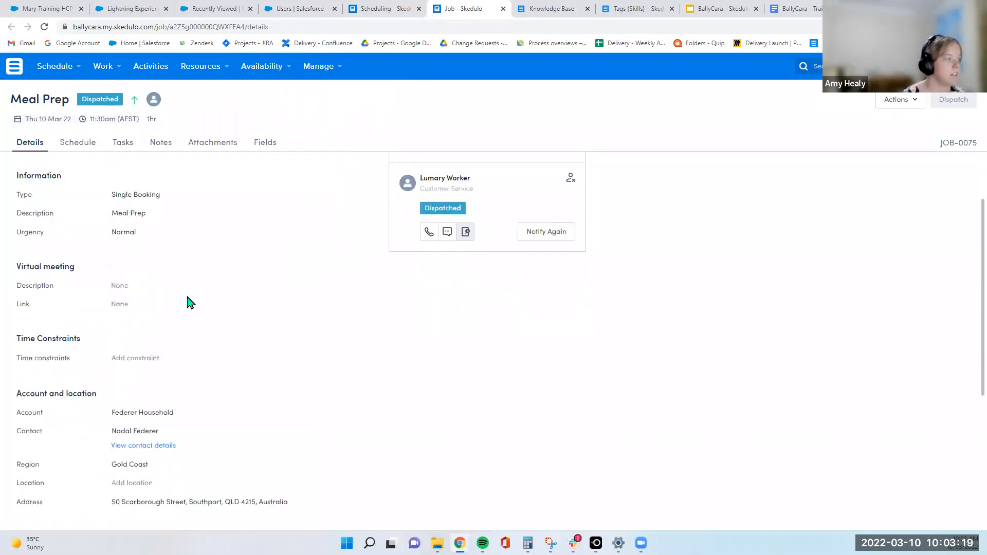
scroll(514, 327, up, 6)
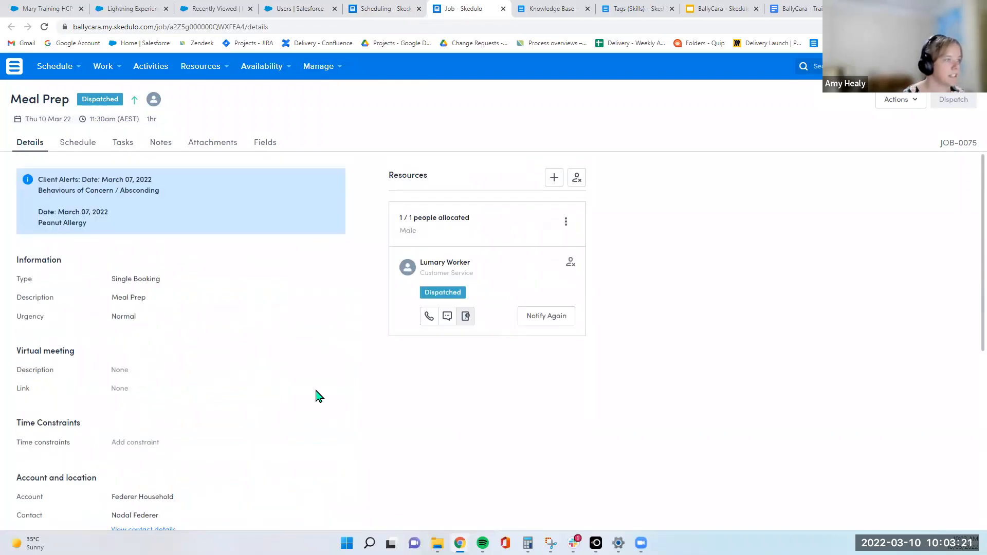
click(82, 151)
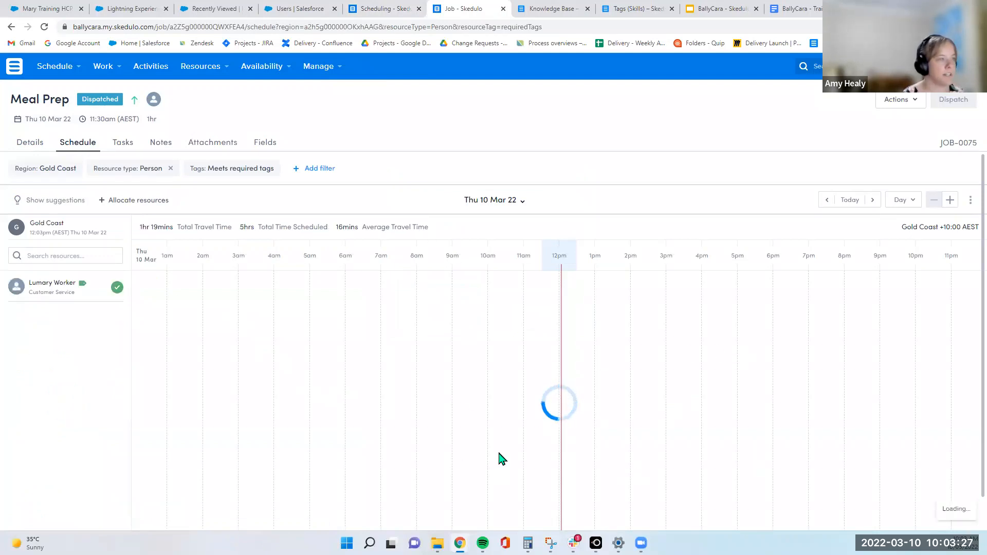
Add a task named "Must clean windows" with the description "description" to the Meal Prep job
click(116, 144)
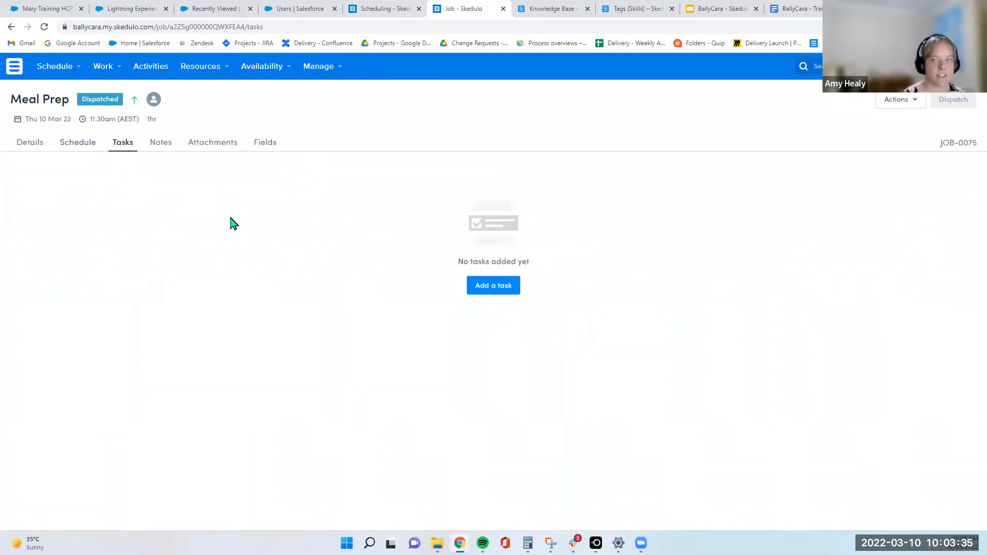
click(503, 292)
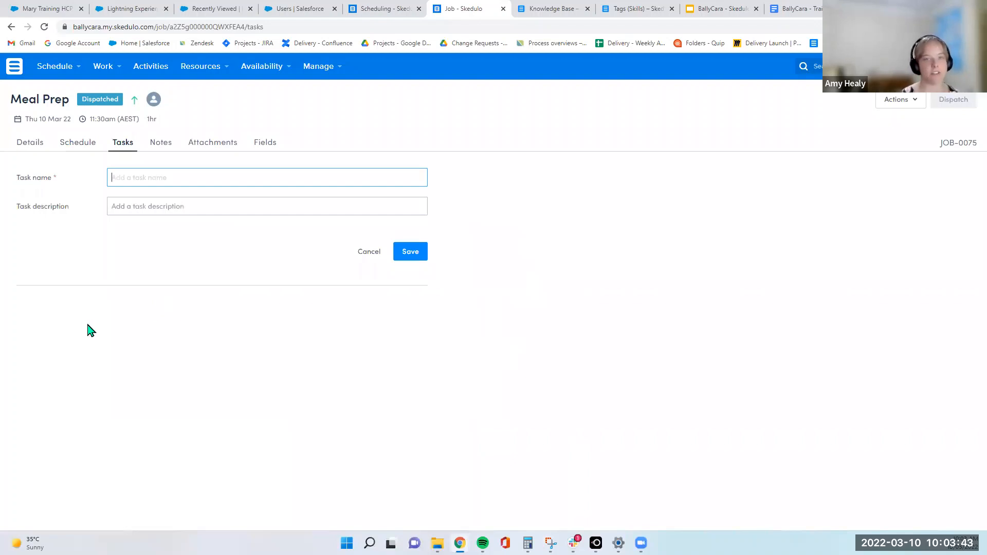
click(172, 177)
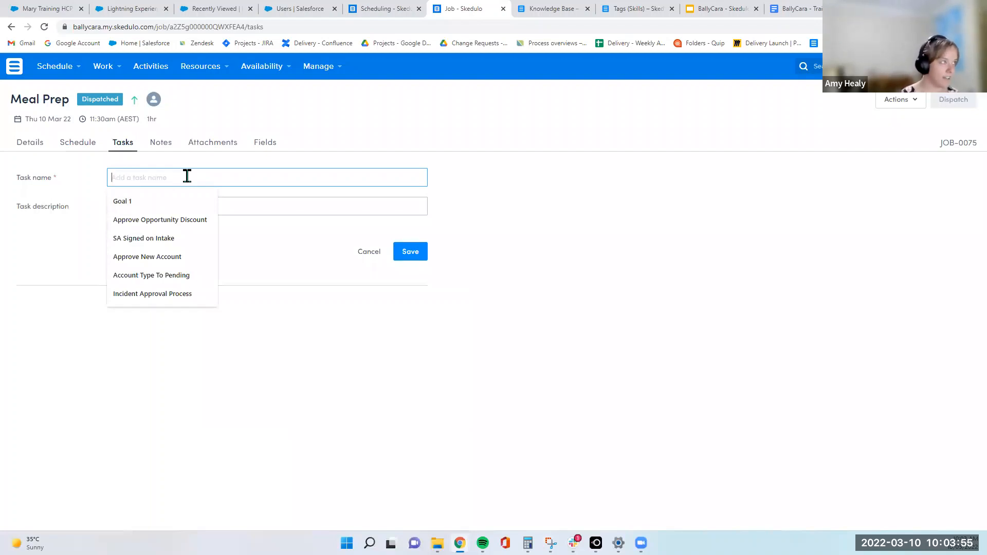
text(Must clean windows)
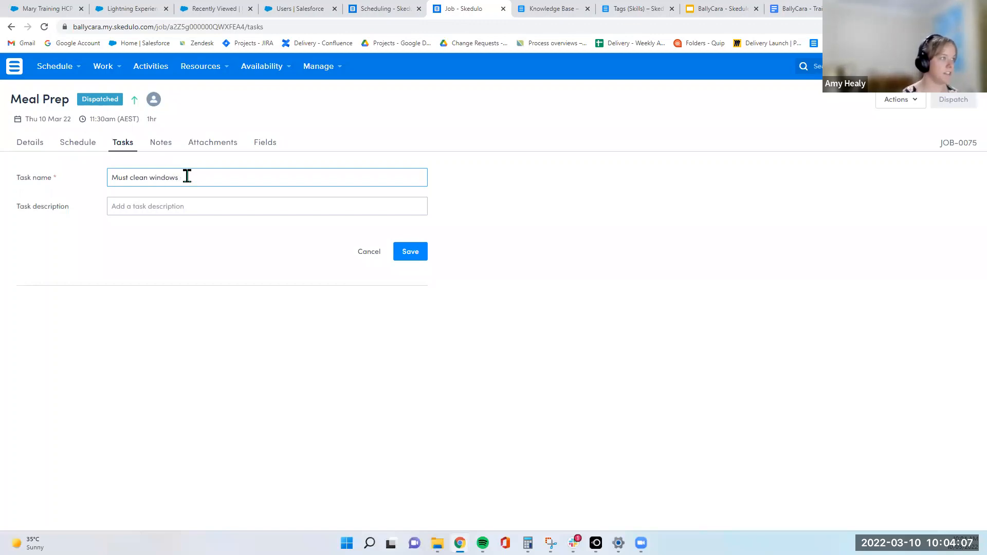
click(196, 201)
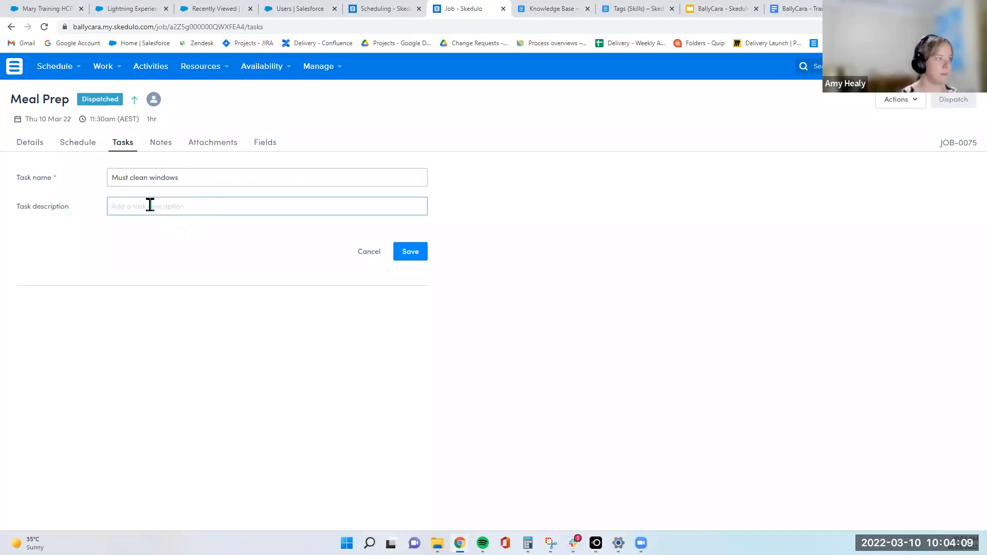
text(descirption)
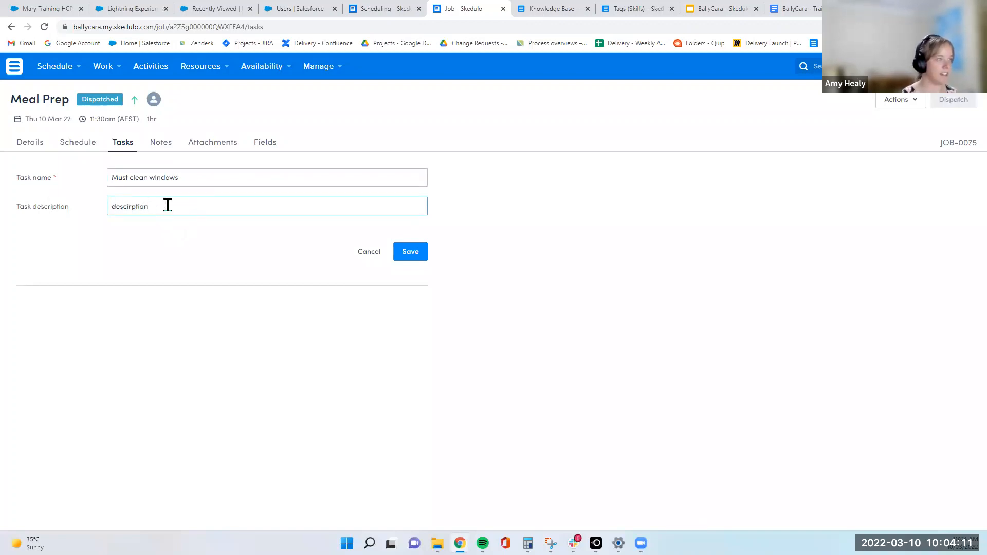
right_click(137, 207)
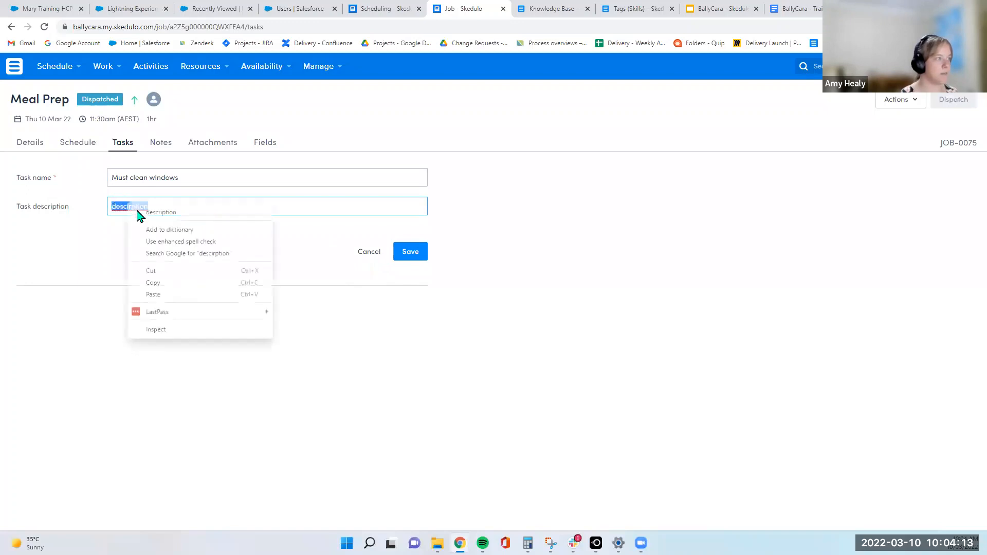
click(155, 214)
click(404, 253)
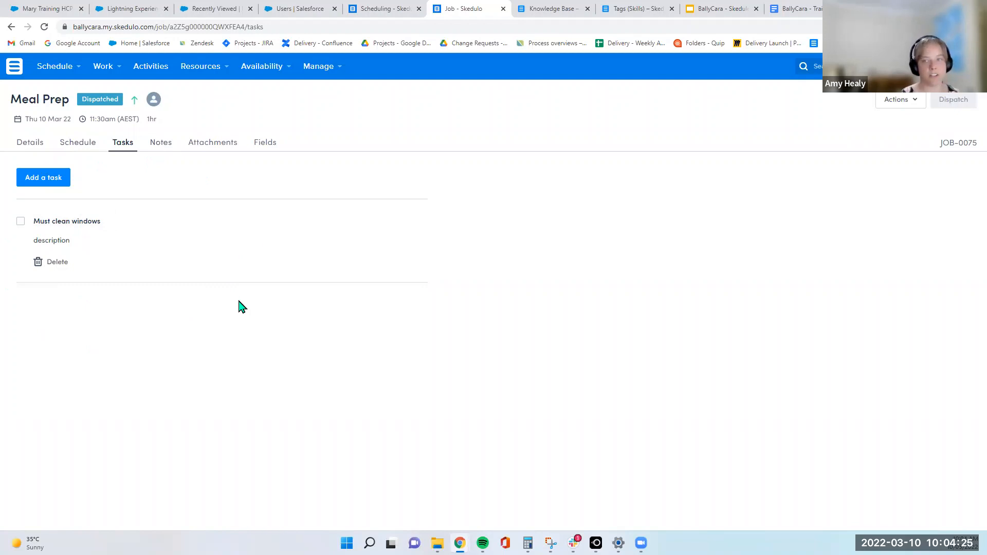
Review the Meal Prep job's notes, attachments and available job actions
click(163, 150)
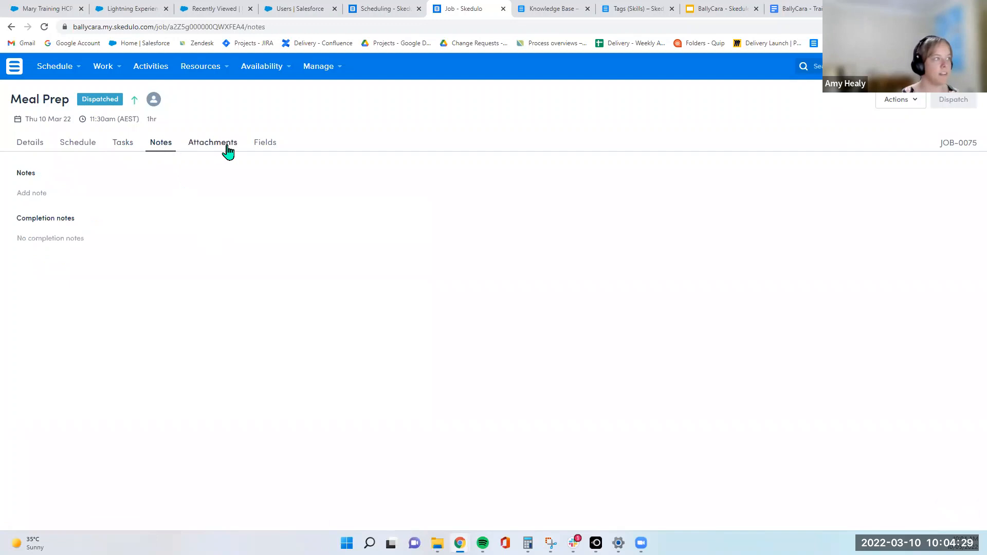
click(227, 150)
click(160, 150)
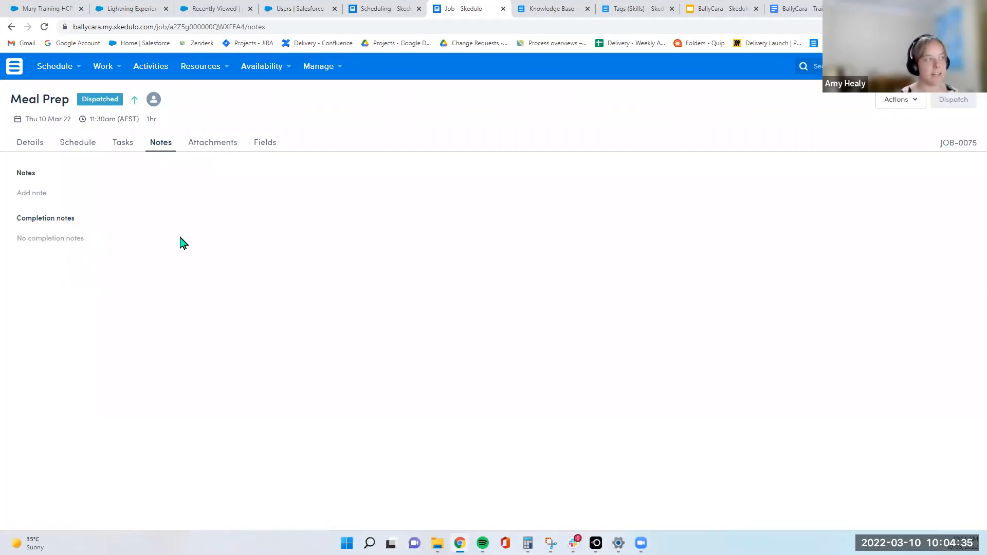
click(204, 148)
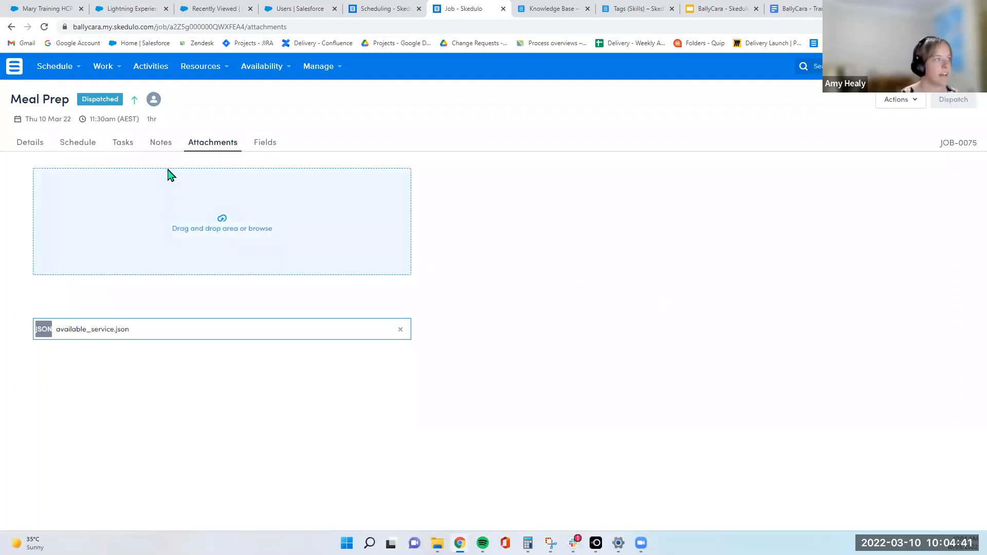
click(919, 102)
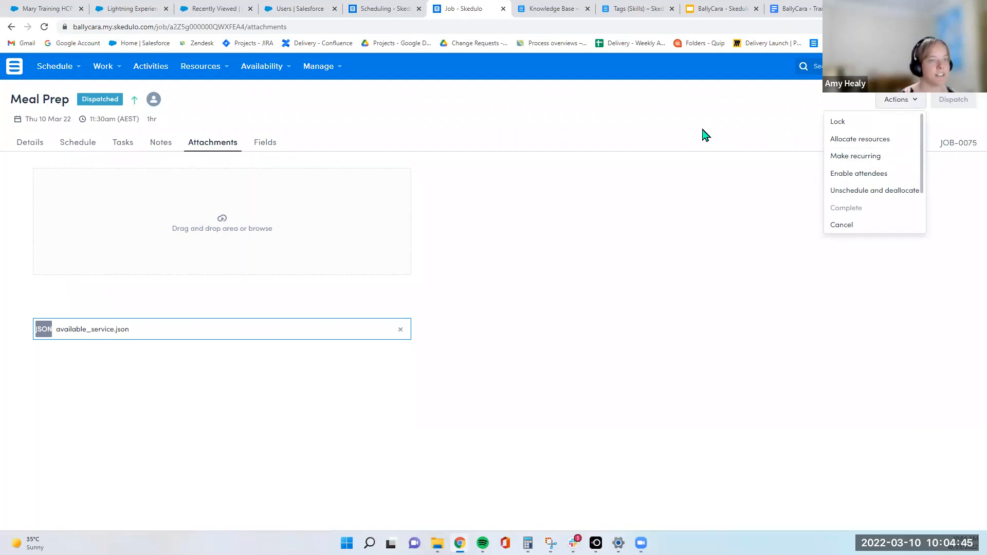
scroll(910, 189, down, 2)
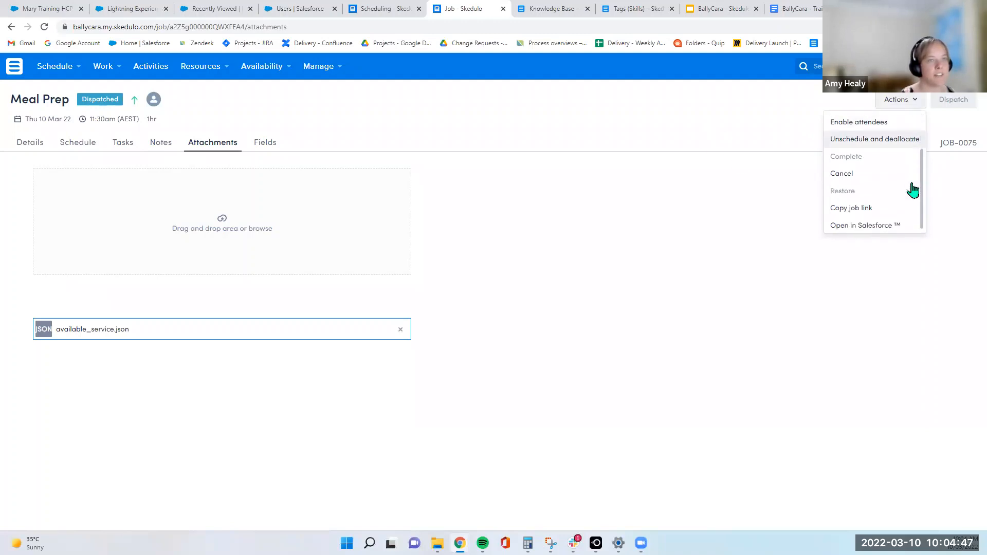
click(874, 109)
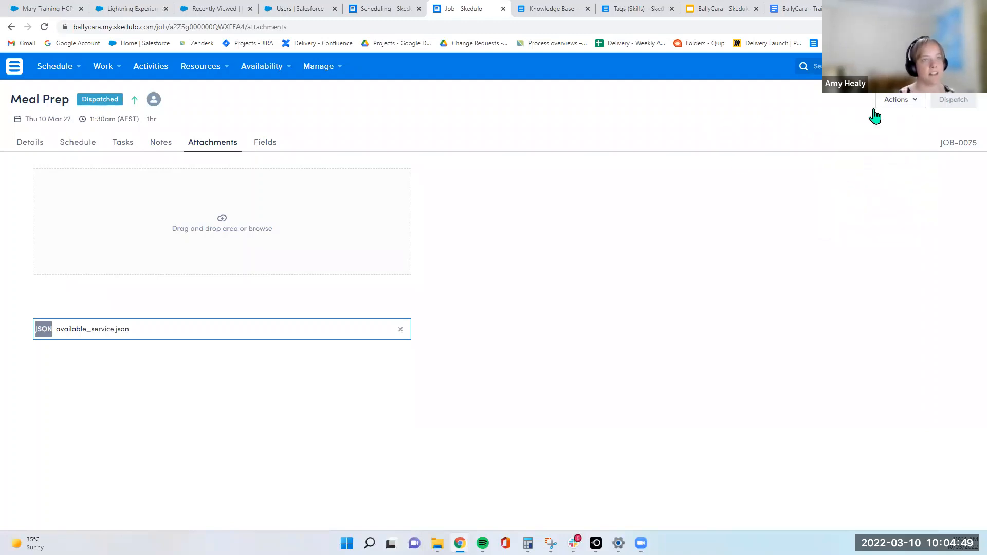
Examine the cancellation reasons for the Meal Prep job, choosing Cancelled by customer, and leave without cancelling the job
click(921, 112)
scroll(892, 183, down, 2)
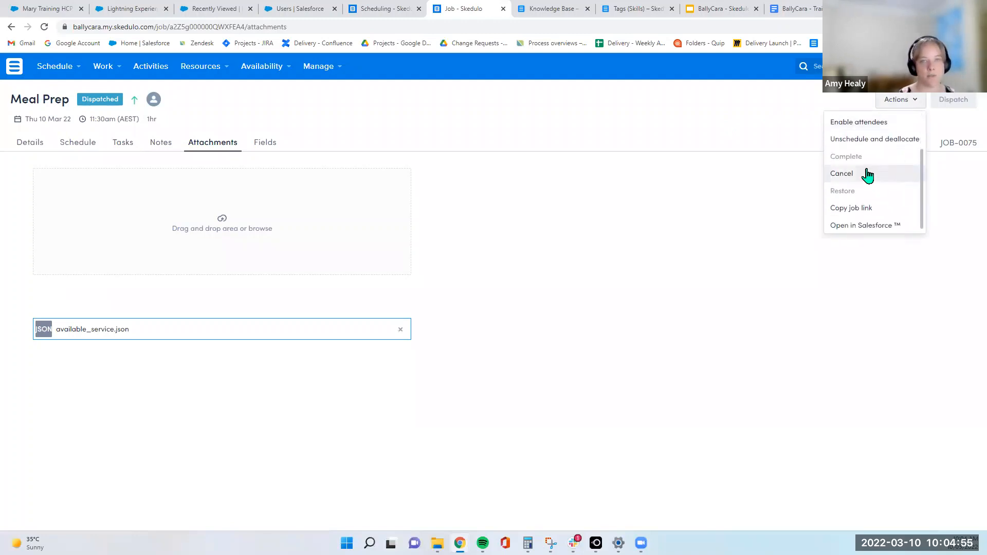
click(867, 174)
click(588, 180)
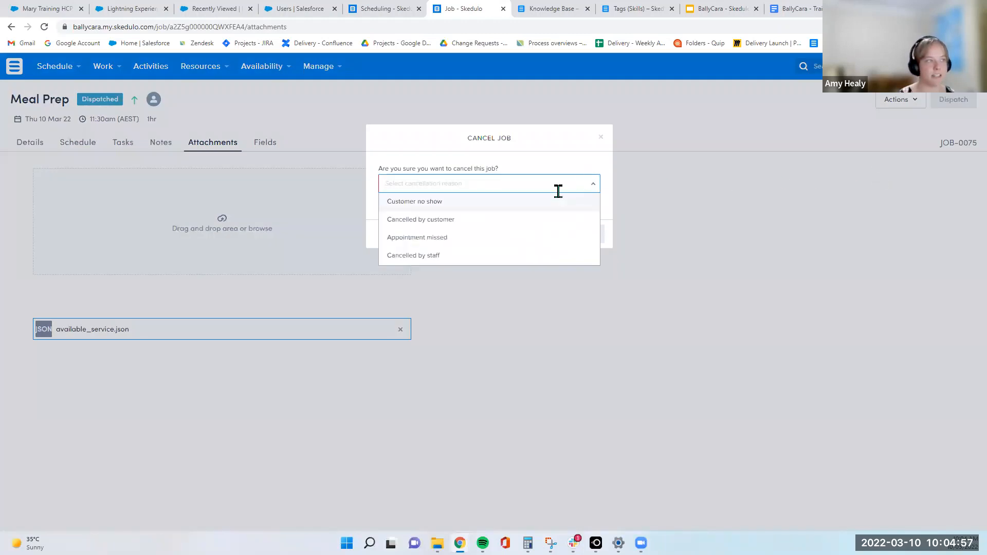
click(507, 218)
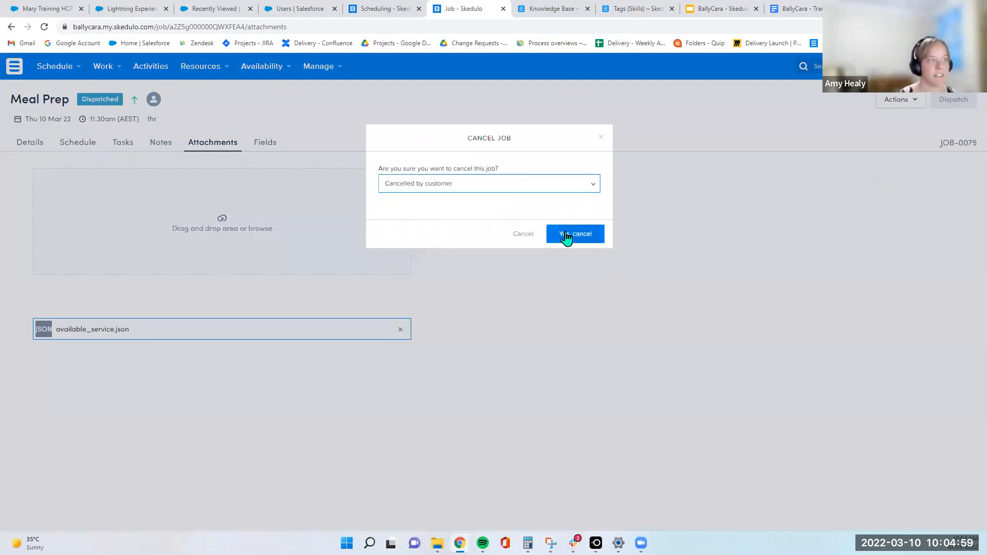
click(575, 182)
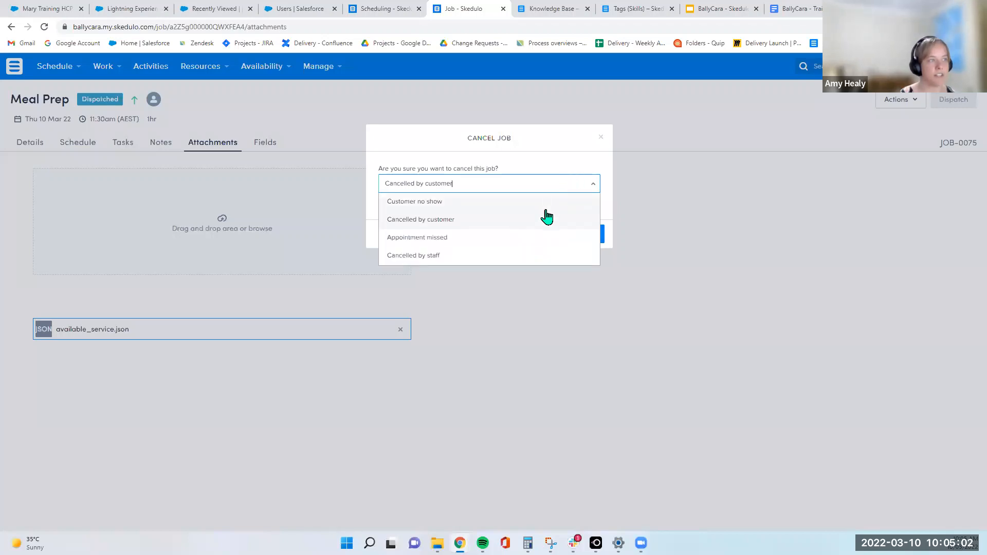
click(591, 164)
click(601, 141)
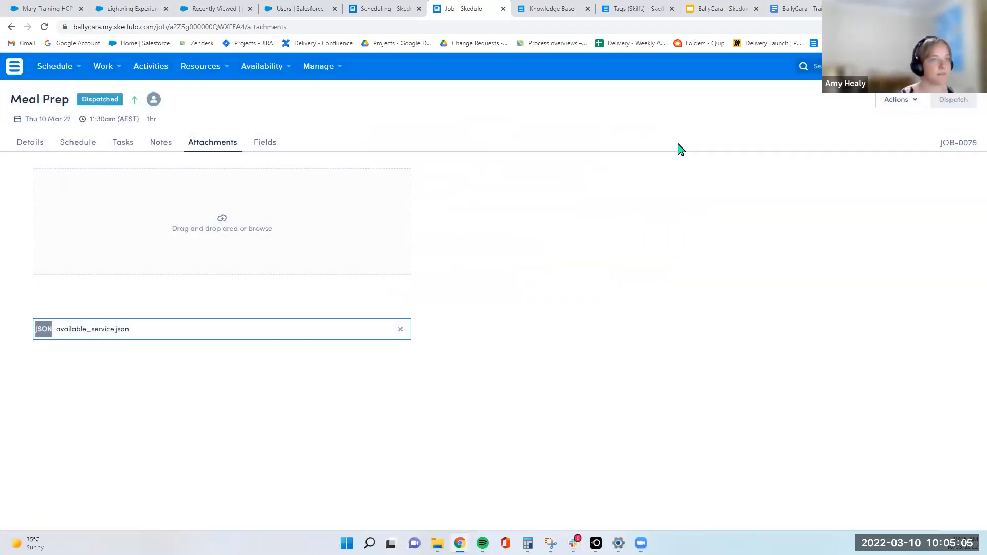
Return to the swimlane schedule and filter the job list to Pending Allocation
click(401, 14)
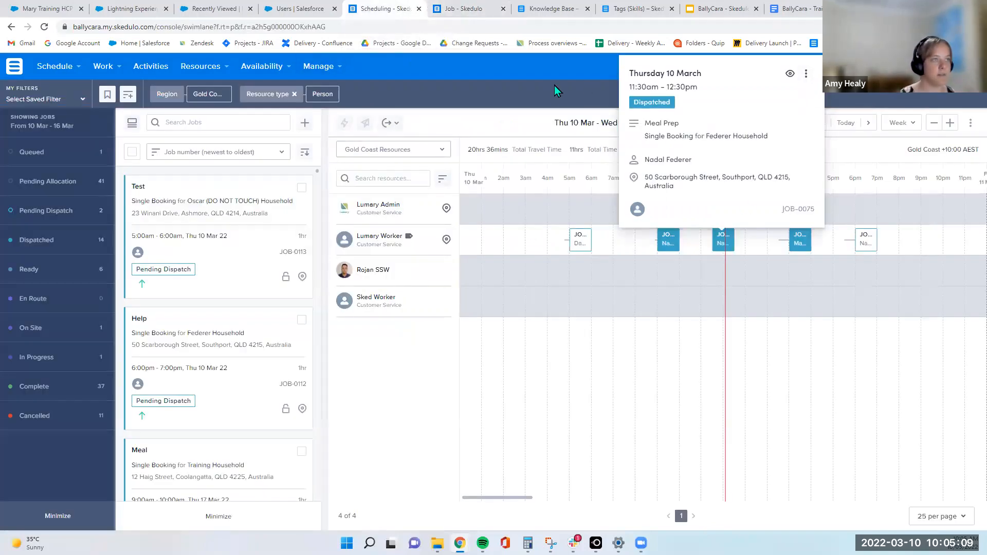
click(555, 91)
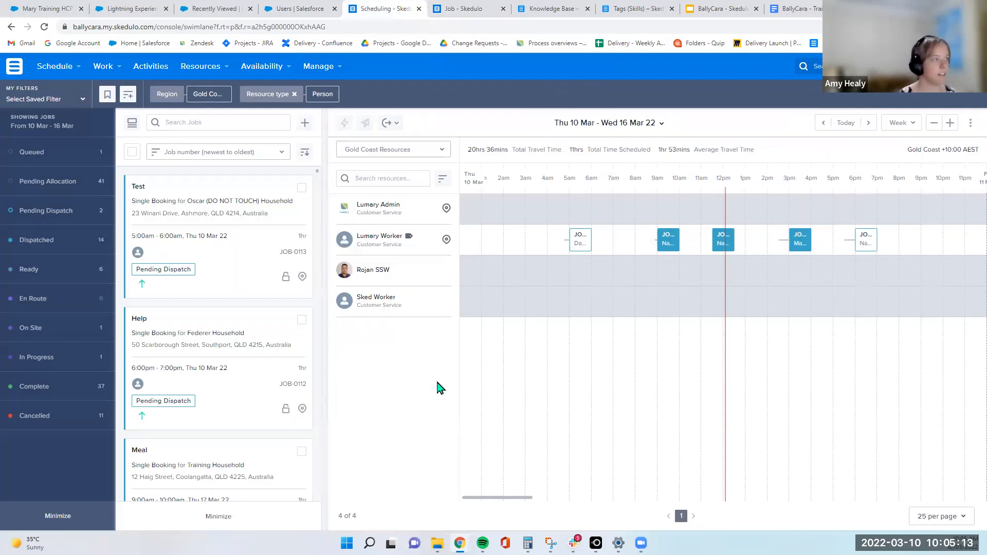
click(61, 193)
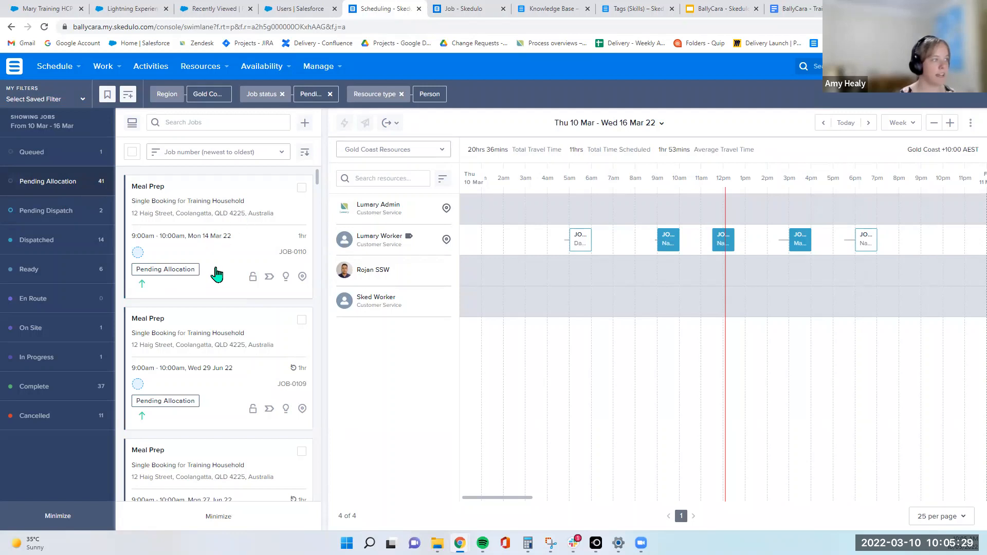
mouse_move(267, 282)
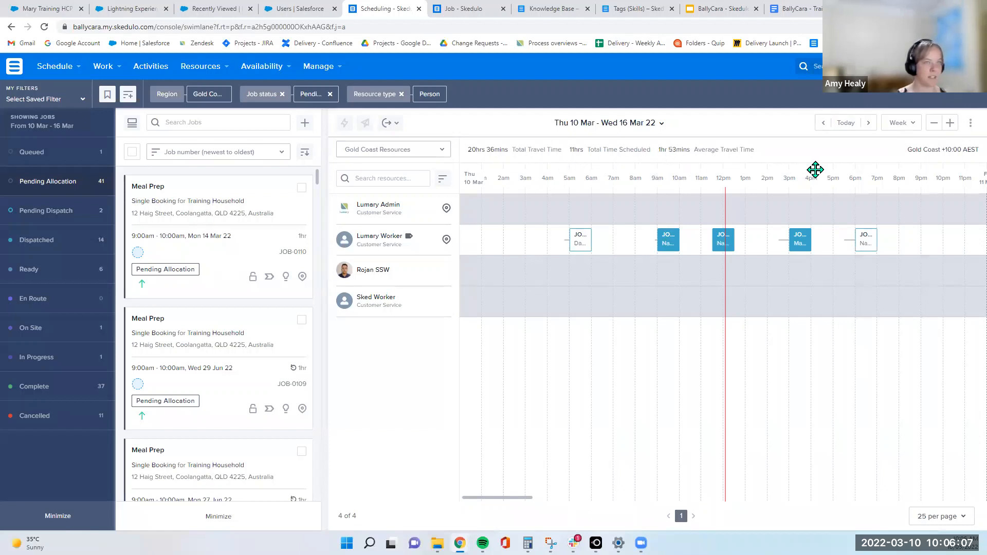
Switch the swimlane to the Day view and show Monday 14 March 2022
click(900, 125)
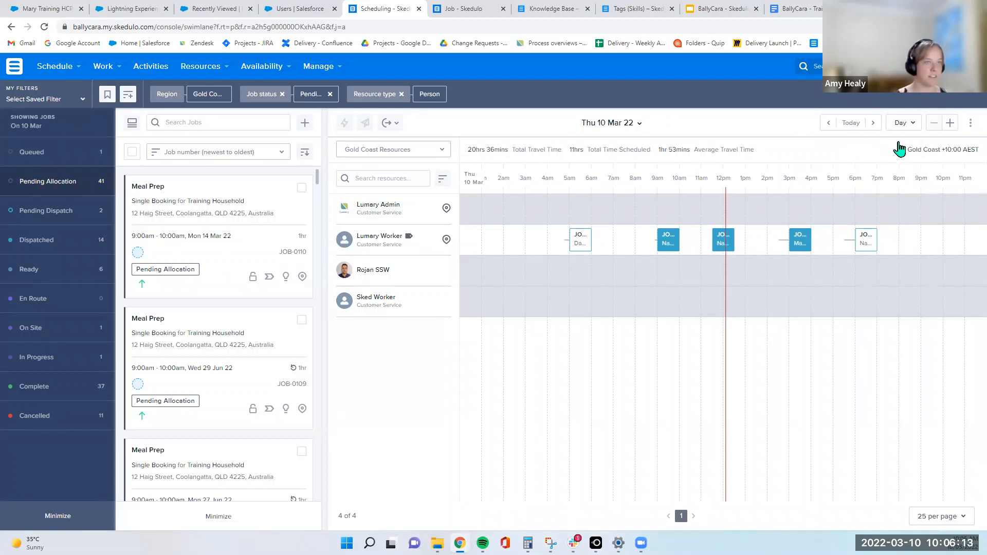
click(897, 149)
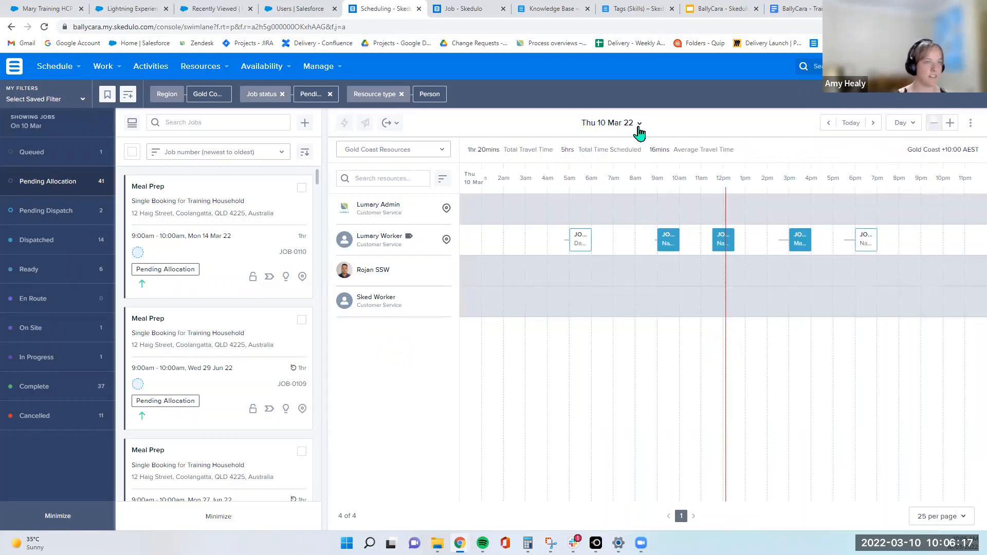
click(639, 131)
click(604, 226)
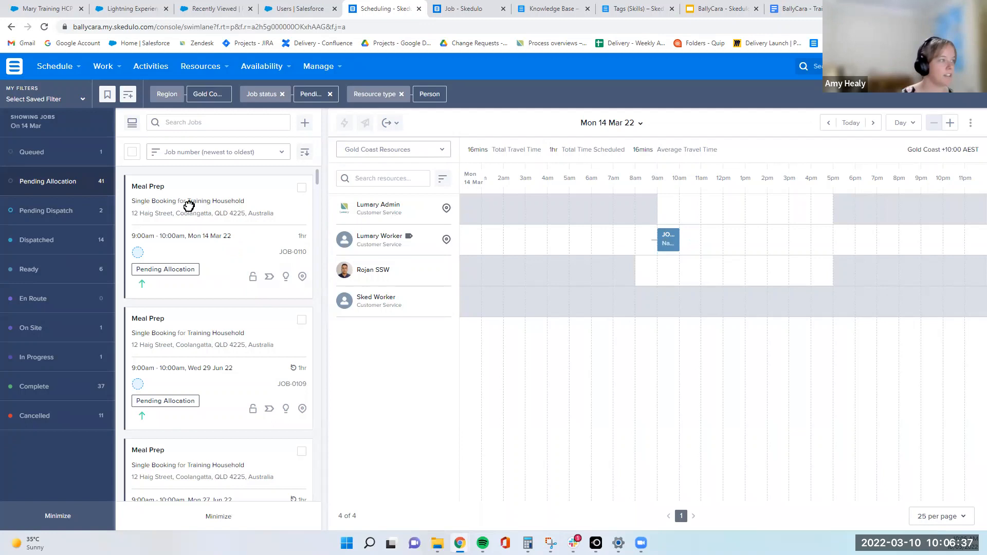
Reschedule the Meal Prep job JOB-0110 on 14/03/2022 to start at 10:30am and save the new time
click(189, 205)
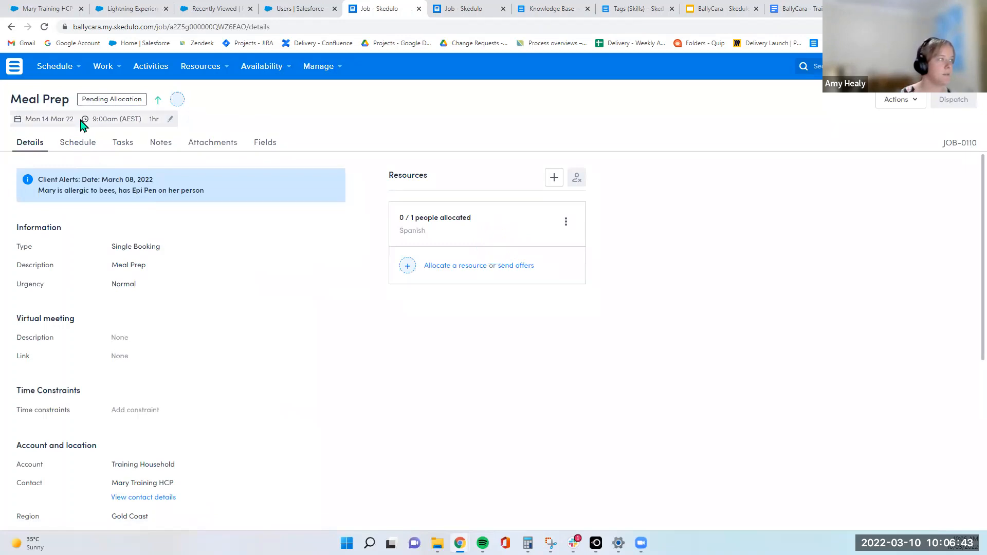
click(82, 123)
click(118, 122)
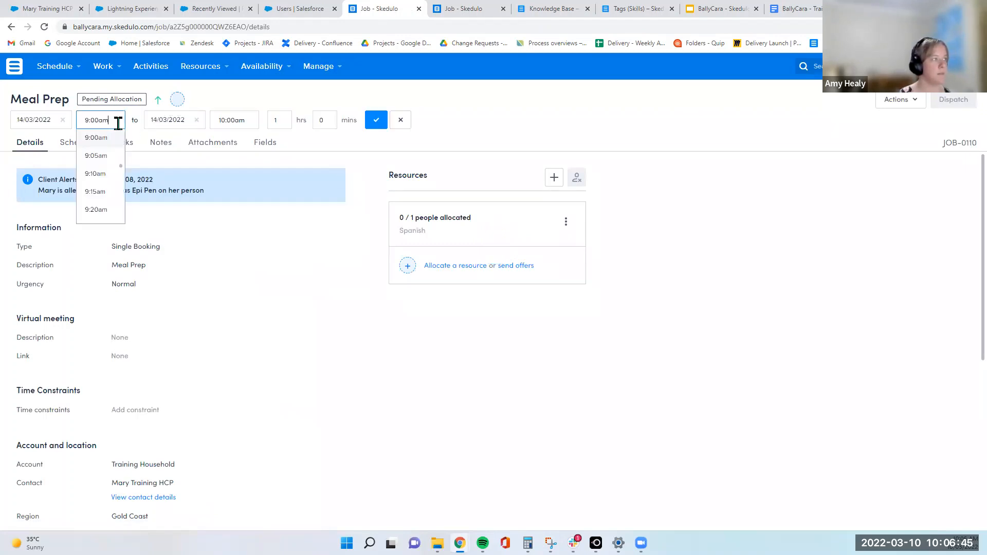
scroll(109, 198, down, 3)
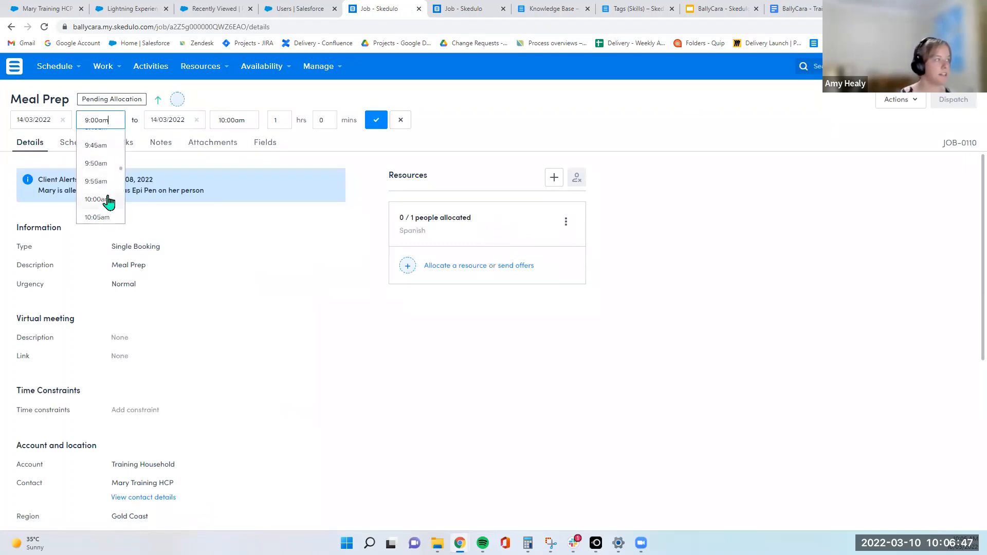
click(108, 199)
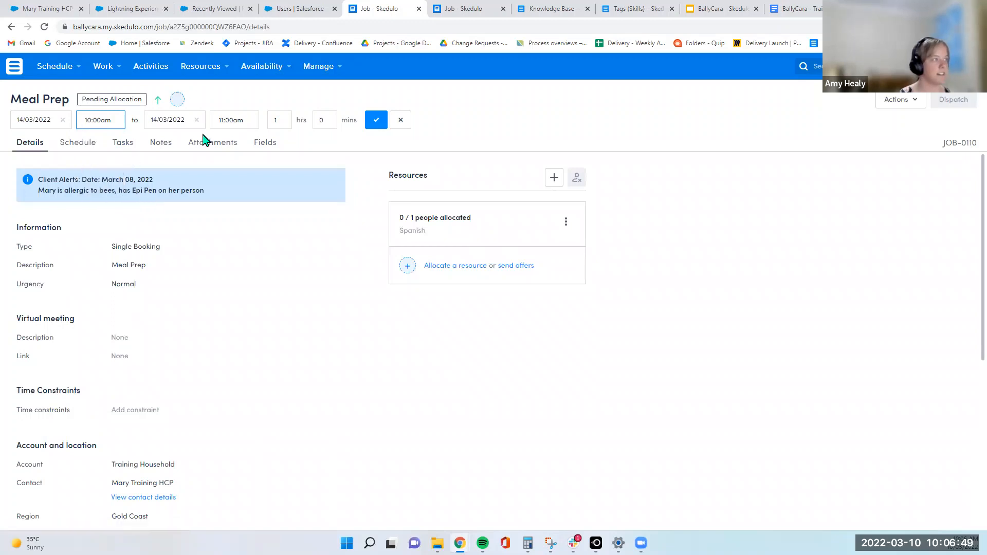
click(94, 116)
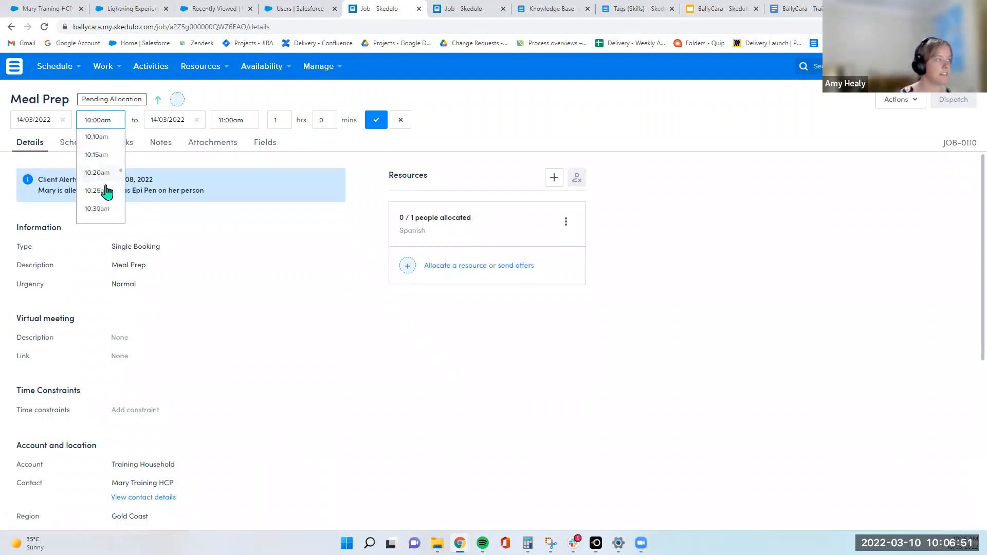
click(105, 208)
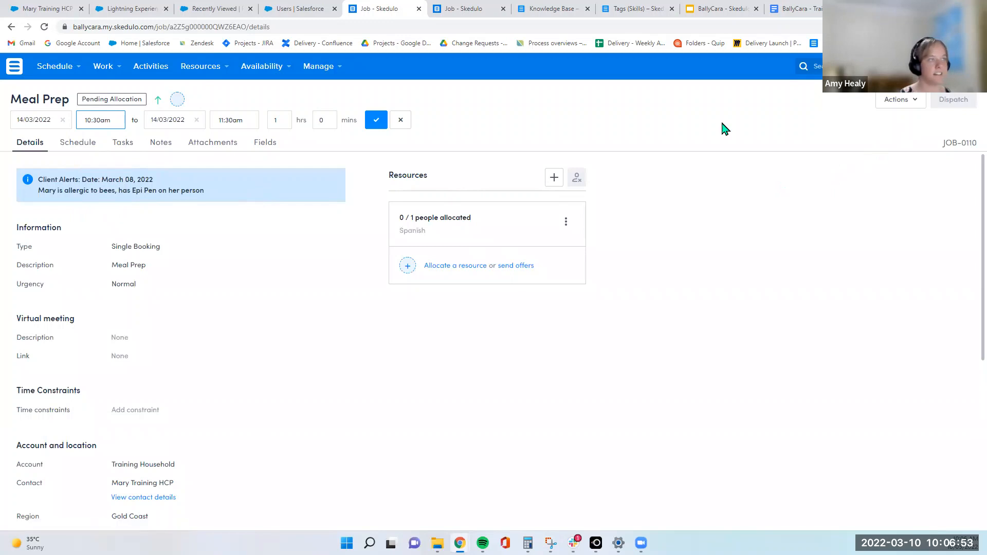
click(378, 123)
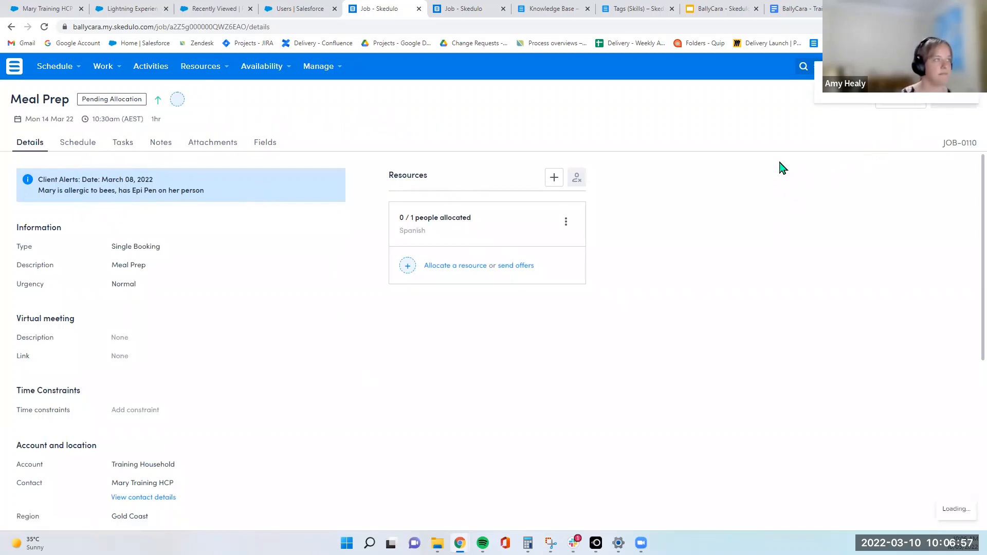
Return to the swimlane and allocate the rescheduled Meal Prep job to Lumary Worker using the suggested 10:30am slot
click(74, 66)
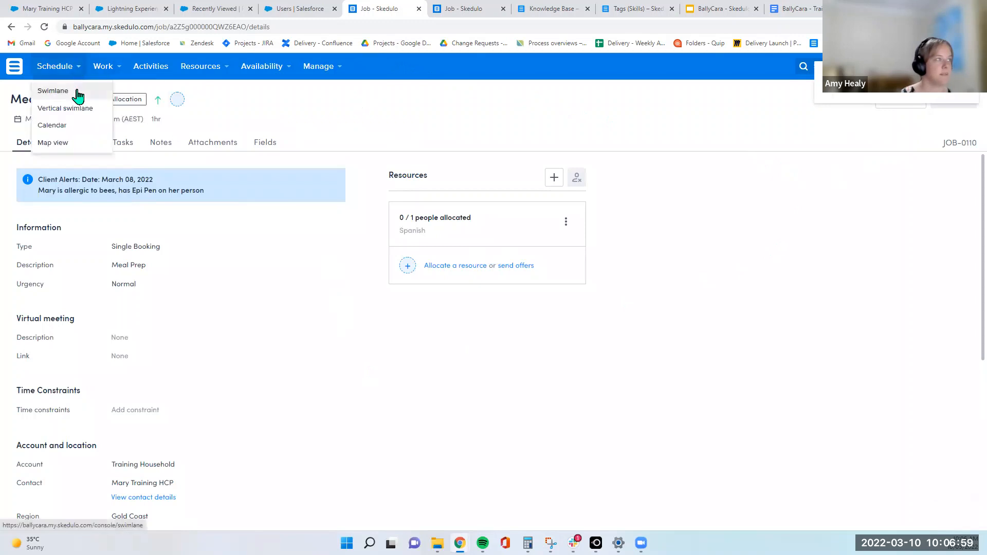
click(81, 93)
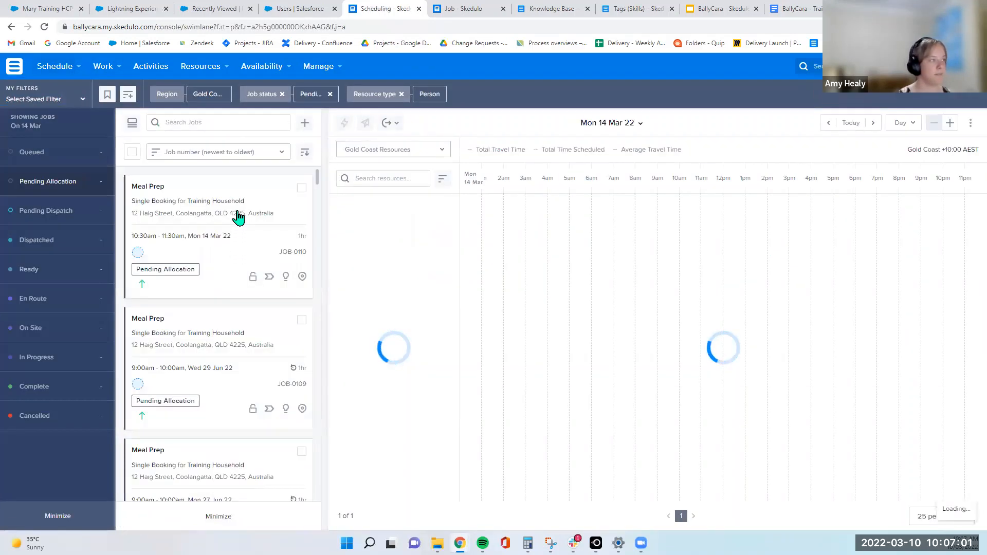
click(211, 189)
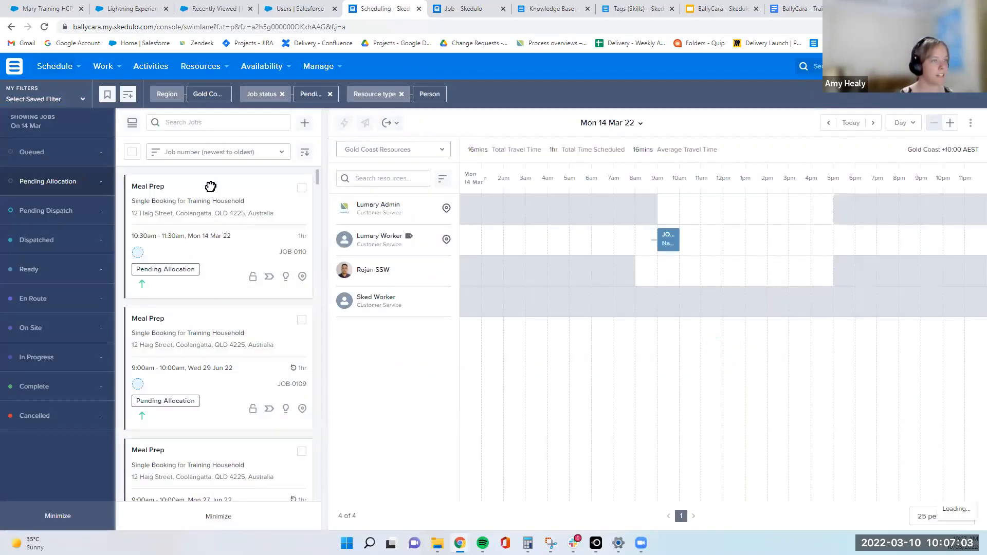
click(12, 26)
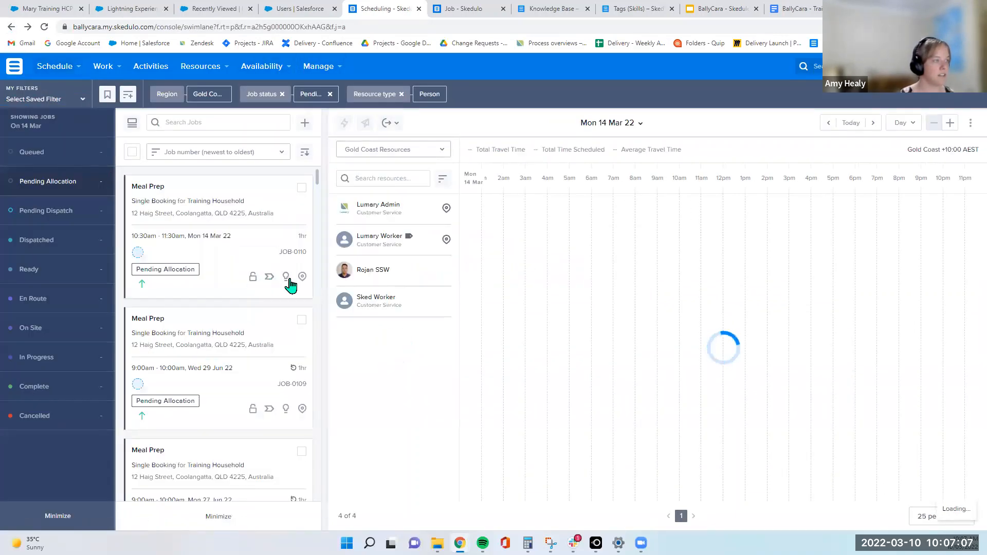
click(286, 281)
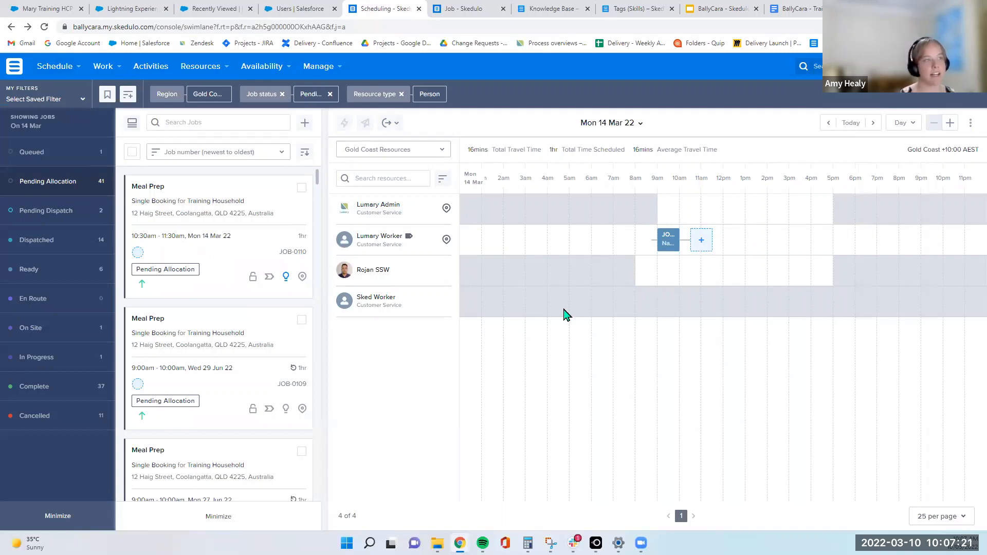
click(702, 242)
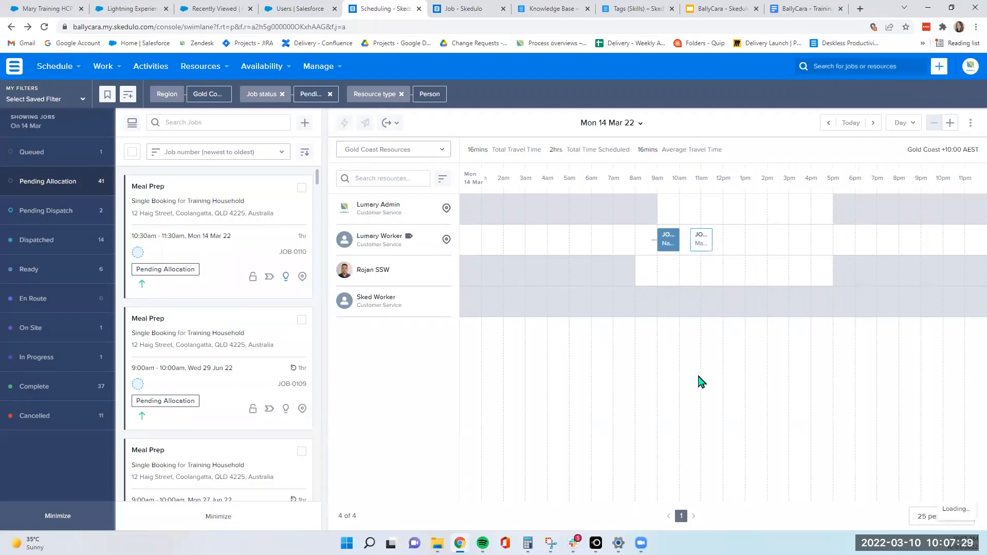
Dispatch the 10:30am Meal Prep job to its allocated resource from the job's swimlane card
click(702, 251)
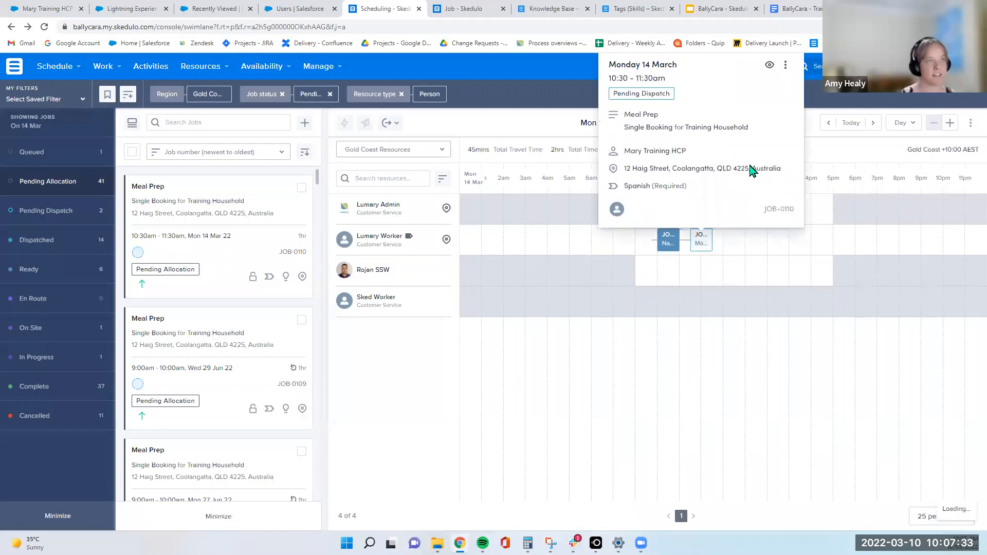
click(786, 65)
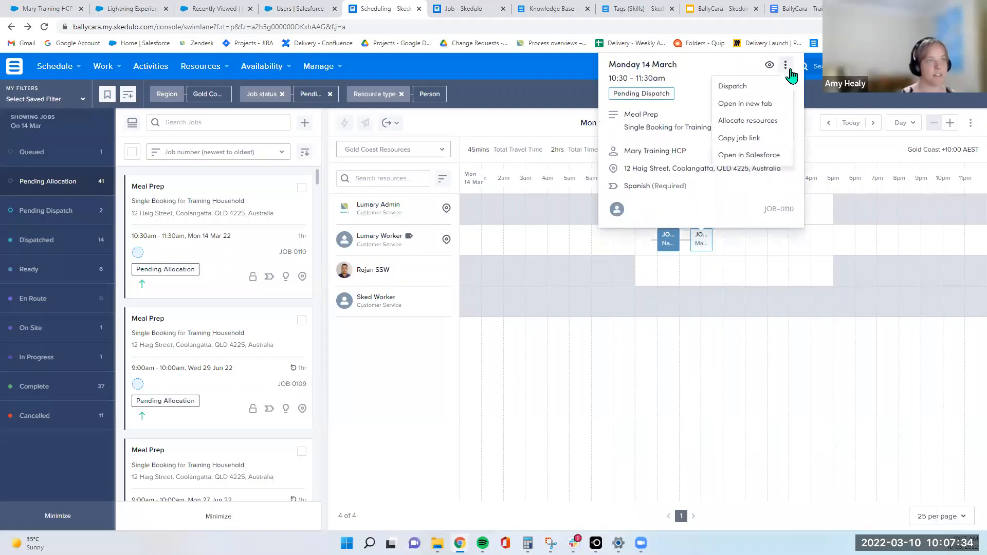
click(752, 88)
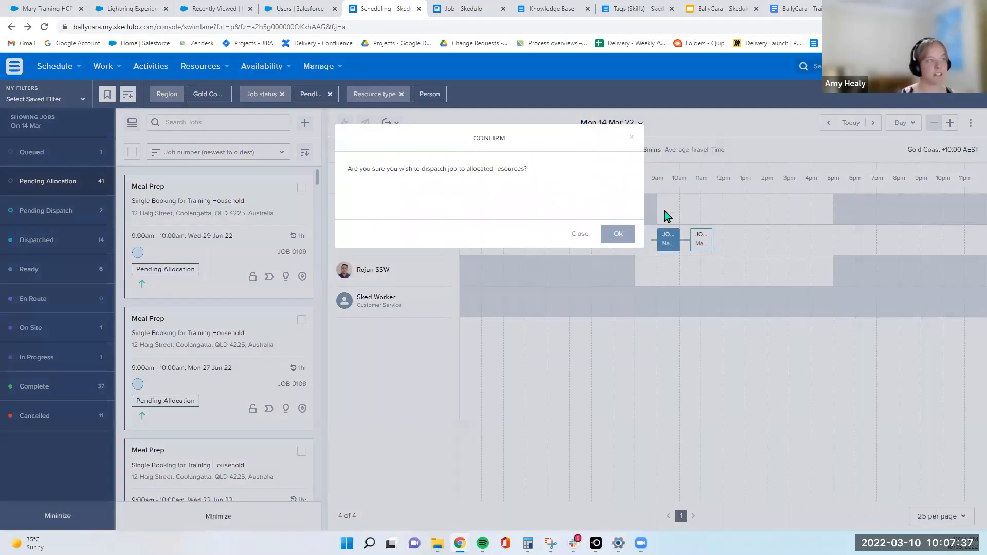
click(622, 235)
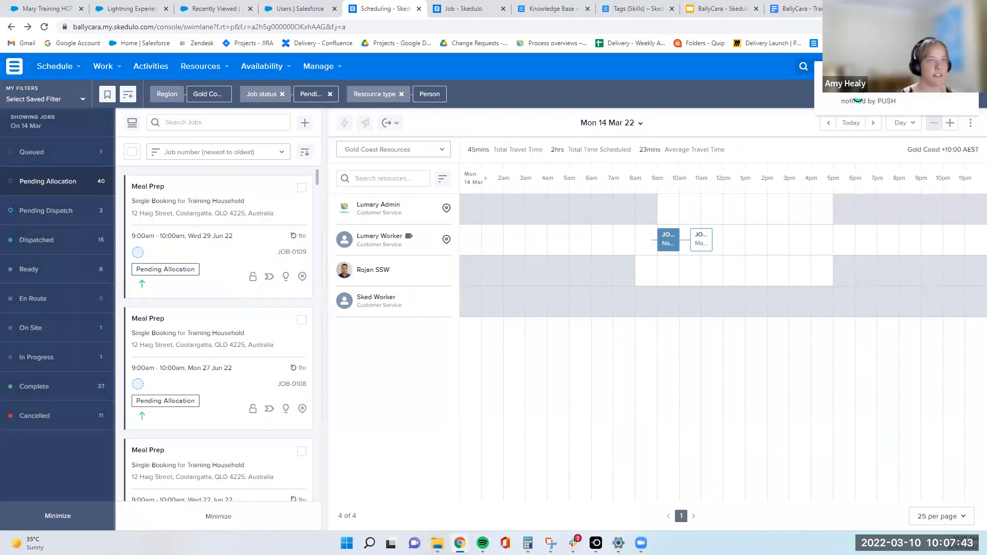
Clear the Pending Allocation filter and reschedule the Test job JOB-0113 to 14/03/2022
click(70, 188)
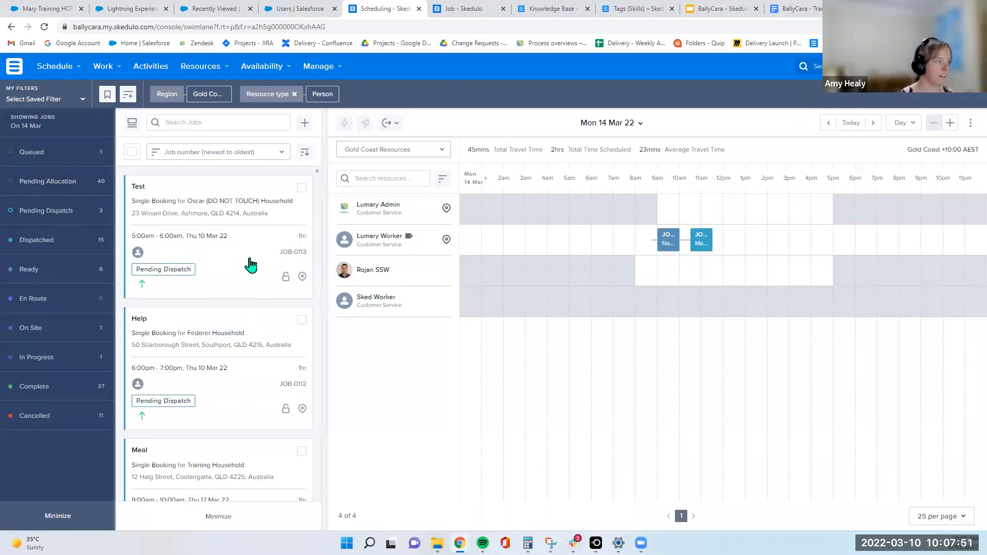
click(200, 241)
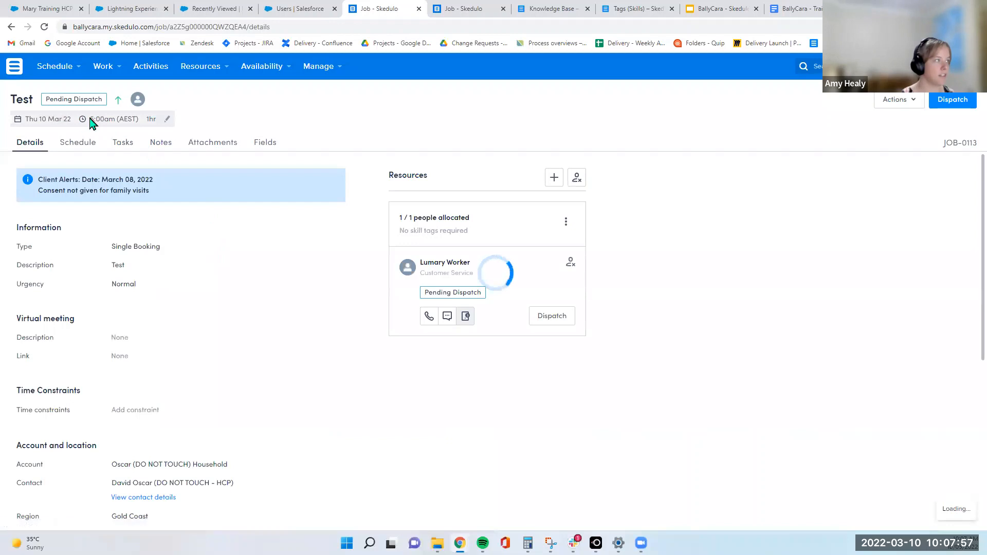
click(91, 122)
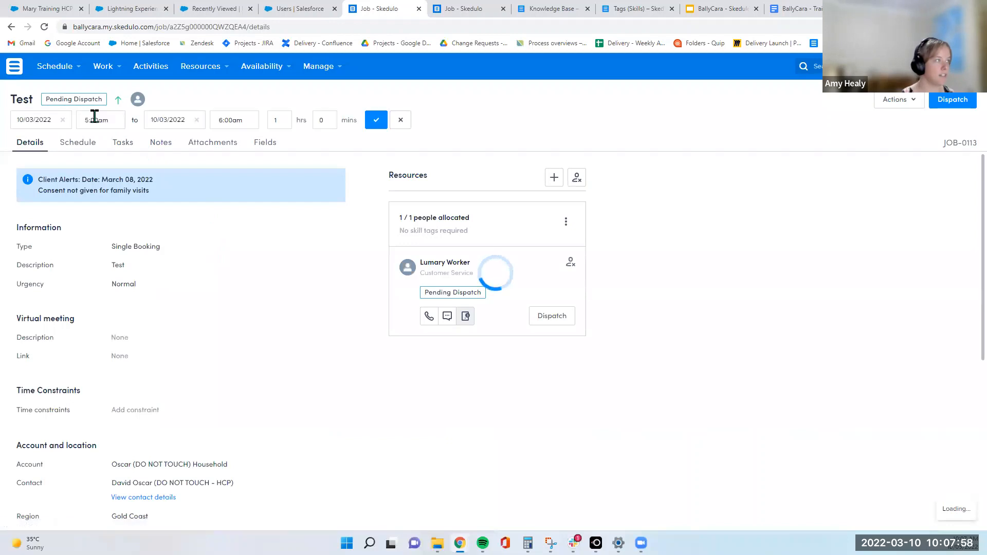
click(60, 119)
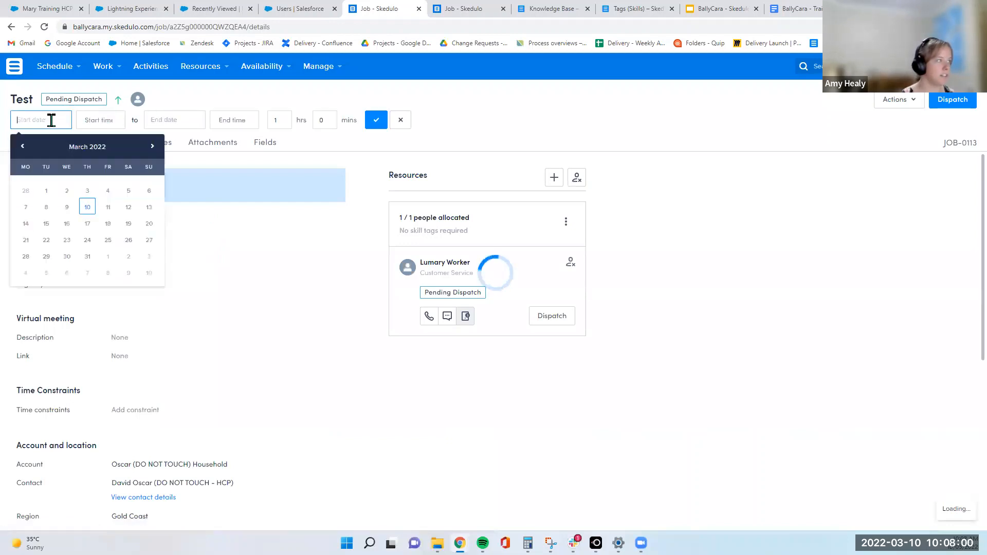
click(26, 223)
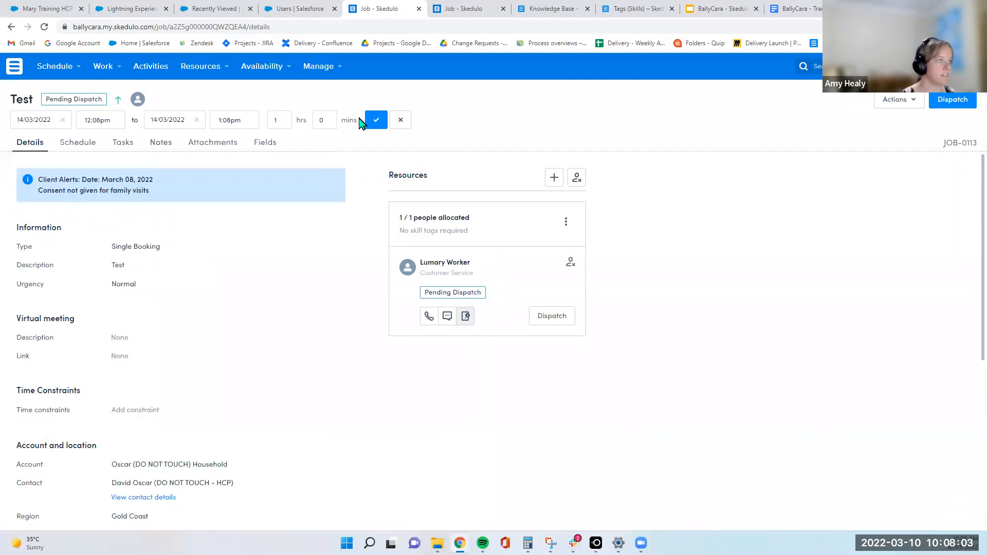
click(376, 120)
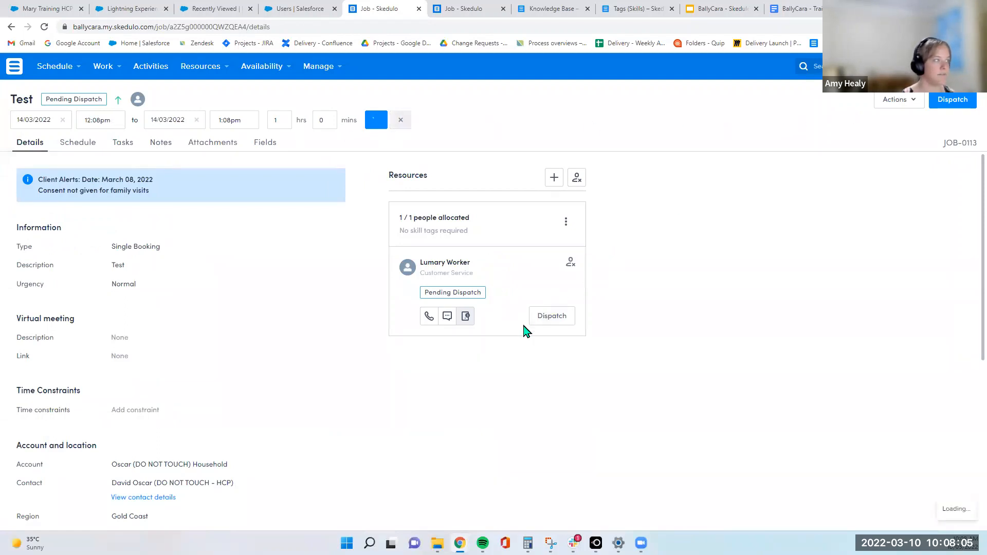
Return to the swimlane, open the Help job JOB-0112, and set its date to 14/03/2022
mouse_move(52, 66)
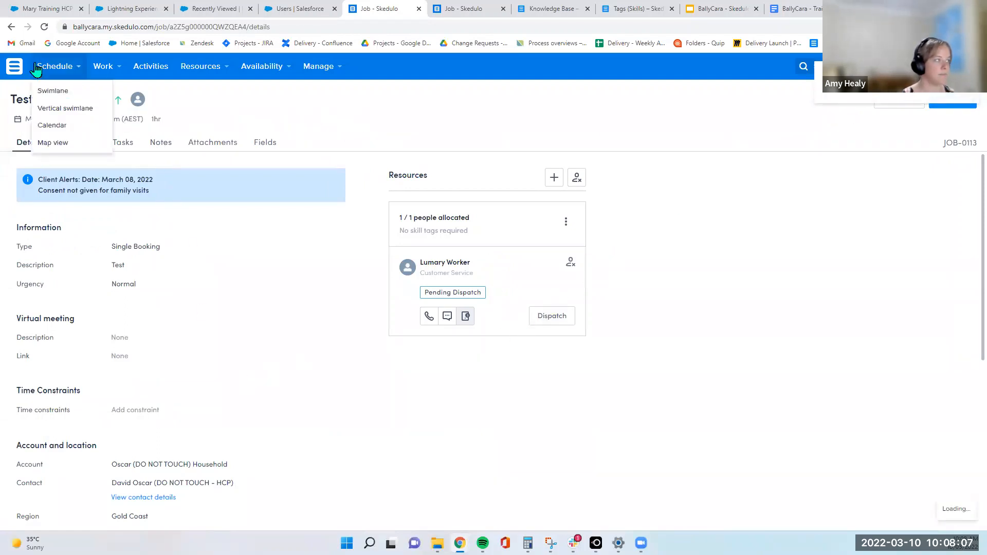
click(65, 89)
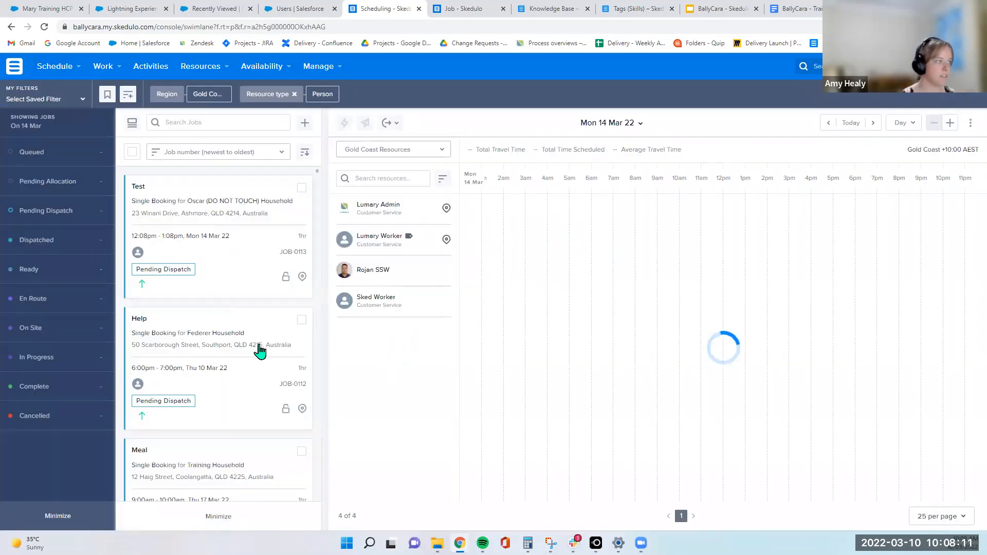
click(211, 335)
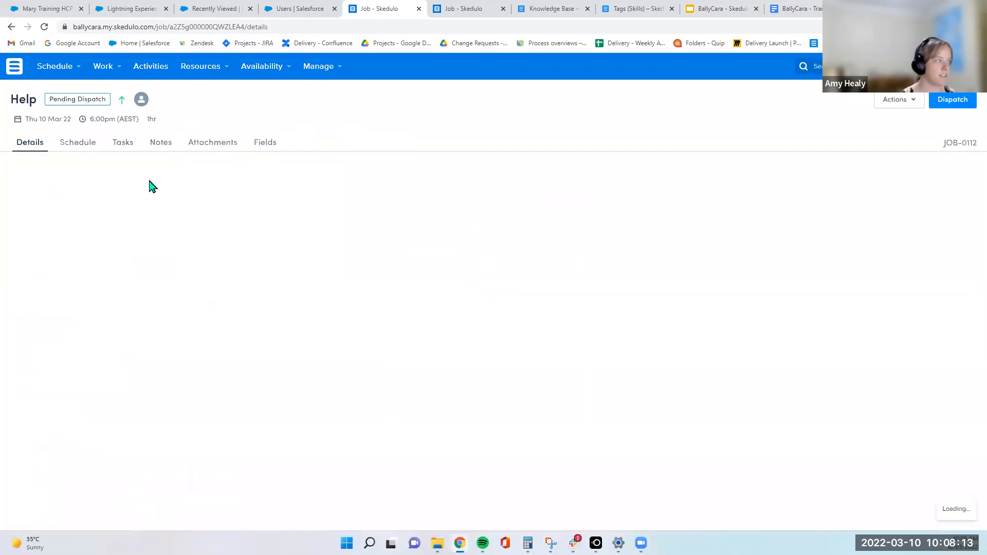
click(59, 120)
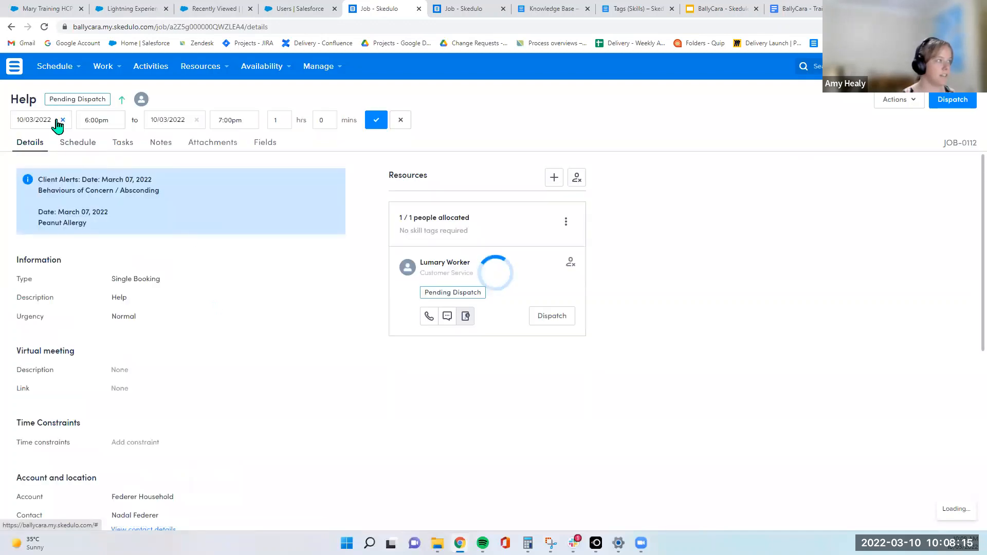
click(58, 125)
click(46, 225)
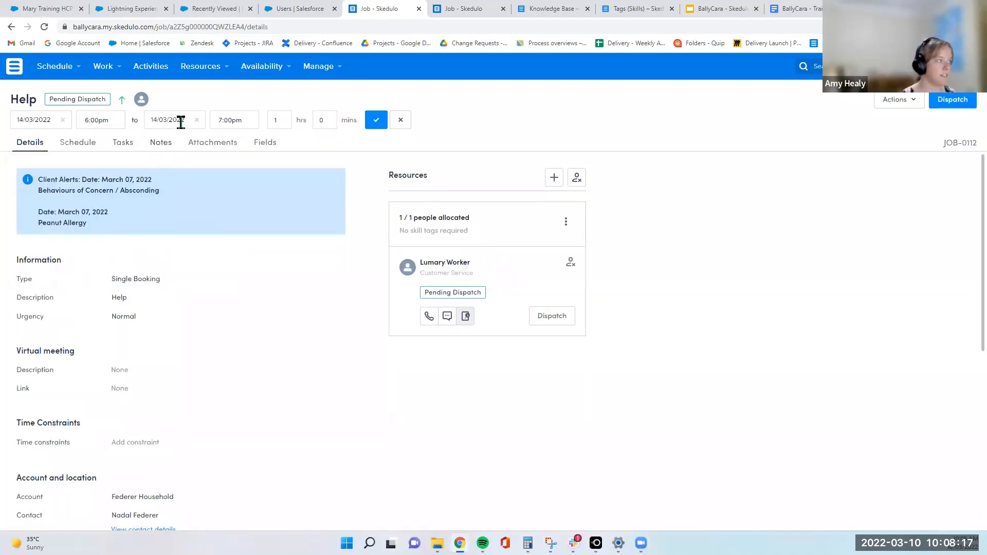
Set the Help job's start time to 4:10pm
click(117, 120)
scroll(103, 166, up, 3)
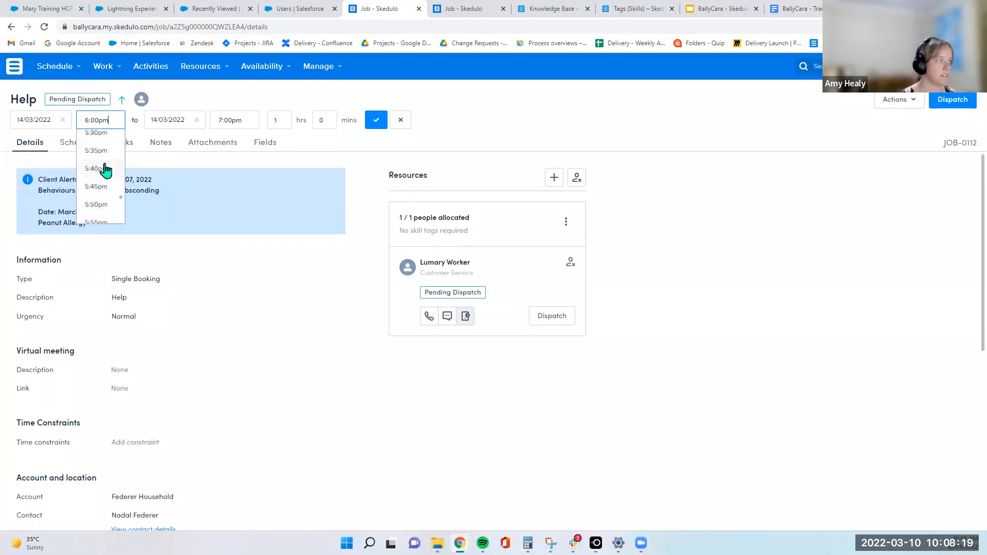
scroll(105, 170, up, 2)
click(102, 145)
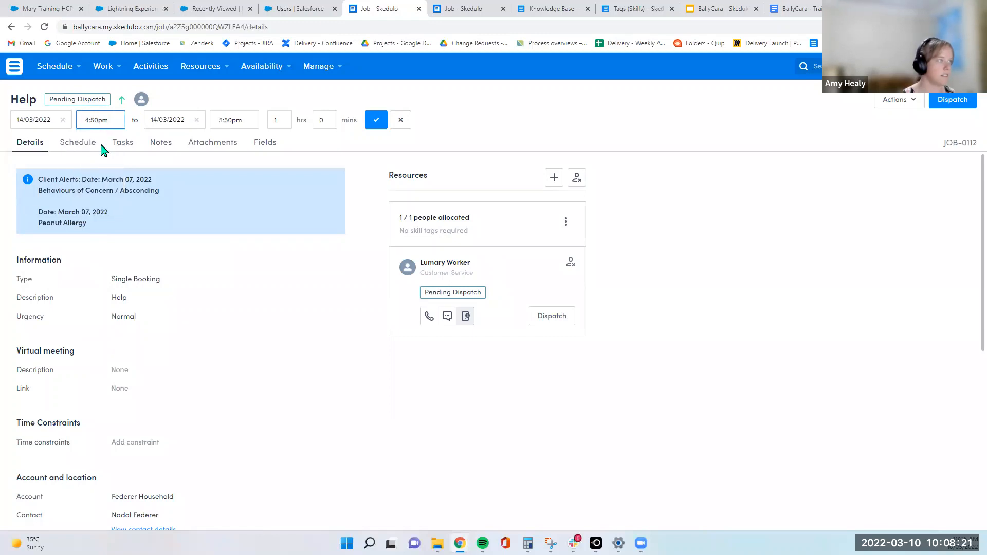
scroll(105, 146, up, 2)
click(105, 146)
click(102, 122)
scroll(103, 164, up, 3)
click(102, 156)
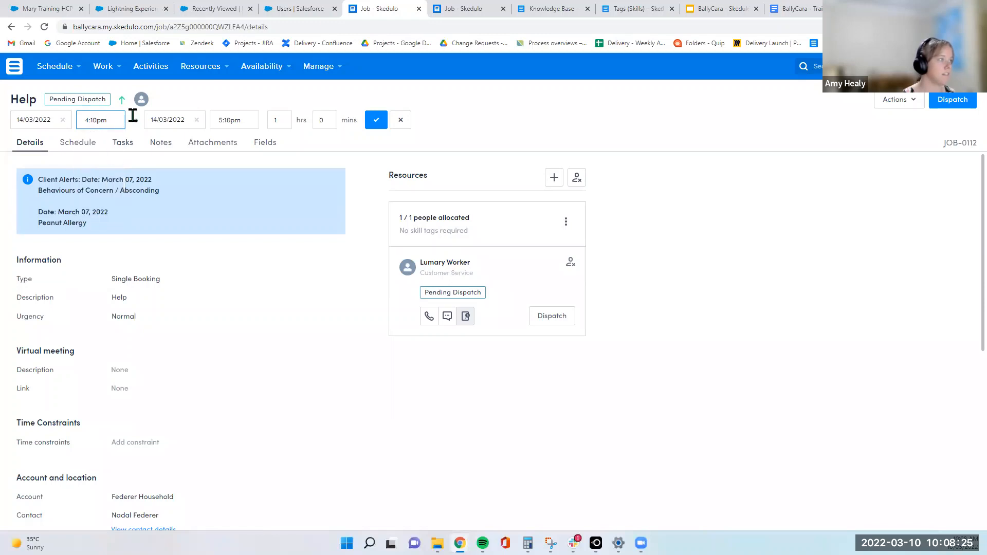
Set the Help job's end time to 5:00pm, save the schedule, and return to the swimlane
click(234, 120)
scroll(244, 155, up, 3)
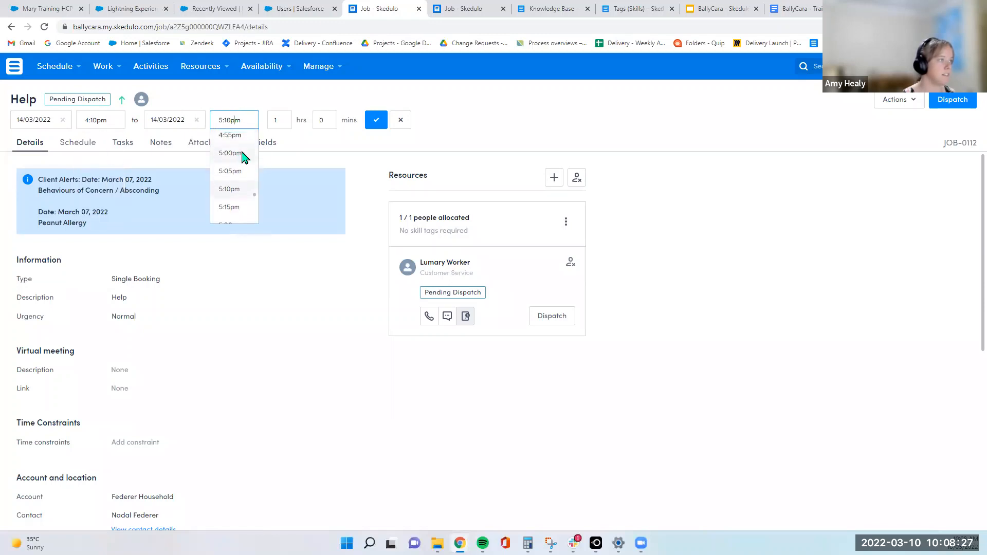
click(243, 155)
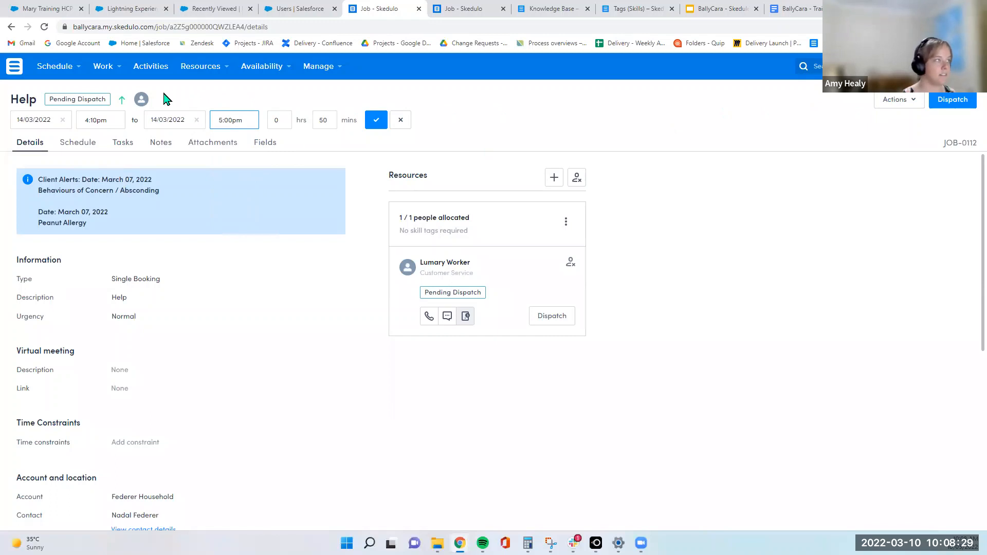
click(374, 115)
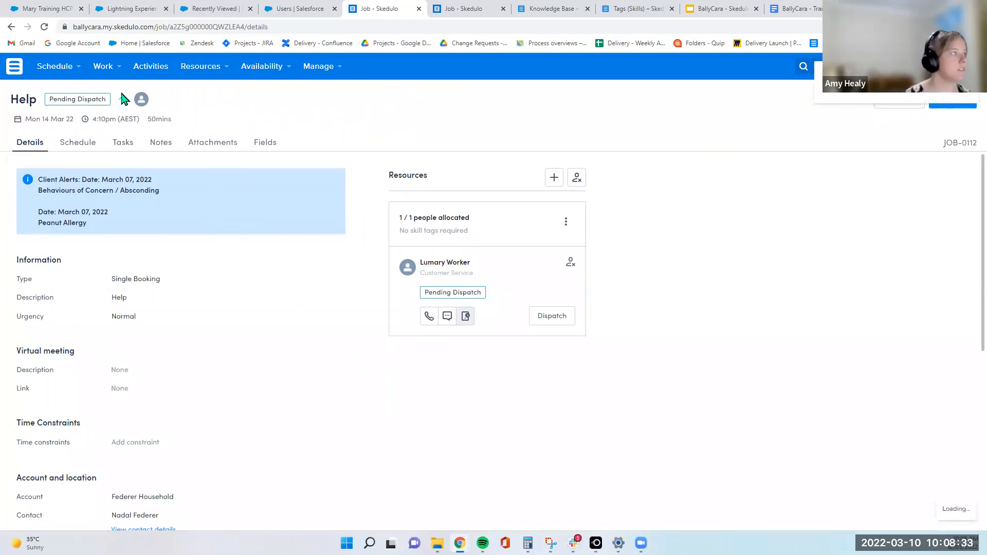
click(55, 66)
click(56, 90)
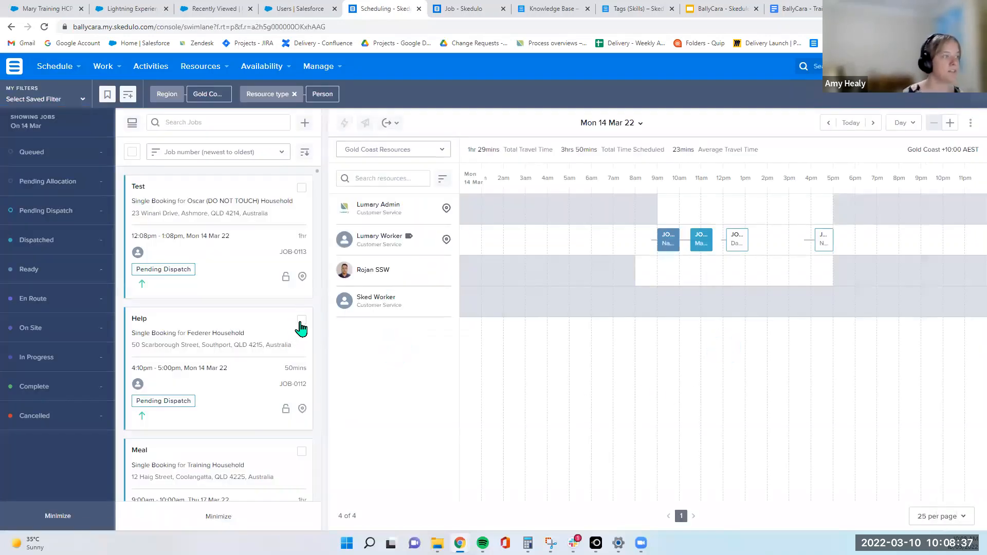
Select the Help JOB-0112 and Test JOB-0113 jobs and run the optimizer with the Travel Time option
click(301, 321)
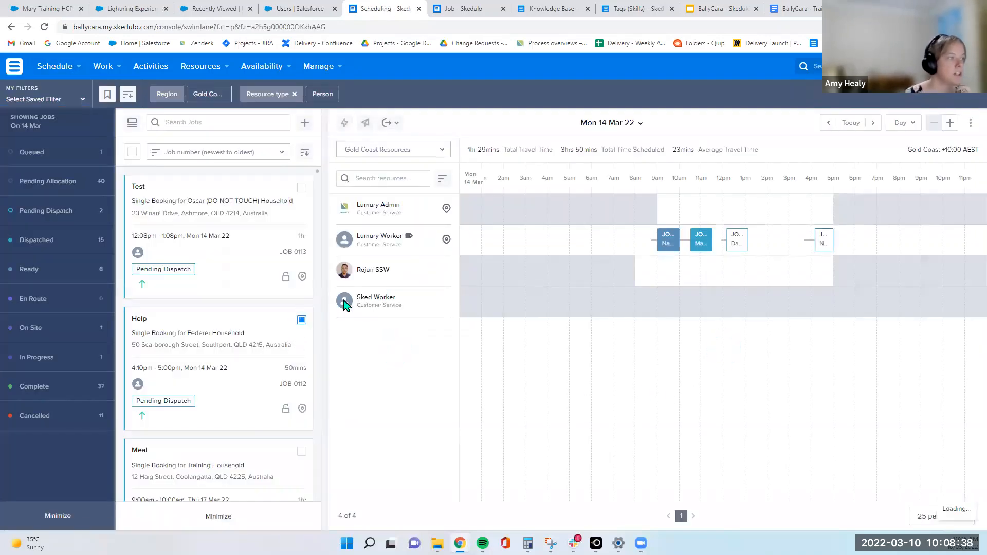
click(301, 187)
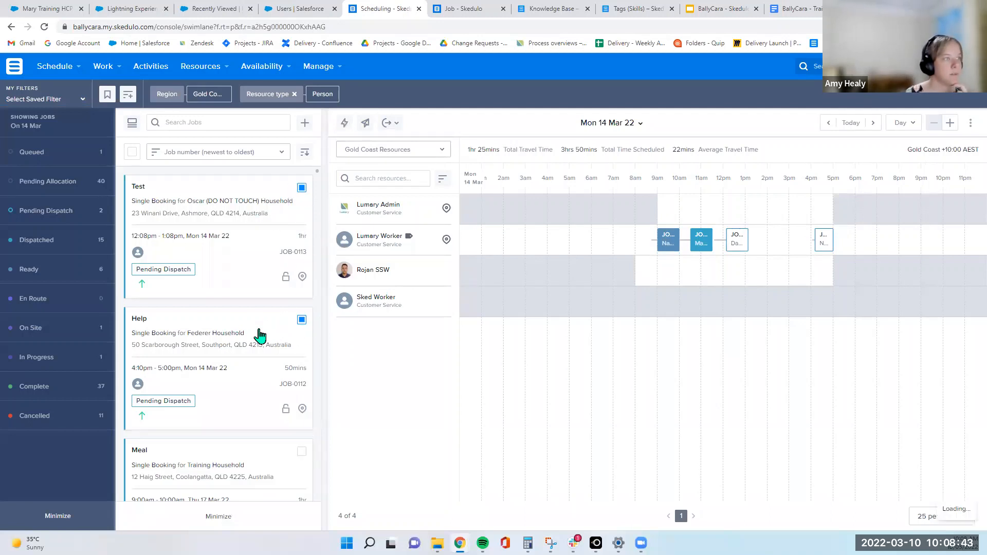
click(345, 126)
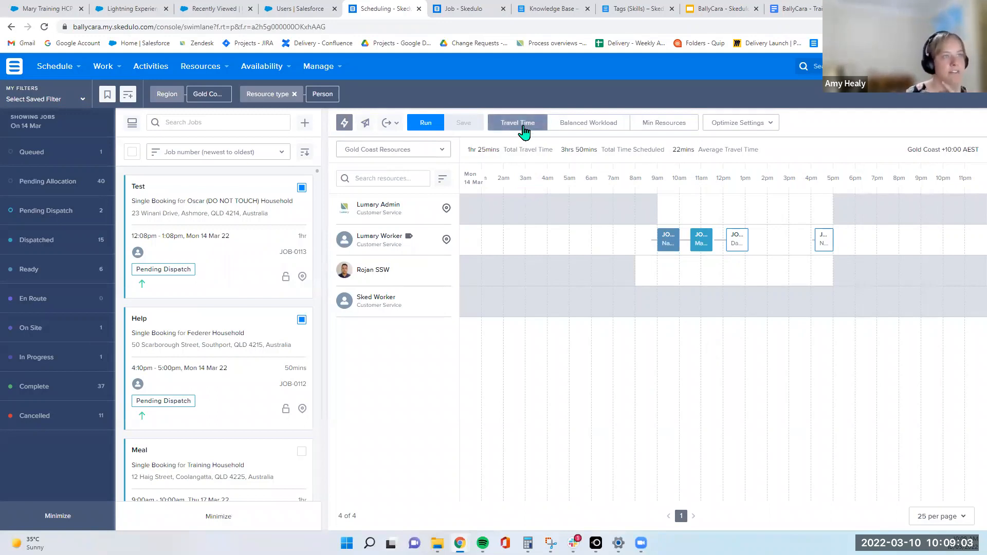
click(421, 128)
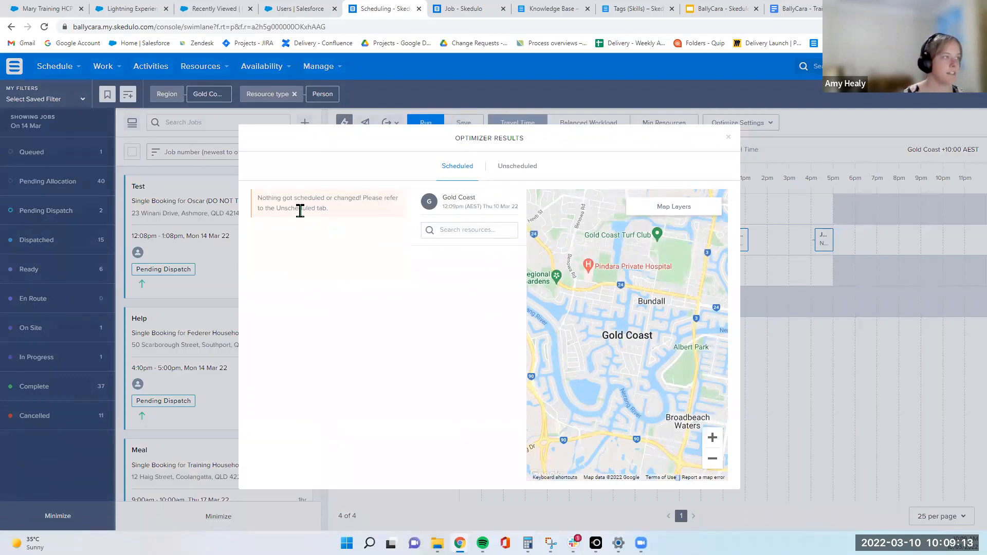
Review the scheduled and unscheduled optimizer results, and close them
click(516, 179)
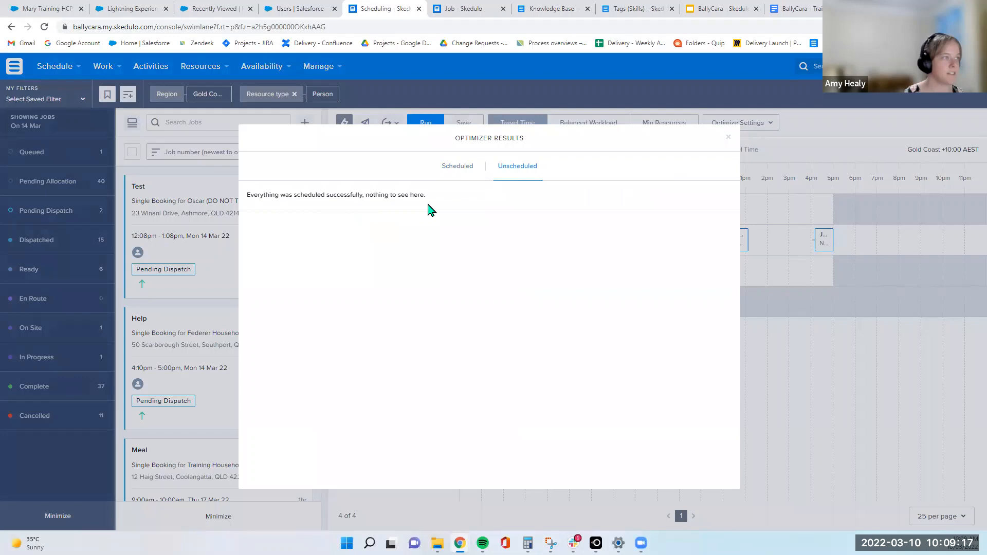
click(453, 172)
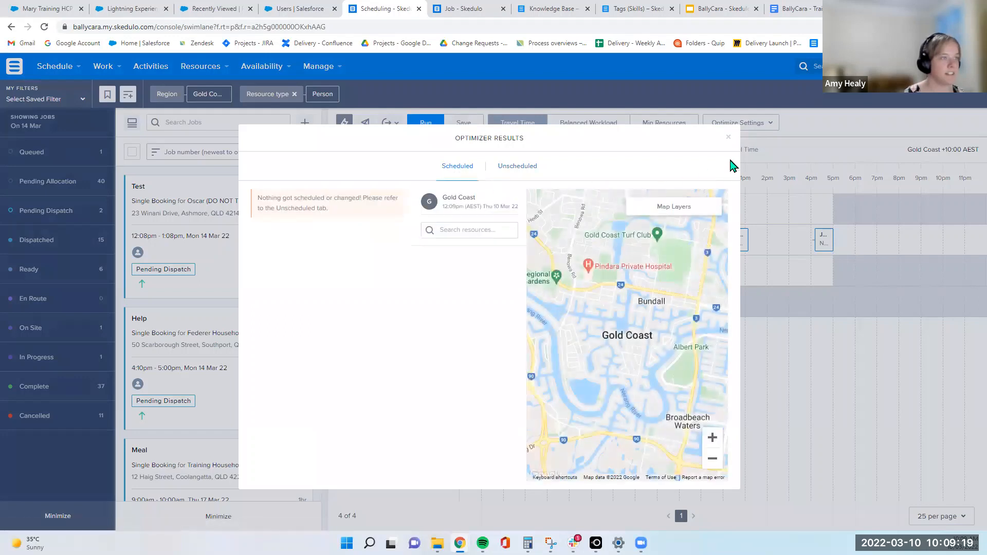
click(729, 140)
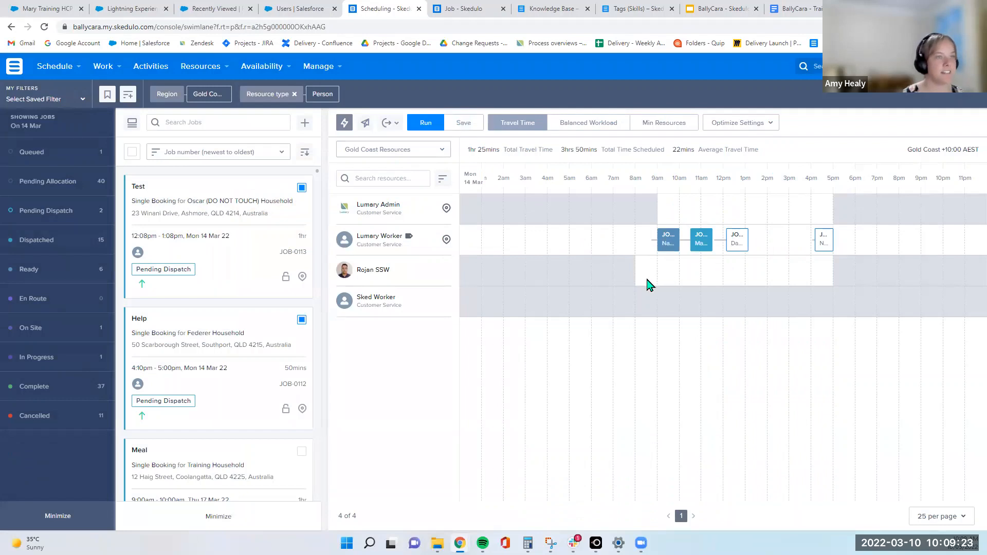
Dispatch the Test job JOB-0113 to its allocated resource from the swimlane
click(737, 250)
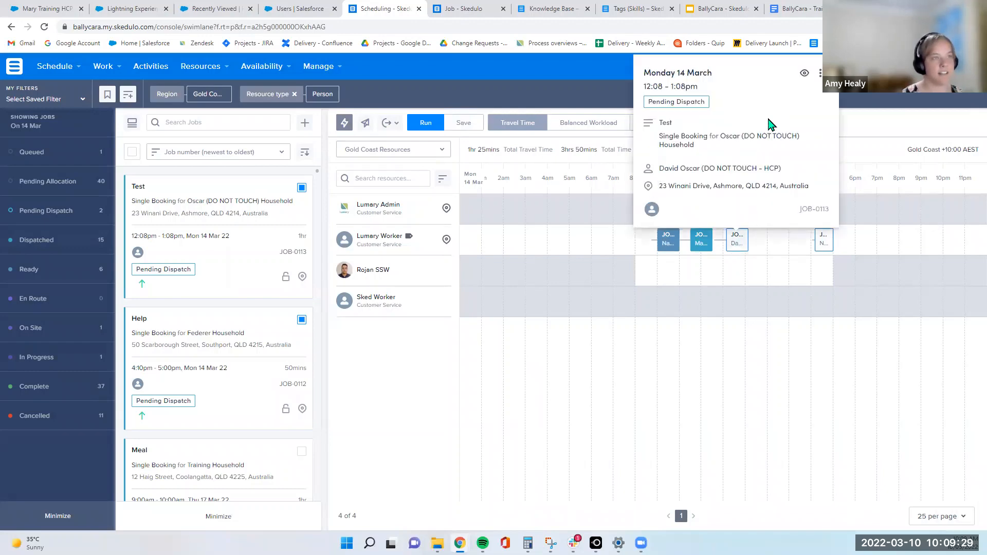
click(820, 77)
click(808, 93)
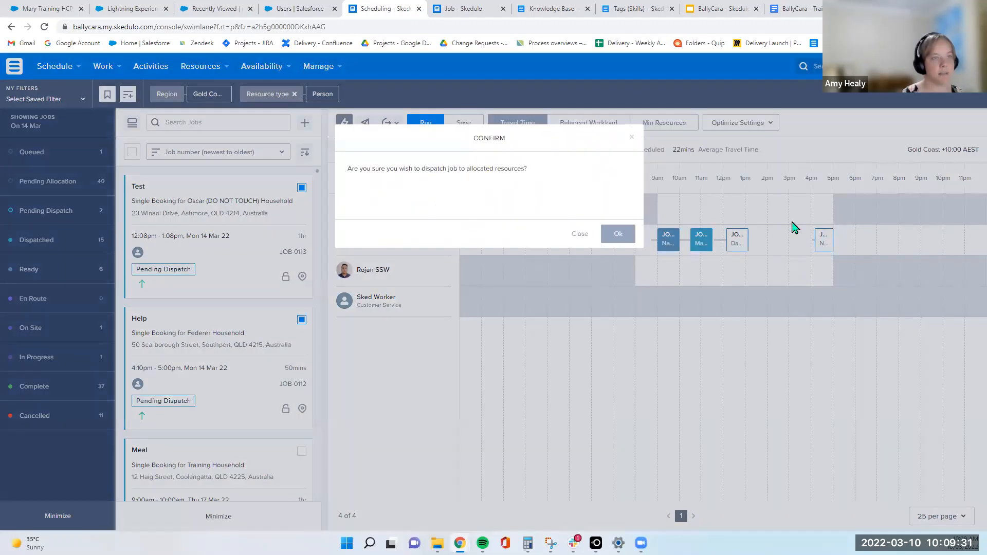
click(623, 234)
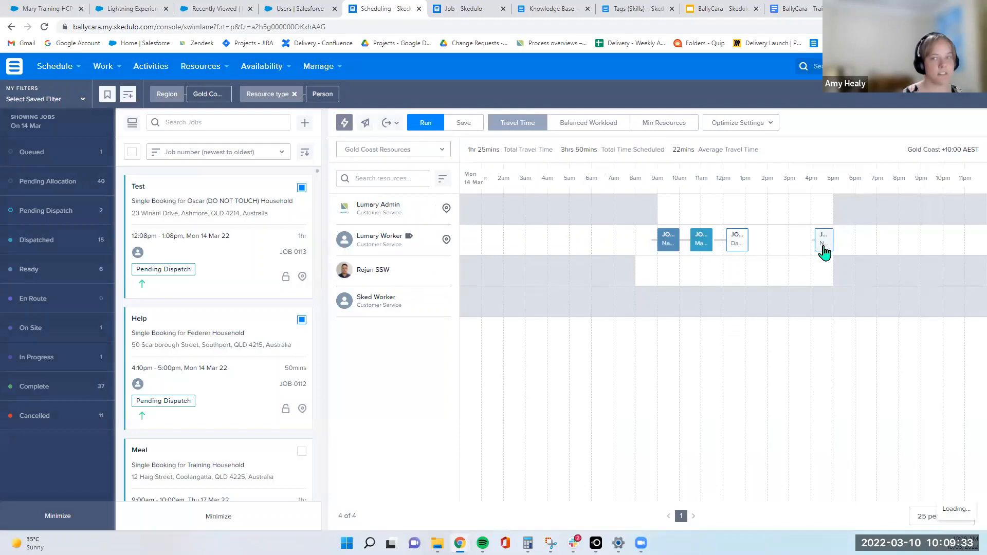
Dispatch the Help job JOB-0112 to its allocated resource from the swimlane
click(823, 249)
click(911, 75)
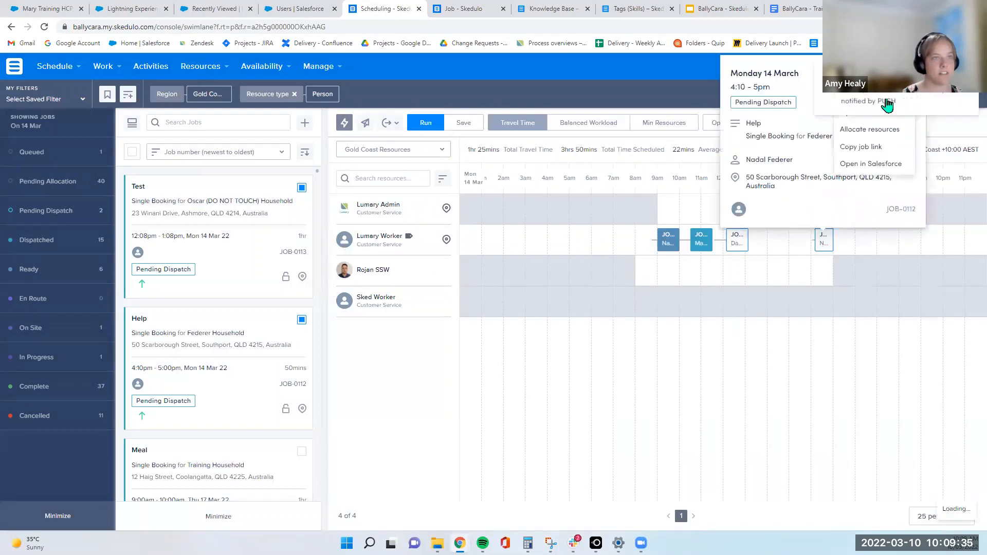
click(829, 241)
click(911, 76)
click(898, 102)
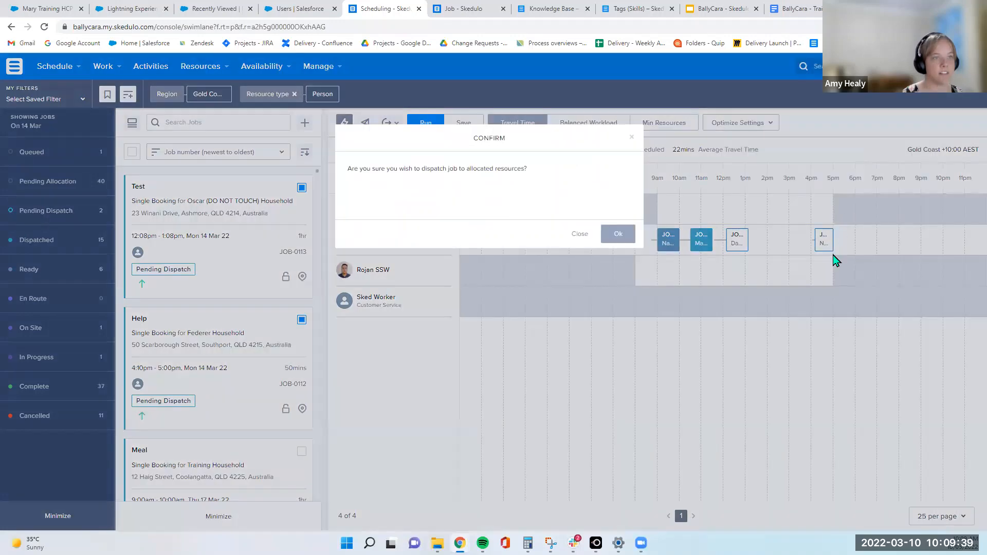
click(618, 235)
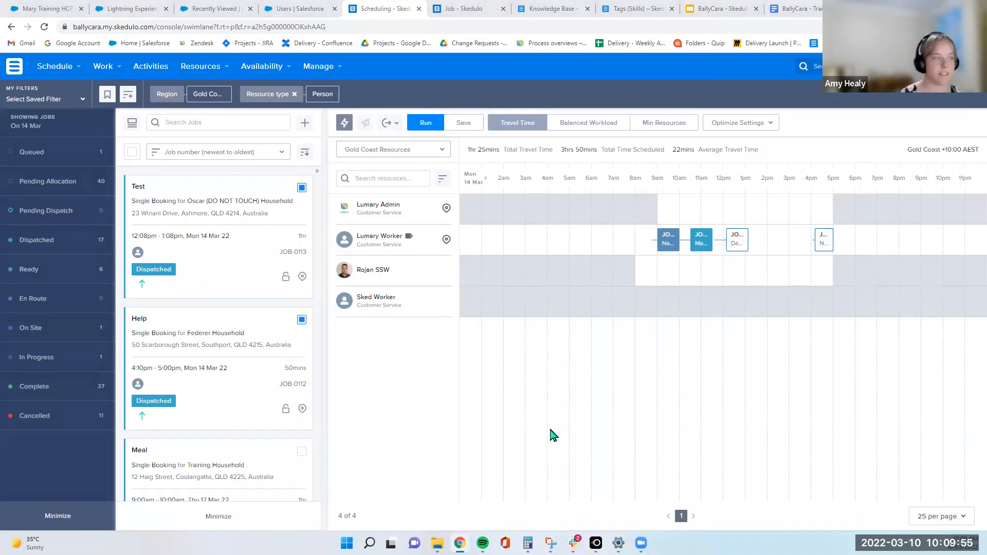
Filter the job list to show only Pending Allocation jobs
scroll(231, 388, down, 5)
scroll(229, 380, up, 5)
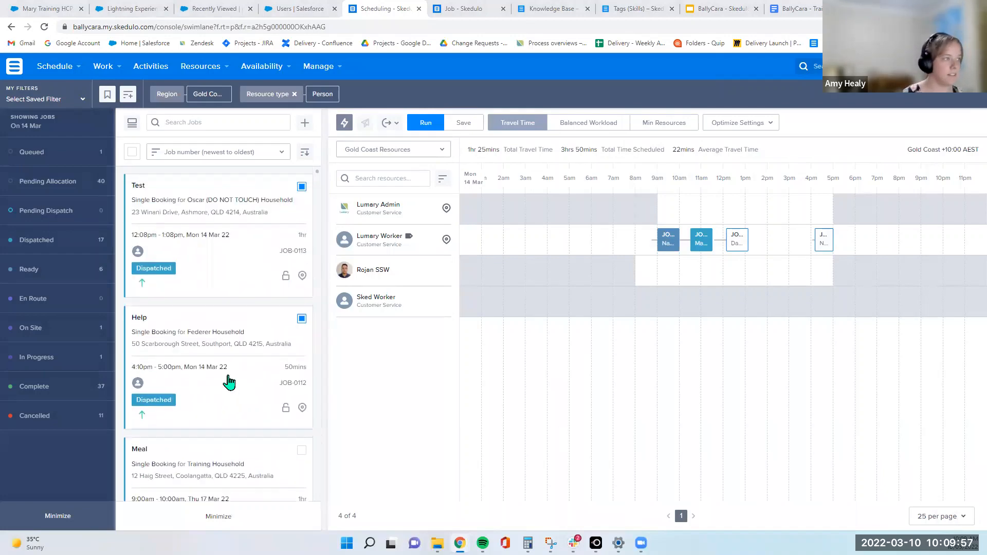
click(49, 181)
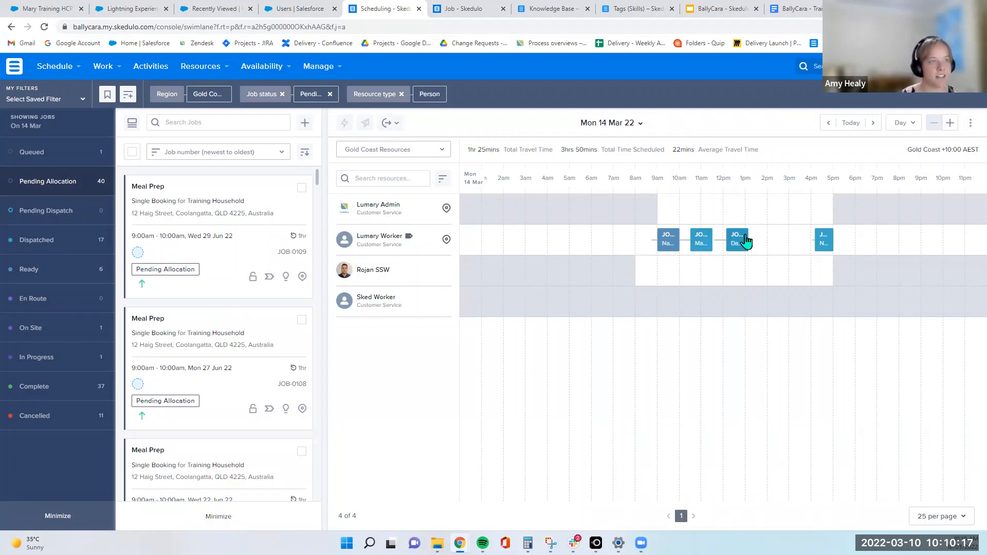
Move the Test job to 2pm, and reallocate it and the Meal Prep job at 11am from Lumary Worker to the SSW resource
drag(745, 240, 800, 246)
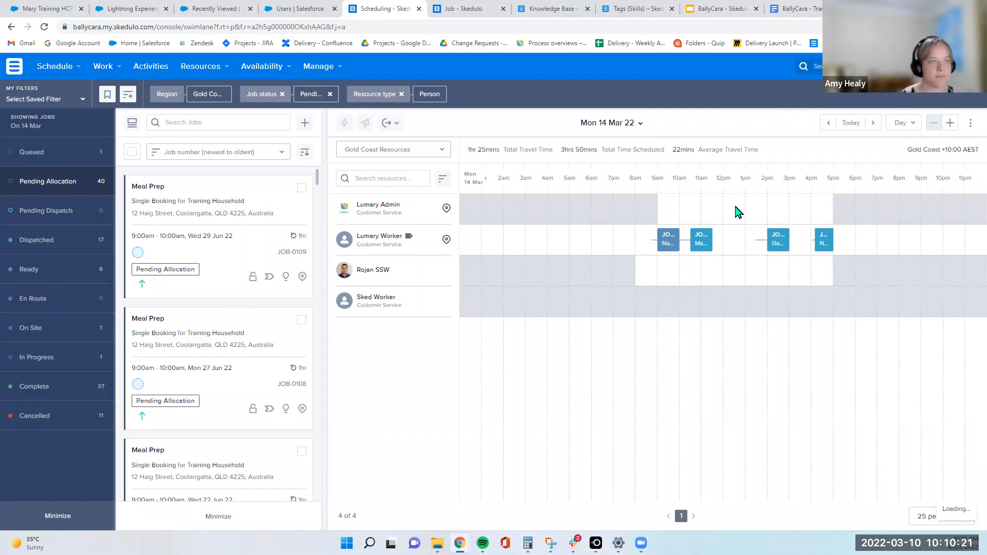
drag(703, 243, 721, 270)
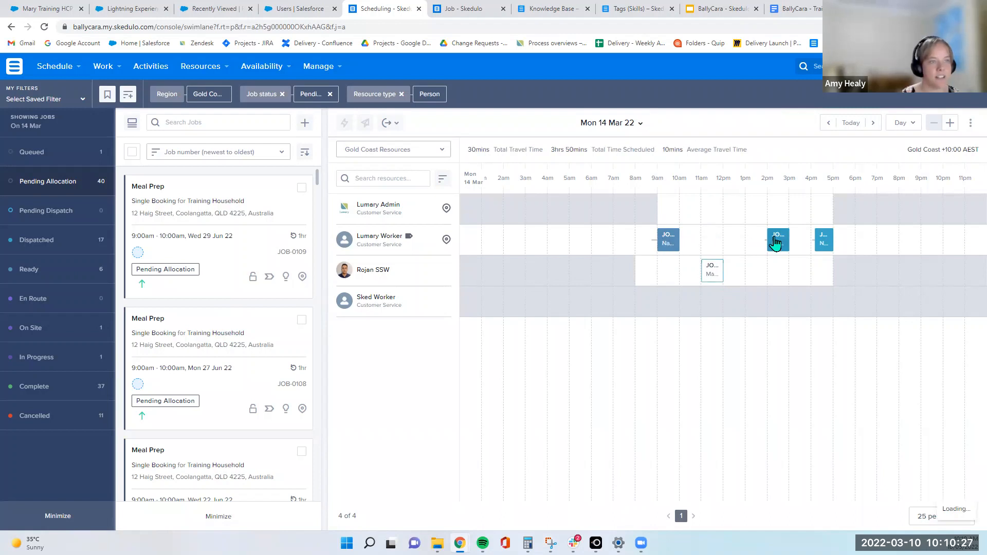
drag(775, 239, 776, 275)
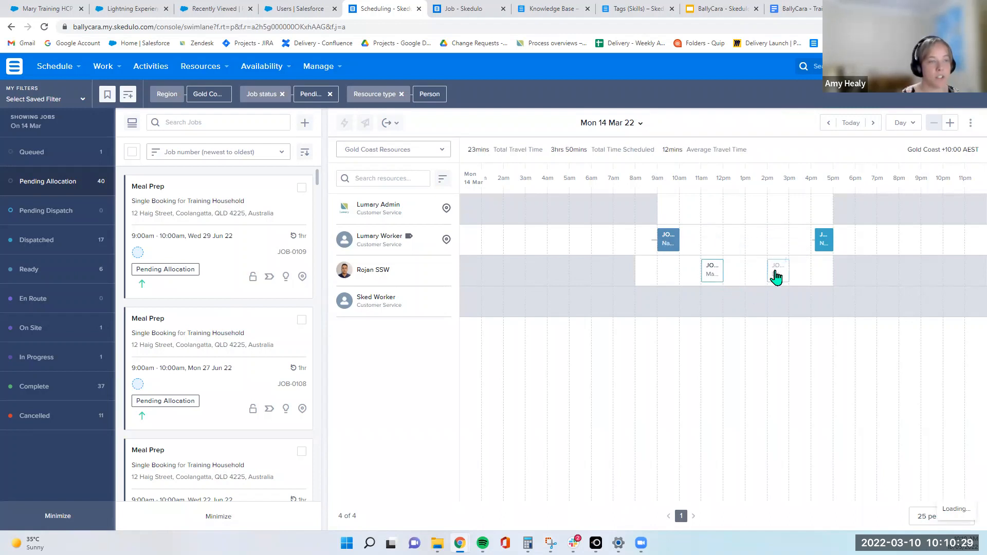
Dispatch the 11am Meal Prep job JOB-0110 to the SSW resource
click(714, 279)
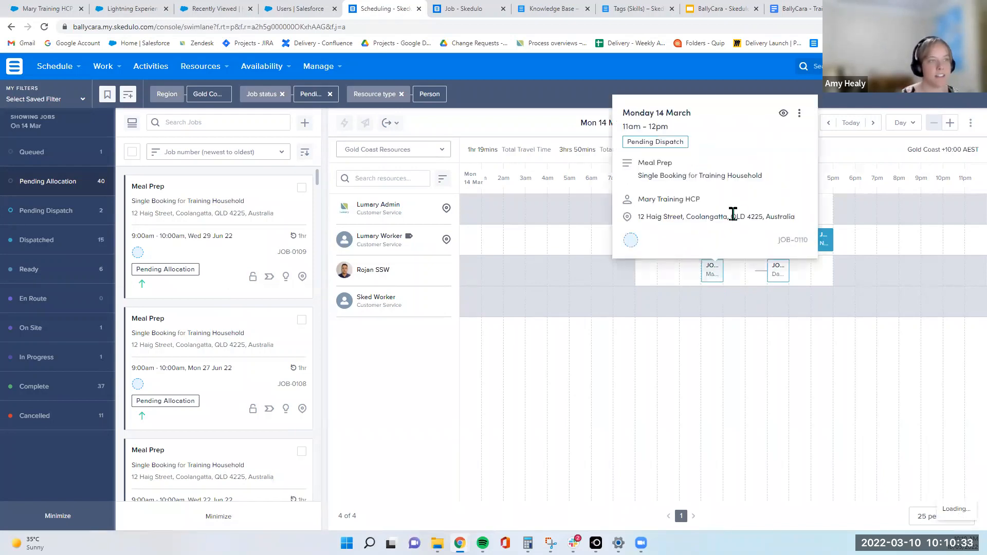
click(799, 114)
click(793, 170)
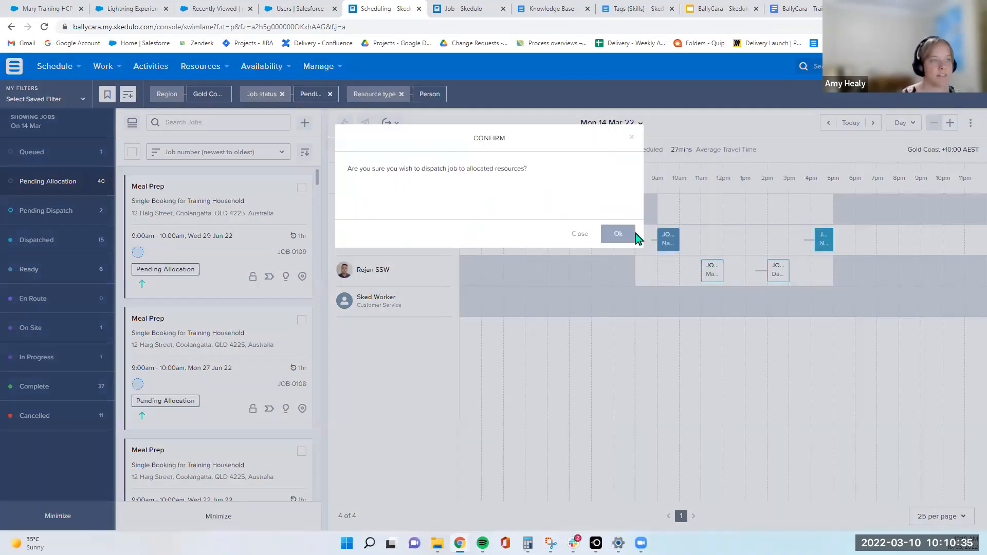
click(637, 235)
Dispatch the 2pm Test job JOB-0113 to the SSW resource and dismiss the notification
click(774, 274)
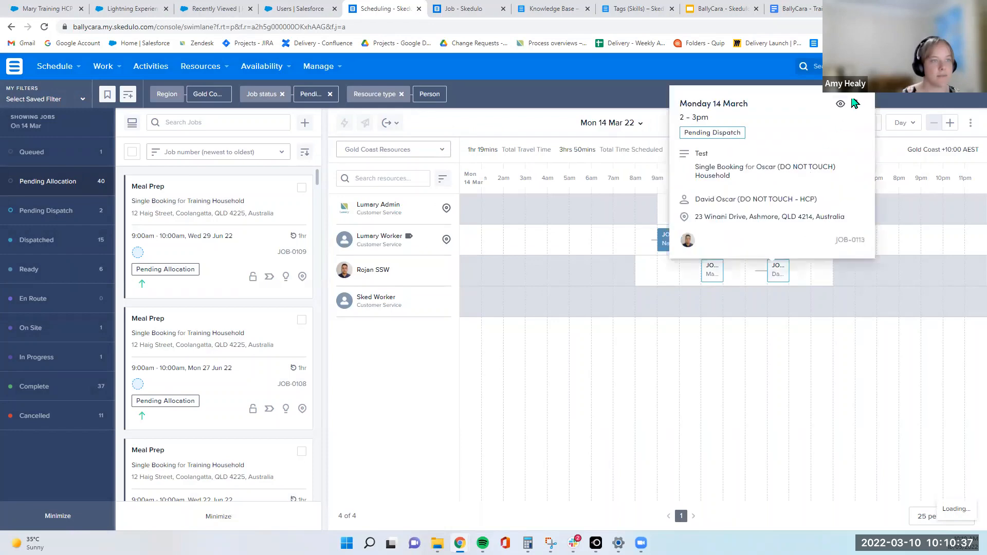
click(856, 104)
click(802, 127)
click(632, 236)
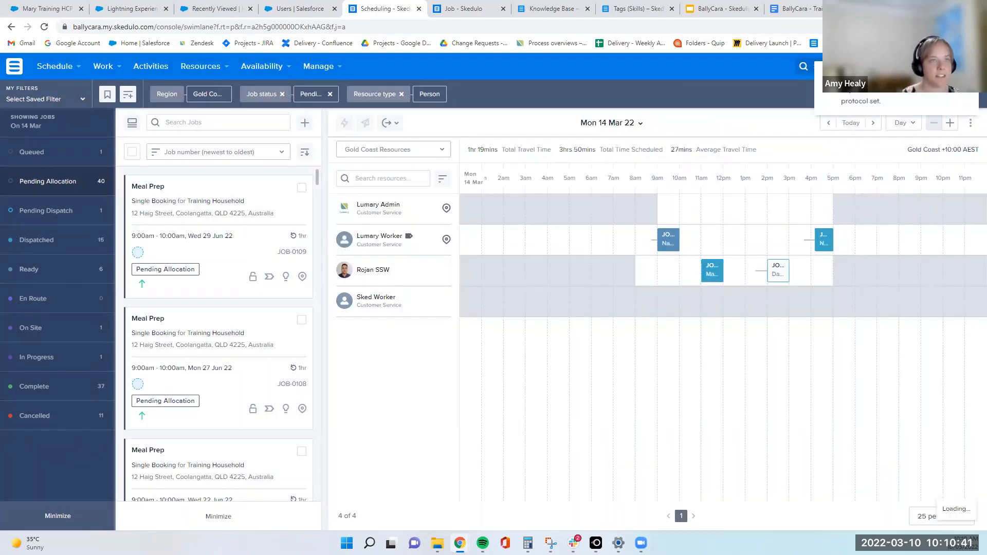
click(968, 135)
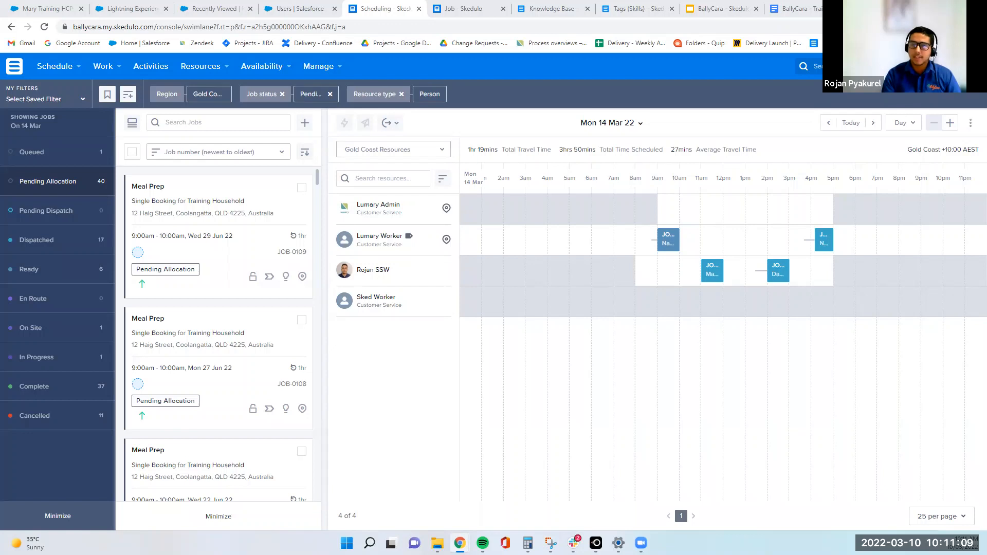
Move the Test job to 1pm and reallocate the Help job and the 9am job from Lumary Worker to the SSW resource
drag(783, 278, 753, 280)
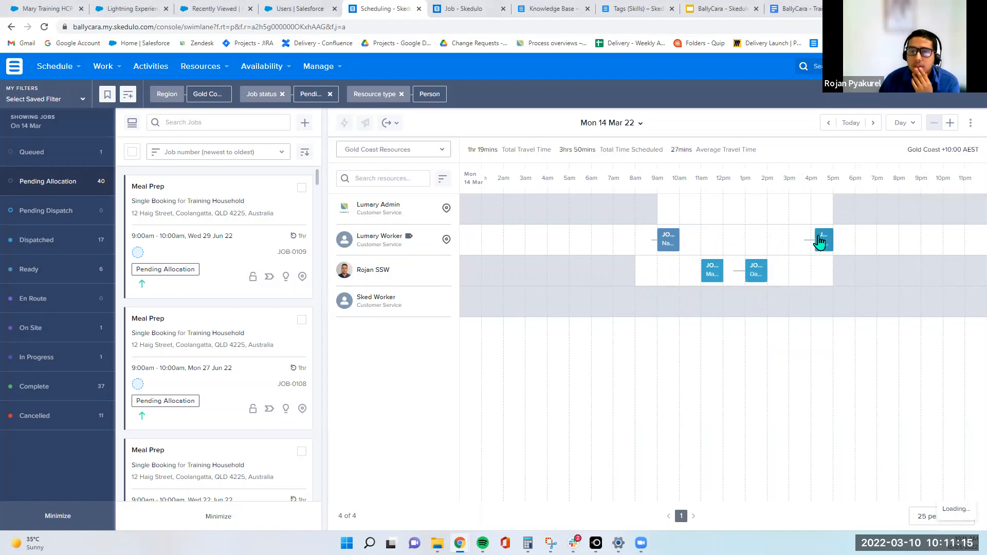
drag(820, 240, 821, 277)
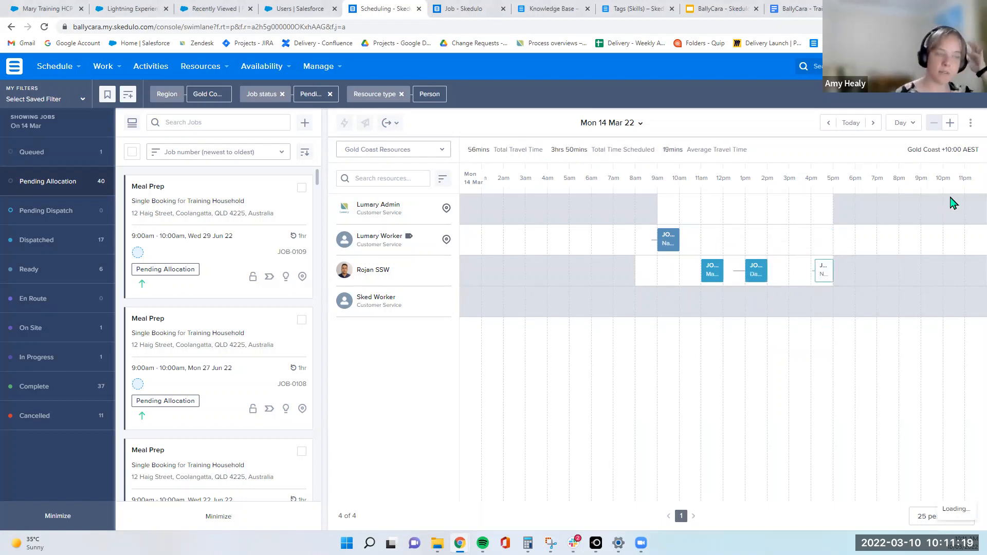
click(822, 273)
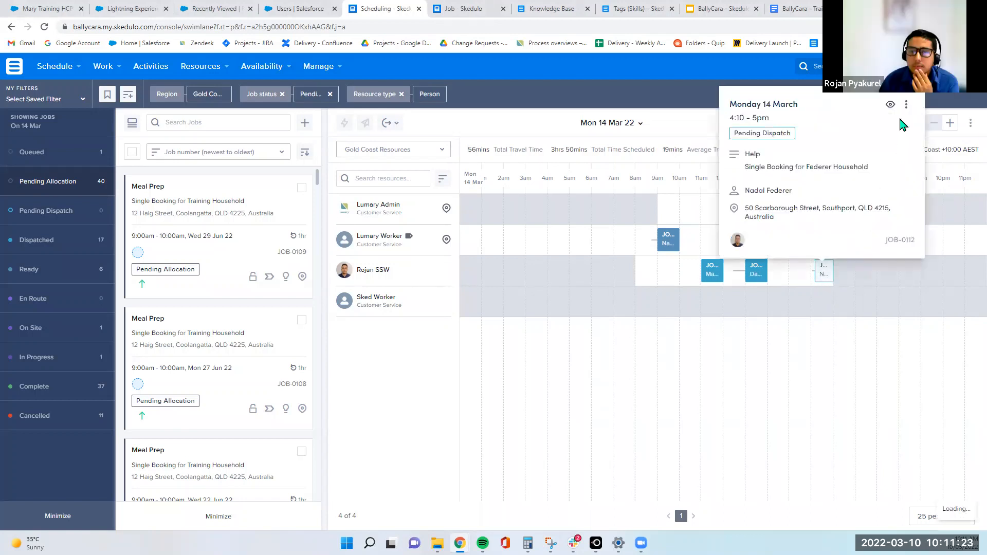
drag(668, 239, 664, 272)
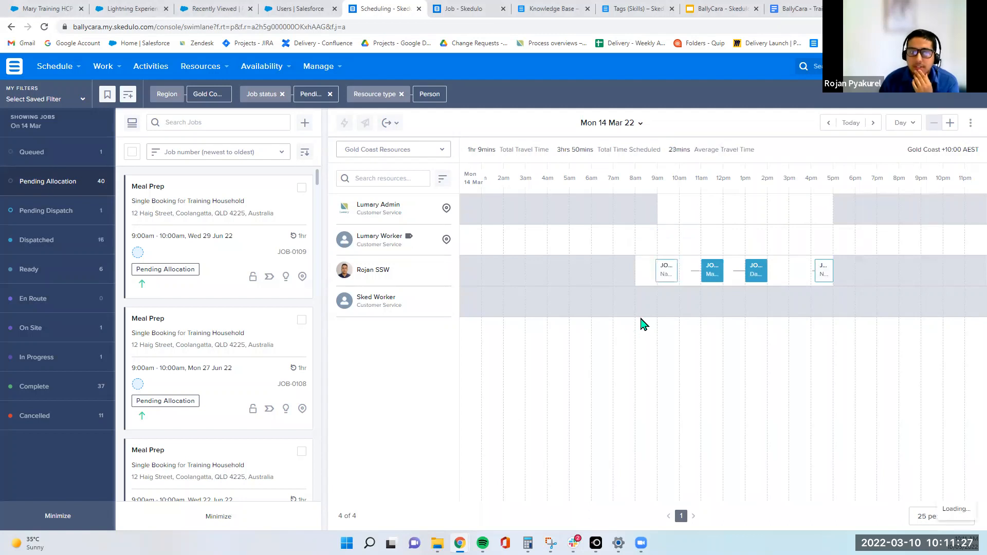
click(663, 270)
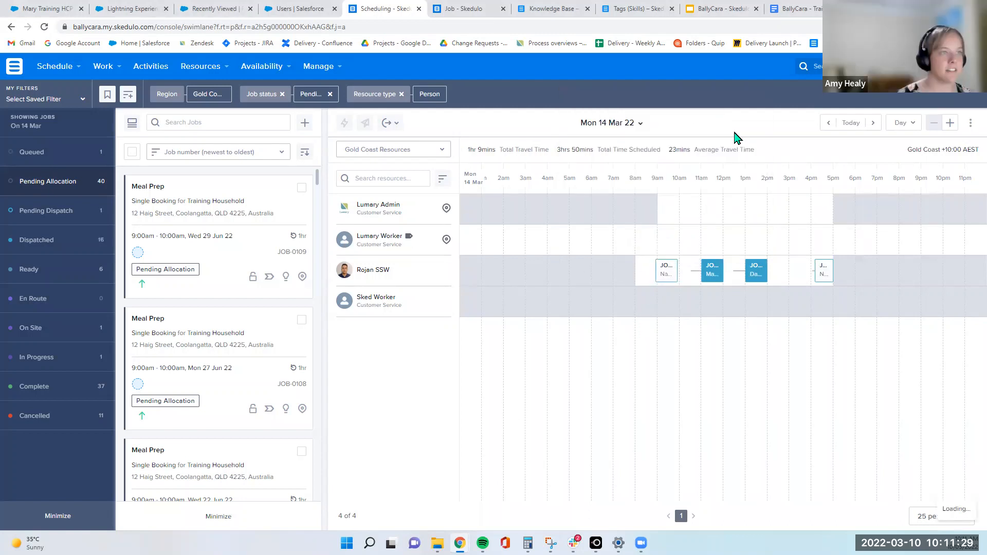
Dispatch the reallocated Help job JOB-0112 to the SSW resource
click(824, 270)
click(910, 107)
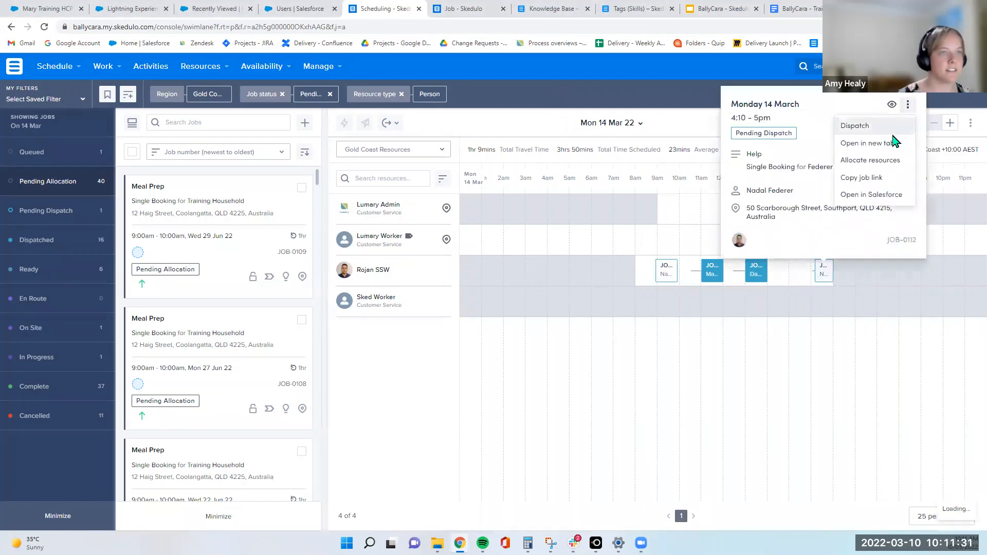
click(874, 125)
click(610, 236)
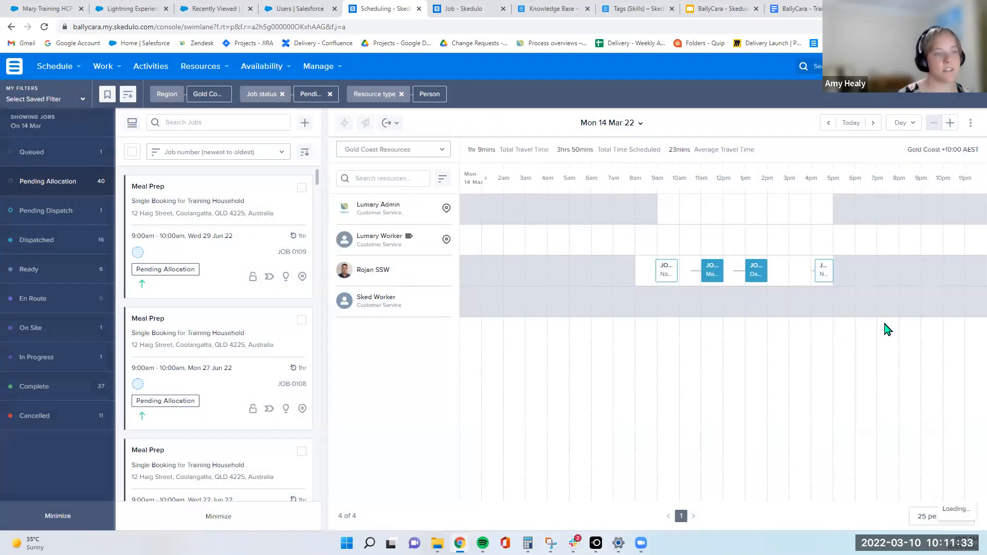
Switch to Snipping Tool, capture the notification failure message, and minimize the capture window
click(551, 543)
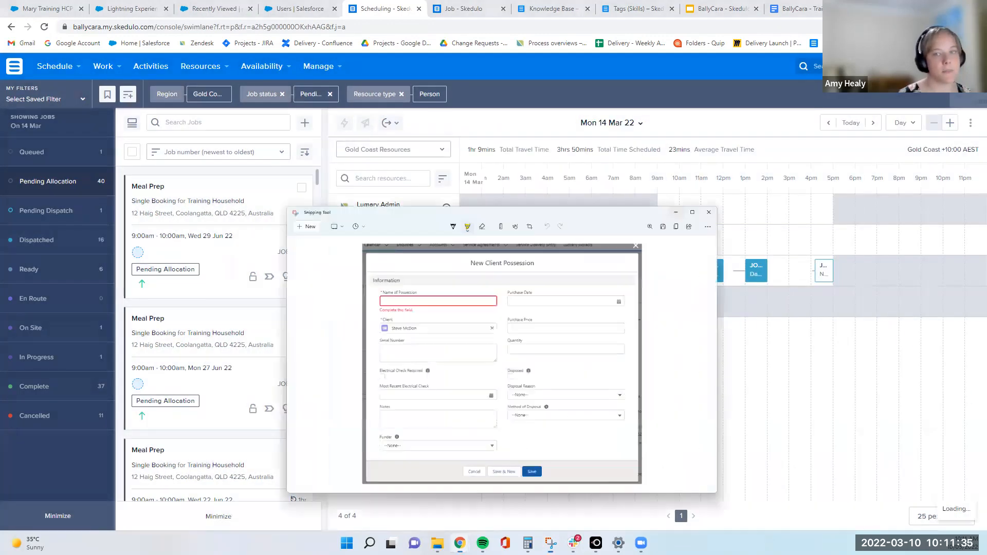
click(211, 96)
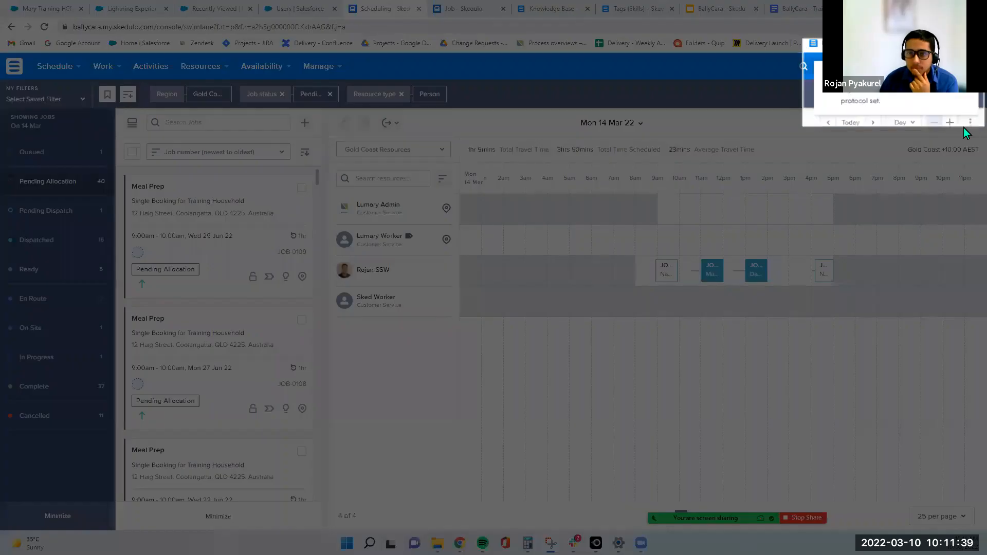
key(Escape)
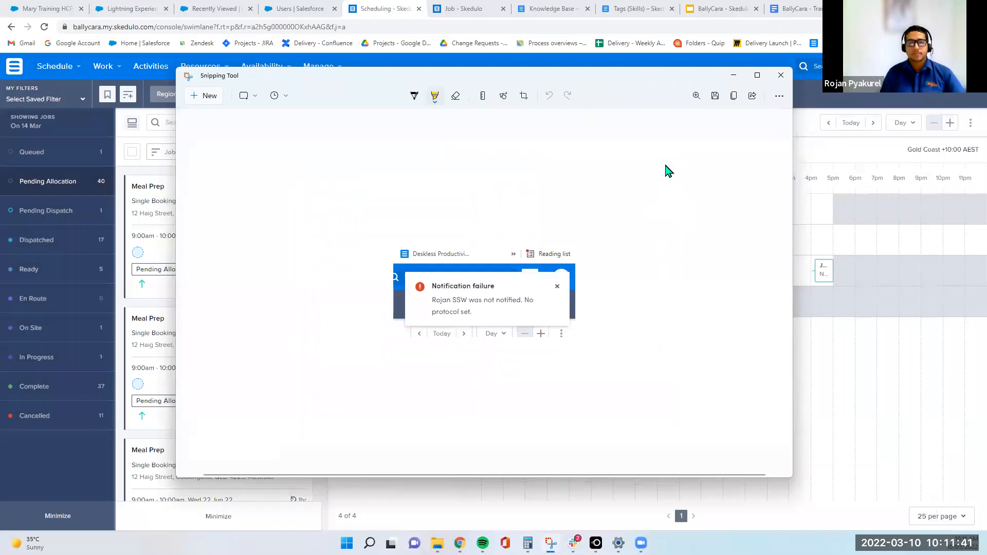
click(733, 77)
Switch to Salesforce and bring up the recently viewed Skedulo Resources list
key(ctrl+shift+Tab)
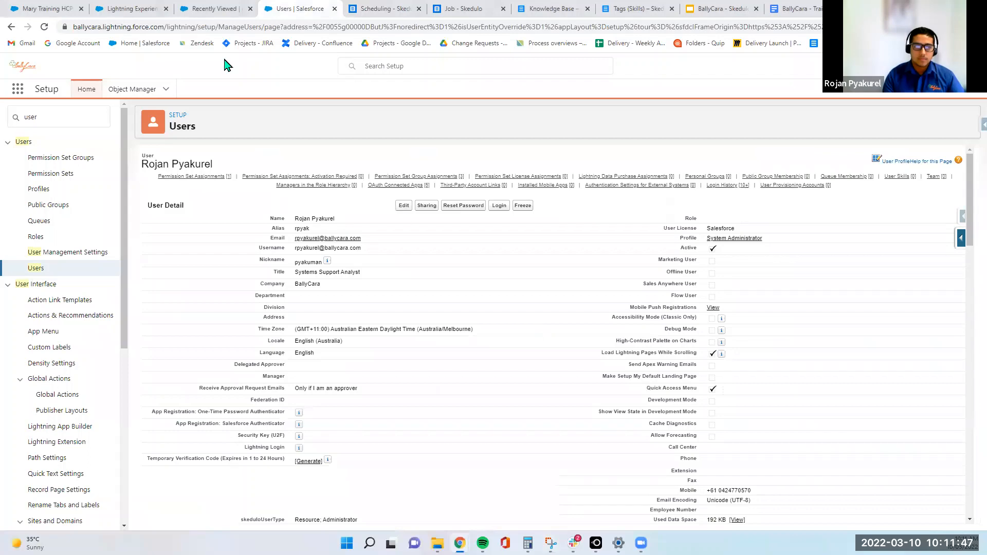
click(188, 14)
click(132, 10)
key(ctrl+Tab)
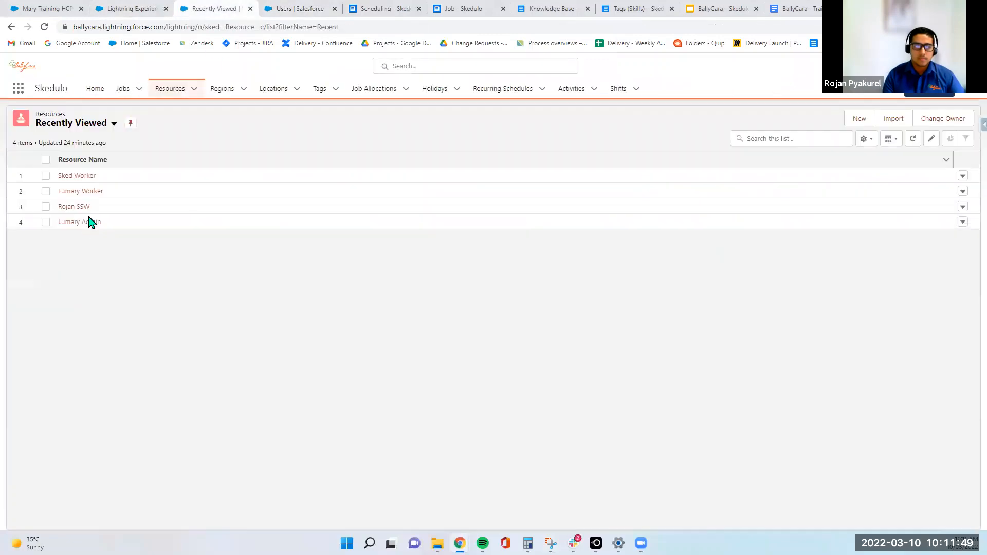
Open the SSW resource's record, set its Notification Type to push and save the record
click(77, 207)
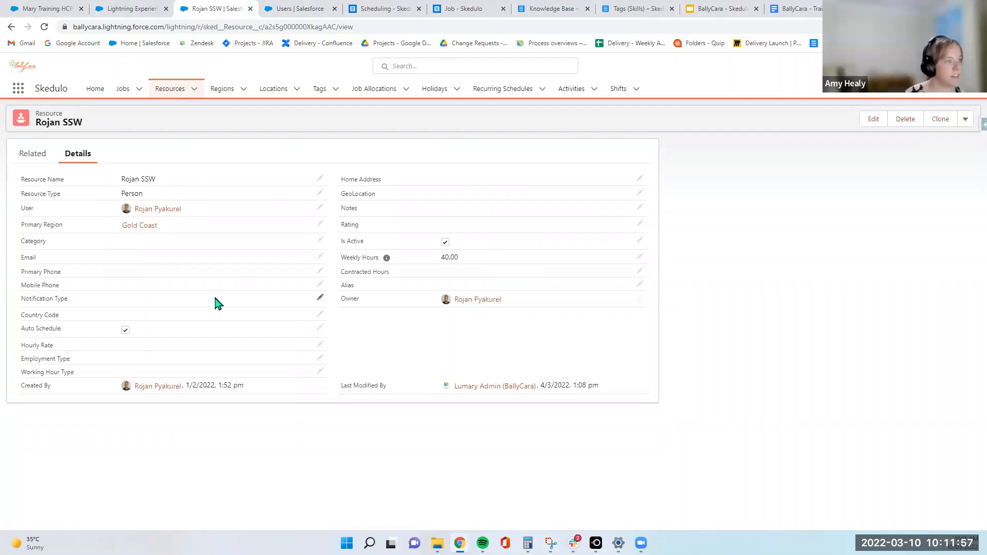
double_click(218, 303)
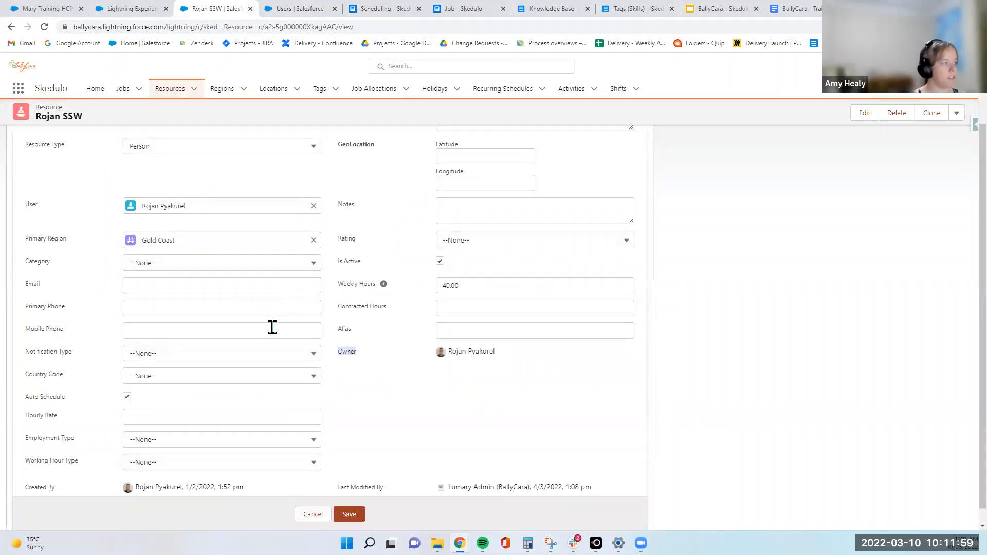
click(264, 355)
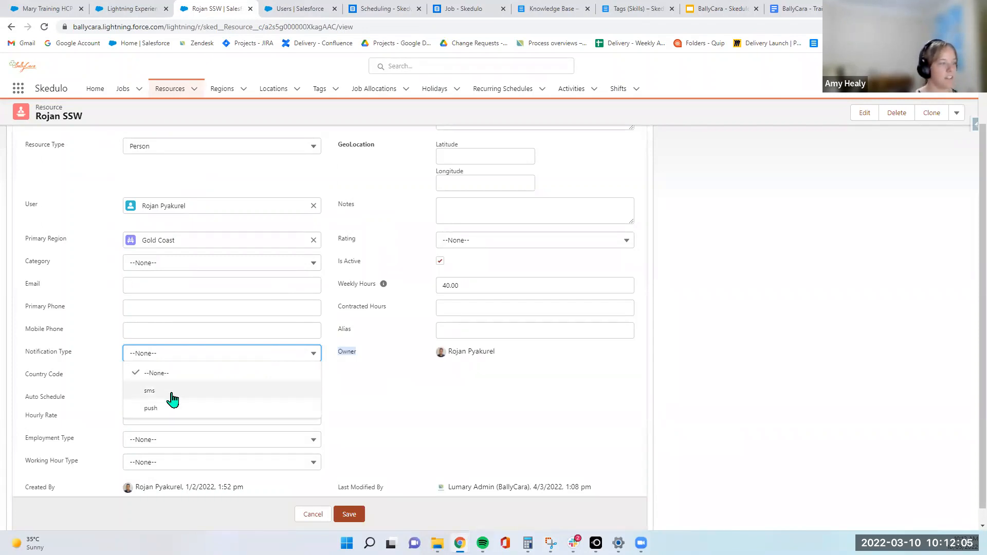
click(173, 411)
click(349, 514)
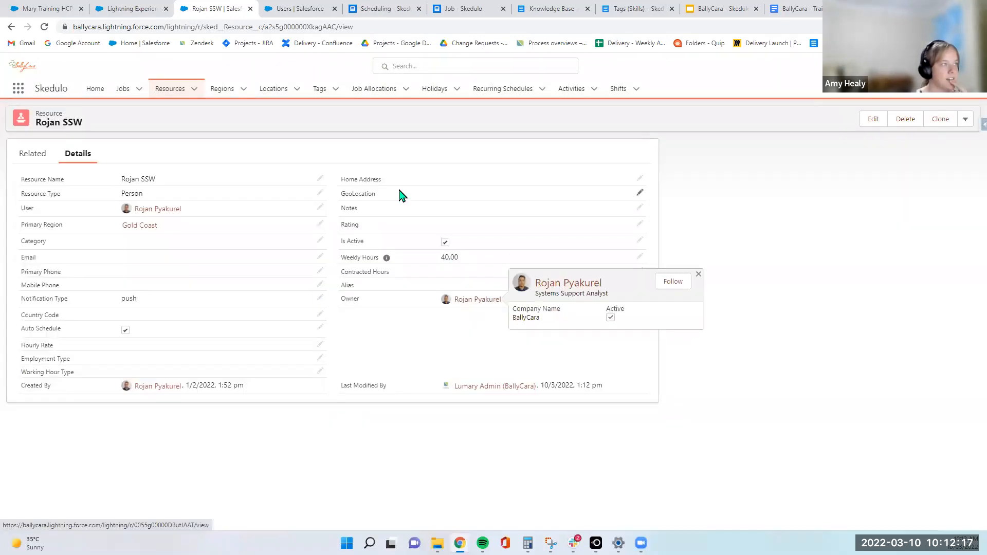
Return to the Skedulo swimlane and allocate only job JOB-0107 to the SSW resource at 2:55pm on 14 March, excluding following jobs in the series
click(374, 11)
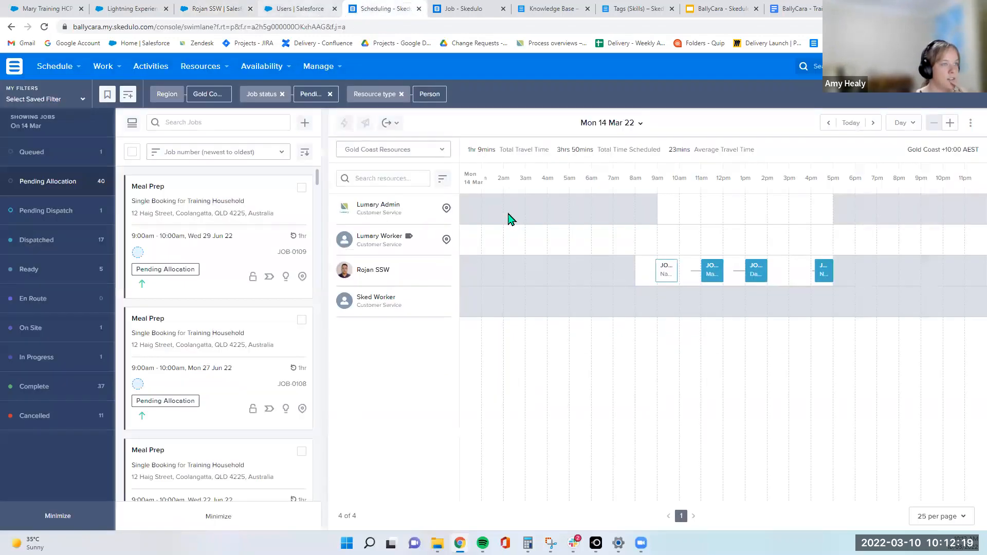
key(ctrl+shift+Tab)
key(ctrl+Tab)
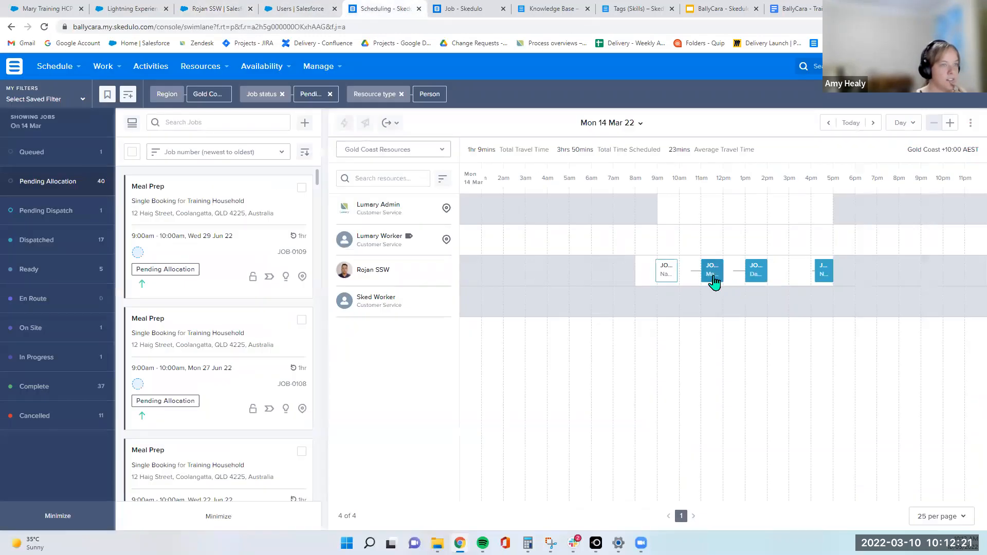
scroll(231, 366, down, 2)
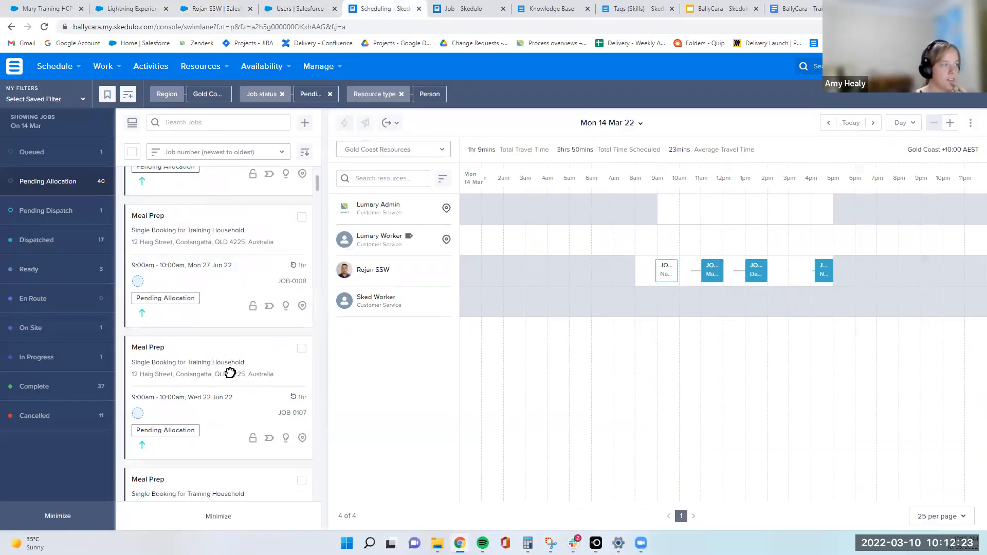
drag(237, 372, 795, 273)
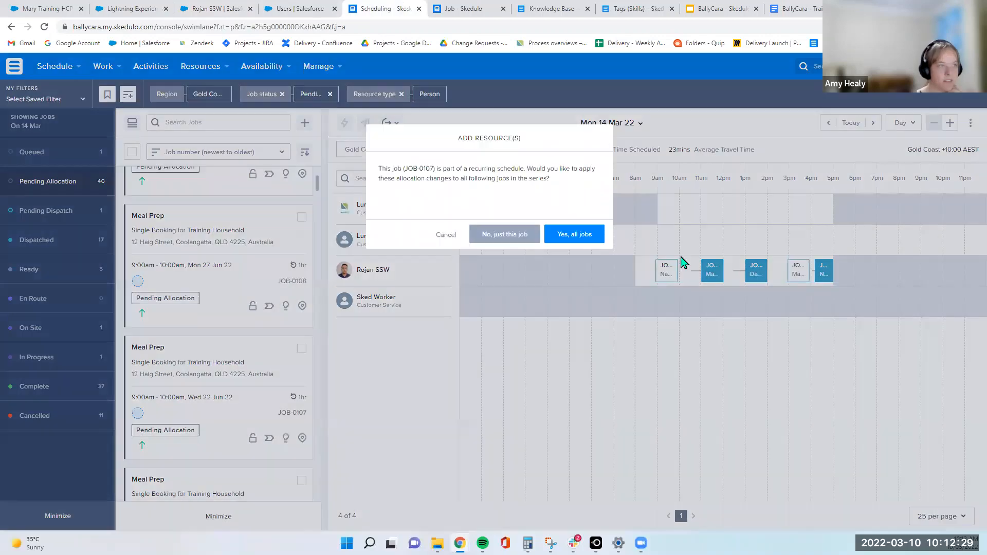
click(530, 241)
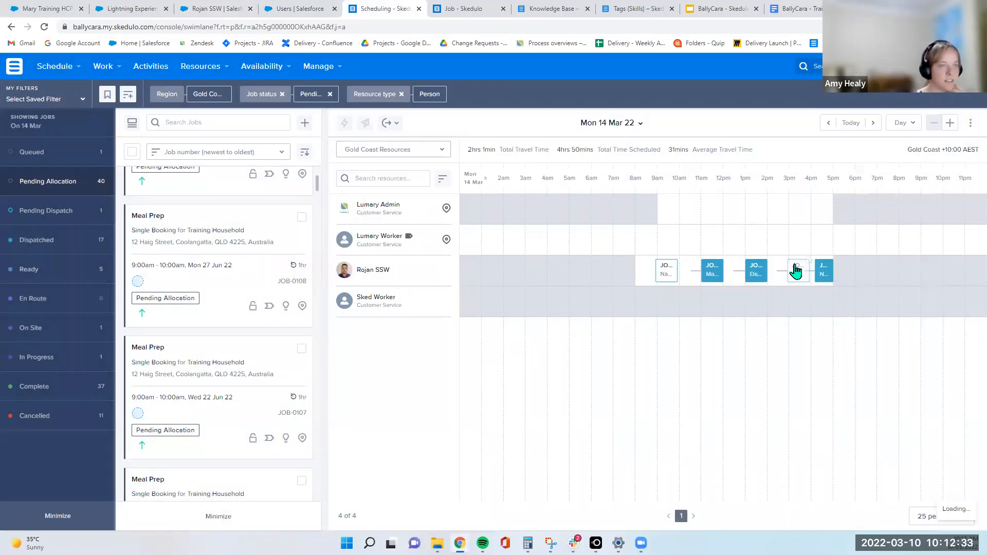
Dispatch the newly allocated Meal Prep job JOB-0107 to the SSW resource
mouse_move(800, 262)
click(866, 109)
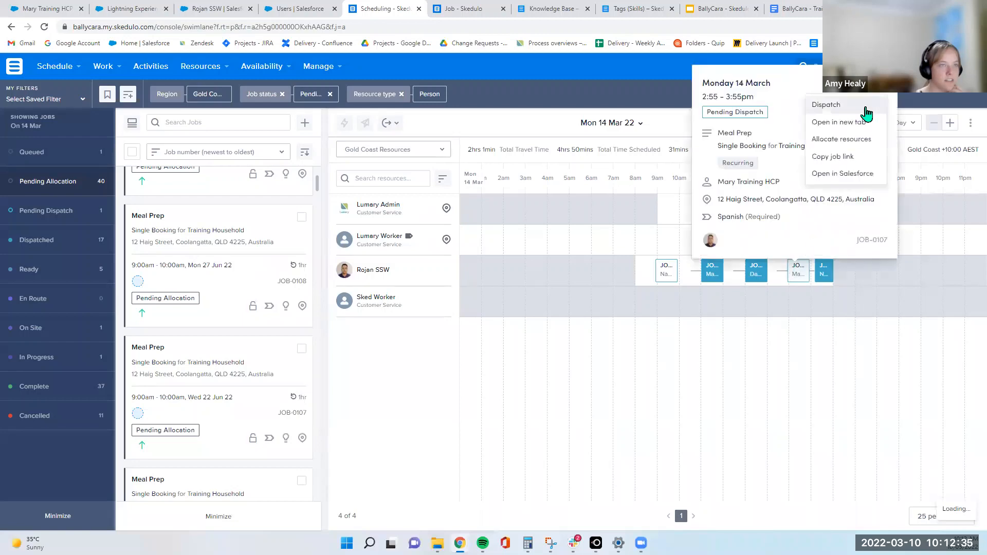
click(841, 168)
click(620, 233)
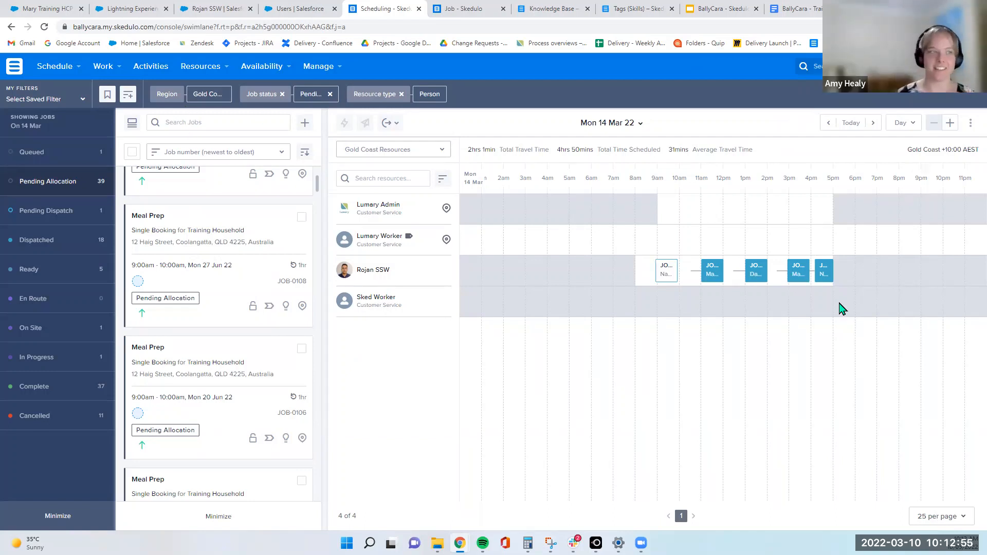
Check the actions for job JOB-0073 and reschedule it to 9am in the SSW resource's lane
click(666, 277)
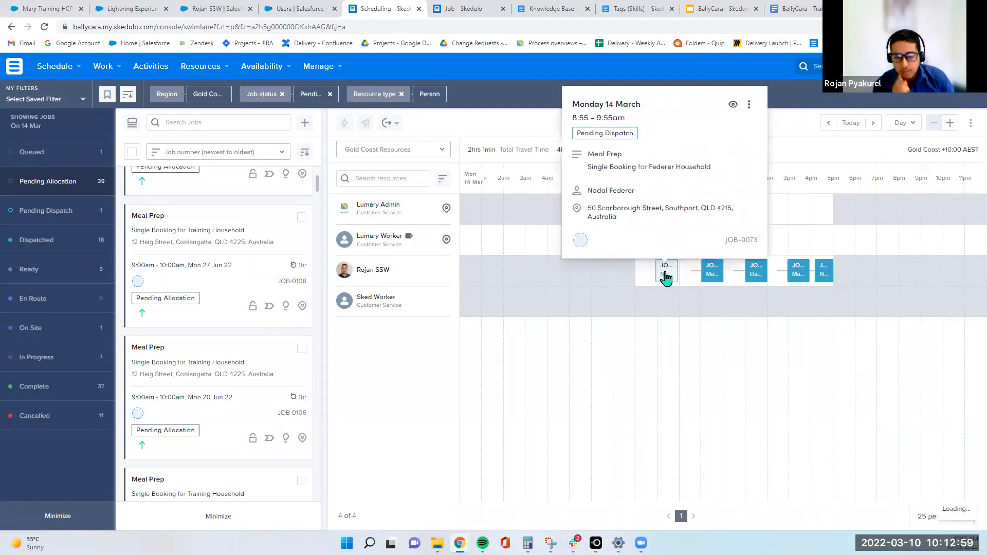
click(750, 108)
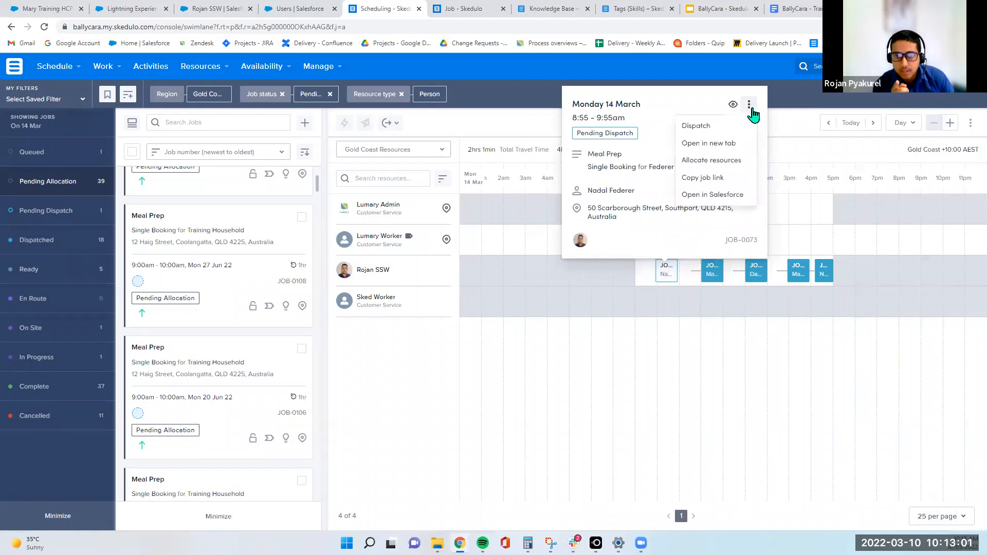
click(699, 109)
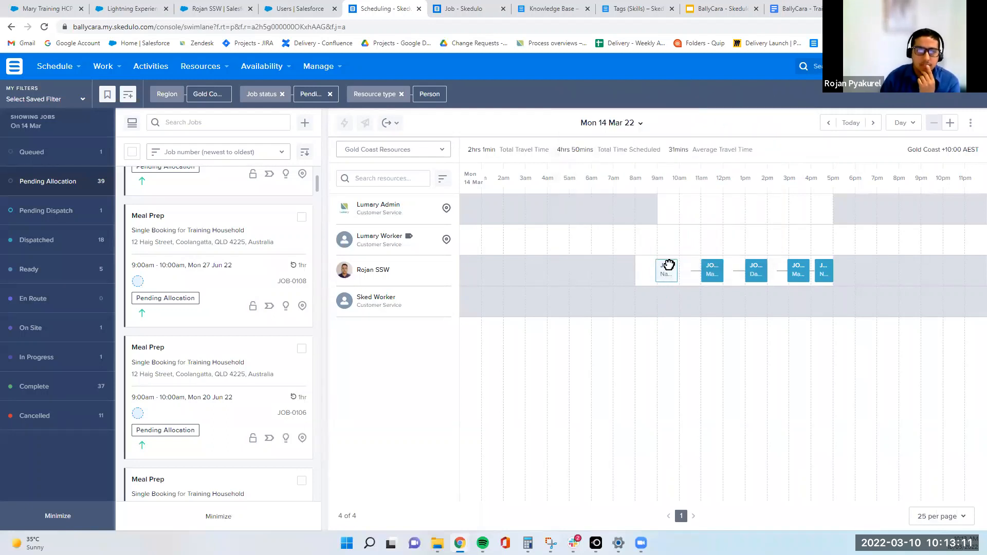
drag(675, 265, 675, 280)
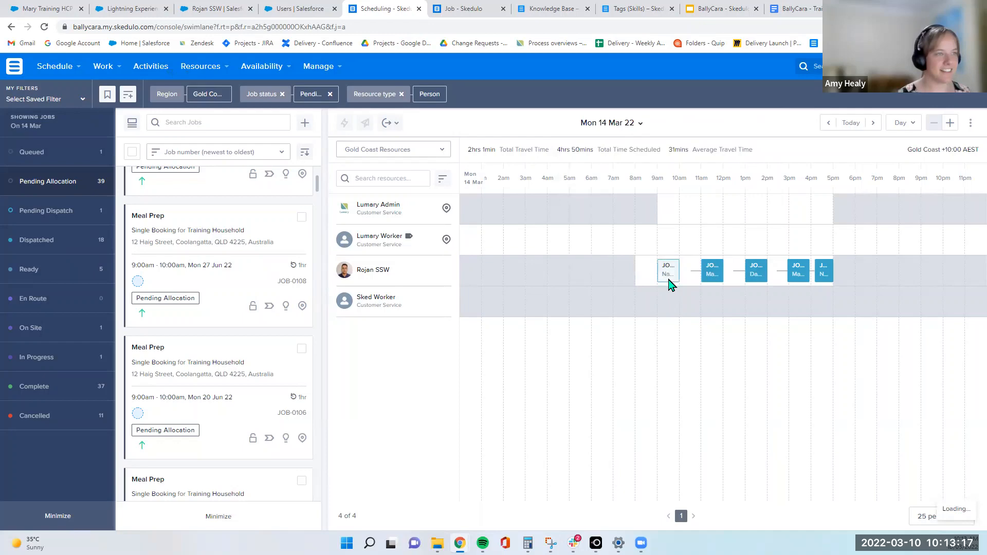
Dispatch the 9am Meal Prep job JOB-0073 to the SSW resource
mouse_move(670, 279)
click(752, 104)
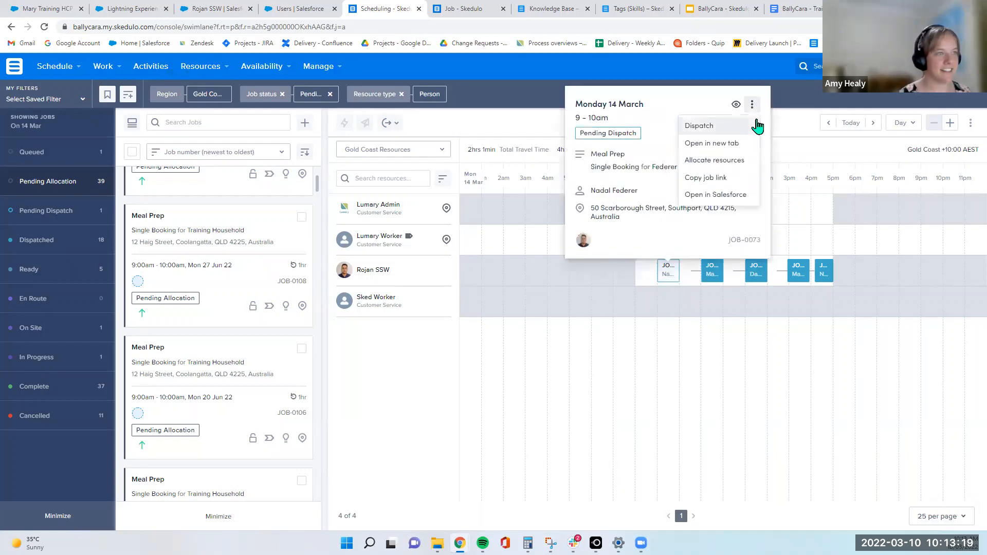
click(700, 125)
click(619, 231)
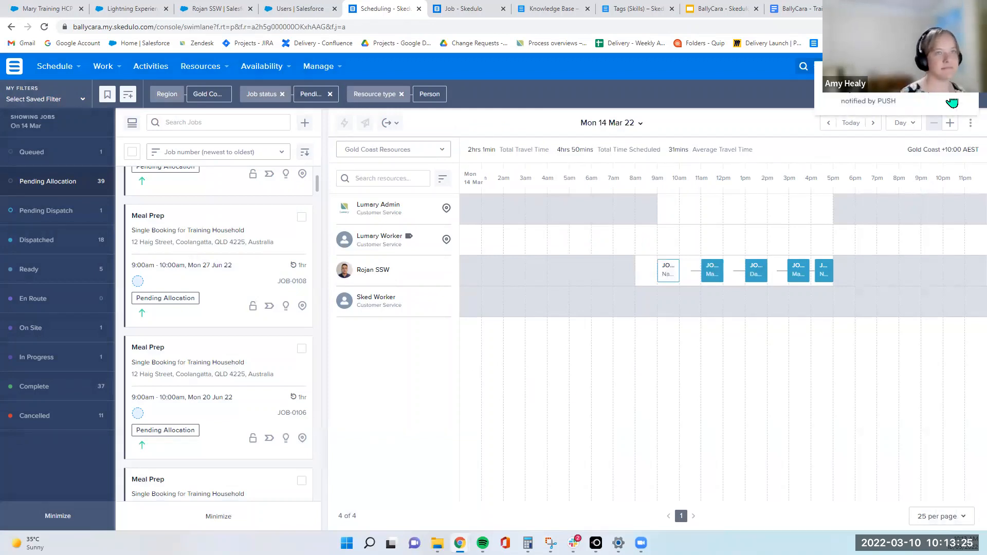
scroll(230, 339, down, 1)
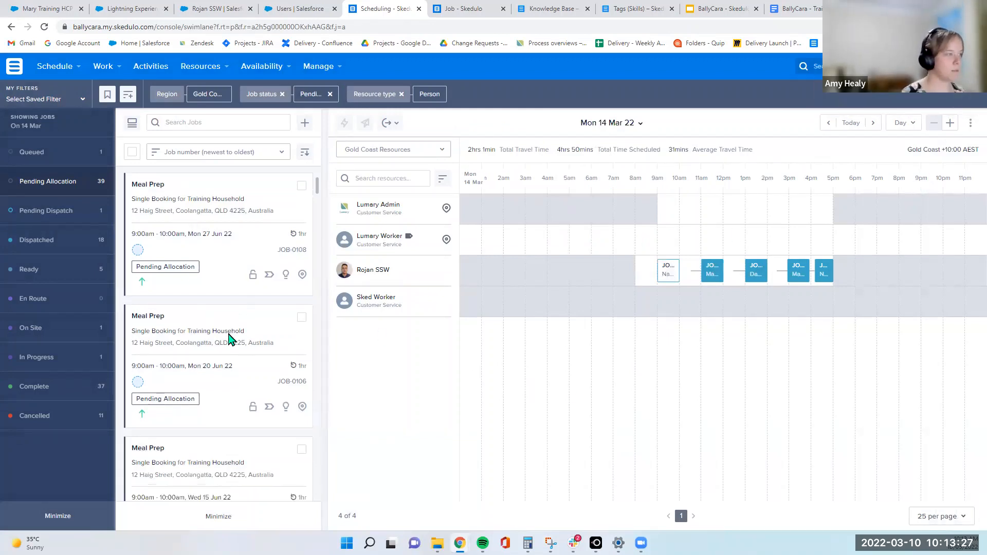
scroll(229, 339, down, 3)
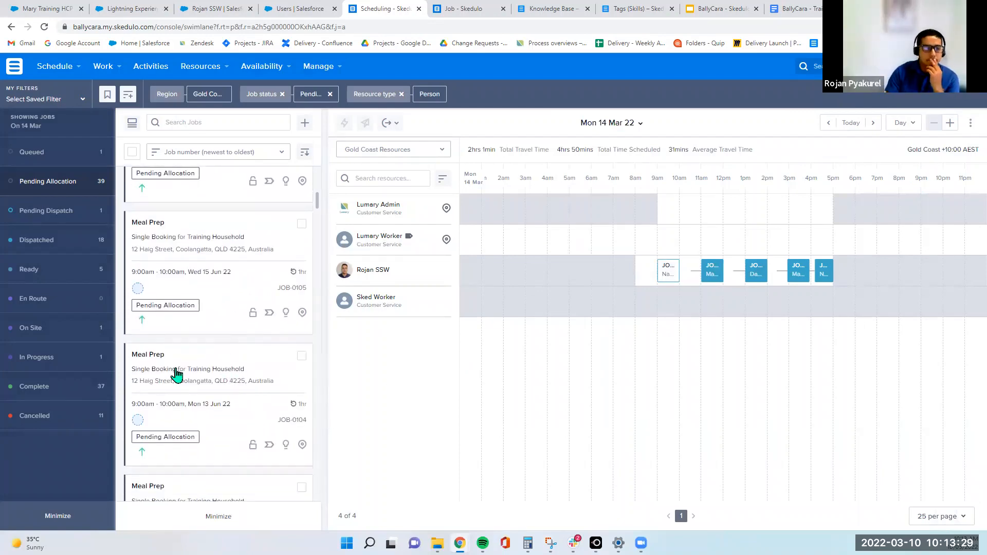
scroll(217, 367, up, 10)
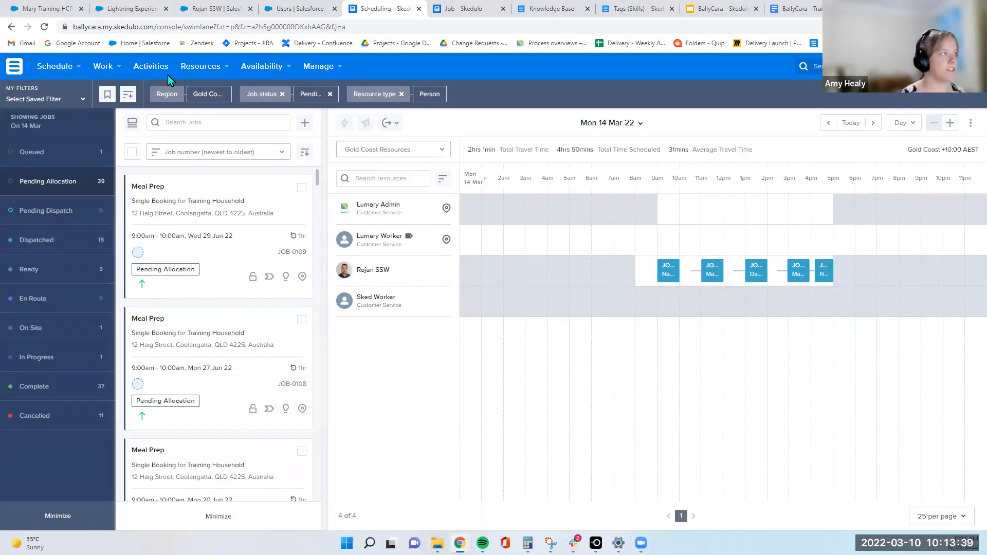
Switch to the training HCP client's contact record in Salesforce and start scheduling a job for the client
click(208, 8)
click(205, 9)
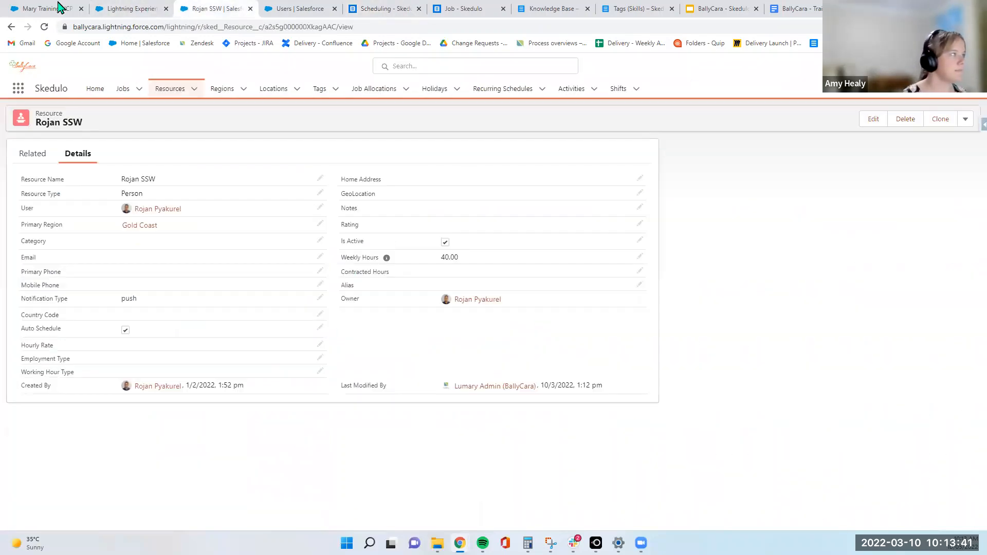
click(28, 8)
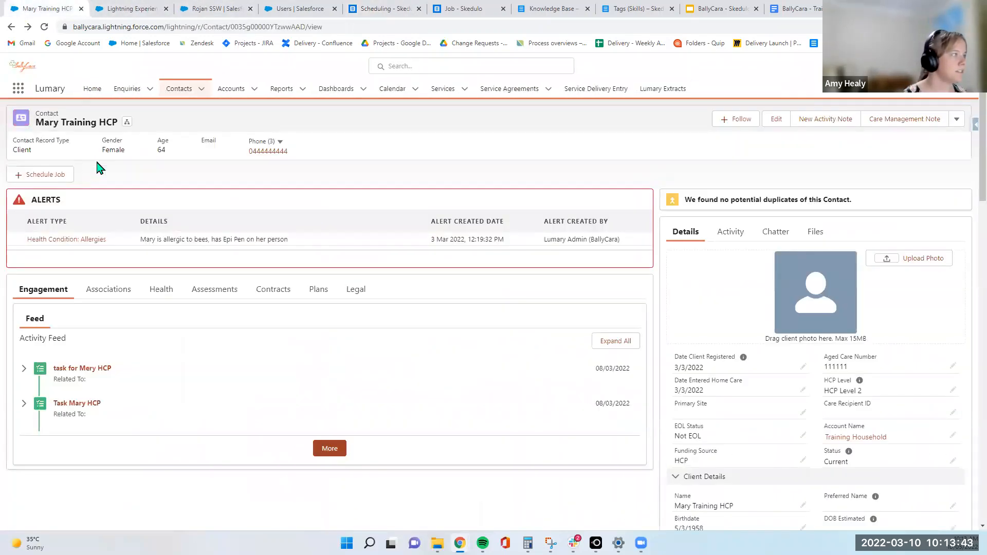
click(69, 176)
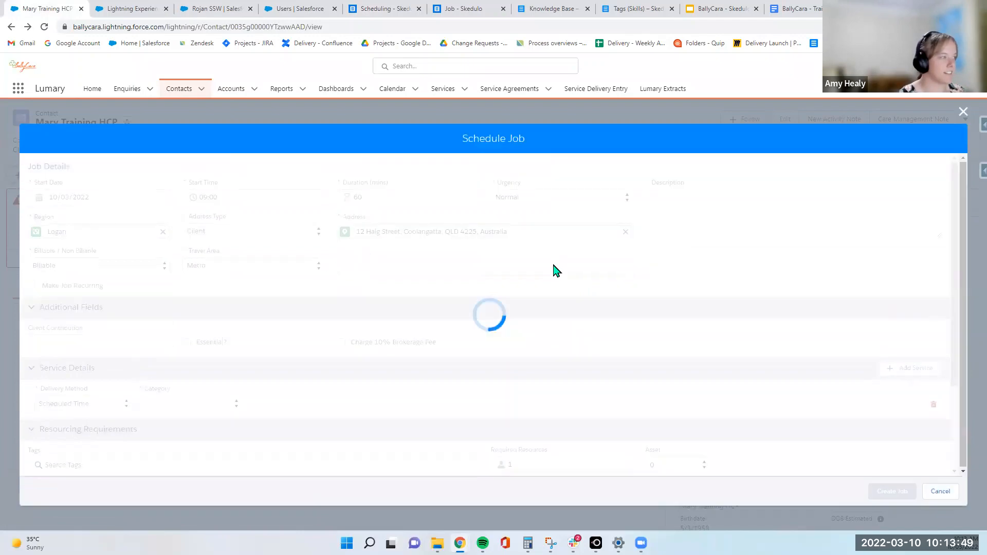
Check the Gold Coast resources' swimlane schedule for Tuesday 15 March 2022
click(301, 9)
click(236, 9)
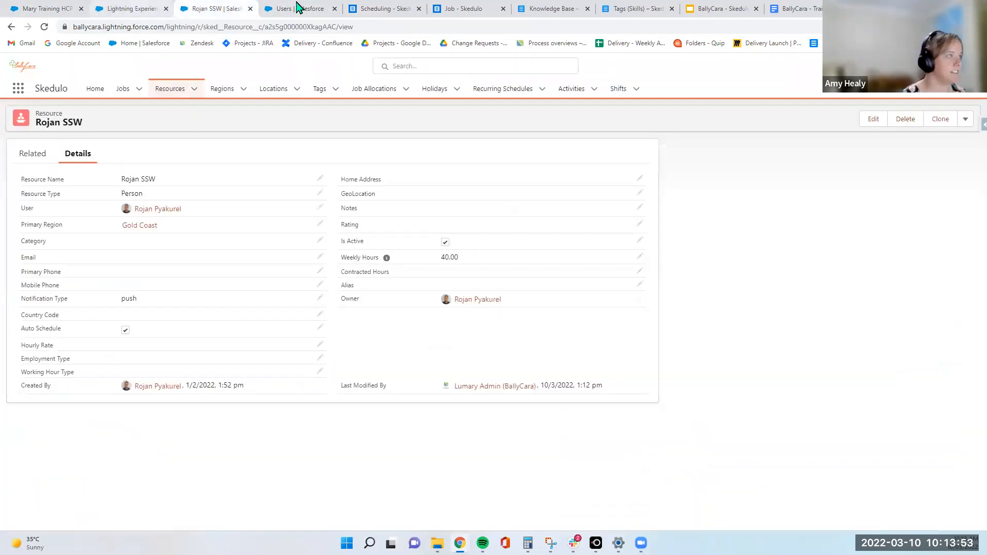
click(383, 9)
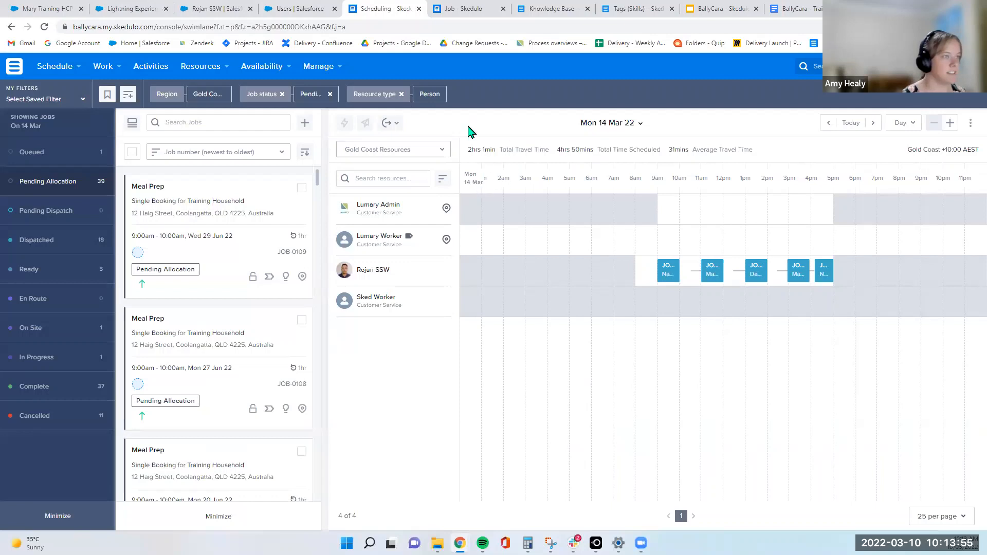
click(874, 122)
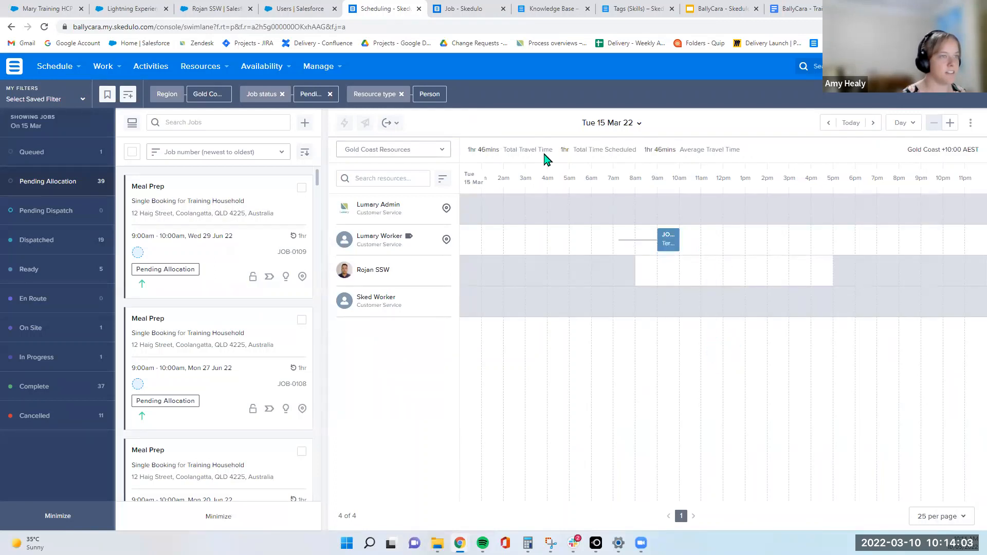
Return to the client's Schedule Job form and set the start date to 15/03/2022 and the start time to 13:30
click(51, 8)
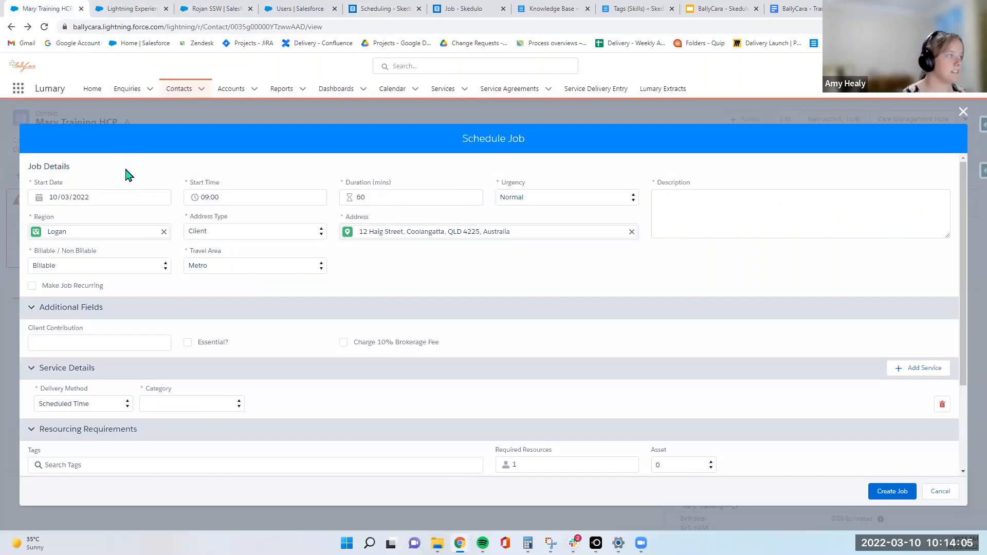
click(119, 197)
click(73, 286)
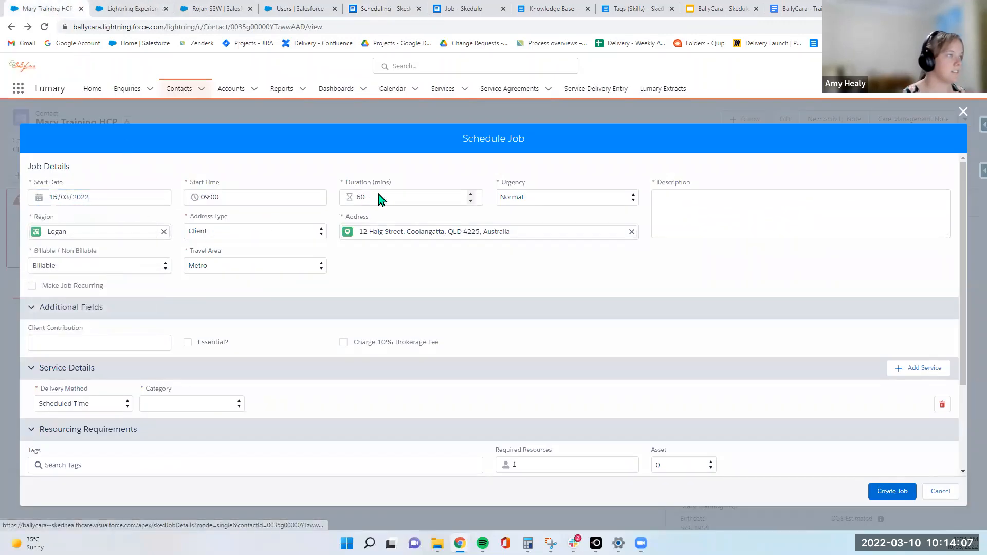
click(293, 197)
scroll(214, 267, down, 1)
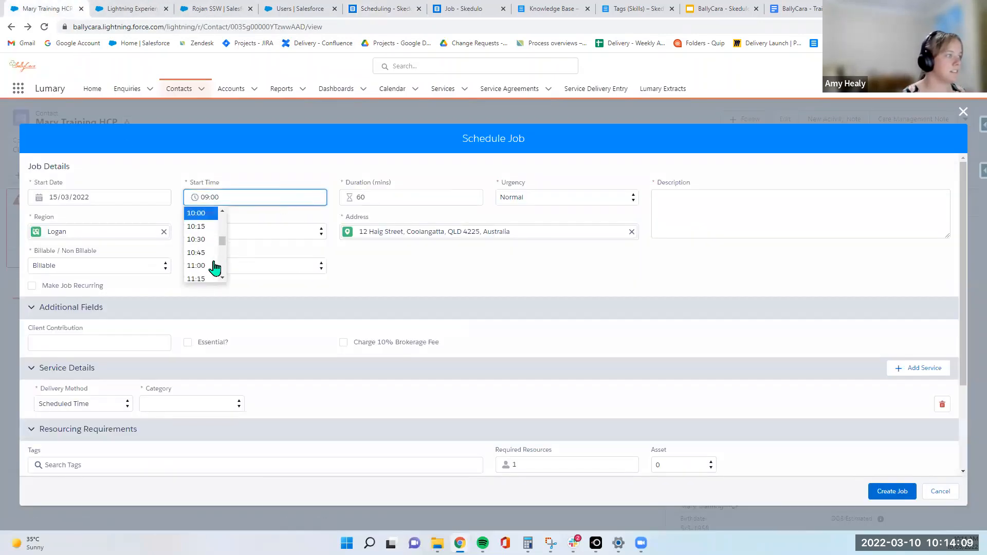
scroll(215, 268, down, 4)
click(208, 266)
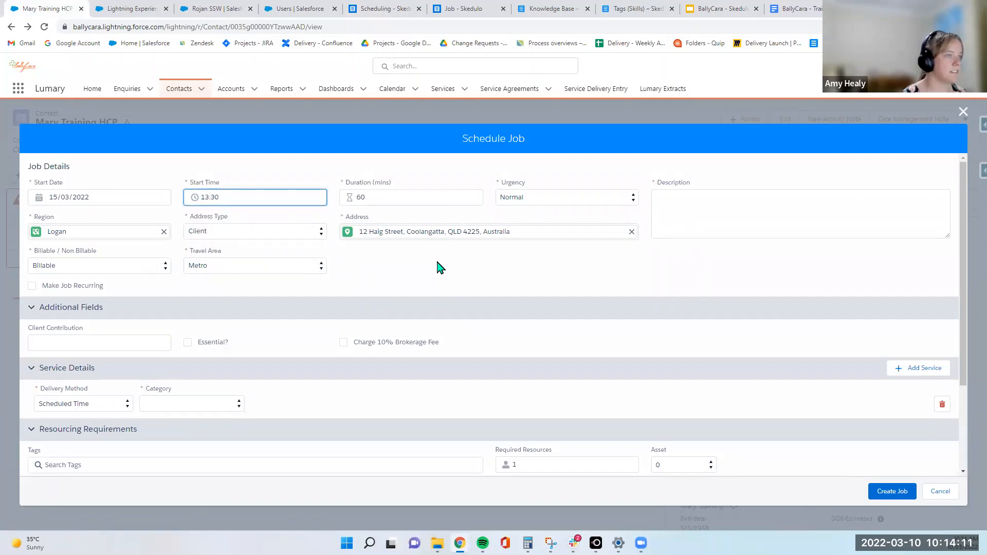
Change the job's region to Gold Coast
click(163, 232)
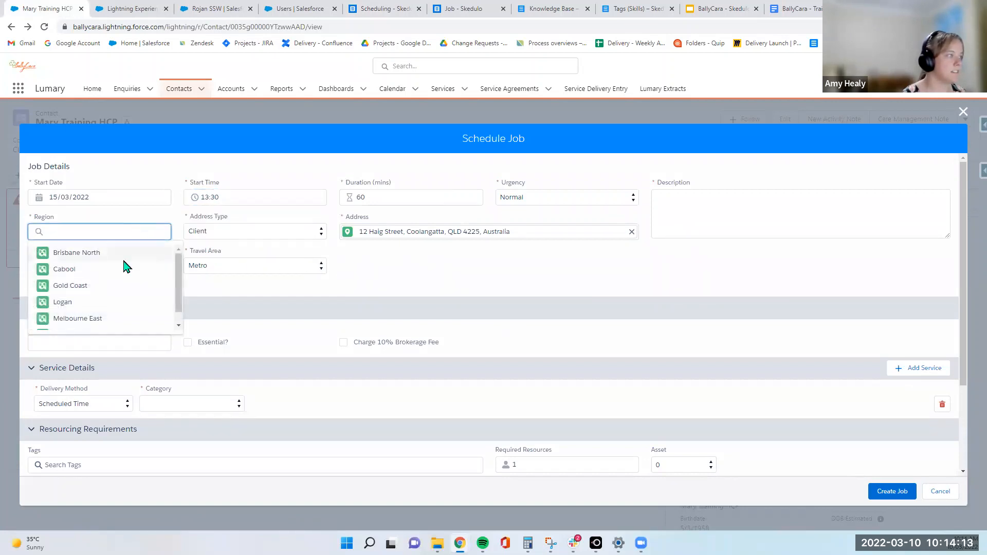
click(64, 269)
click(163, 231)
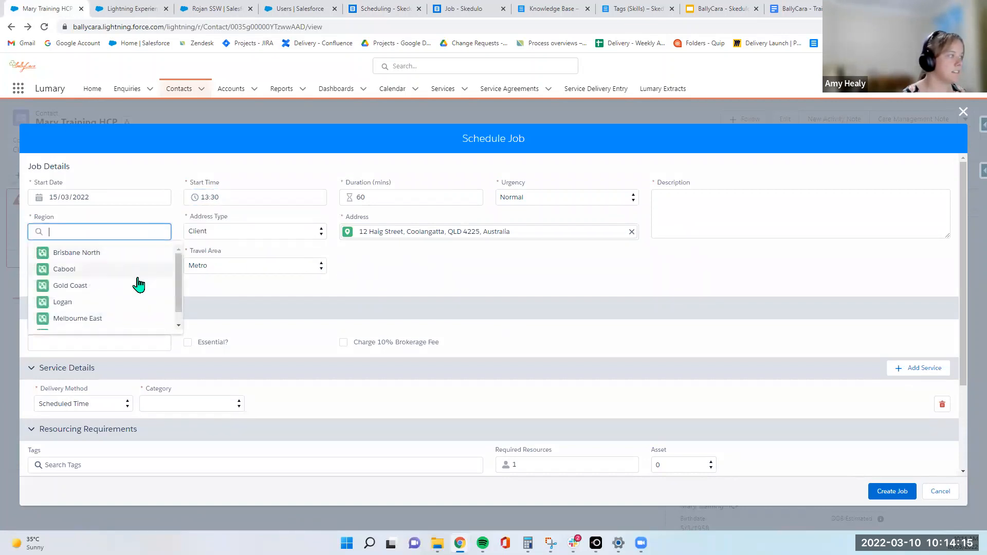
click(137, 284)
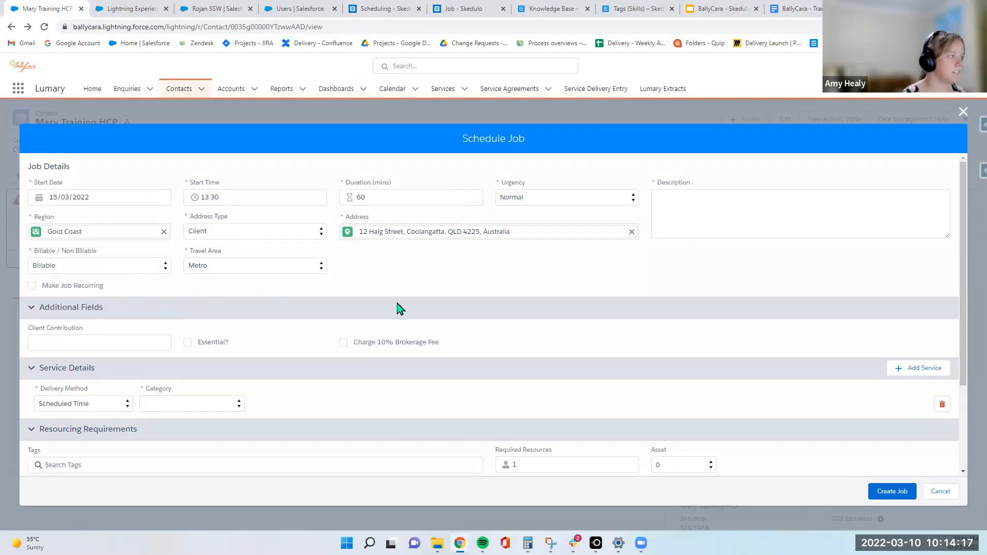
Set the service category to Home Care Package and the service agreement item to Exercise Physiology 1:1 at the HCP Client's Home Rate
scroll(400, 309, down, 2)
click(234, 302)
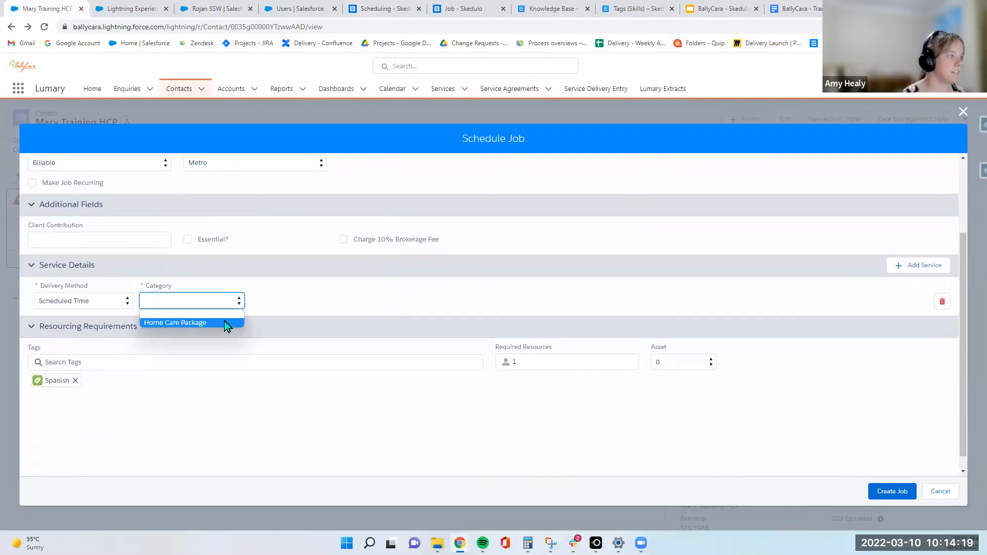
click(224, 322)
click(282, 303)
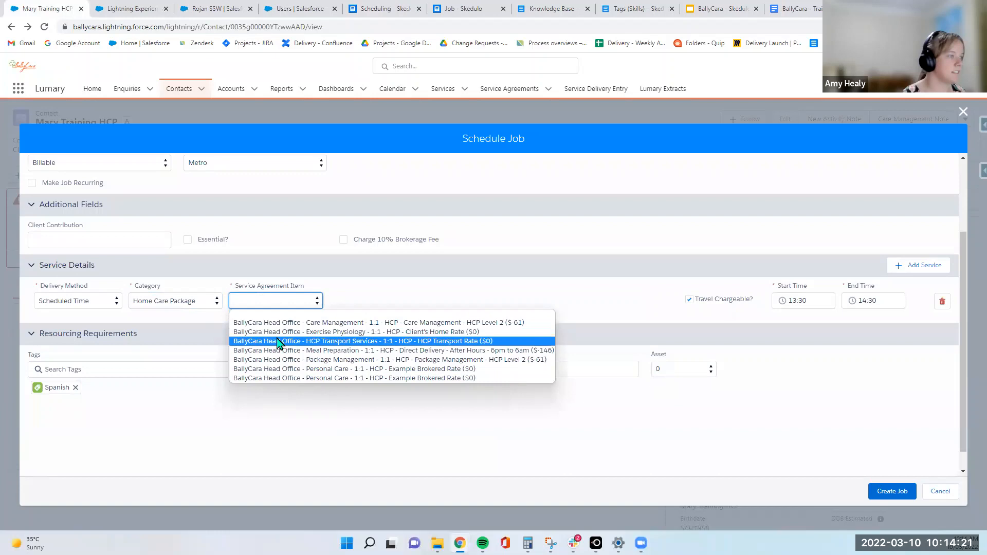
click(282, 333)
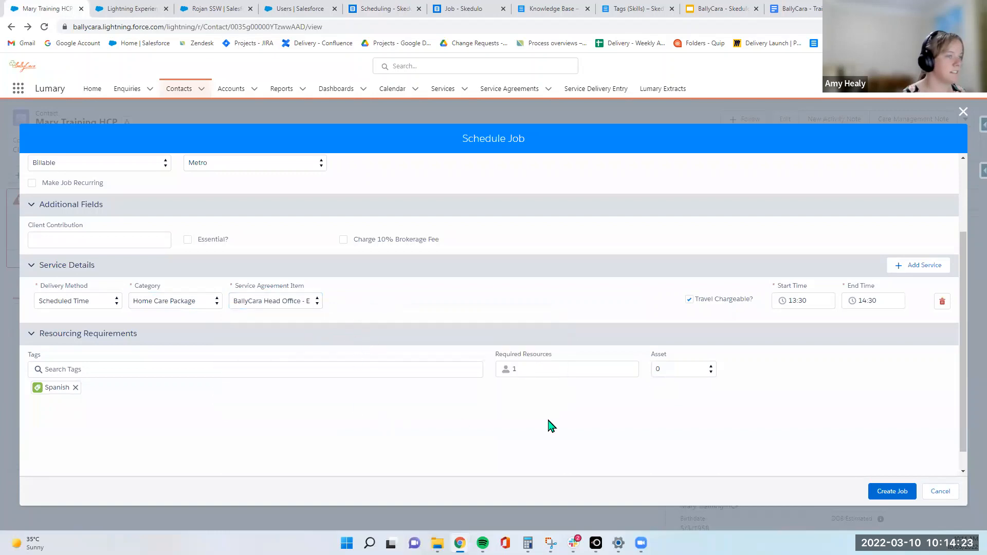
Enter "test" as the job description and create the job, proceeding past the contract warning
click(885, 490)
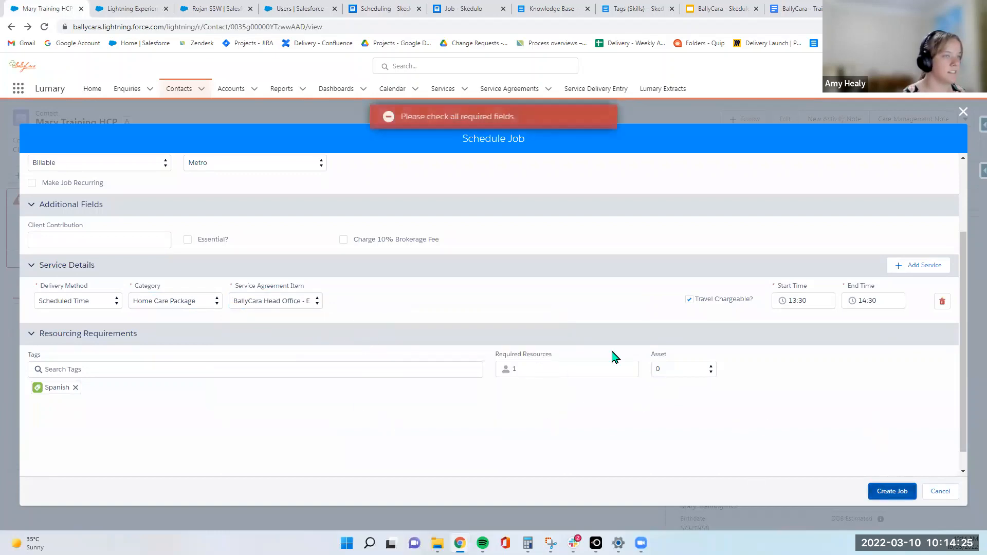
click(667, 218)
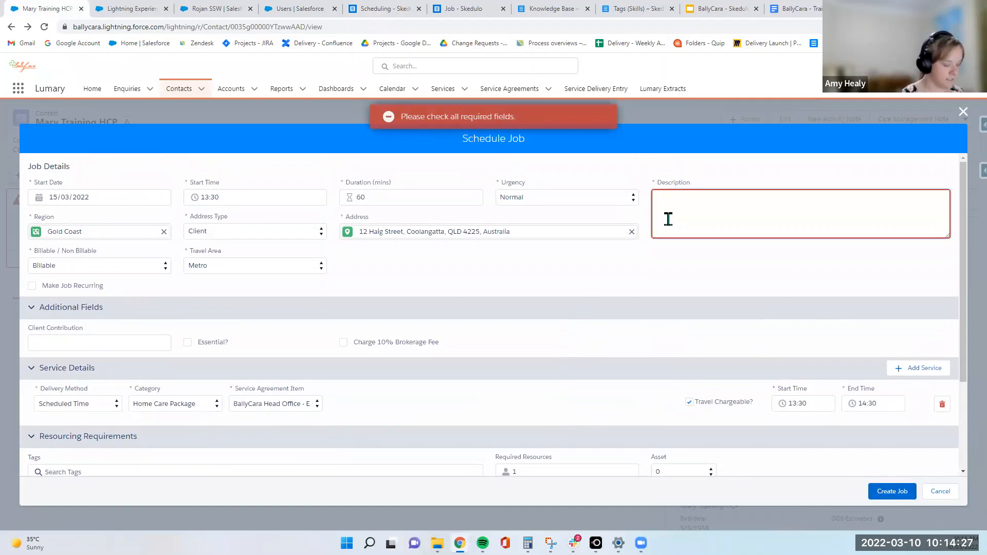
text(test)
scroll(800, 360, down, 5)
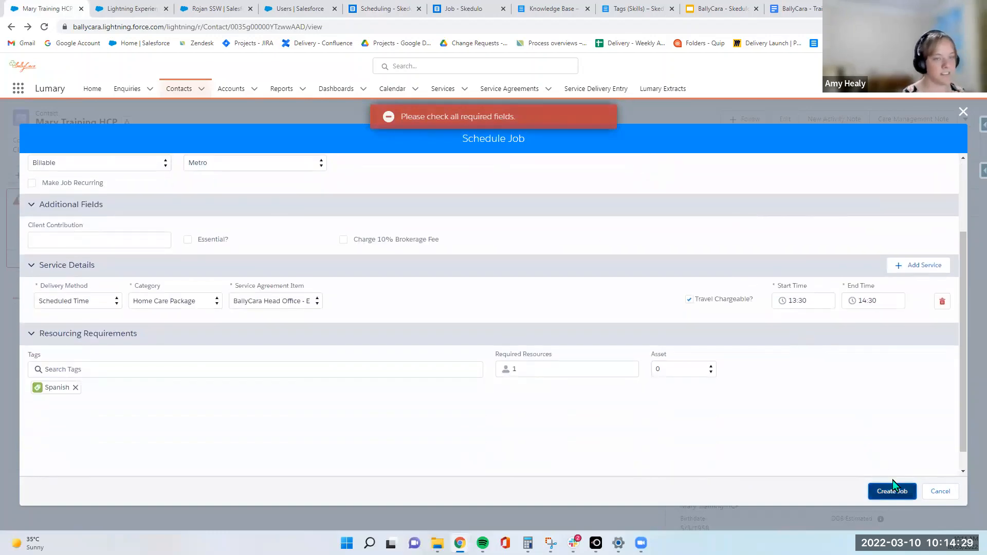
click(892, 489)
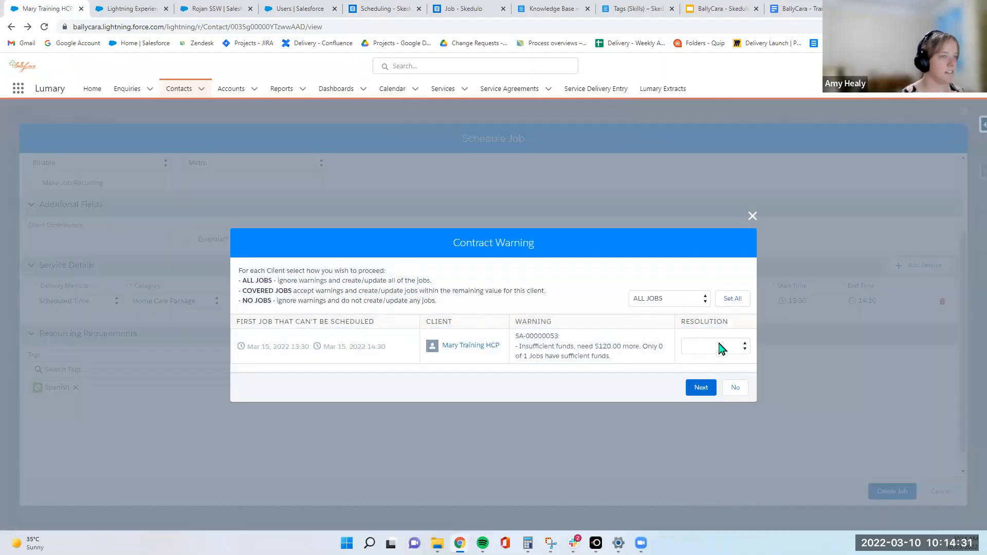
click(701, 388)
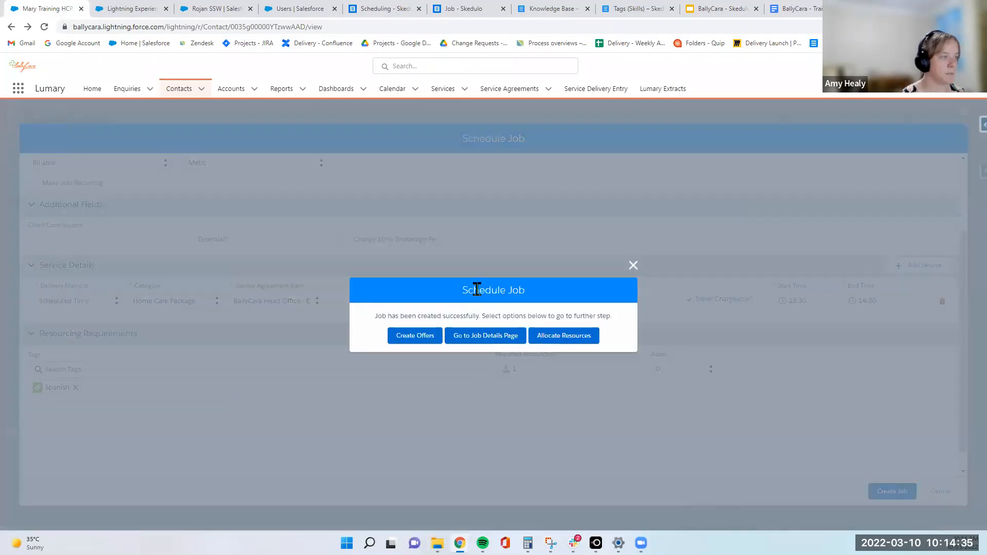
Open resource allocation for the new job and remove the Spanish tag from its resourcing requirements
click(557, 337)
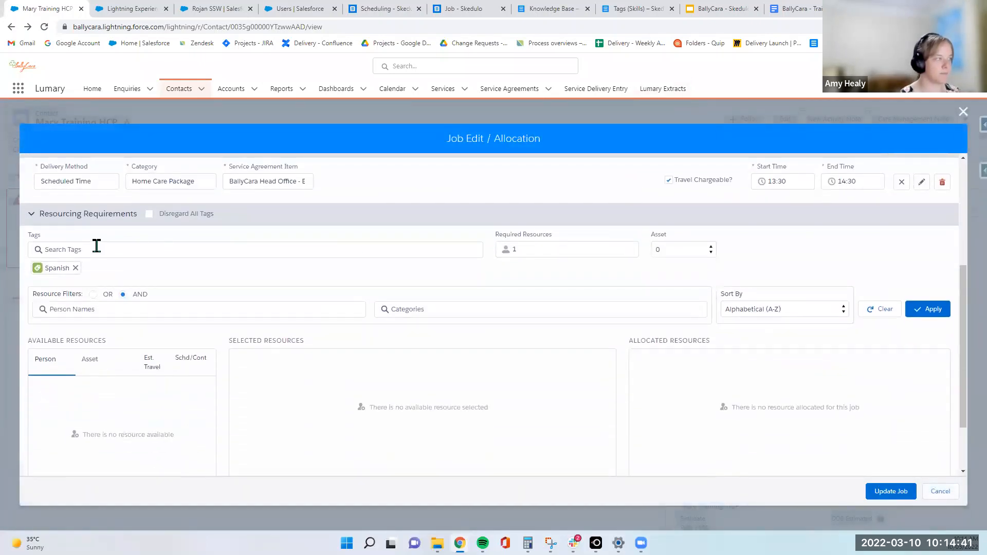
click(76, 268)
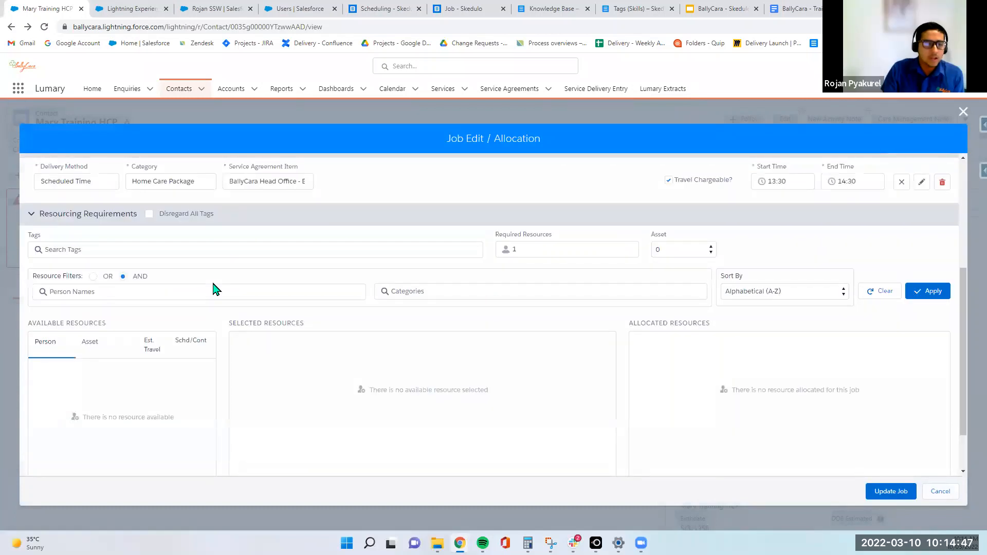
scroll(215, 289, down, 1)
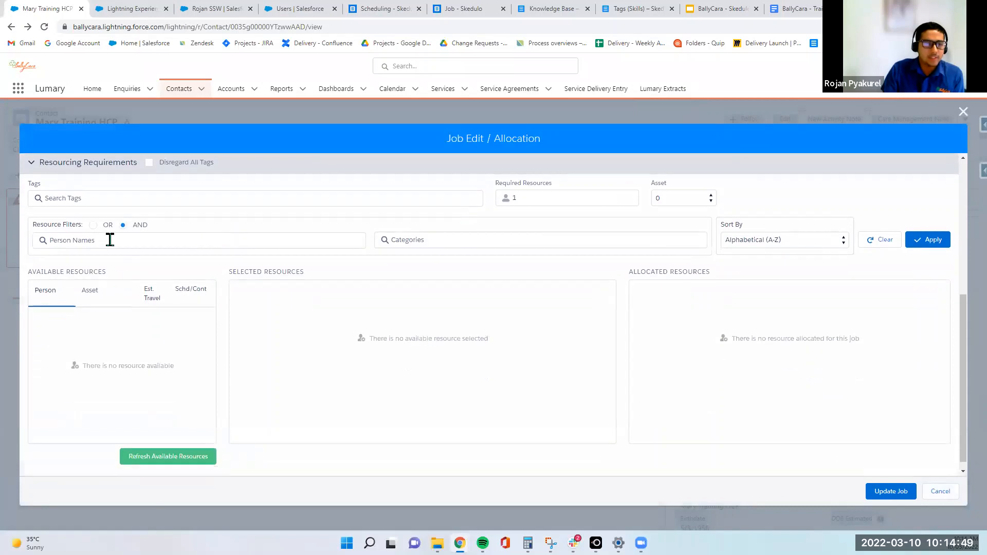
scroll(171, 295, up, 1)
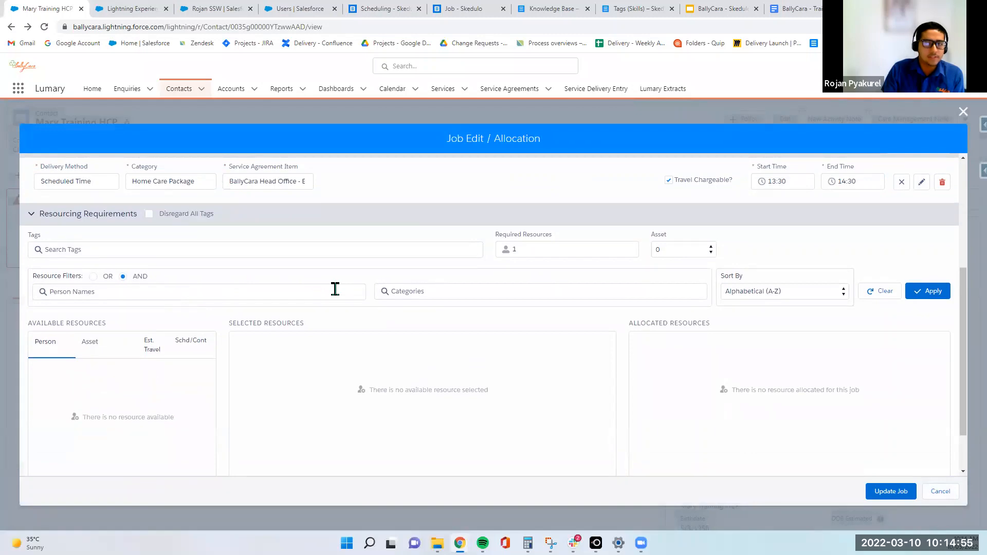
scroll(335, 289, up, 4)
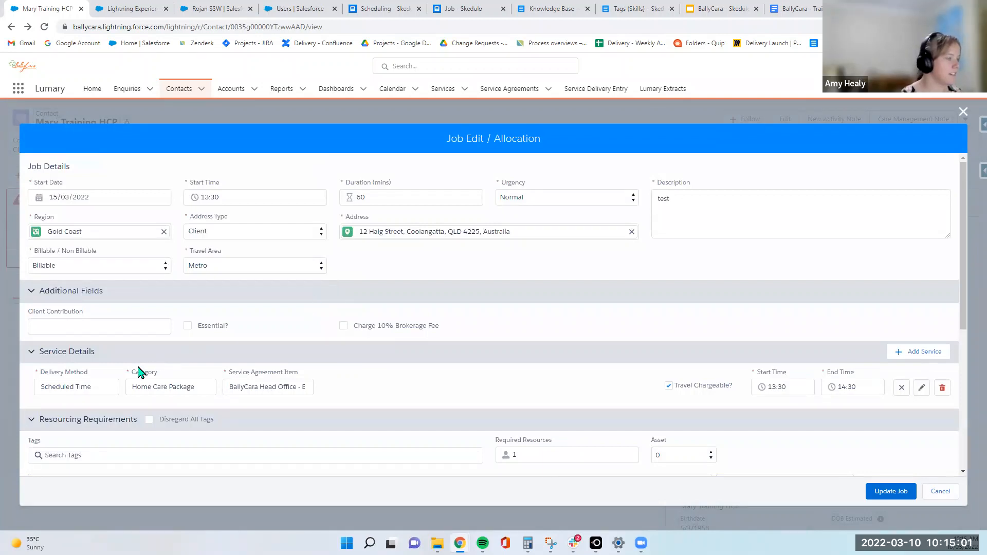
scroll(139, 370, down, 5)
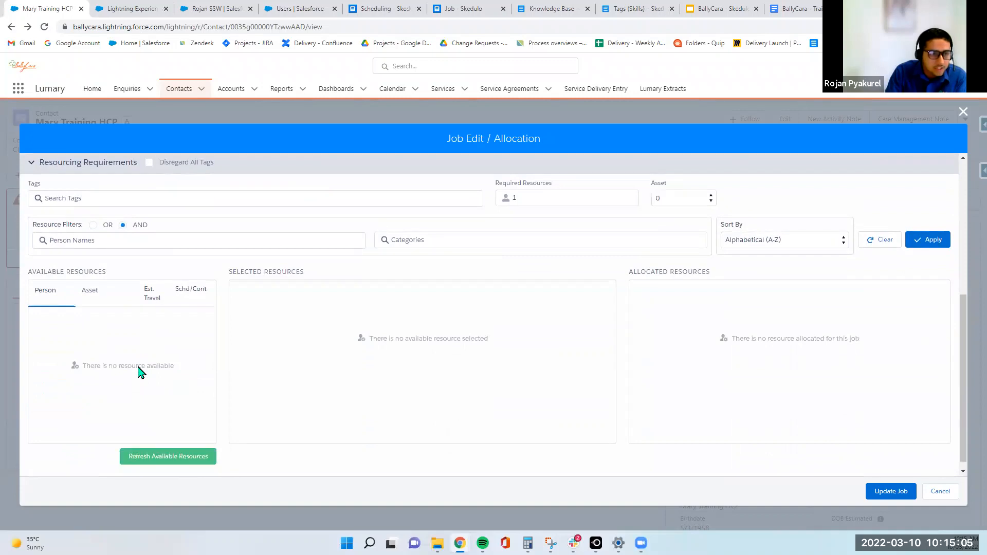
Switch the resource filters to OR and refresh the job's available resources without any name or category filter
click(108, 240)
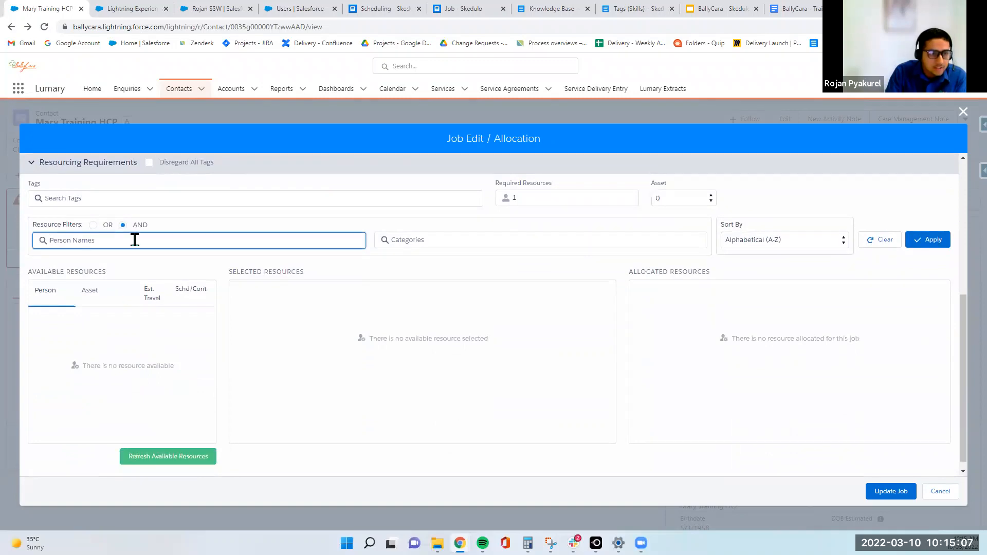
click(93, 225)
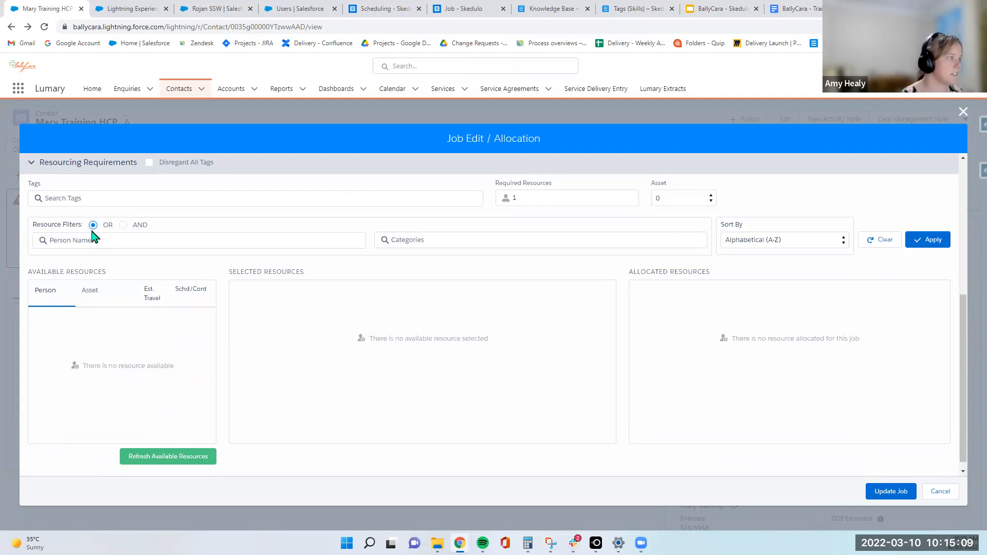
click(450, 240)
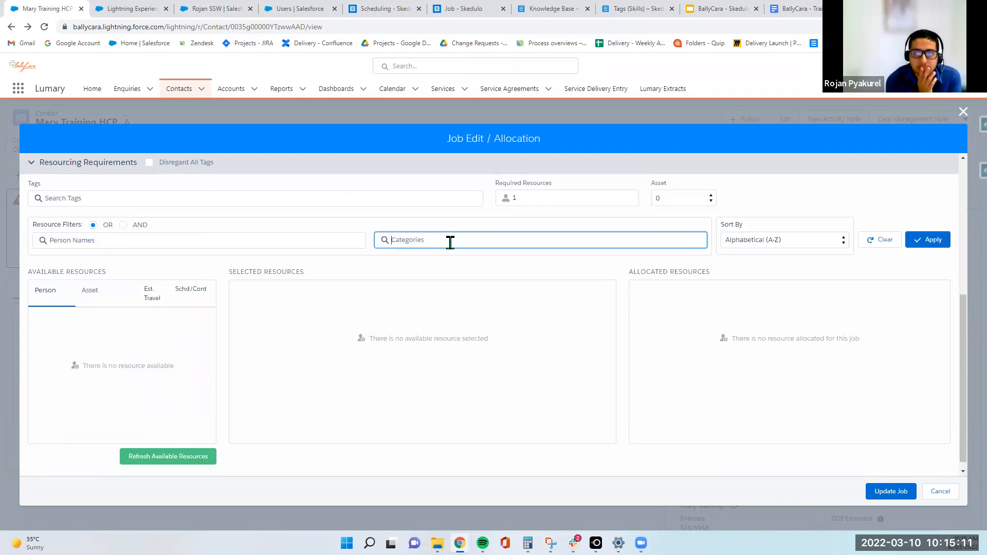
click(302, 246)
click(176, 456)
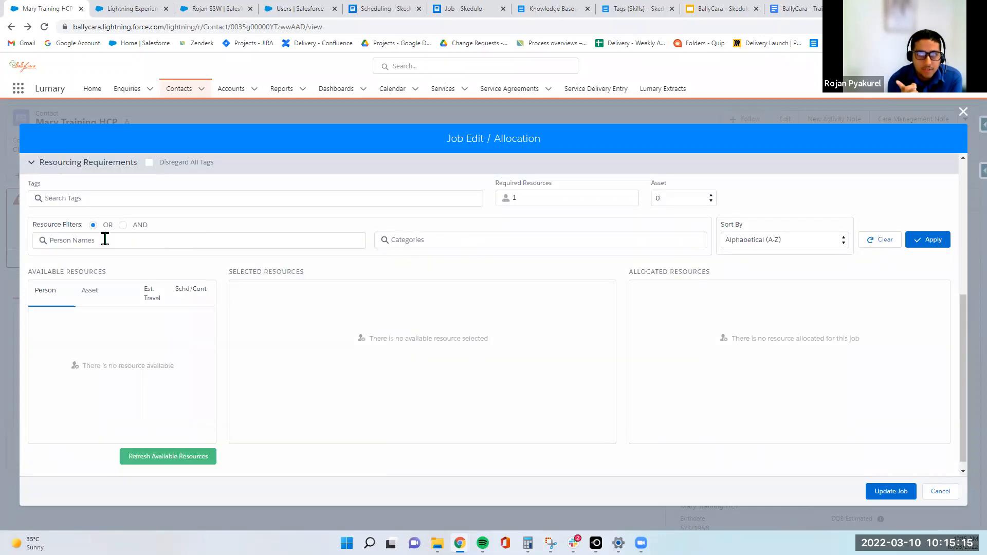
click(104, 240)
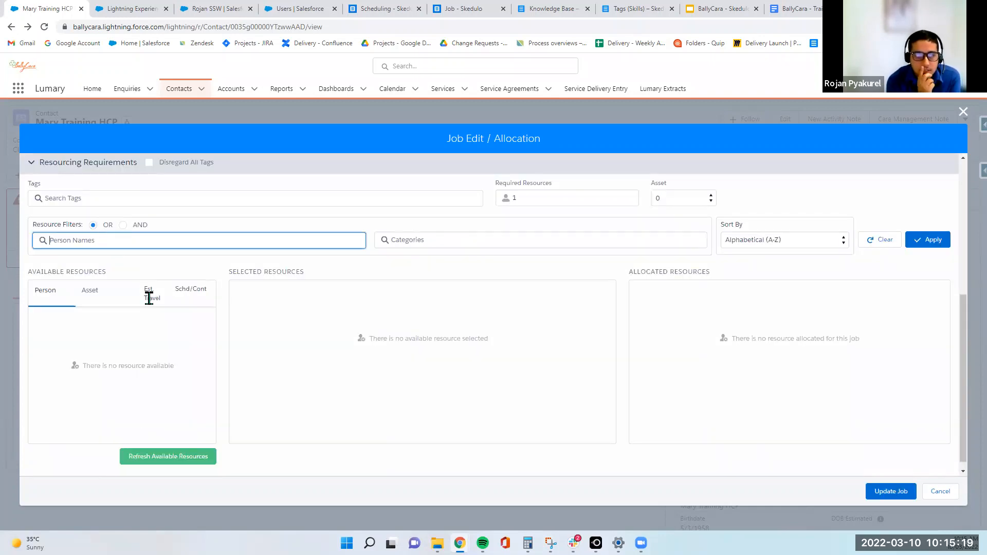
click(103, 365)
Compare the job's region and time with the Gold Coast resources' swimlane for 15 March in Skedulo
scroll(571, 379, up, 2)
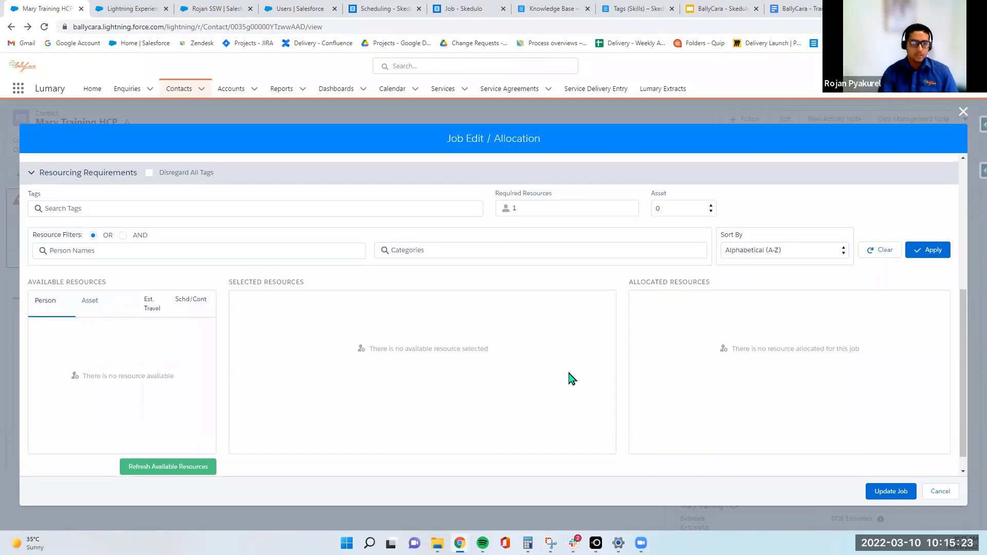
scroll(555, 385, up, 3)
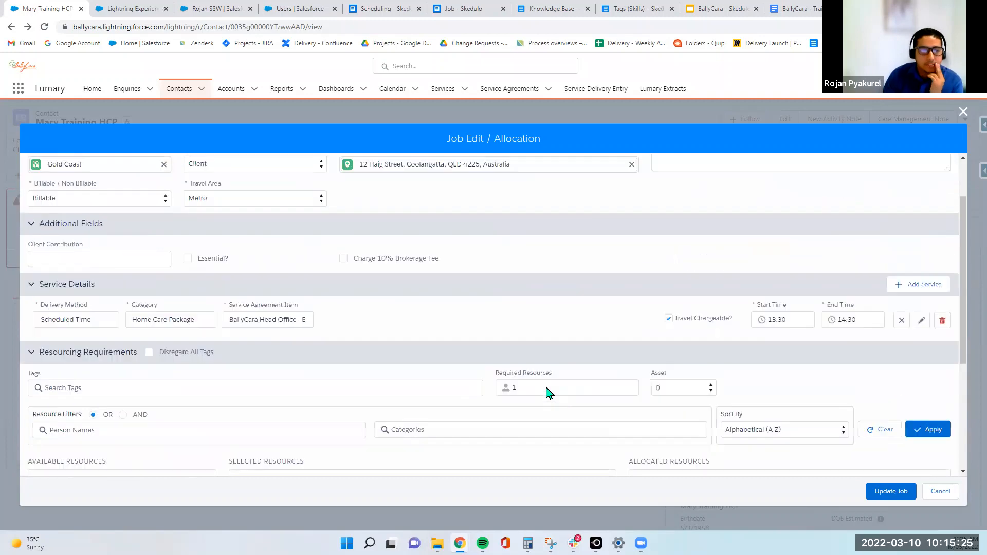
click(381, 8)
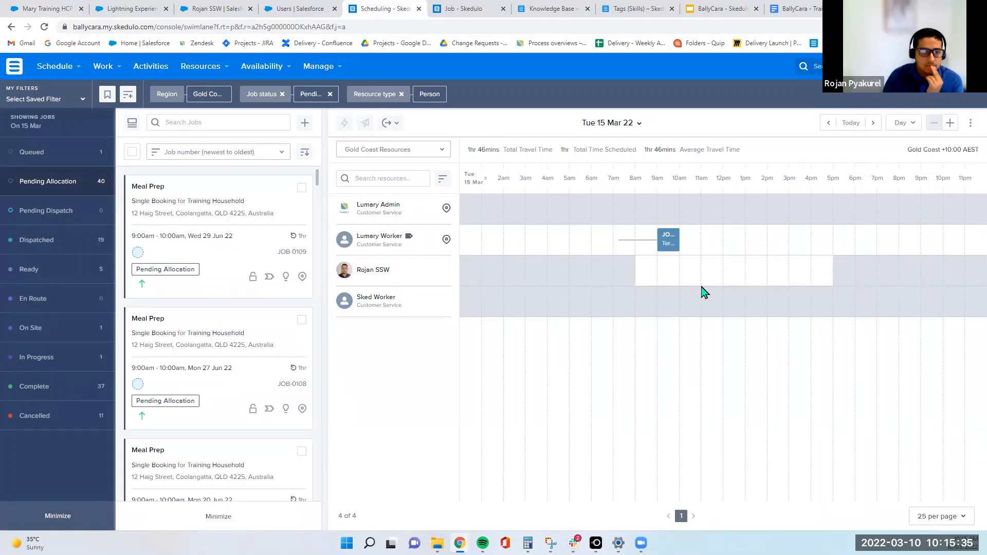
click(34, 9)
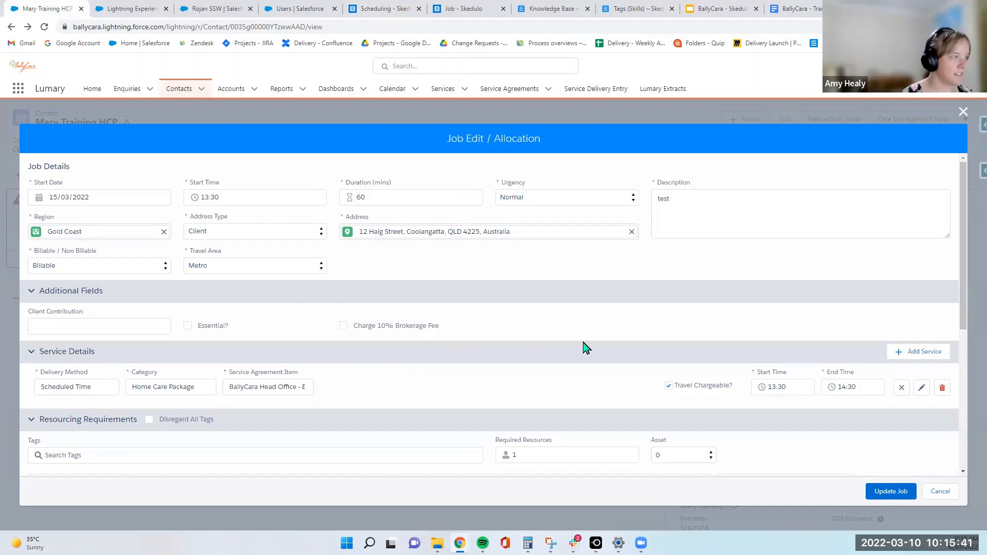
Try refreshing the available resources with Travel Chargeable turned off, and close the allocation form without updating the job
scroll(583, 348, down, 3)
click(669, 232)
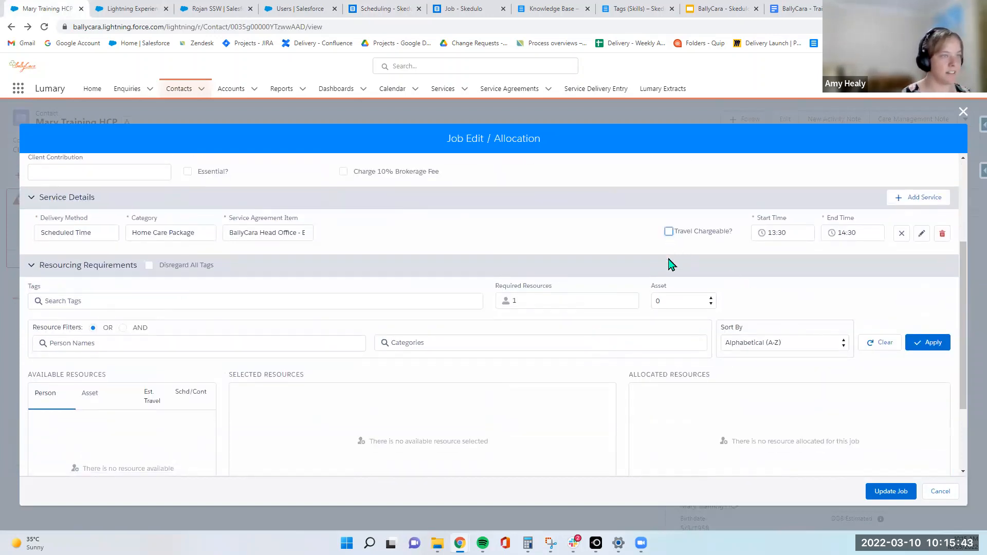
scroll(727, 331, down, 2)
click(145, 452)
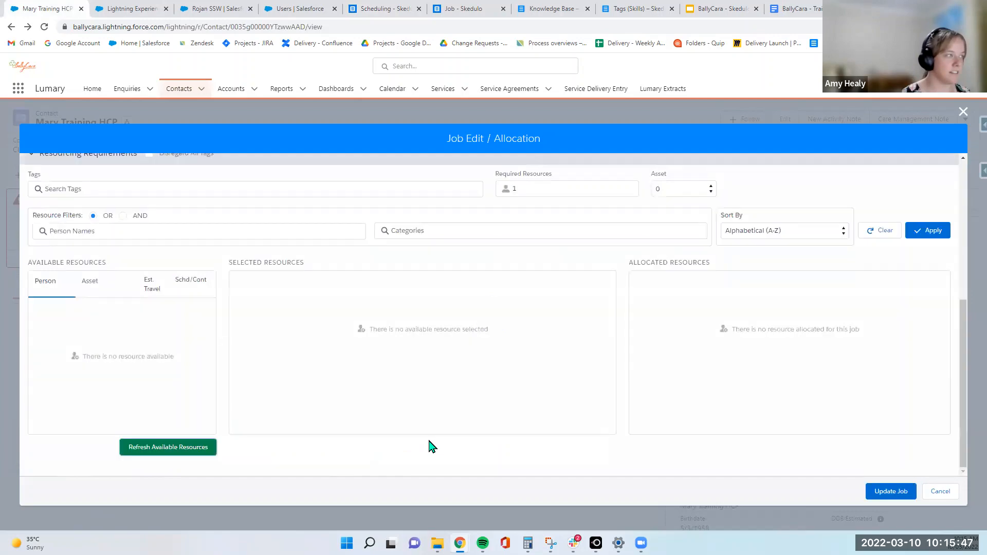
scroll(601, 333, up, 5)
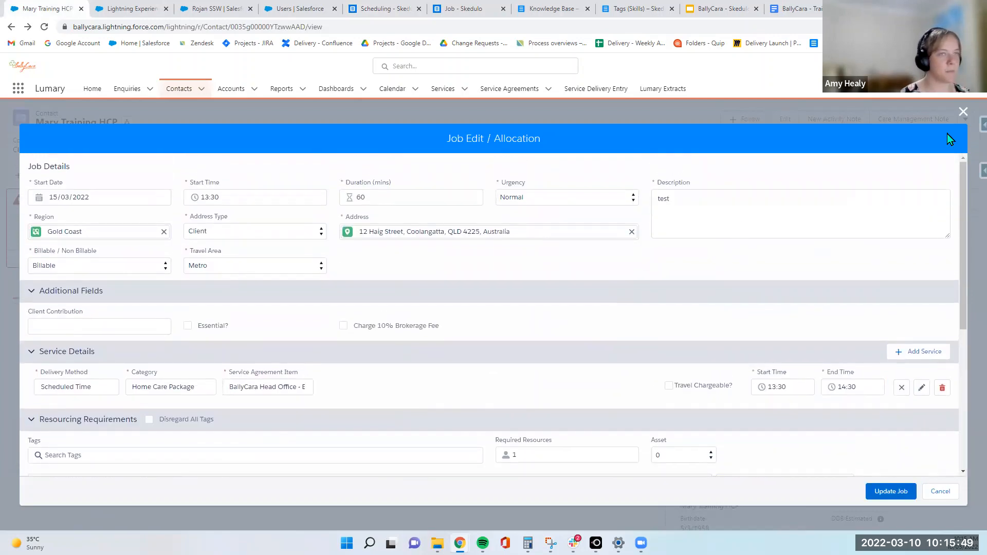
click(963, 112)
click(532, 345)
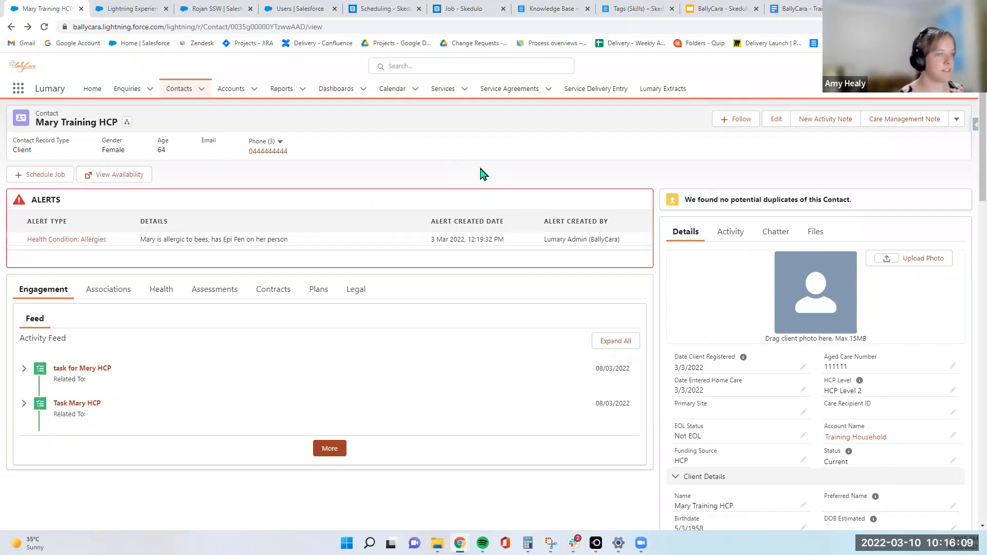
Review the Skedulo resource's Salesforce user record, including its permission set assignments, permission set groups and connected apps
scroll(482, 170, down, 2)
scroll(492, 193, up, 2)
click(288, 10)
scroll(385, 283, down, 6)
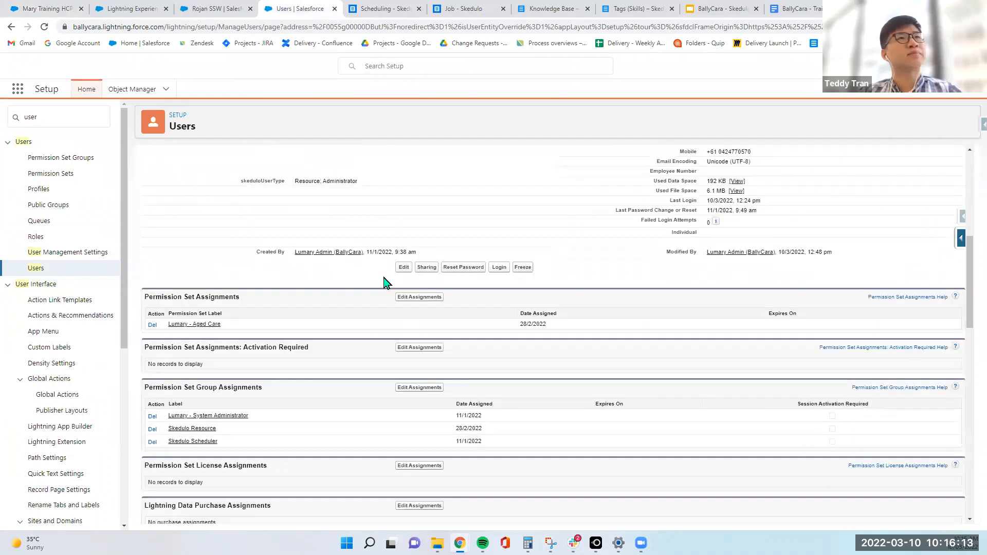
scroll(386, 283, down, 7)
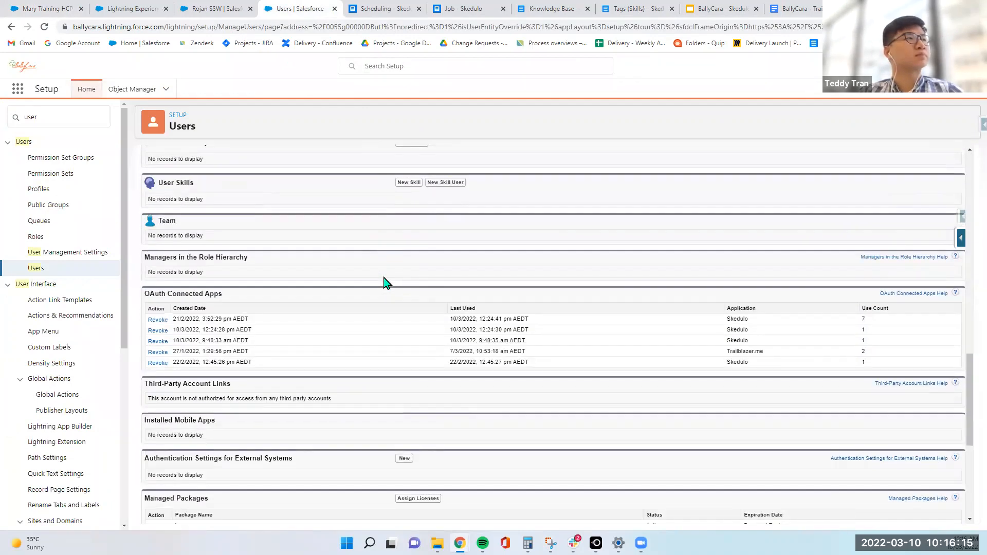
scroll(358, 330, up, 5)
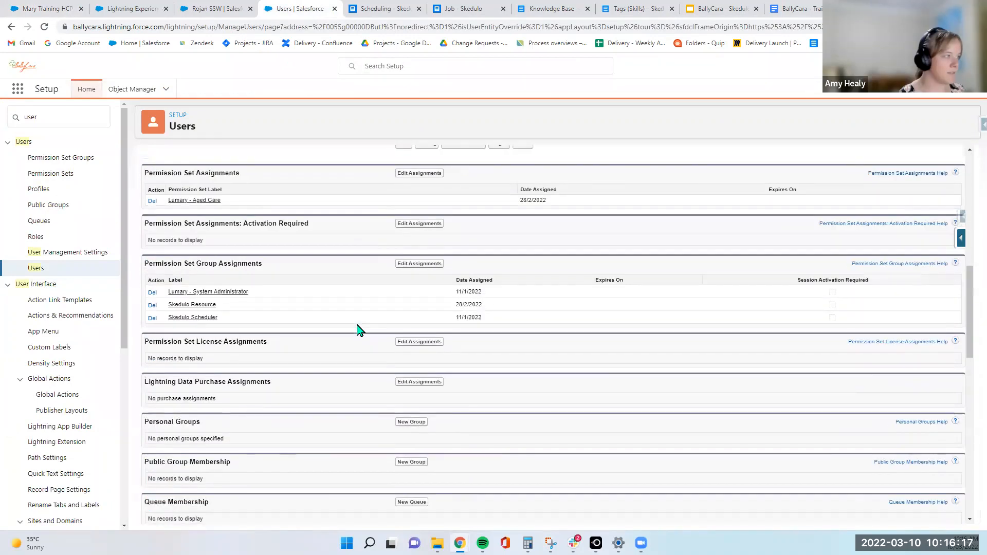
scroll(358, 329, up, 10)
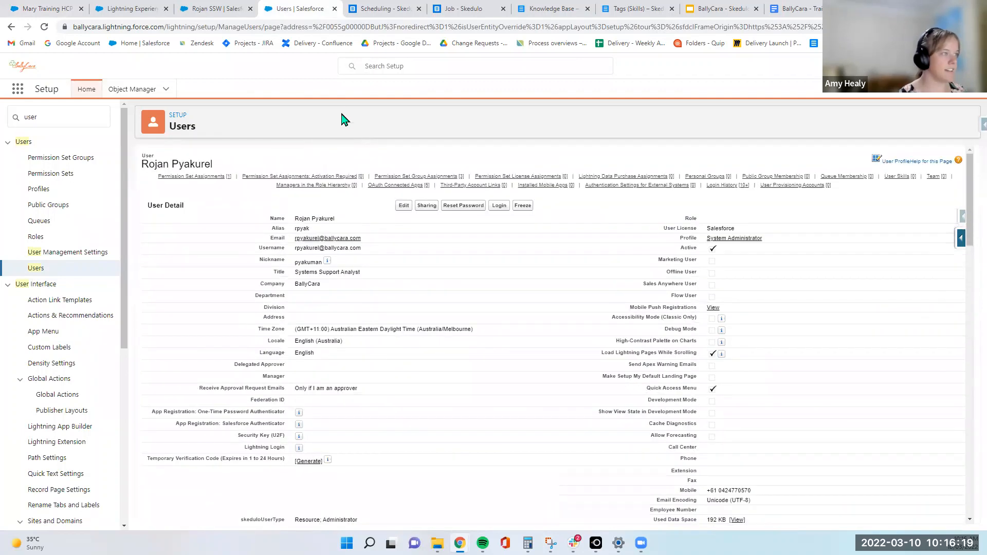
click(224, 9)
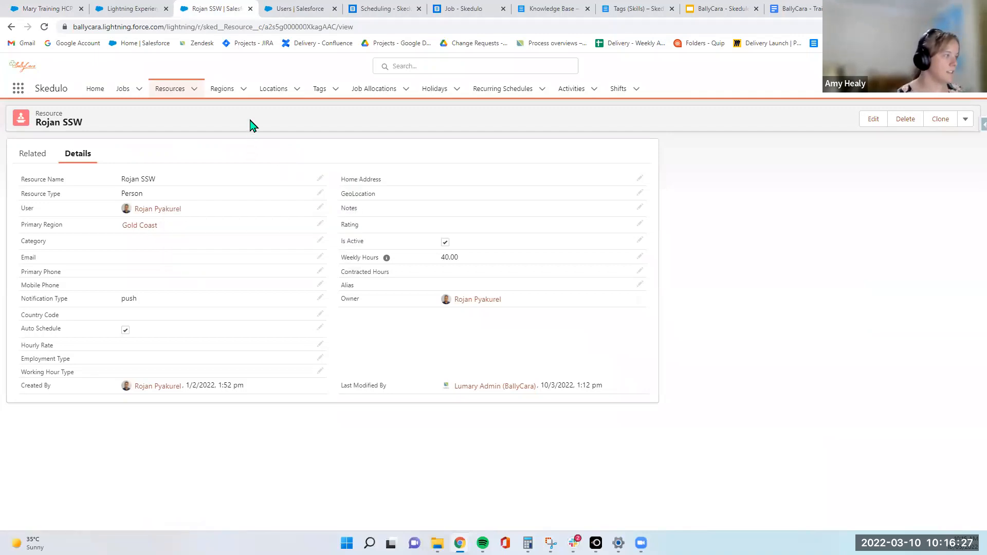
click(136, 8)
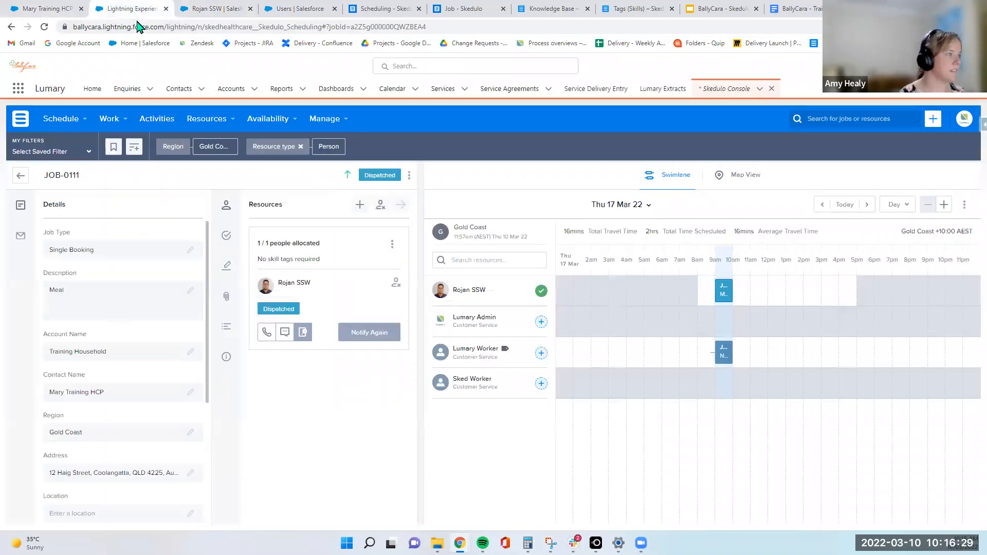
click(55, 9)
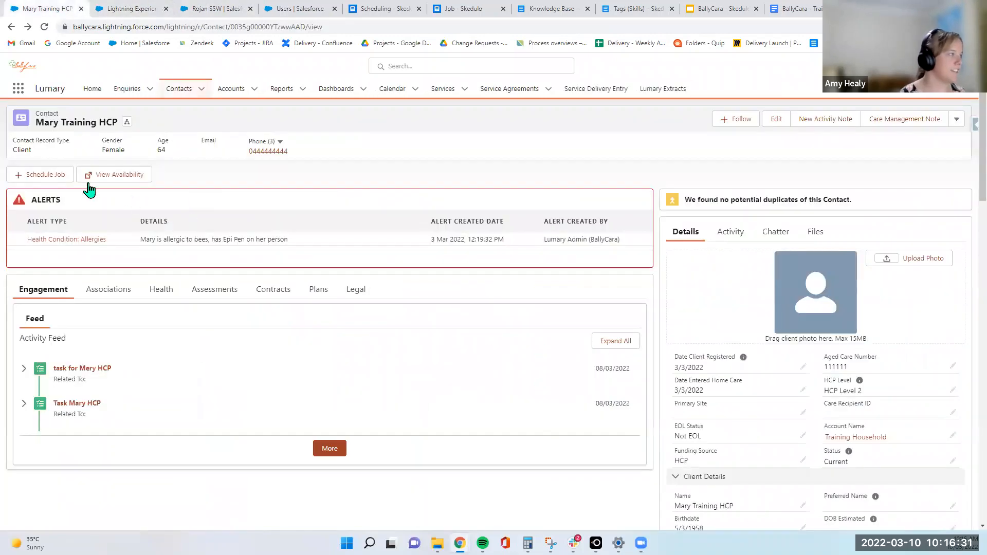
click(46, 175)
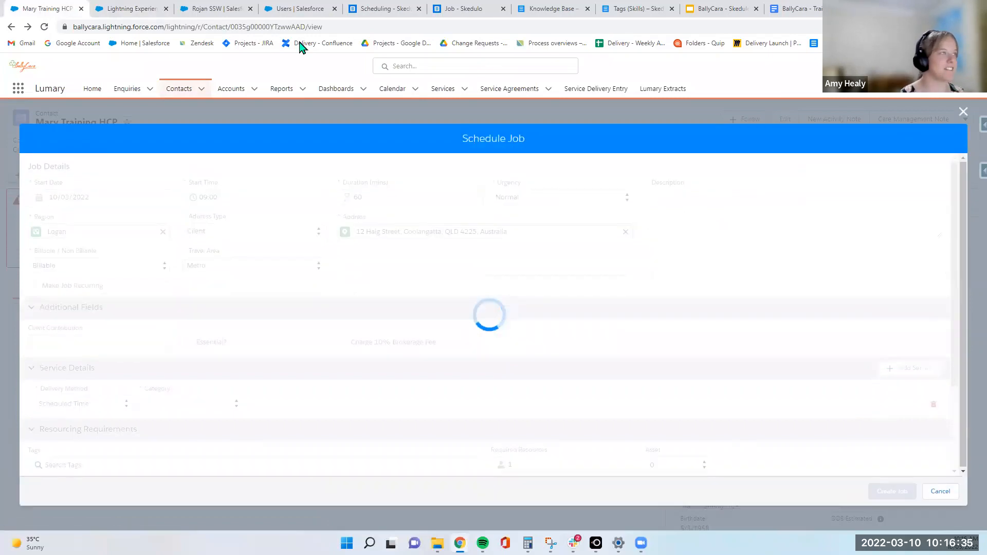
click(962, 112)
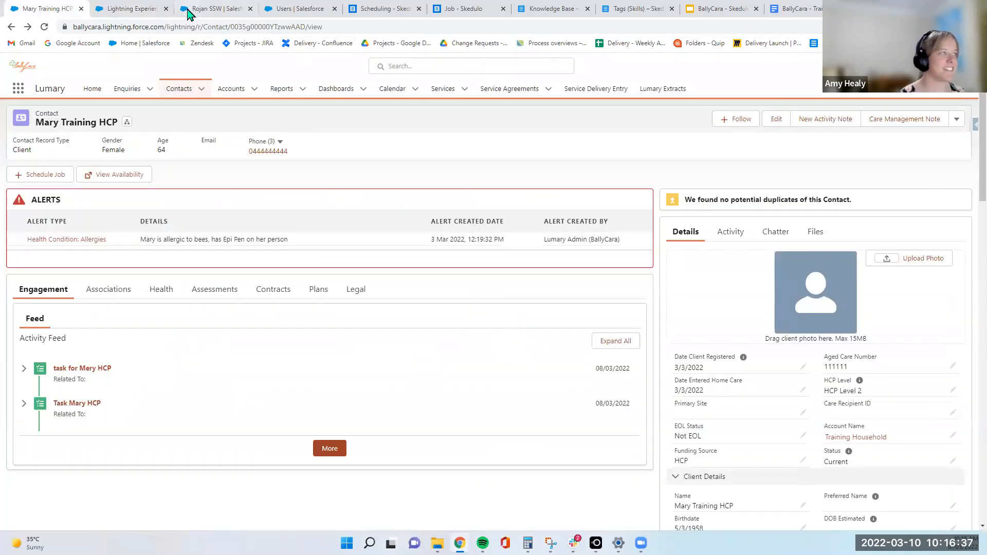
Return to JOB-0111 in the Skedulo Console within Salesforce and reload the page
click(128, 9)
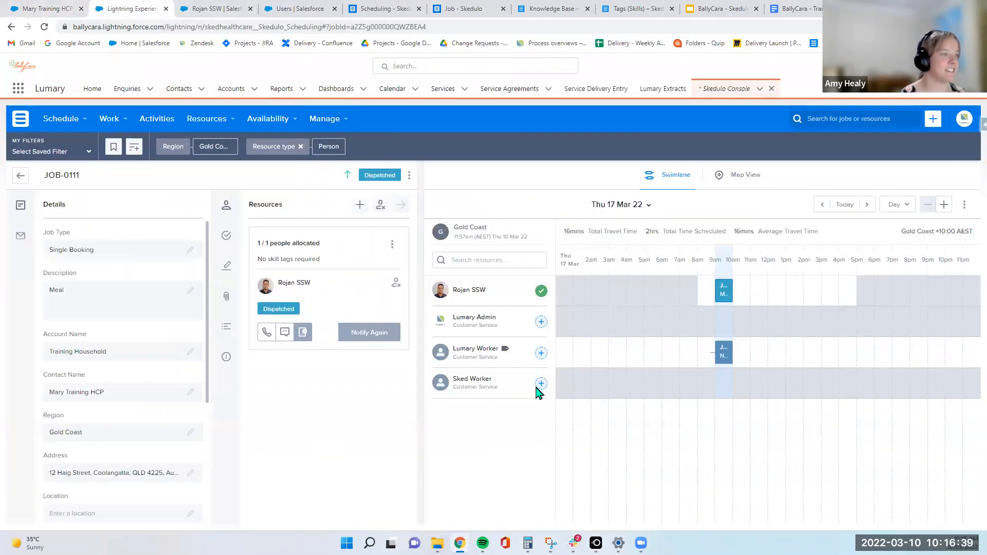
click(44, 27)
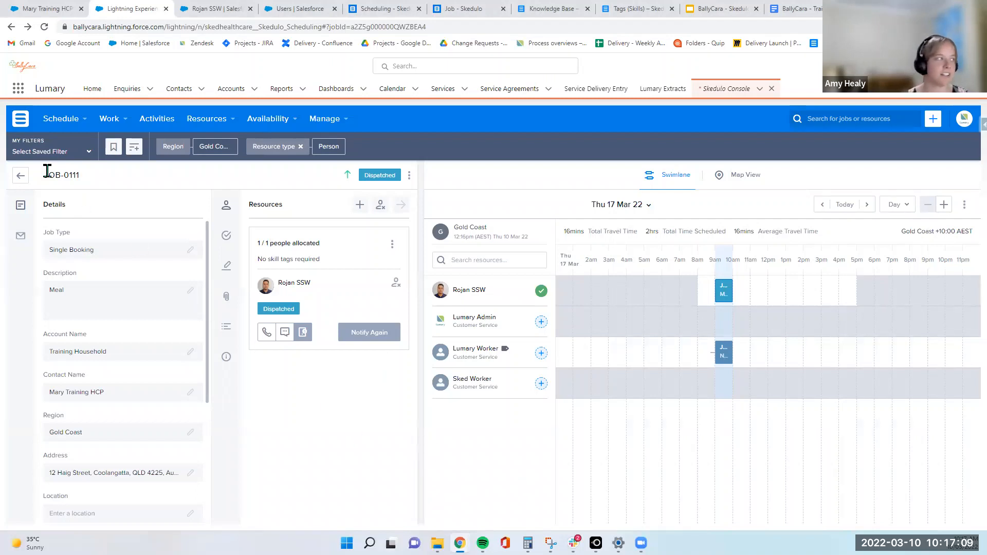
click(77, 129)
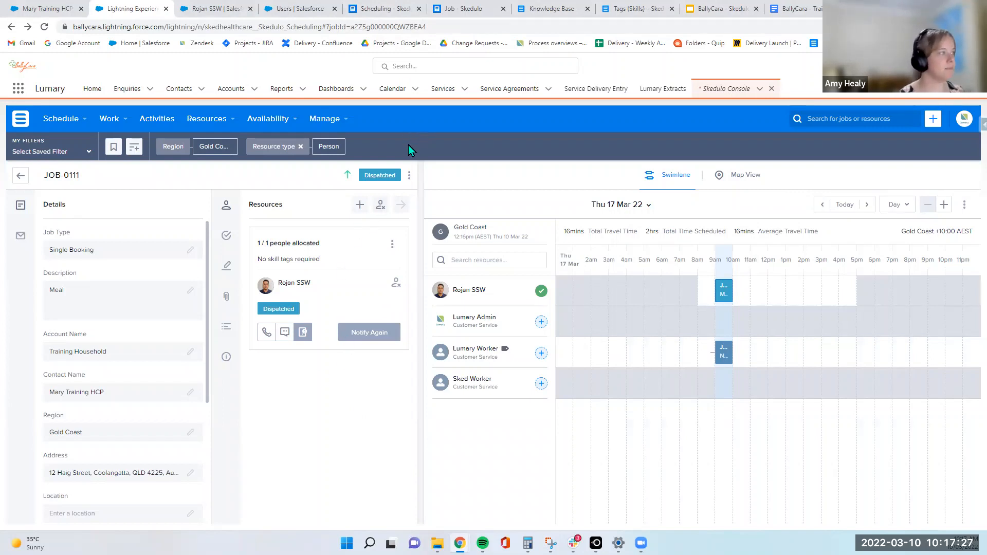
Switch to Skedulo's scheduling console and filter the jobs and resources by the Logan region
click(387, 10)
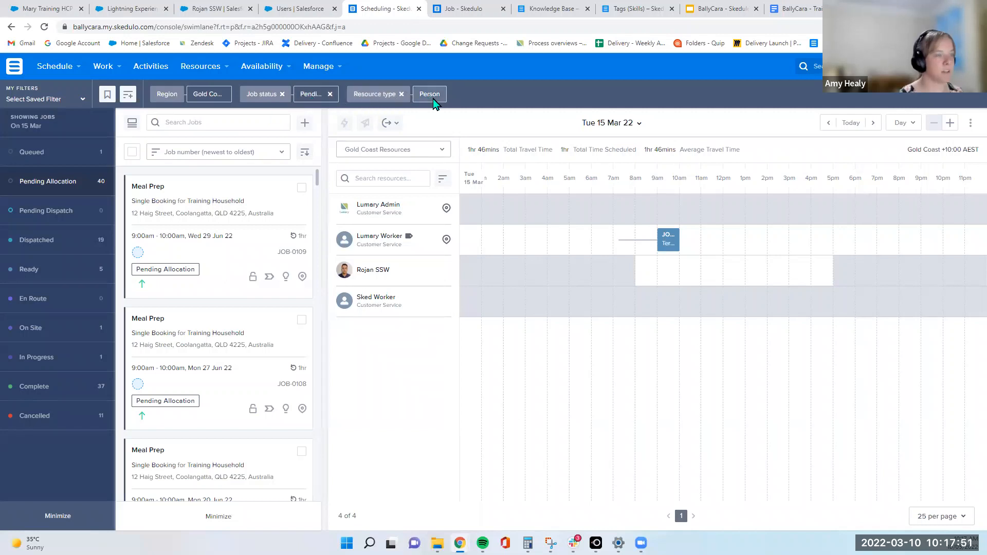
click(172, 95)
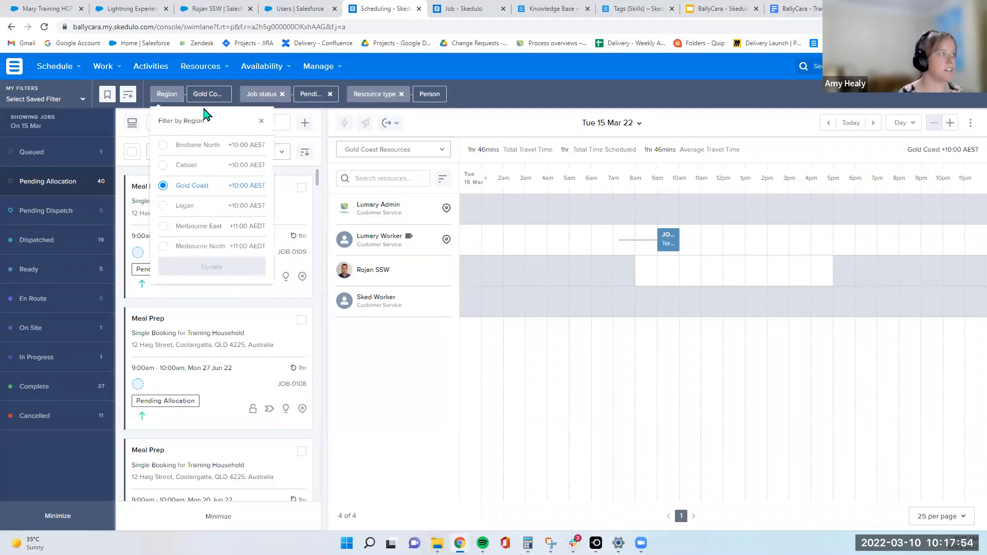
click(164, 207)
click(198, 268)
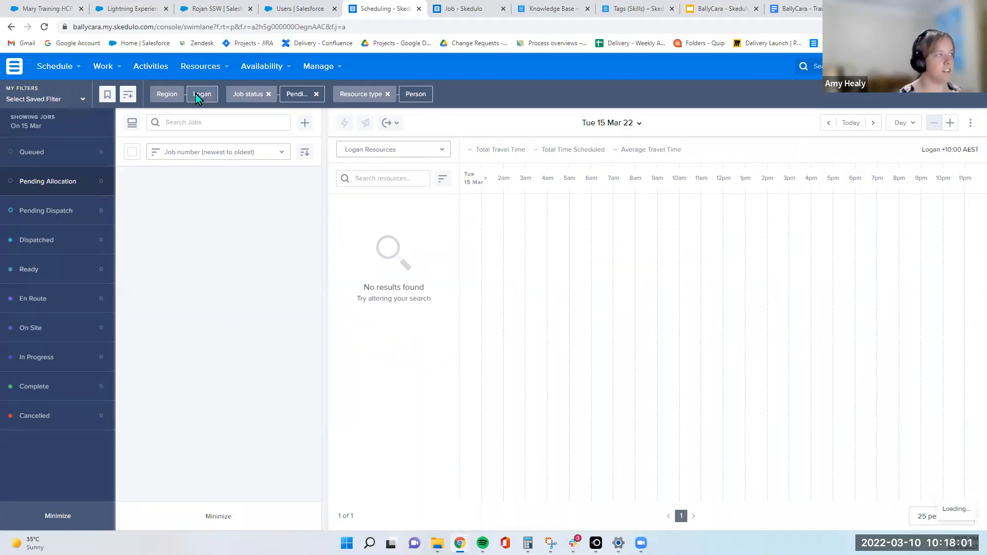
Set the scheduling console's region filter back to Gold Coast
click(175, 95)
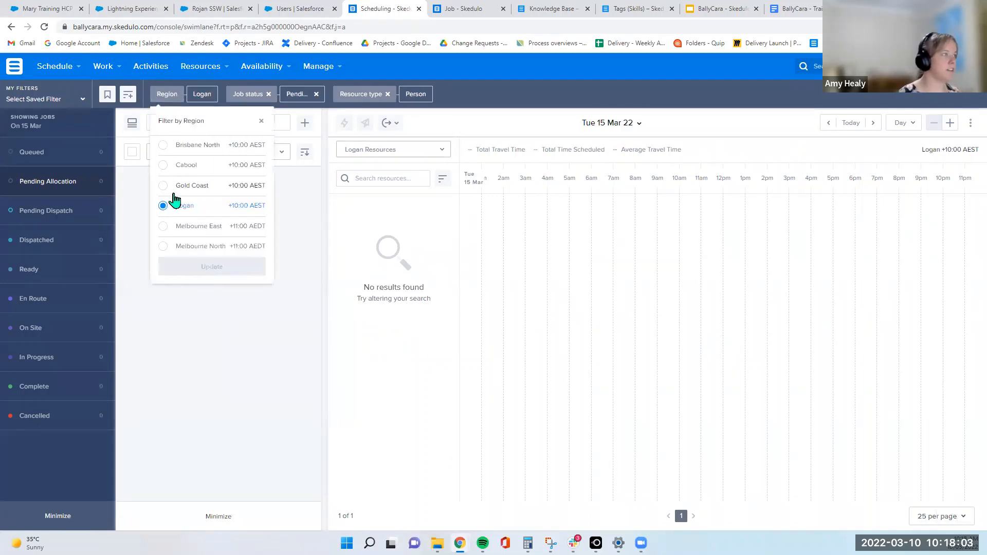
click(163, 189)
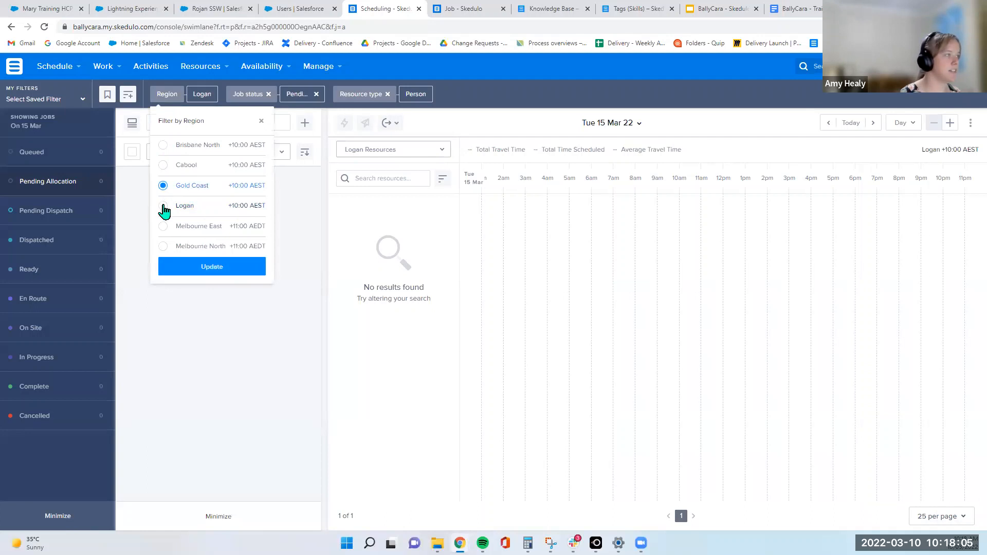
click(163, 206)
click(162, 185)
click(212, 267)
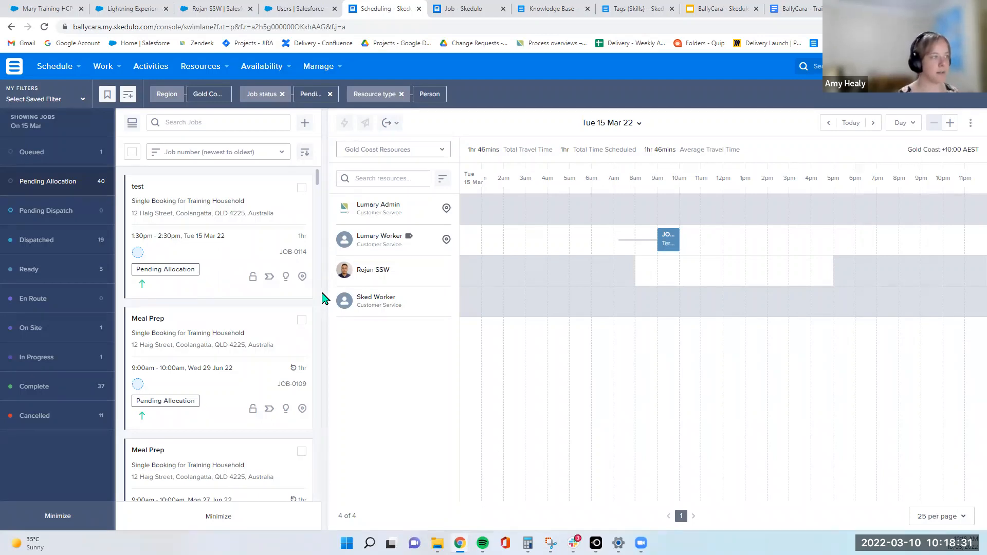
Select the "test" job on 15 March in the Gold Coast pending allocation list
scroll(322, 298, down, 3)
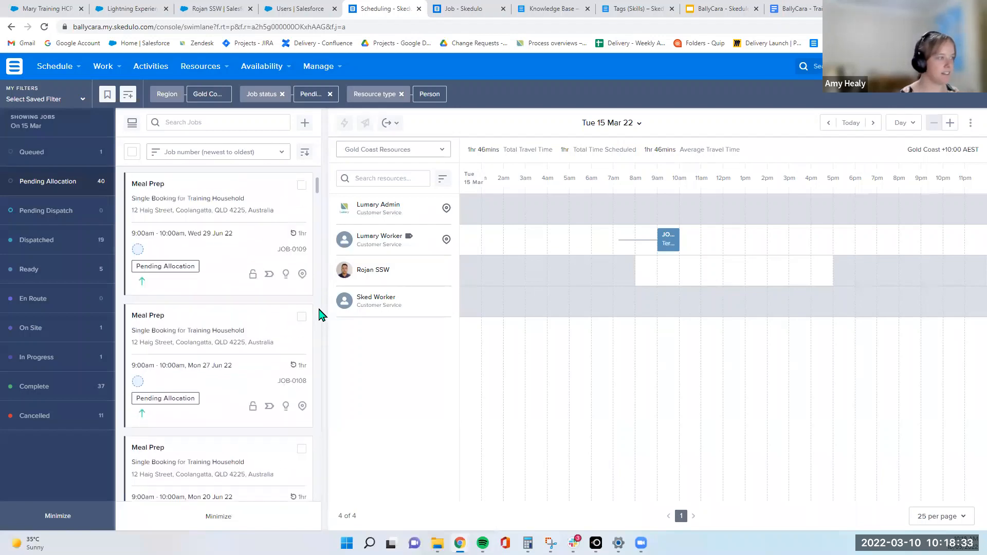
scroll(322, 311, up, 3)
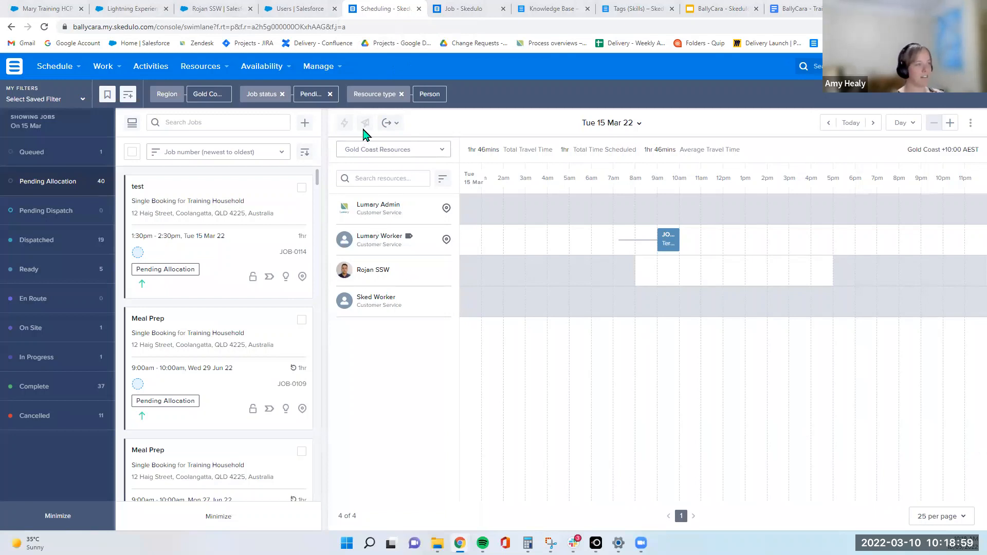
click(304, 189)
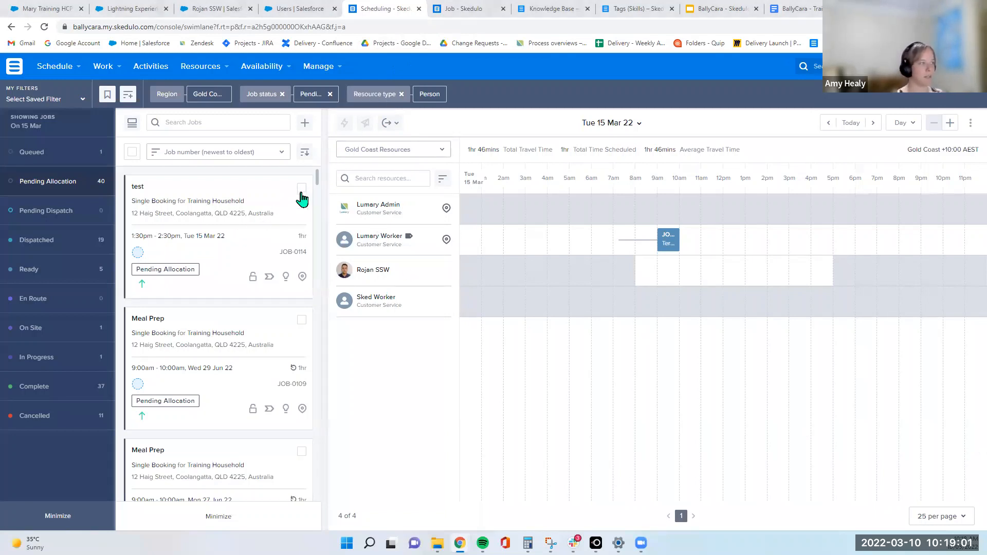